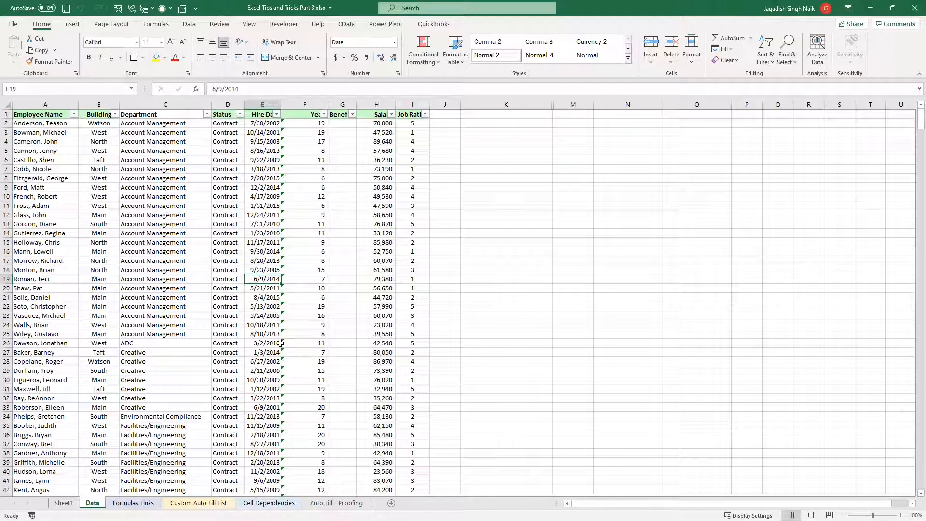
Review the years-of-service formulas and the Salary column down to its total in row 743
{"action": "left_click", "coordinate": [285, 222]}
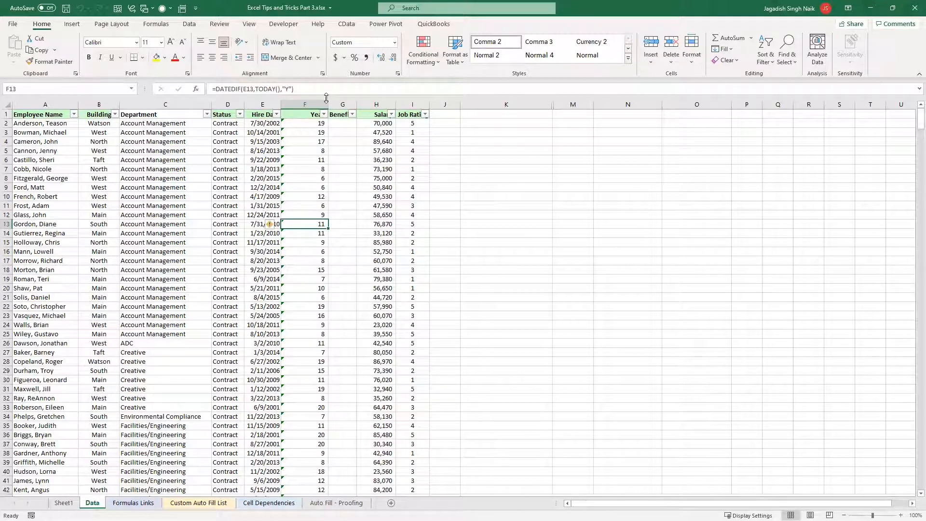
{"action": "scroll", "coordinate": [325, 183], "scroll_direction": "down", "scroll_amount": 2}
{"action": "scroll", "coordinate": [311, 154], "scroll_direction": "up", "scroll_amount": 2}
{"action": "left_click", "coordinate": [307, 140]}
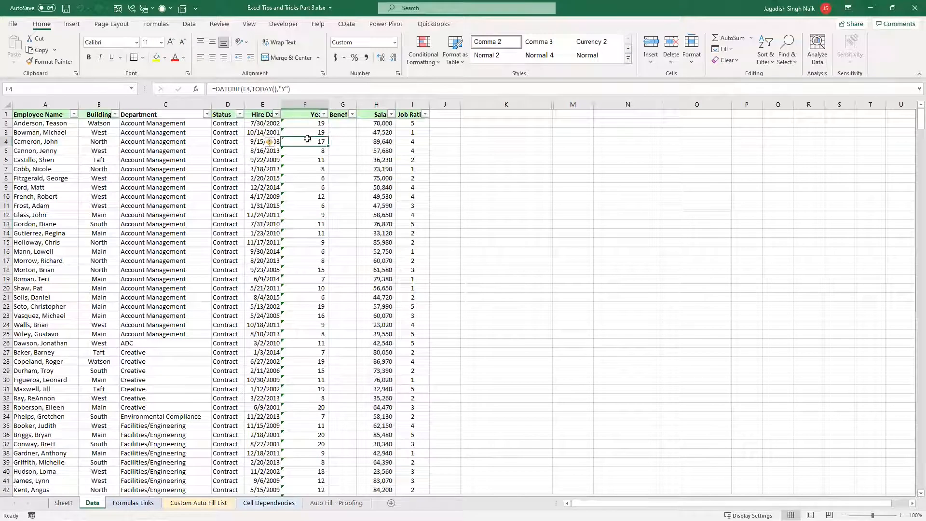
{"action": "left_click", "coordinate": [371, 151]}
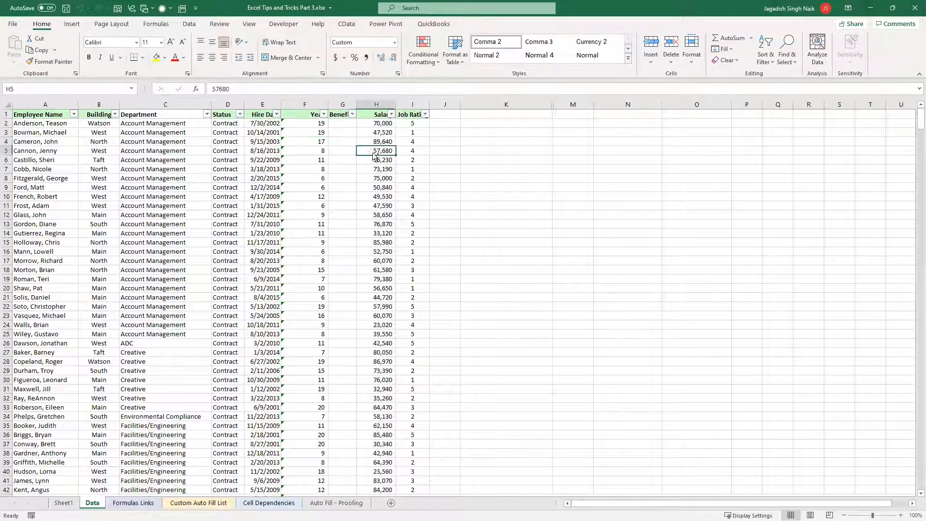
{"action": "key", "text": "ctrl+Down"}
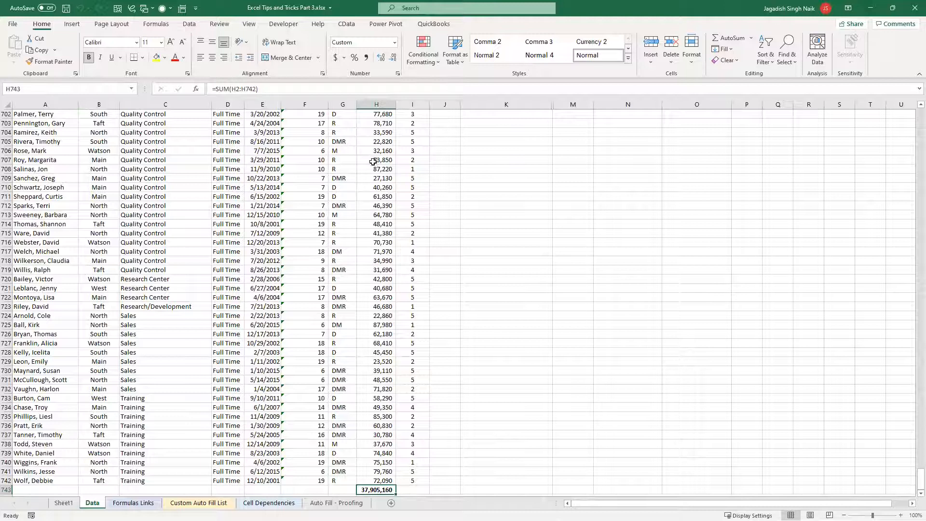
{"action": "scroll", "coordinate": [368, 376], "scroll_direction": "down", "scroll_amount": 4}
{"action": "key", "text": "Down"}
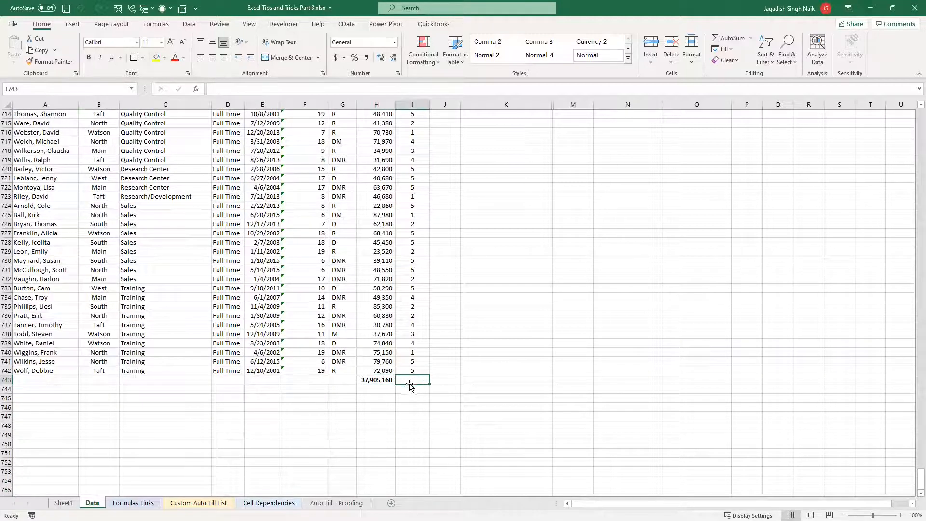
{"action": "type", "text": "="}
{"action": "key", "text": "Escape"}
Move the salary total from H743 down to H745
{"action": "left_click", "coordinate": [383, 380]}
{"action": "left_click_drag", "start_coordinate": [386, 386], "coordinate": [384, 401]}
Enter a formula averaging the salaries H2:H742 in H743, starting it as =Avg( and accepting the correction to AVERAGE
{"action": "left_click", "coordinate": [379, 381]}
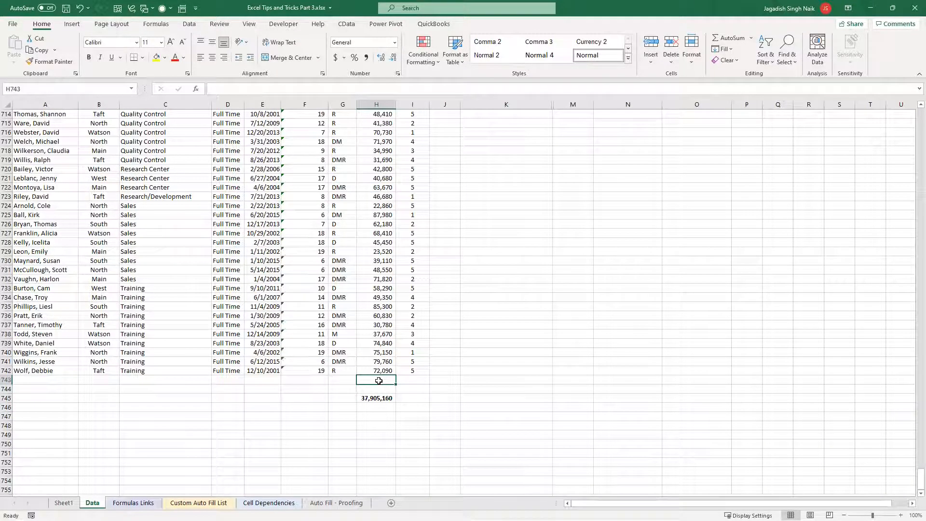
{"action": "type", "text": "=Avg"}
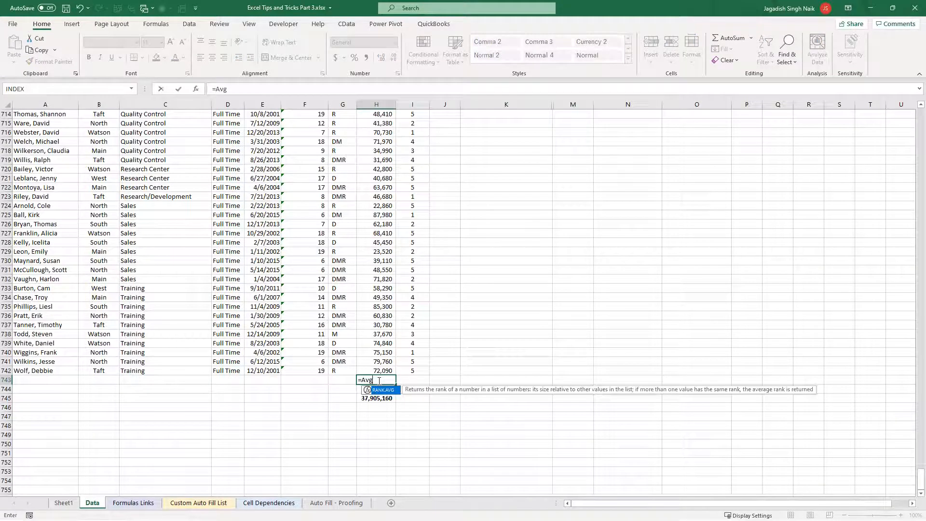
{"action": "type", "text": "("}
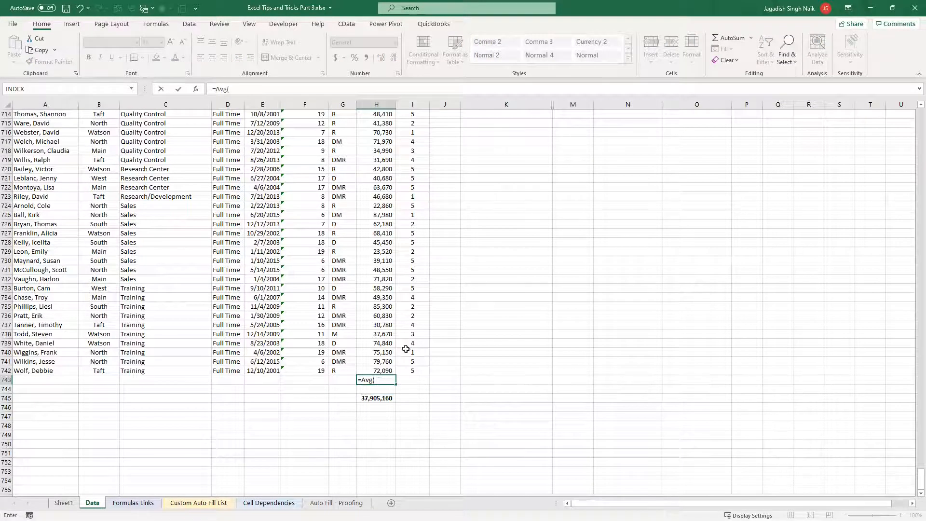
{"action": "scroll", "coordinate": [407, 299], "scroll_direction": "up", "scroll_amount": 20}
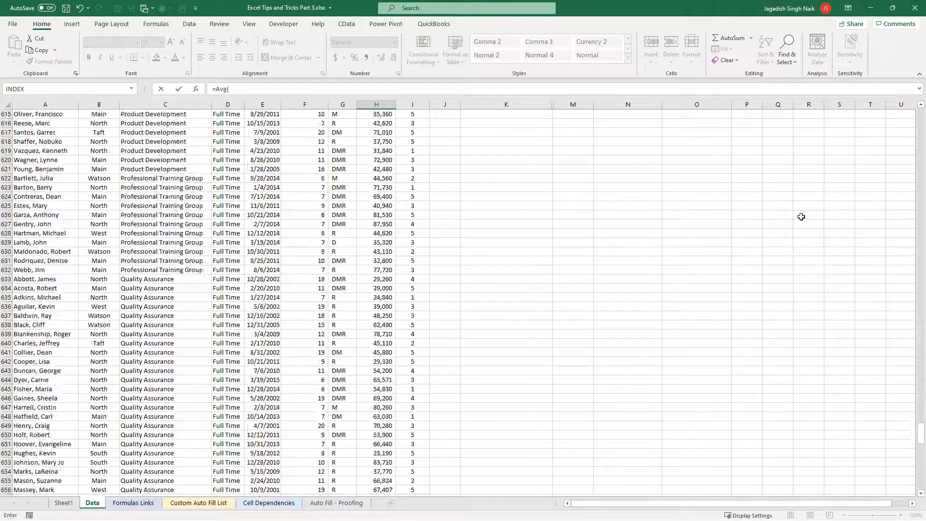
{"action": "scroll", "coordinate": [802, 216], "scroll_direction": "up", "scroll_amount": 15}
{"action": "left_click_drag", "start_coordinate": [914, 403], "coordinate": [913, 116]}
{"action": "left_click", "coordinate": [387, 128]}
{"action": "scroll", "coordinate": [913, 121], "scroll_direction": "down", "scroll_amount": 3}
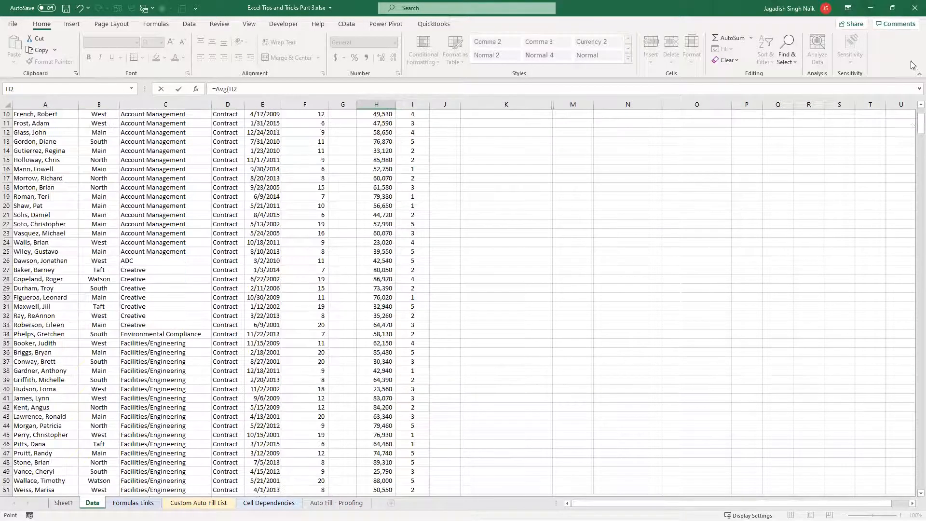
{"action": "key", "text": "ctrl+shift+Down"}
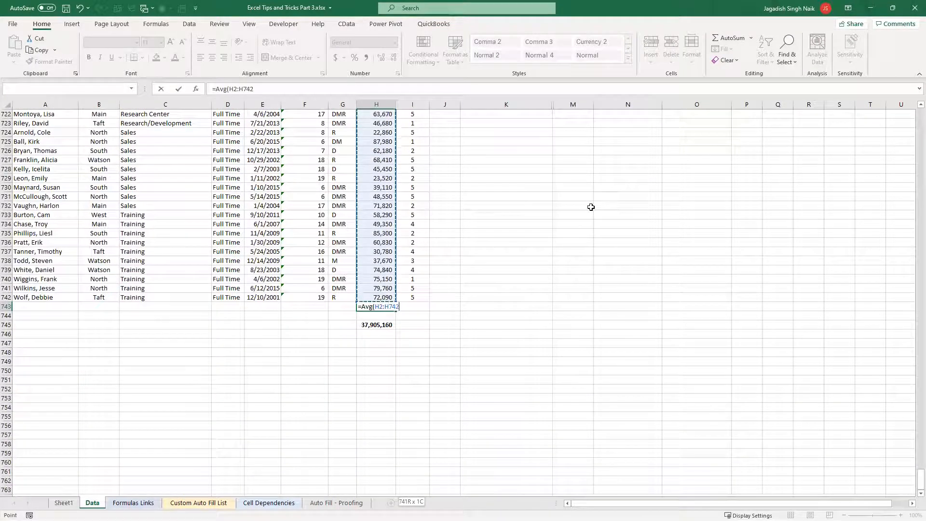
{"action": "key", "text": "Return"}
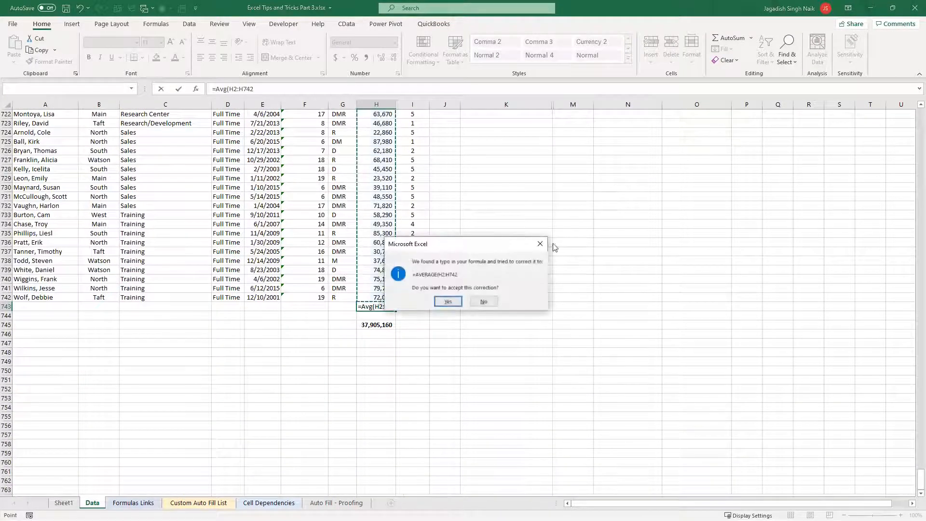
{"action": "left_click", "coordinate": [448, 302]}
Move the salary total from H745 to H744, directly below the average
{"action": "left_click", "coordinate": [364, 307]}
{"action": "left_click", "coordinate": [389, 326]}
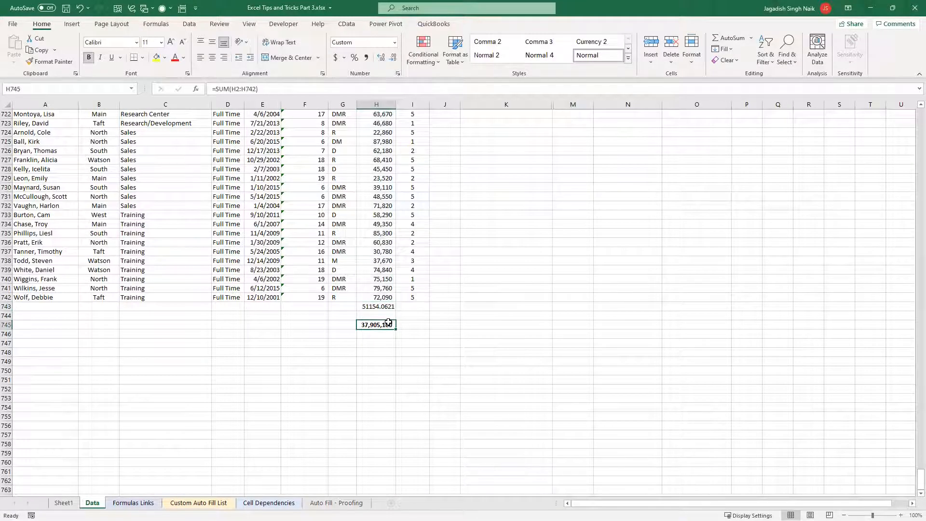
{"action": "left_click_drag", "start_coordinate": [384, 322], "coordinate": [384, 308]}
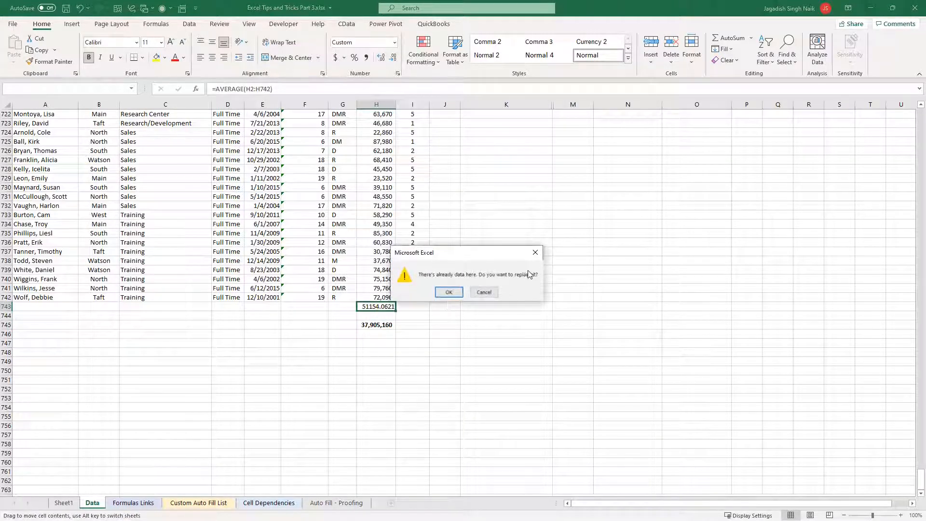
{"action": "left_click", "coordinate": [536, 252]}
{"action": "left_click_drag", "start_coordinate": [379, 324], "coordinate": [381, 316]}
Change the first employee's salary in H2 to 50,000
{"action": "left_click", "coordinate": [412, 306]}
{"action": "scroll", "coordinate": [463, 206], "scroll_direction": "up", "scroll_amount": 20}
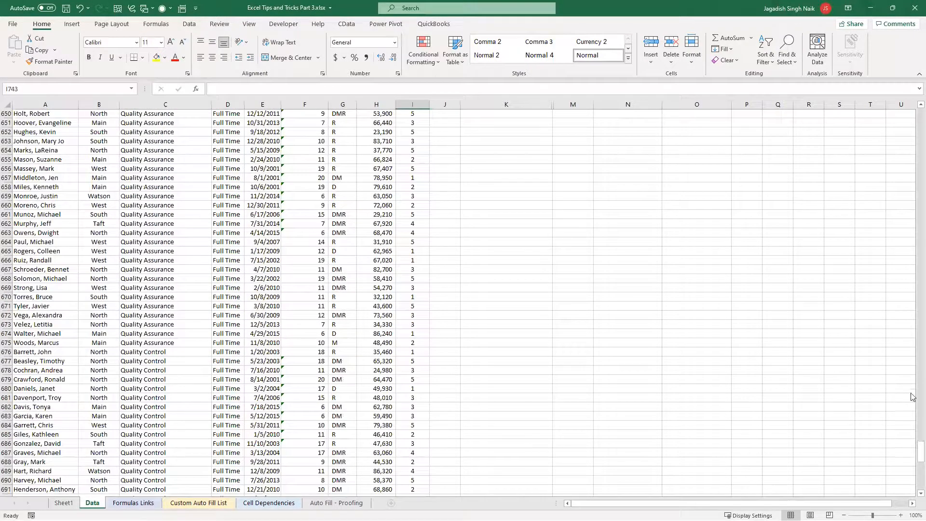
{"action": "left_click_drag", "start_coordinate": [911, 394], "coordinate": [911, 134]}
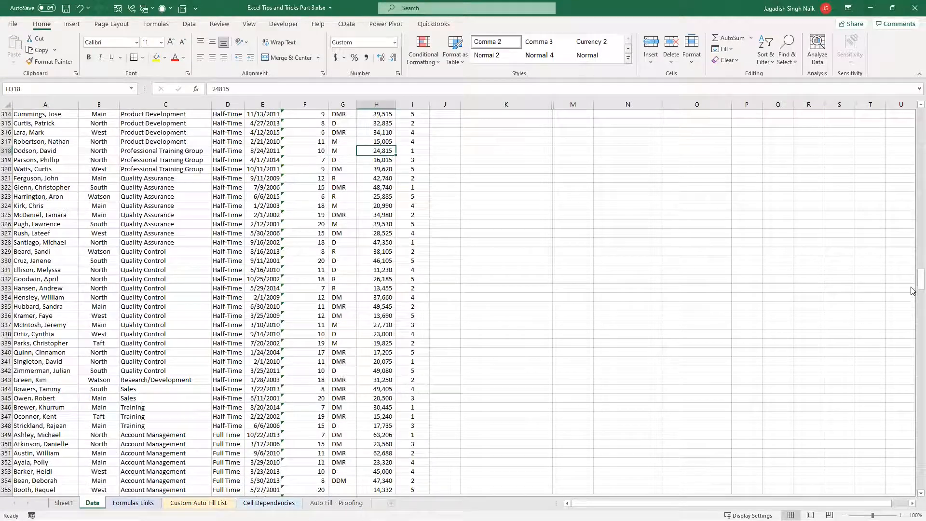
{"action": "left_click_drag", "start_coordinate": [915, 290], "coordinate": [912, 115]}
{"action": "left_click", "coordinate": [383, 123]}
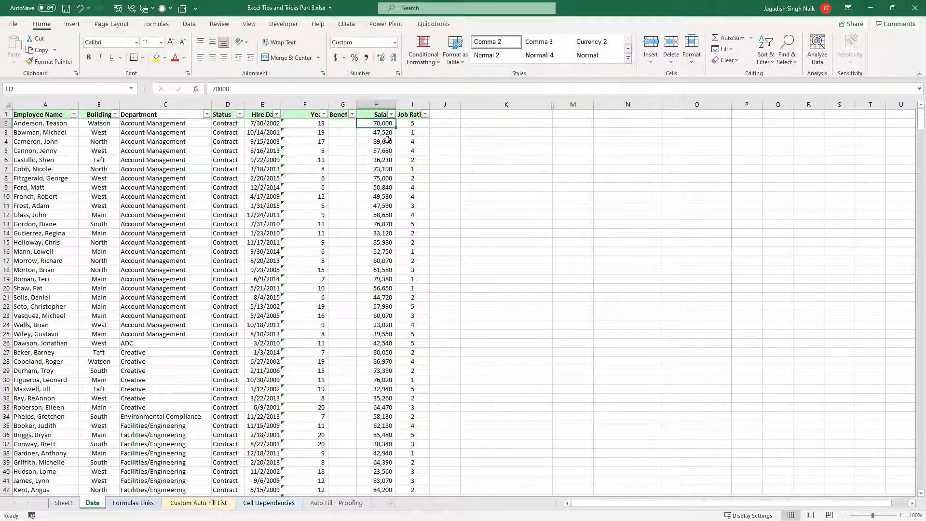
{"action": "type", "text": "5"}
{"action": "key", "text": "Return"}
{"action": "key", "text": "Return"}
{"action": "key", "text": "Return"}
{"action": "key", "text": "Return"}
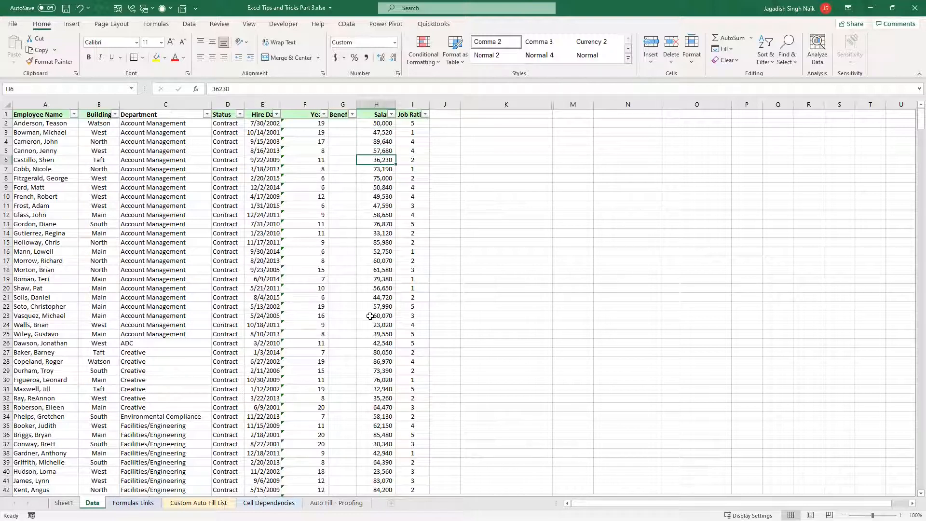
Look through the long salary list toward the formulas at its end and return to the first rows
{"action": "scroll", "coordinate": [369, 313], "scroll_direction": "down", "scroll_amount": 20}
{"action": "left_click_drag", "start_coordinate": [913, 157], "coordinate": [913, 283]}
{"action": "scroll", "coordinate": [588, 285], "scroll_direction": "down", "scroll_amount": 20}
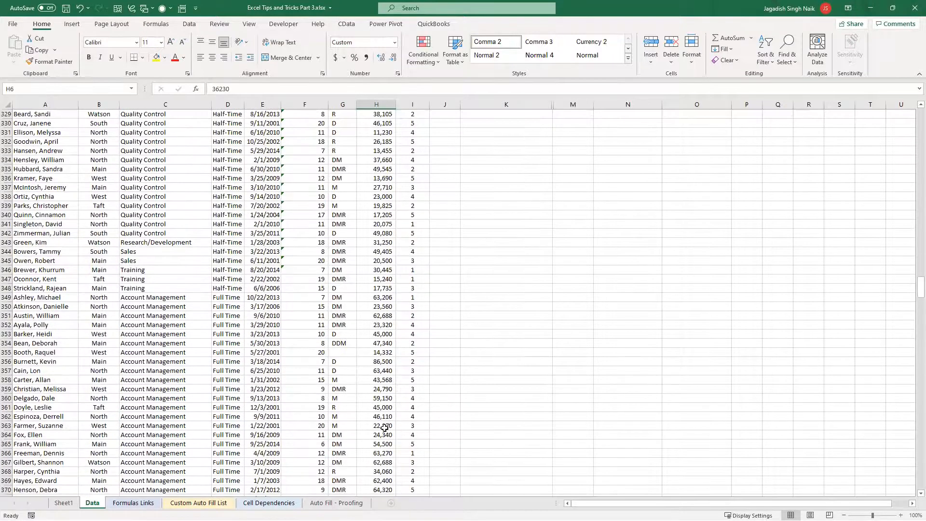
{"action": "scroll", "coordinate": [913, 255], "scroll_direction": "up", "scroll_amount": 10}
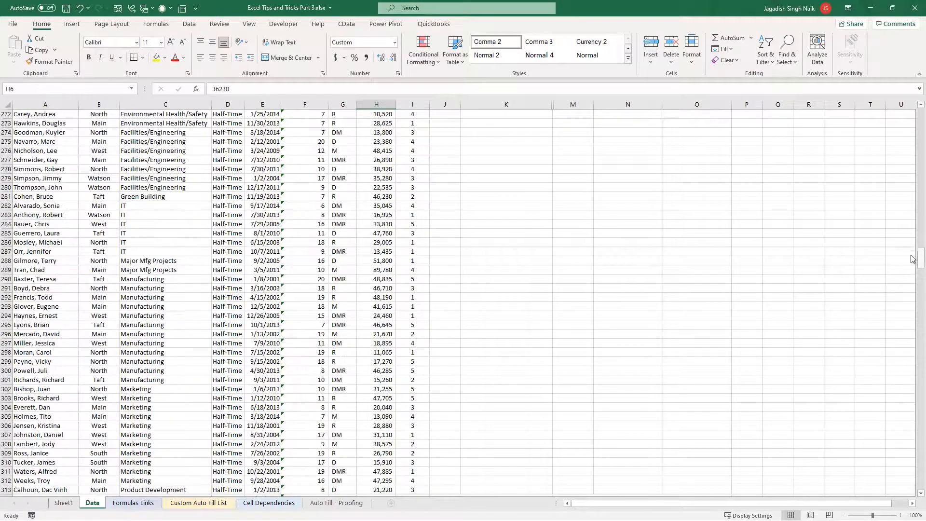
{"action": "left_click_drag", "start_coordinate": [913, 258], "coordinate": [913, 200]}
{"action": "left_click_drag", "start_coordinate": [913, 129], "coordinate": [914, 110]}
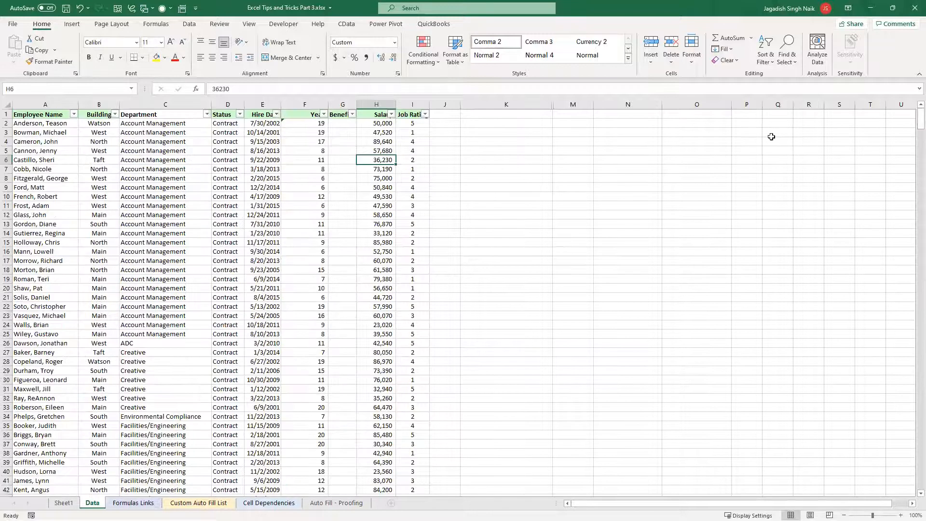
{"action": "left_click", "coordinate": [512, 124]}
{"action": "left_click", "coordinate": [487, 132]}
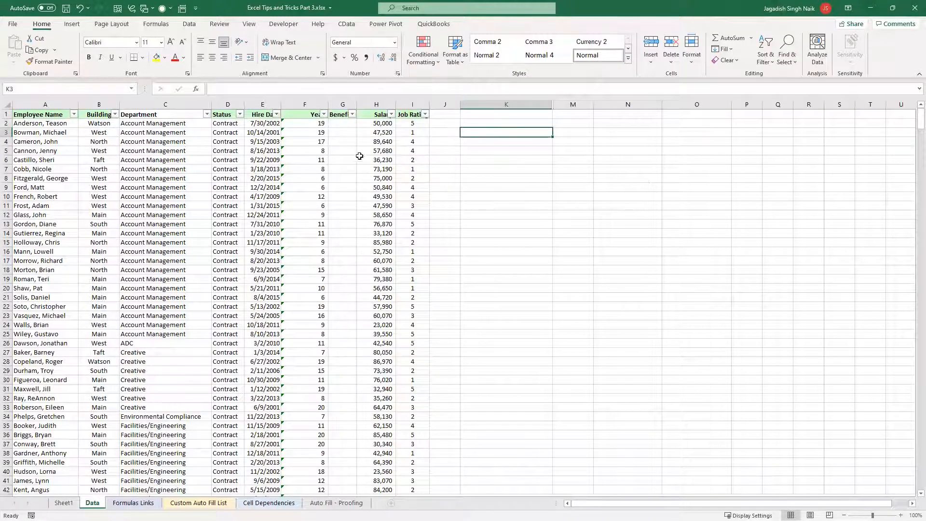
{"action": "scroll", "coordinate": [380, 417], "scroll_direction": "down", "scroll_amount": 4}
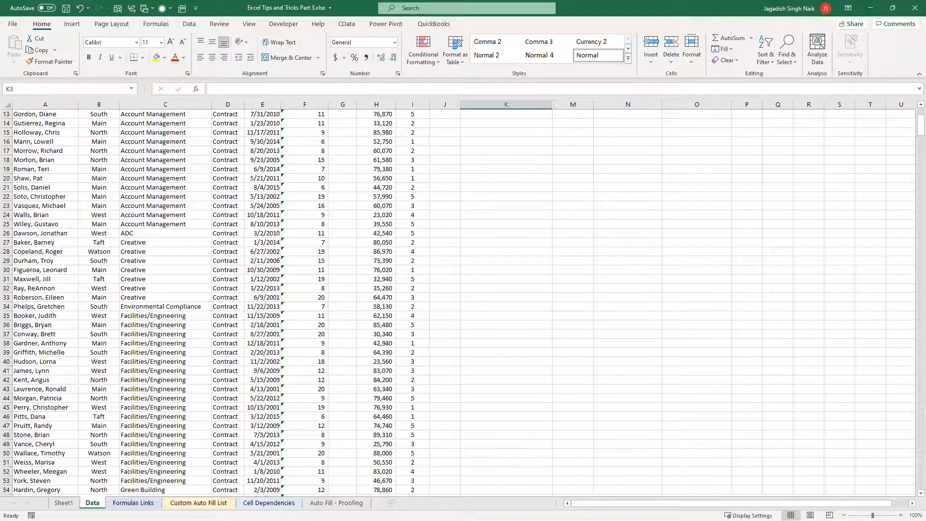
{"action": "scroll", "coordinate": [355, 240], "scroll_direction": "up", "scroll_amount": 4}
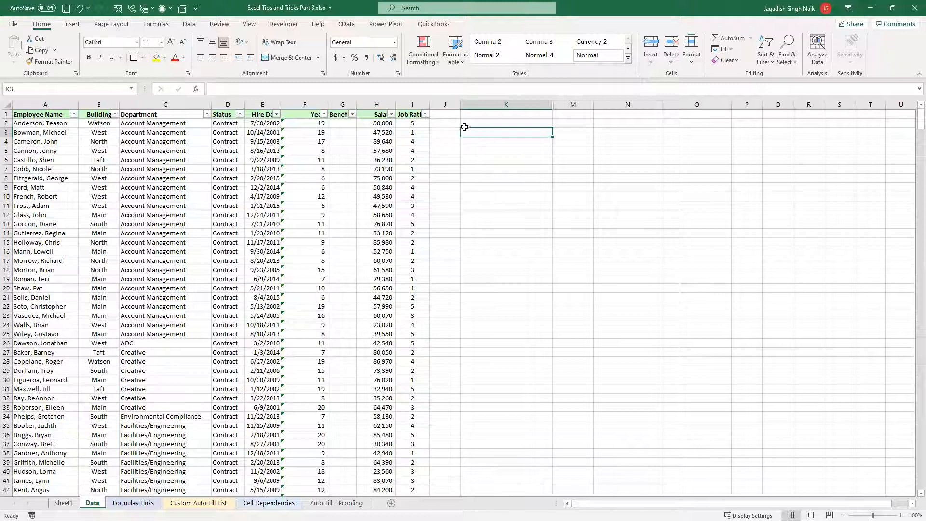
Open the Watch Window, enlarge it and place it over the empty cells beside the employee data
{"action": "left_click", "coordinate": [190, 26]}
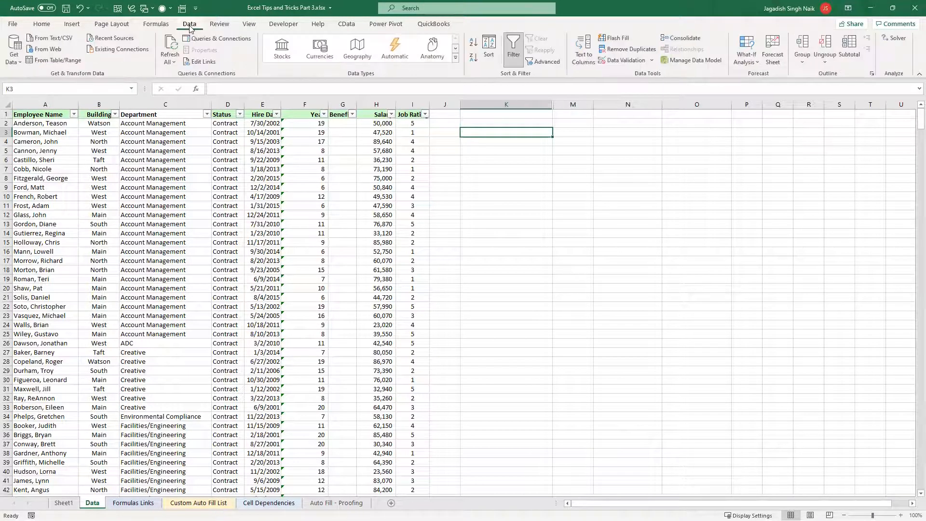
{"action": "left_click", "coordinate": [153, 26]}
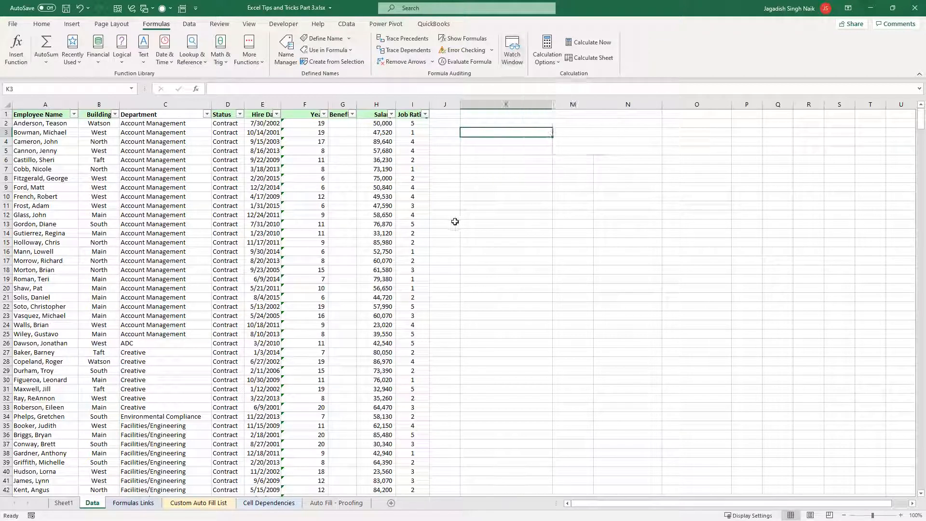
{"action": "left_click", "coordinate": [515, 60]}
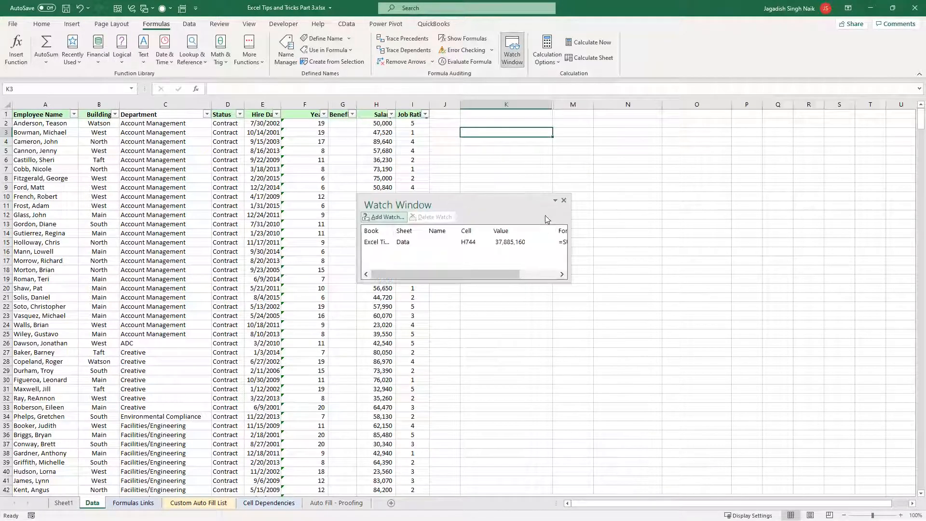
{"action": "left_click_drag", "start_coordinate": [568, 275], "coordinate": [698, 374]}
{"action": "left_click_drag", "start_coordinate": [486, 208], "coordinate": [646, 166]}
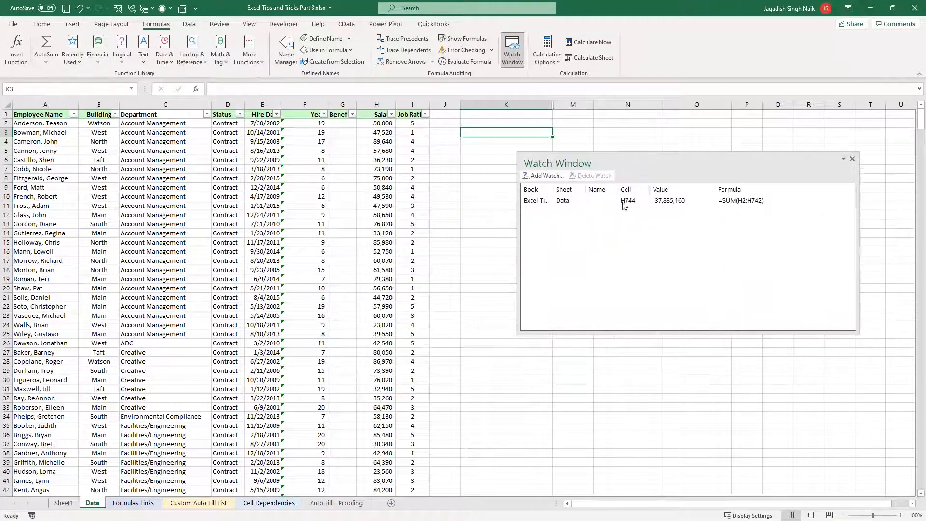
{"action": "left_click", "coordinate": [626, 204]}
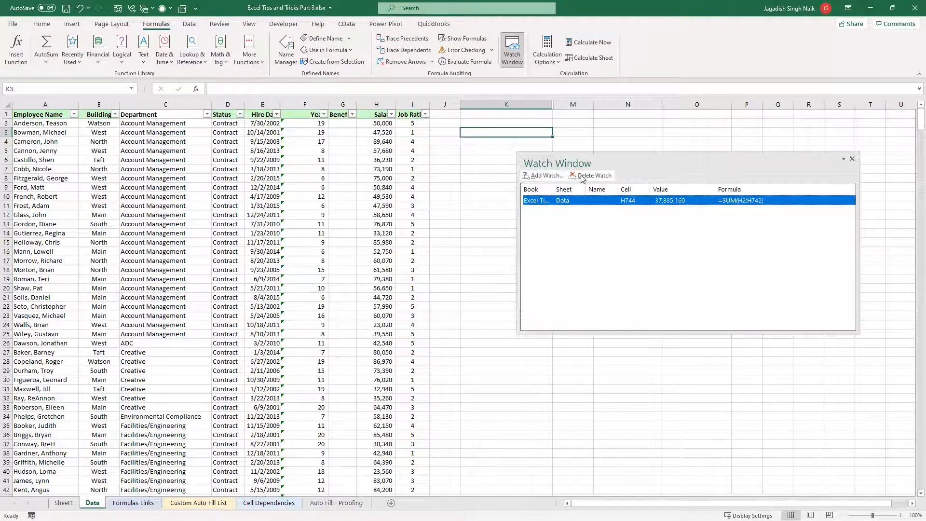
{"action": "left_click", "coordinate": [545, 177]}
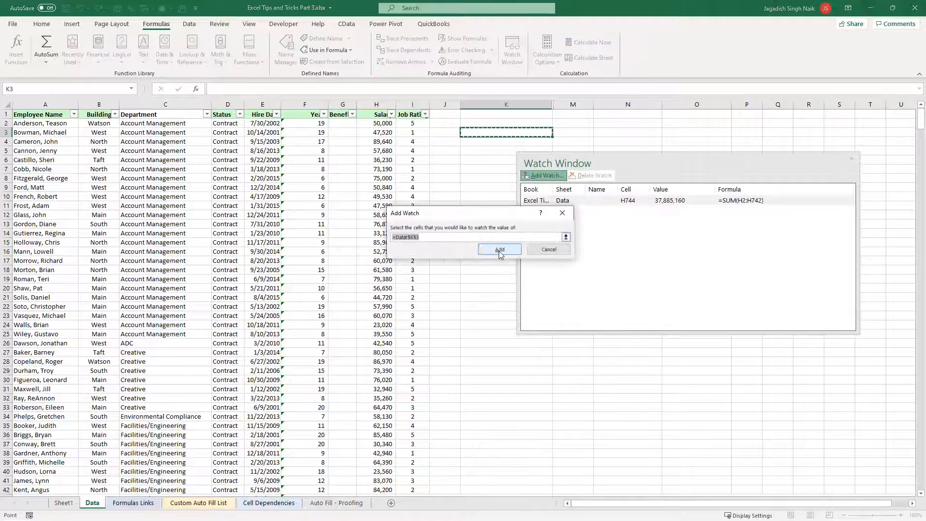
{"action": "left_click", "coordinate": [562, 213]}
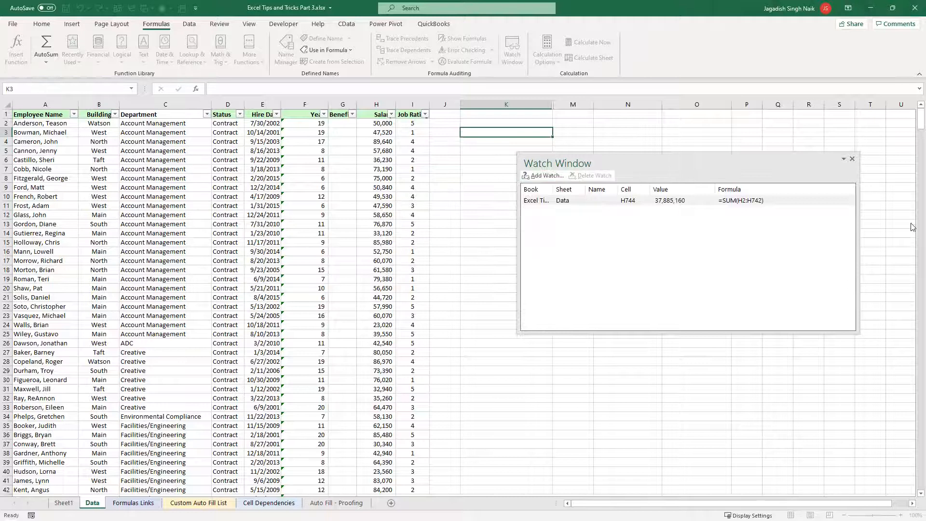
Add the salary average in H743 on the Data sheet to the watched cells
{"action": "scroll", "coordinate": [667, 256], "scroll_direction": "down", "scroll_amount": 7}
{"action": "left_click_drag", "start_coordinate": [377, 224], "coordinate": [378, 234]}
{"action": "left_click", "coordinate": [380, 232]}
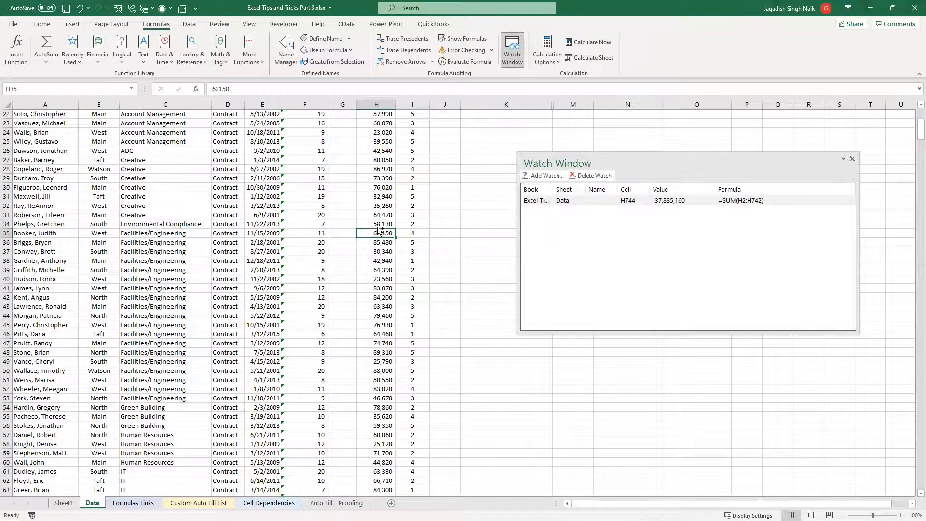
{"action": "key", "text": "ctrl+Down"}
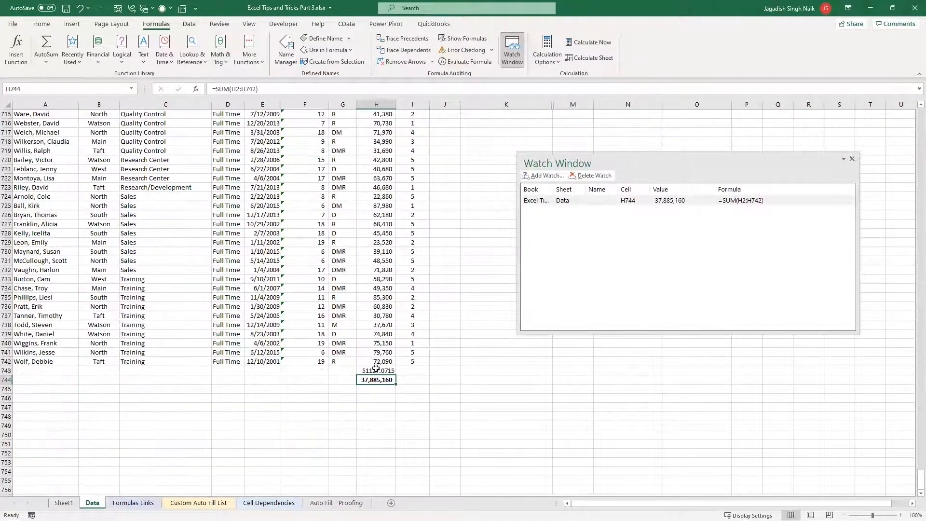
{"action": "left_click", "coordinate": [376, 370]}
{"action": "left_click", "coordinate": [543, 176]}
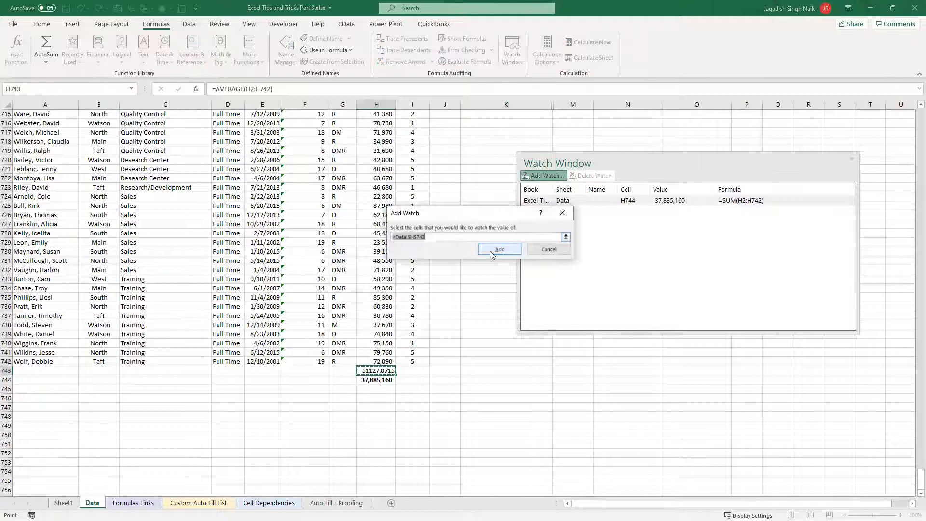
{"action": "left_click", "coordinate": [499, 251]}
{"action": "left_click", "coordinate": [575, 212]}
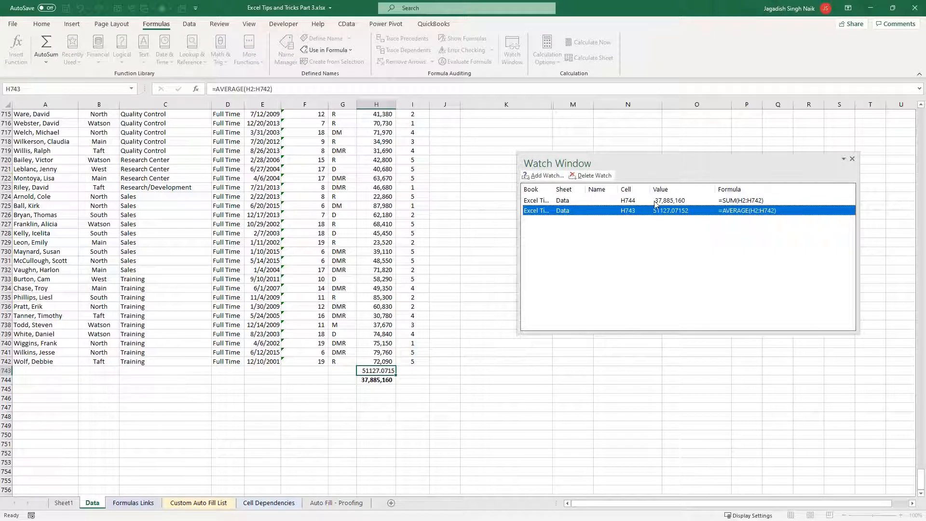
Change the salary of the second listed employee, in H3, to 100,000
{"action": "scroll", "coordinate": [429, 319], "scroll_direction": "up", "scroll_amount": 11}
{"action": "left_click_drag", "start_coordinate": [920, 467], "coordinate": [912, 328]}
{"action": "left_click_drag", "start_coordinate": [913, 75], "coordinate": [913, 71]}
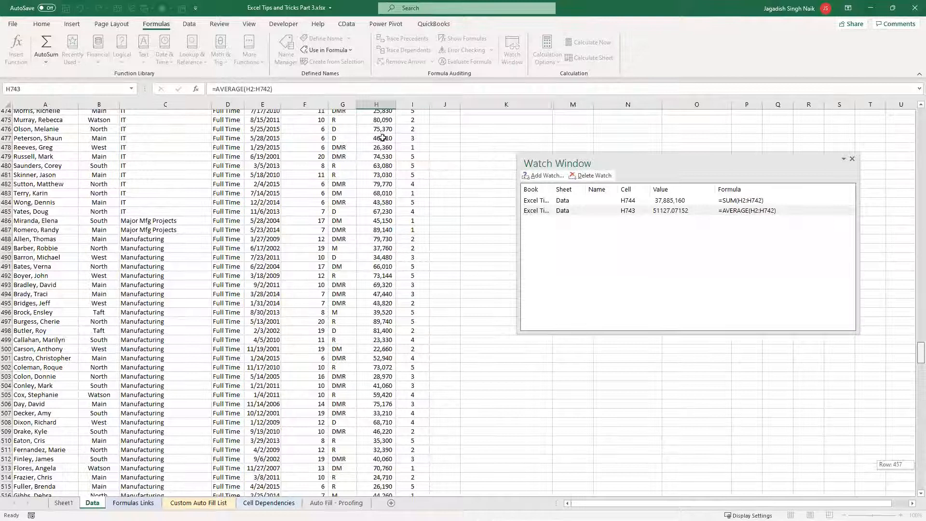
{"action": "left_click", "coordinate": [381, 134]}
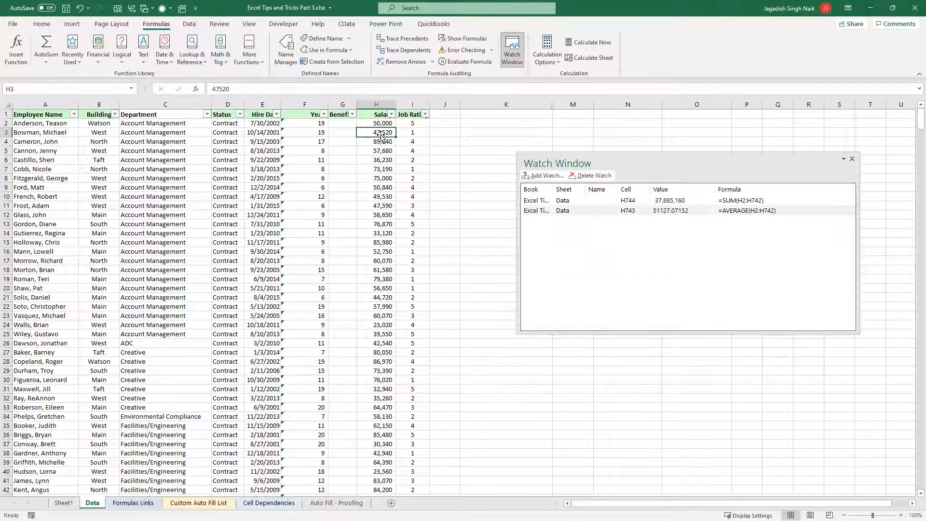
{"action": "type", "text": "100,000"}
{"action": "key", "text": "Return"}
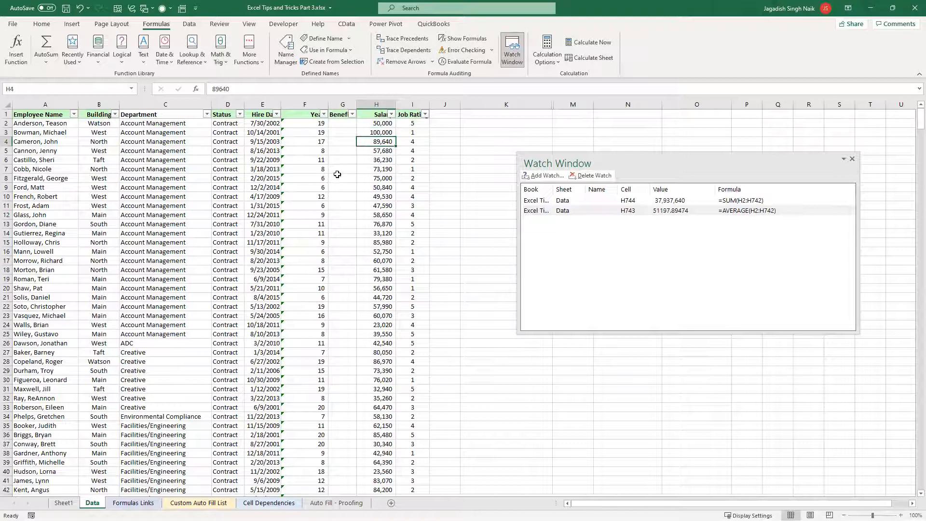
{"action": "left_click", "coordinate": [371, 160]}
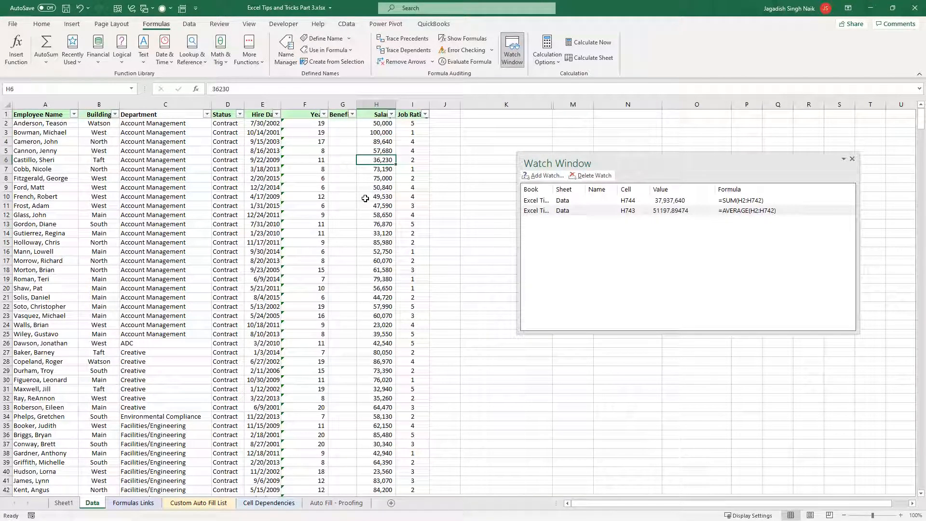
{"action": "type", "text": "9999999999999999"}
{"action": "key", "text": "Return"}
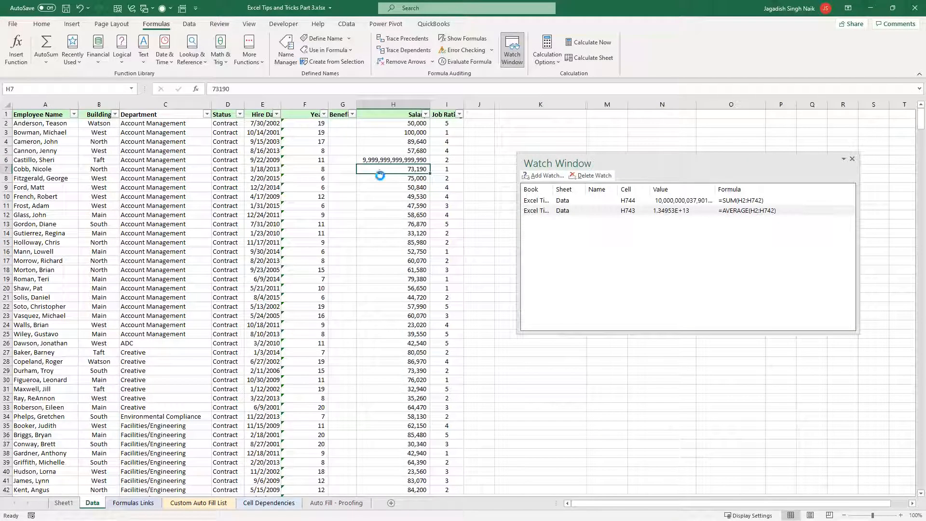
{"action": "key", "text": "ctrl+z"}
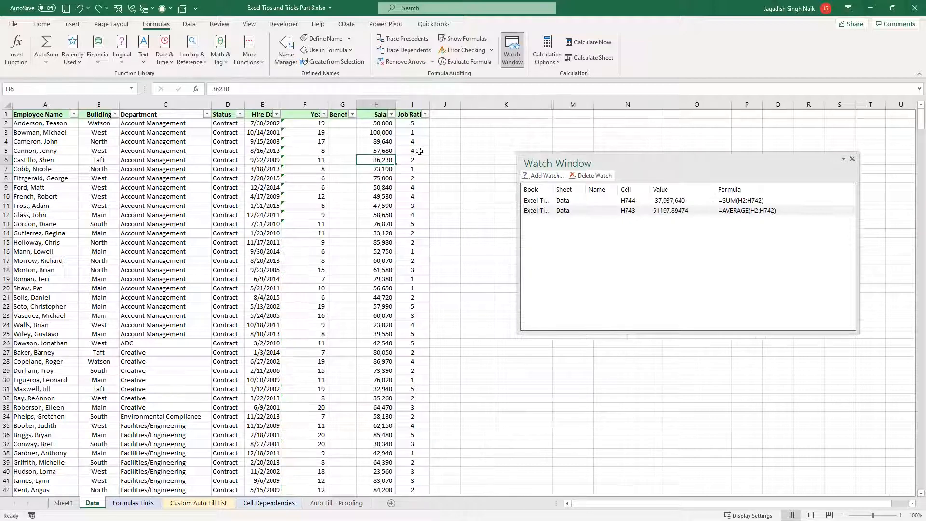
Close the Watch Window with the H3 salary cell selected on the Data sheet
{"action": "left_click", "coordinate": [374, 134]}
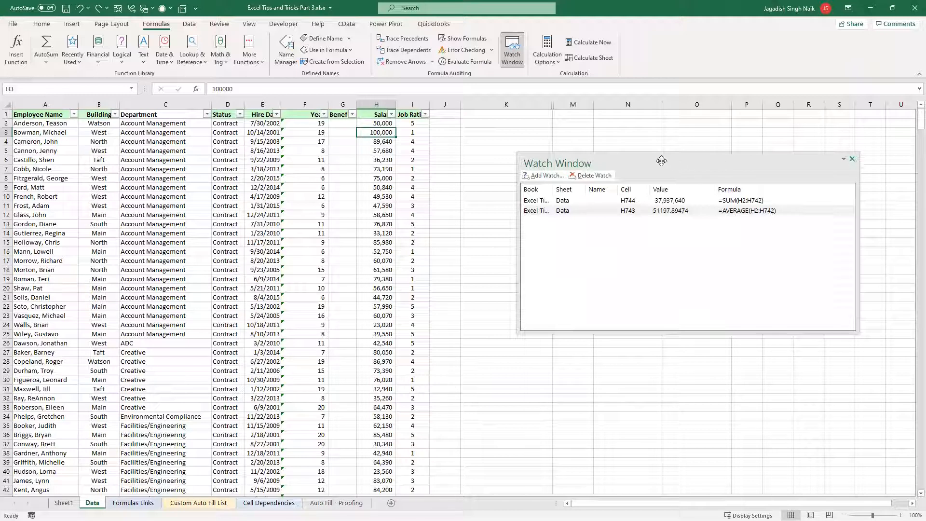
{"action": "left_click", "coordinate": [852, 159]}
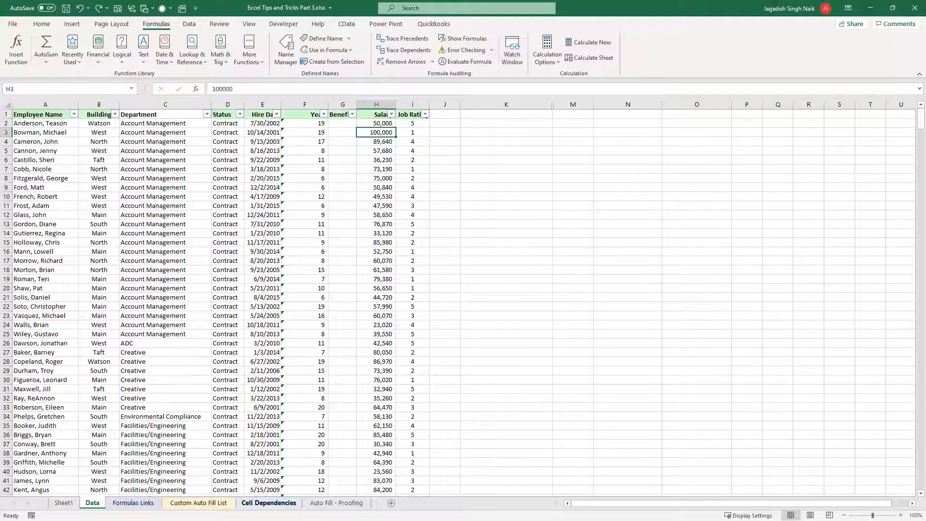
Look through the Auto Fill - Proofing and Custom Auto Fill List sheets, and return to the header row of the Data sheet
{"action": "left_click", "coordinate": [337, 503]}
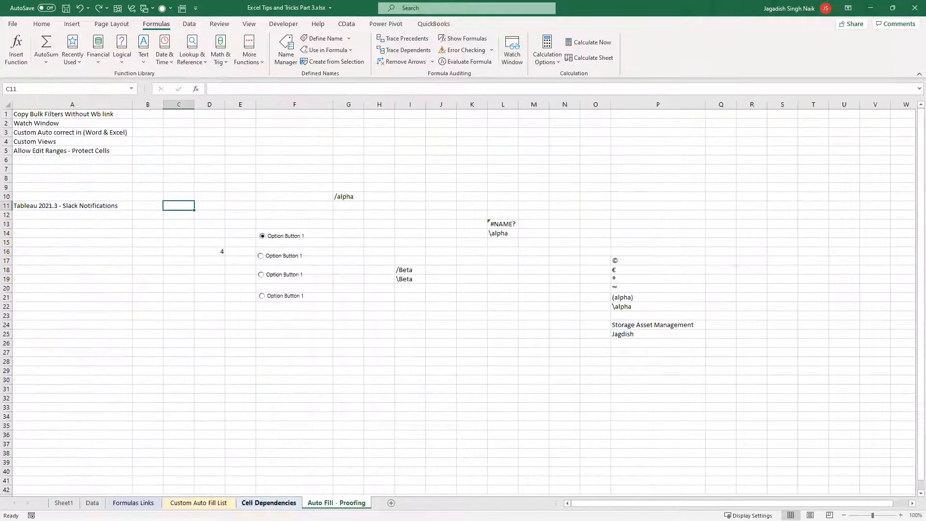
{"action": "left_click", "coordinate": [158, 503]}
{"action": "left_click", "coordinate": [198, 503]}
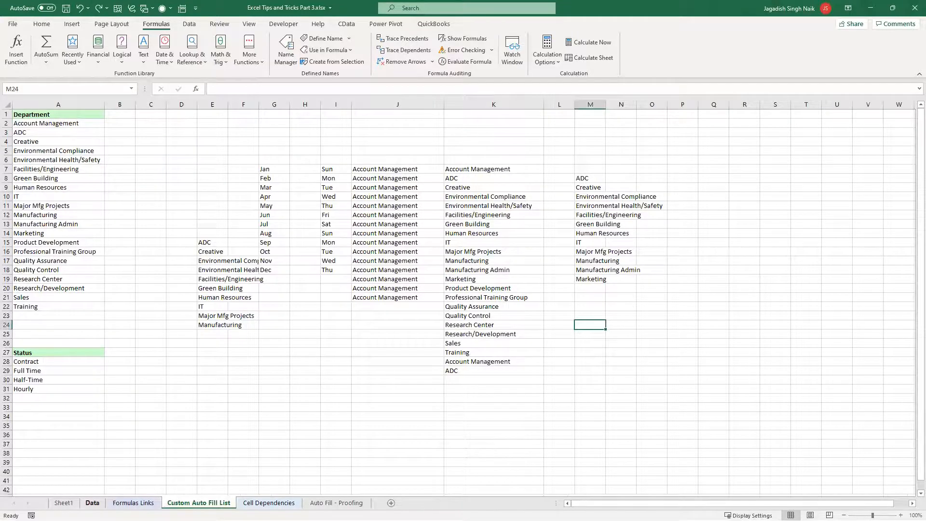
{"action": "left_click", "coordinate": [92, 502]}
{"action": "key", "text": "ctrl+Page_Up"}
{"action": "key", "text": "ctrl+Page_Down"}
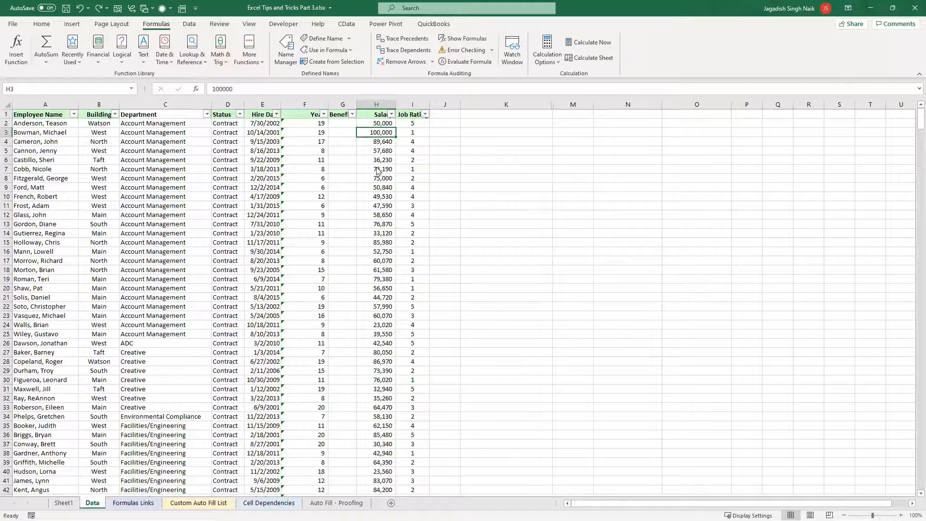
{"action": "scroll", "coordinate": [367, 67], "scroll_direction": "up", "scroll_amount": 1}
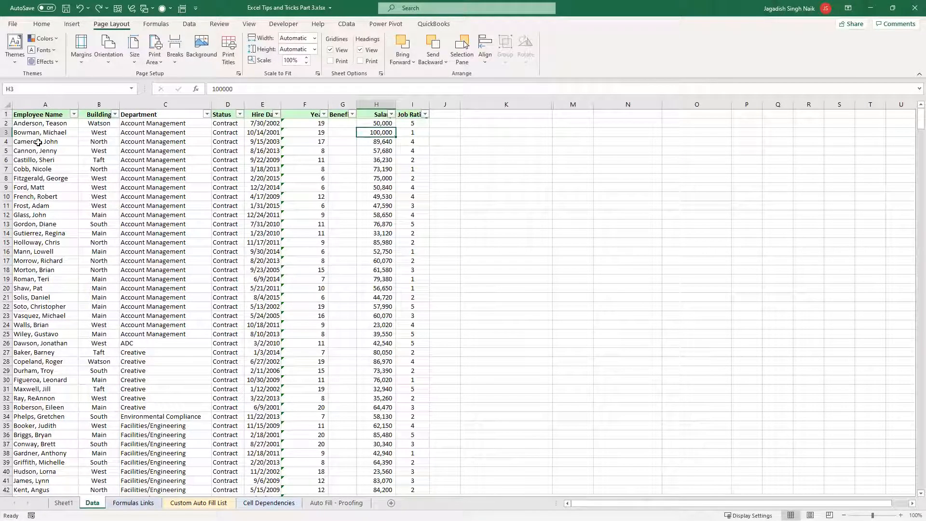
{"action": "left_click", "coordinate": [40, 114]}
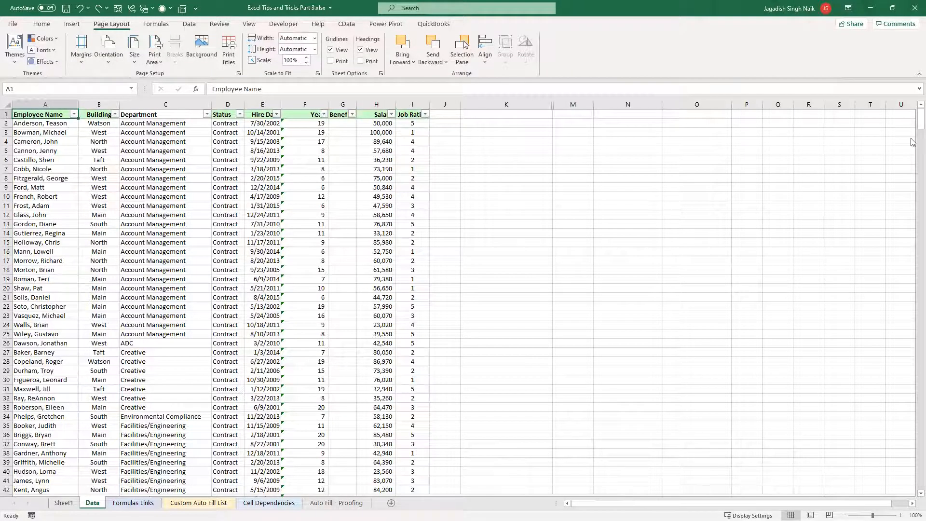
{"action": "scroll", "coordinate": [169, 279], "scroll_direction": "down", "scroll_amount": 13}
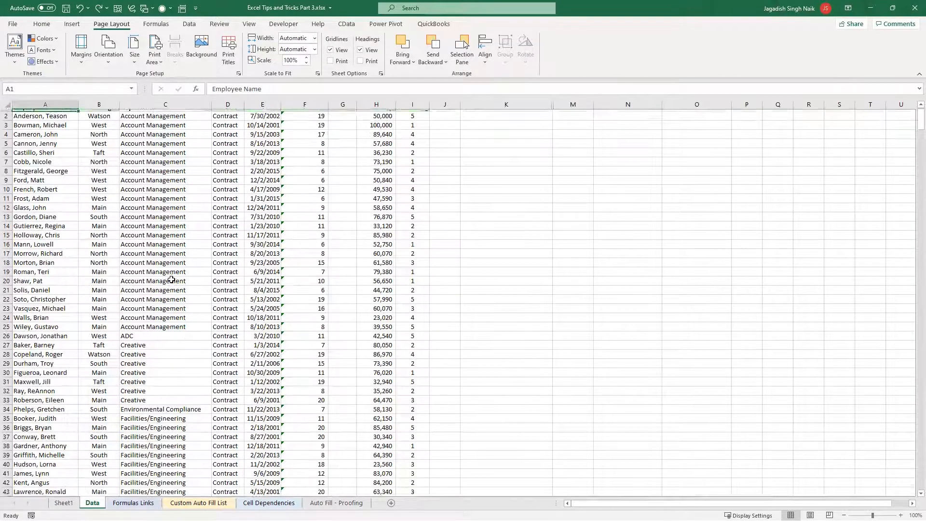
{"action": "scroll", "coordinate": [169, 279], "scroll_direction": "up", "scroll_amount": 13}
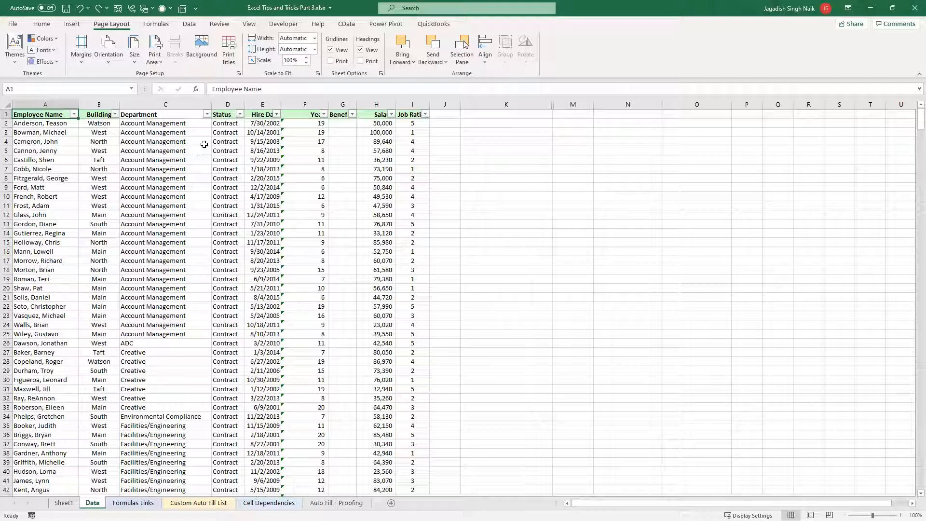
Filter the Department column to only the nine departments from Account Management through IT
{"action": "left_click", "coordinate": [206, 114]}
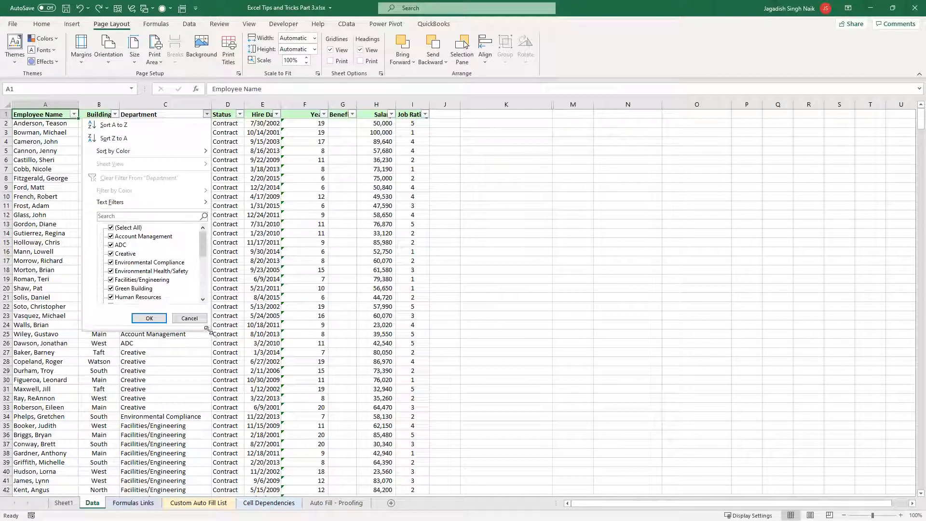
{"action": "left_click_drag", "start_coordinate": [208, 328], "coordinate": [405, 471]}
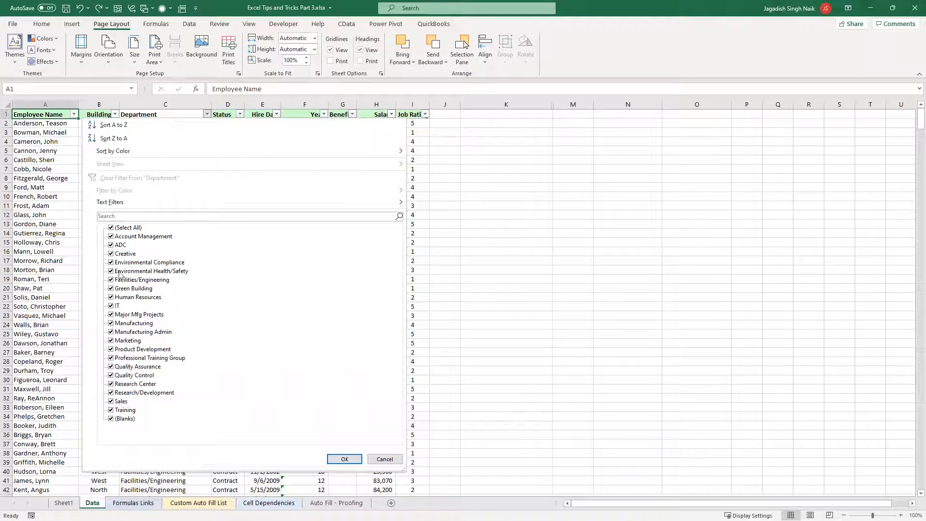
{"action": "left_click", "coordinate": [111, 229]}
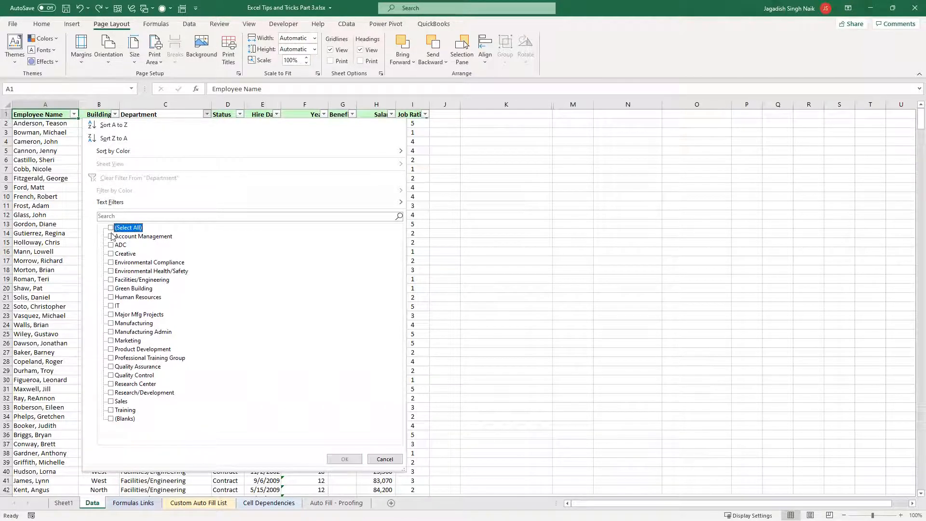
{"action": "left_click", "coordinate": [111, 236]}
{"action": "left_click", "coordinate": [111, 246]}
{"action": "left_click", "coordinate": [110, 254]}
{"action": "left_click", "coordinate": [111, 262]}
{"action": "left_click", "coordinate": [111, 271]}
{"action": "left_click", "coordinate": [111, 280]}
{"action": "left_click", "coordinate": [111, 288]}
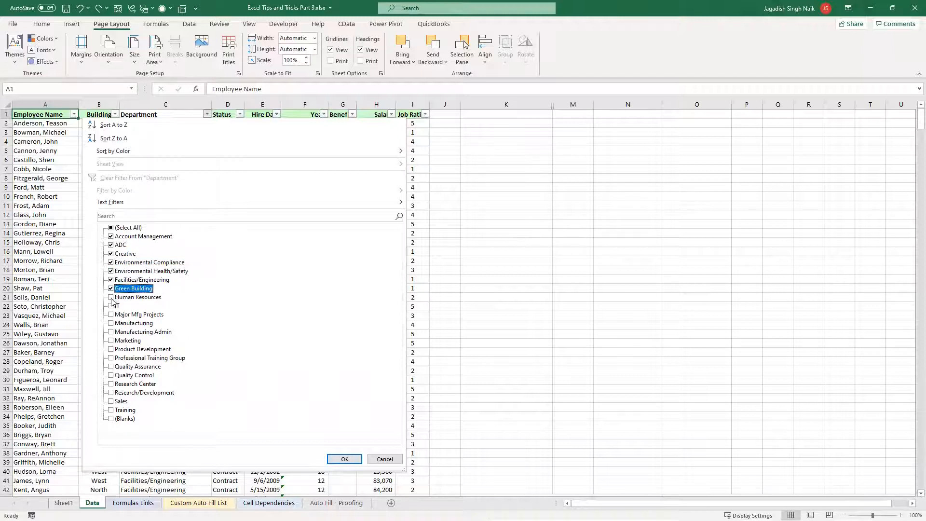
{"action": "left_click", "coordinate": [111, 297]}
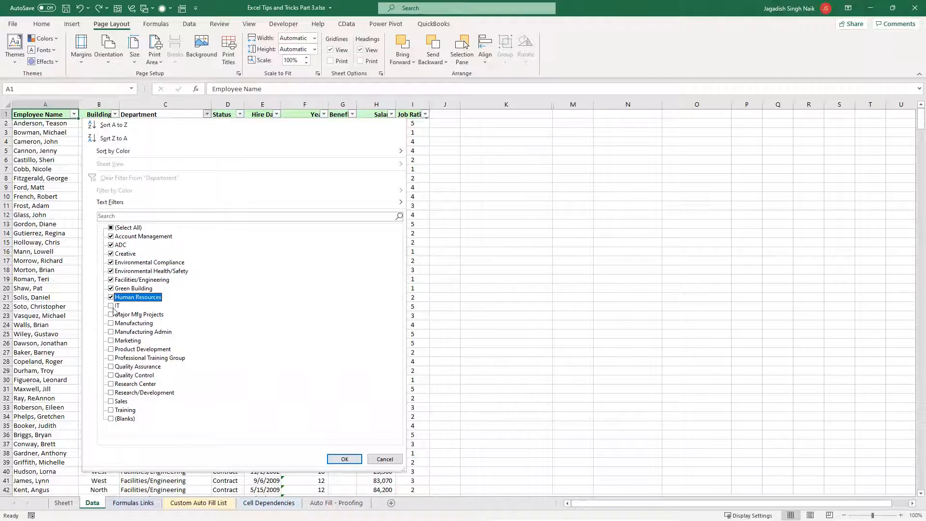
{"action": "left_click", "coordinate": [112, 306]}
{"action": "left_click", "coordinate": [343, 458]}
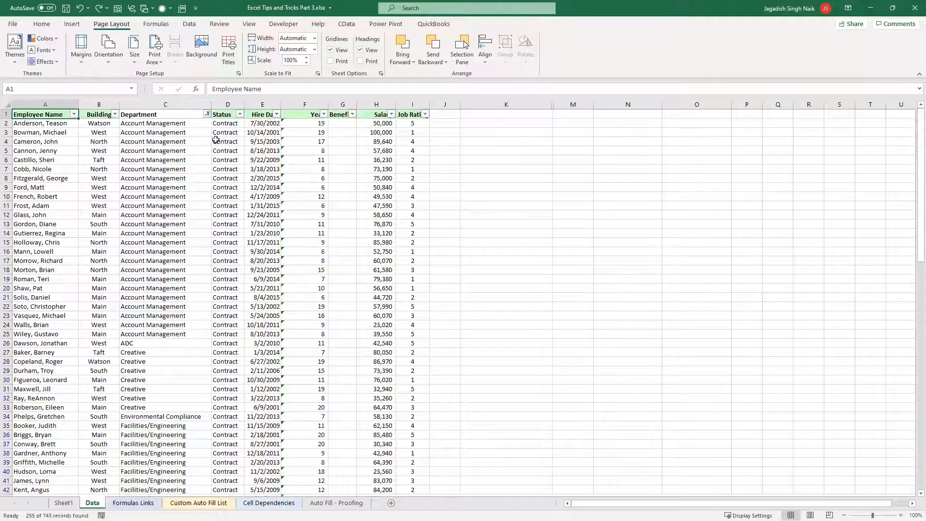
{"action": "left_click", "coordinate": [240, 115]}
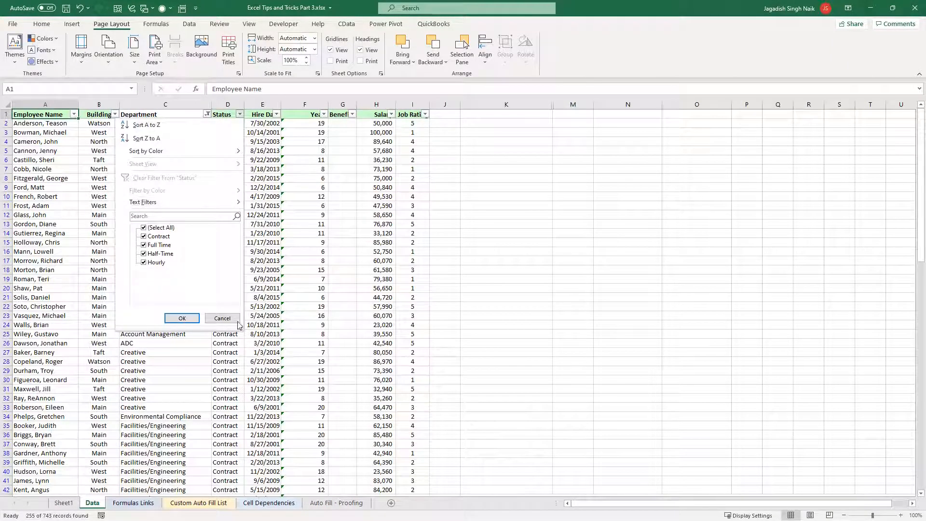
{"action": "left_click", "coordinate": [266, 330]}
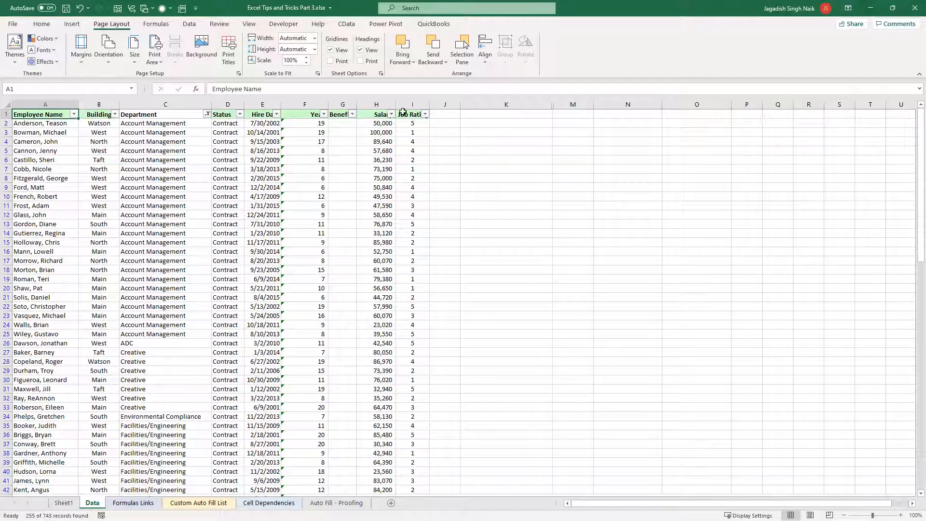
{"action": "left_click", "coordinate": [385, 105]}
{"action": "left_click", "coordinate": [411, 105], "text": "ctrl"}
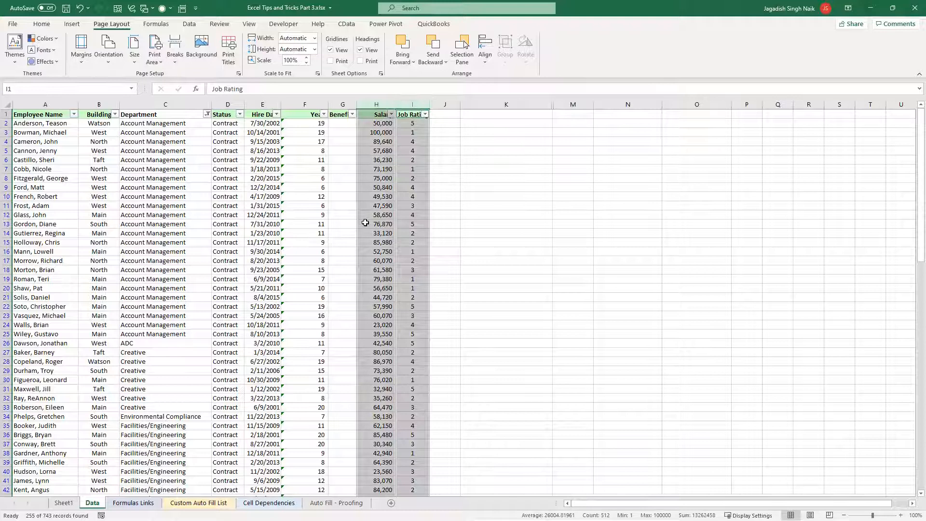
{"action": "left_click", "coordinate": [195, 141]}
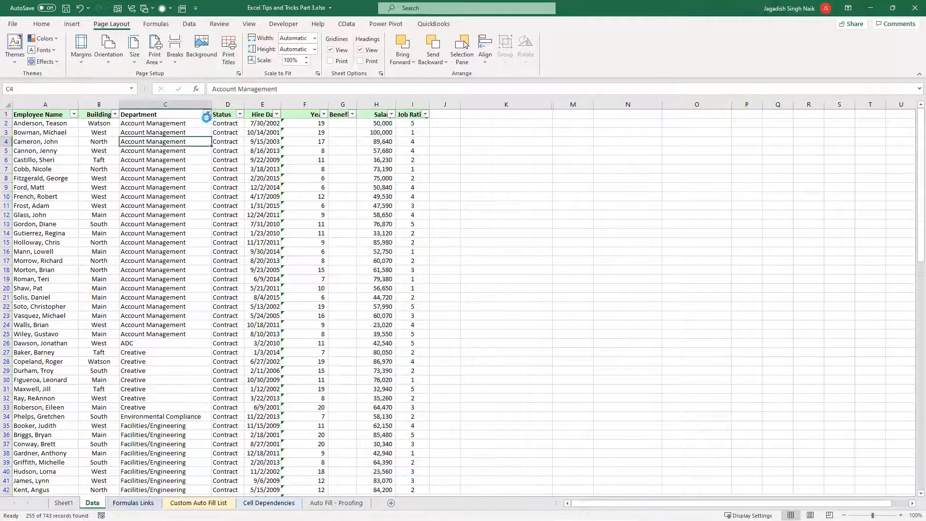
Change the Department filter to exclude Account Management through IT, keeping Major Mfg Projects through Training and the blanks
{"action": "left_click", "coordinate": [206, 115]}
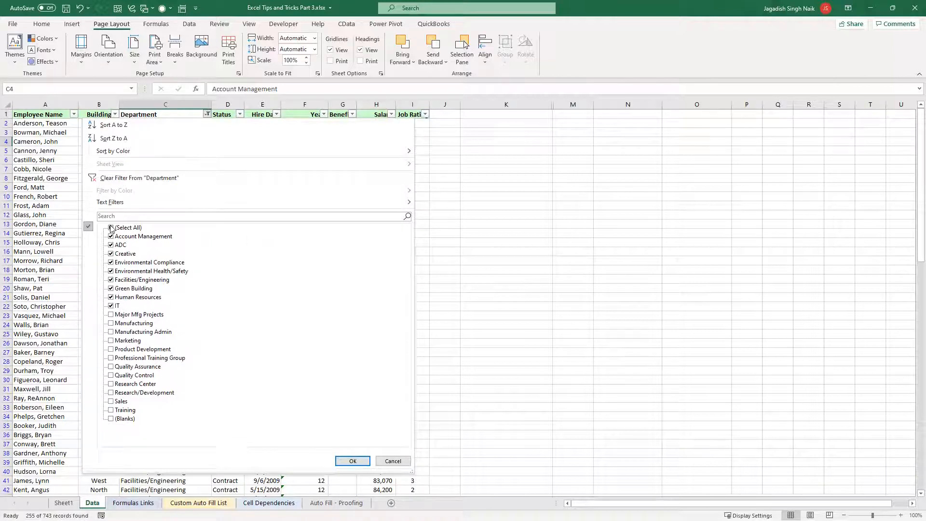
{"action": "left_click", "coordinate": [110, 227]}
{"action": "left_click", "coordinate": [111, 306]}
{"action": "left_click", "coordinate": [111, 281]}
{"action": "left_click", "coordinate": [111, 289]}
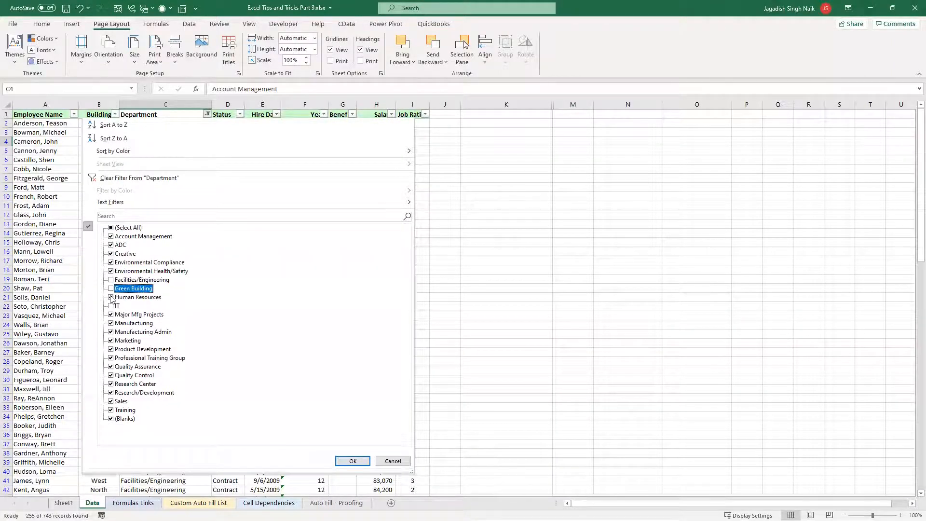
{"action": "left_click", "coordinate": [111, 297]}
{"action": "left_click", "coordinate": [111, 272]}
{"action": "left_click", "coordinate": [111, 263]}
{"action": "left_click", "coordinate": [111, 245]}
{"action": "left_click", "coordinate": [111, 254]}
{"action": "left_click", "coordinate": [111, 236]}
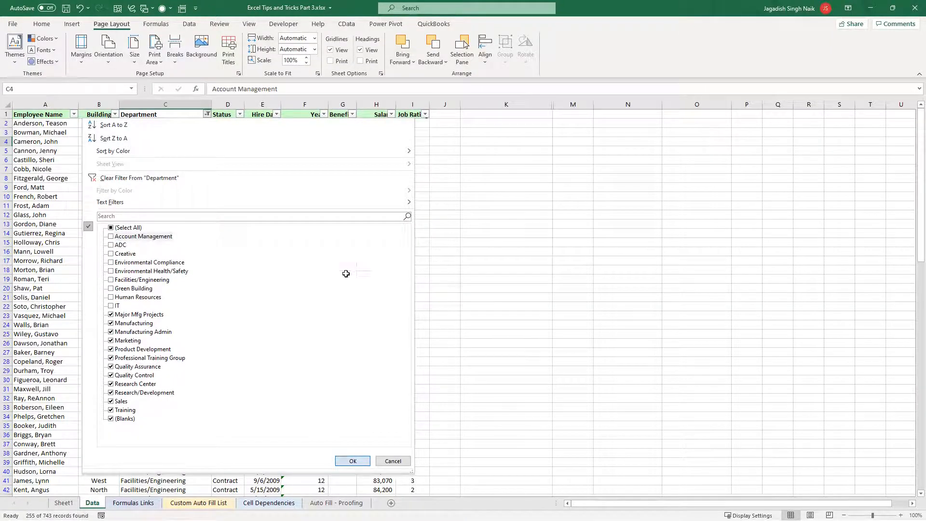
{"action": "key", "text": "Return"}
{"action": "left_click", "coordinate": [345, 271]}
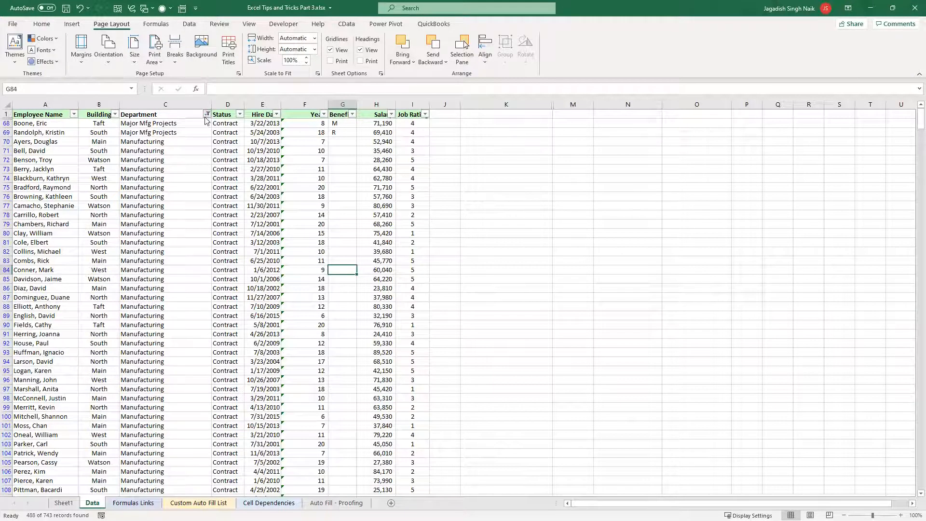
{"action": "left_click", "coordinate": [207, 114]}
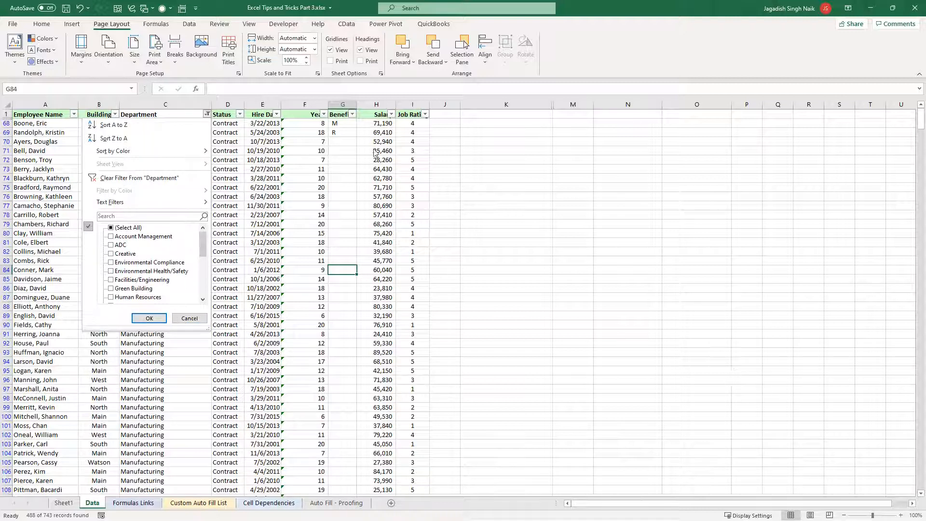
{"action": "left_click", "coordinate": [175, 353]}
{"action": "left_click", "coordinate": [182, 232]}
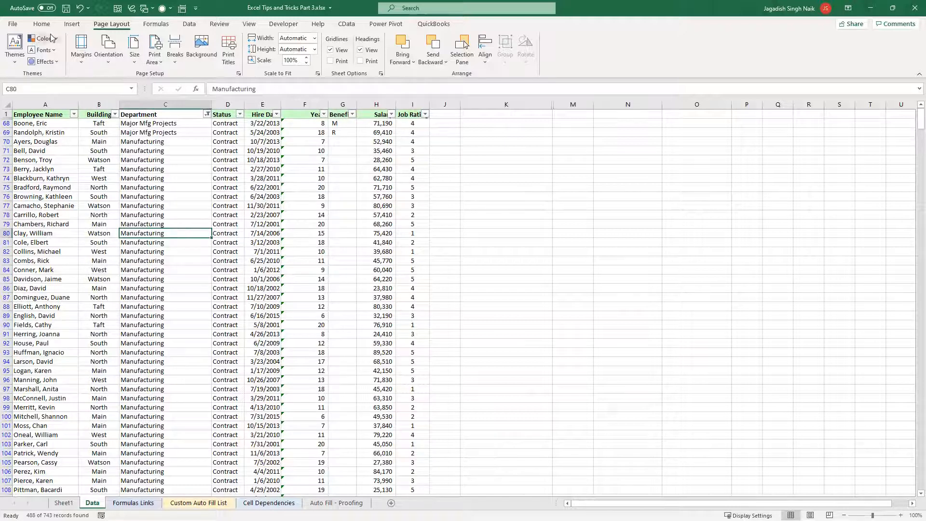
Save the current Department filter on the Data sheet as a custom view named Group 1, including print settings and hidden rows, columns and filters
{"action": "left_click", "coordinate": [189, 25]}
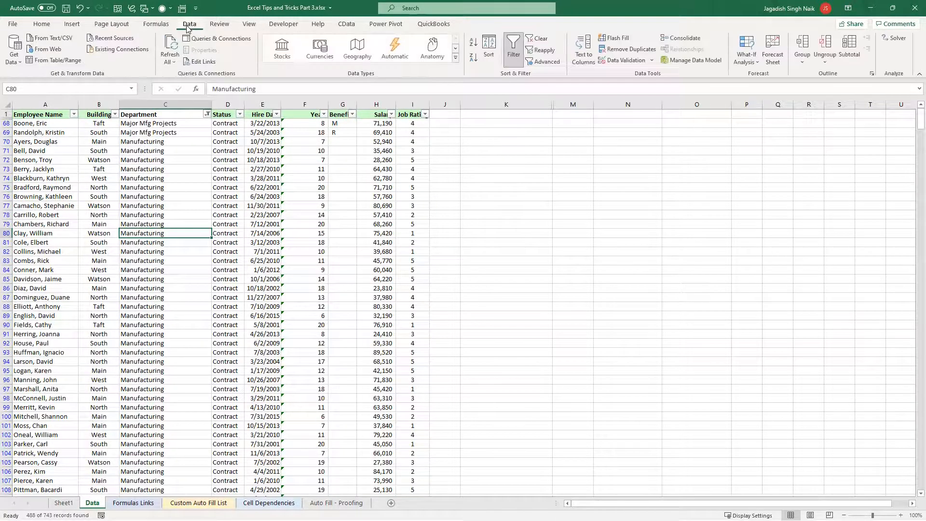
{"action": "left_click", "coordinate": [225, 25]}
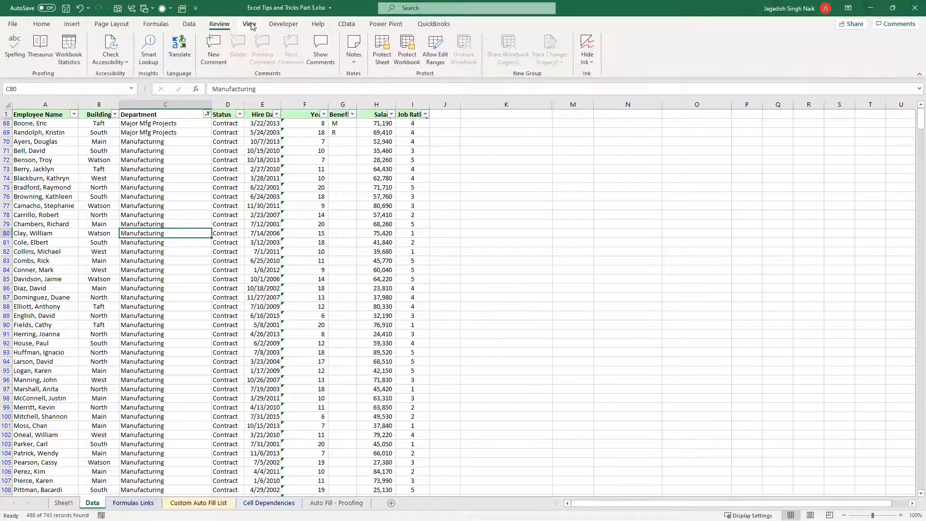
{"action": "left_click", "coordinate": [250, 25]}
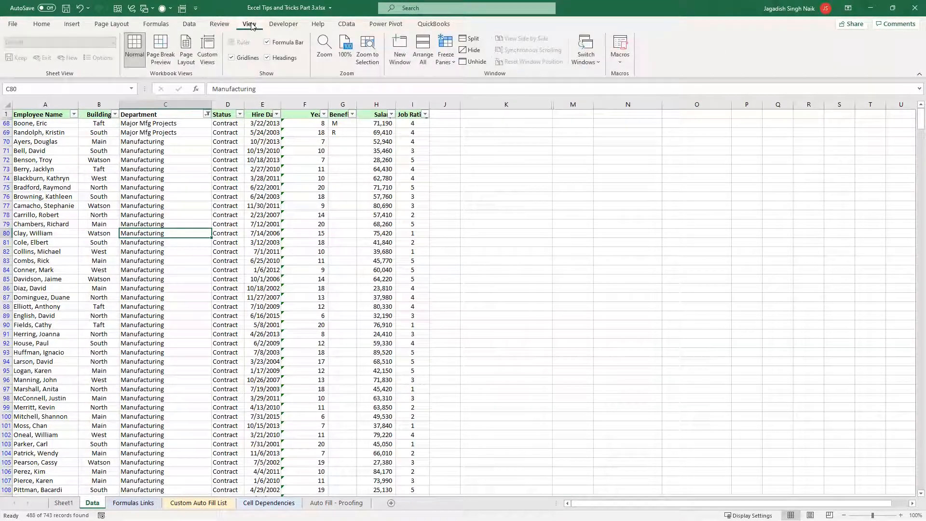
{"action": "left_click", "coordinate": [208, 59]}
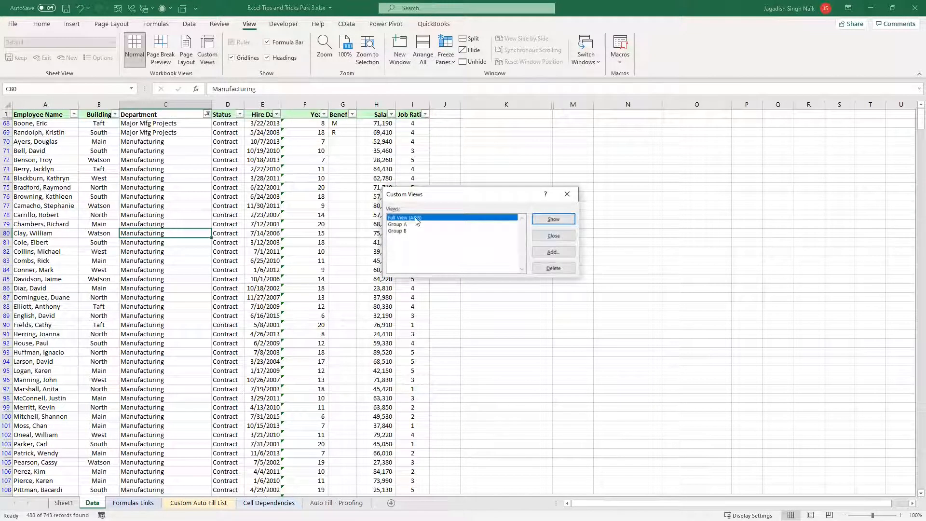
{"action": "left_click", "coordinate": [400, 225]}
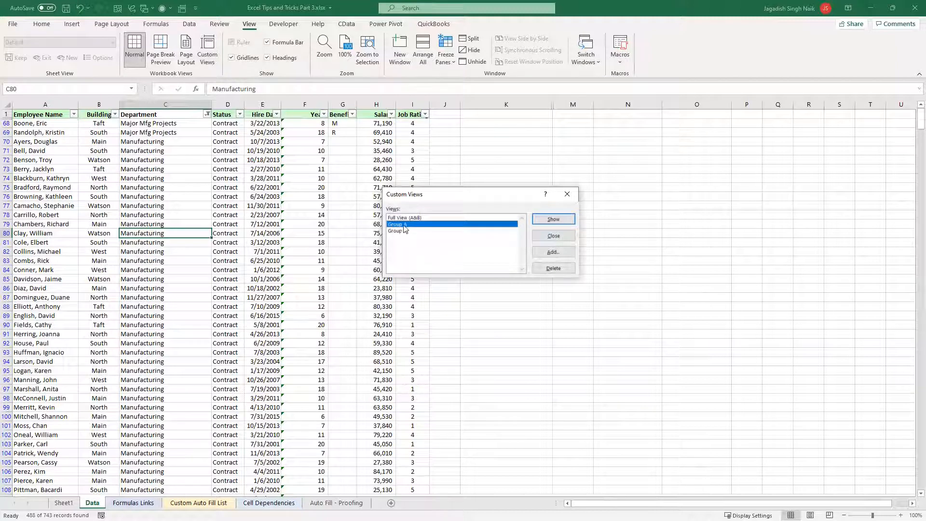
{"action": "left_click", "coordinate": [407, 218]}
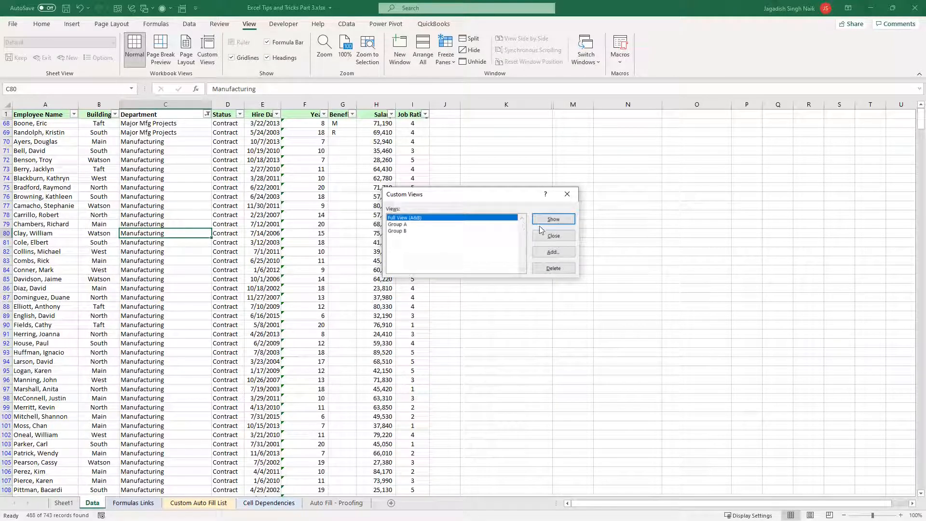
{"action": "left_click", "coordinate": [553, 255]}
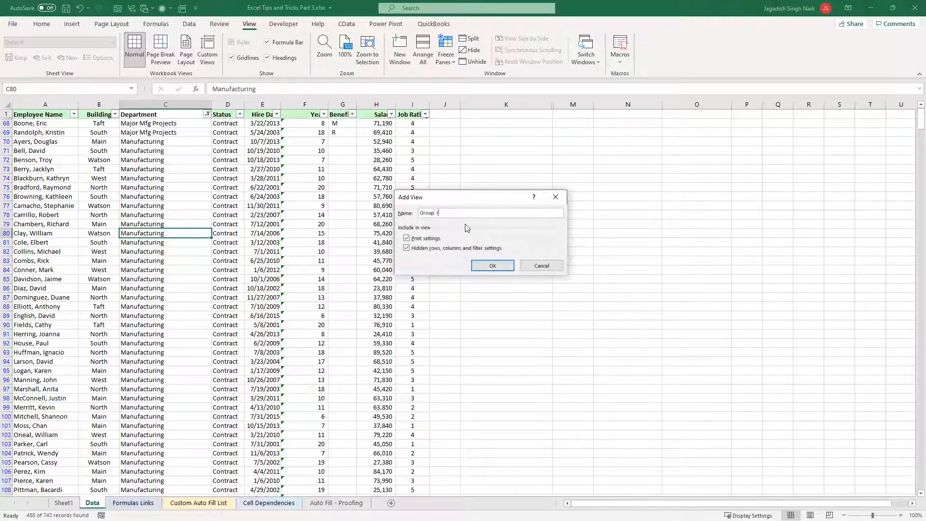
{"action": "left_click", "coordinate": [488, 266]}
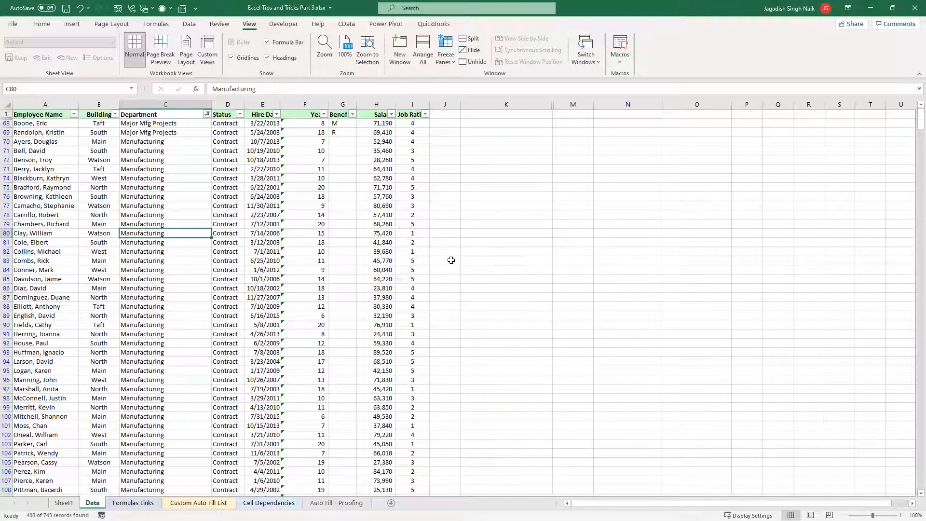
Filter the Status column to only Full Time and Half-Time, excluding Contract, Hourly and the blanks
{"action": "left_click", "coordinate": [199, 179]}
{"action": "left_click", "coordinate": [208, 115]}
{"action": "left_click", "coordinate": [207, 115]}
{"action": "left_click", "coordinate": [239, 188]}
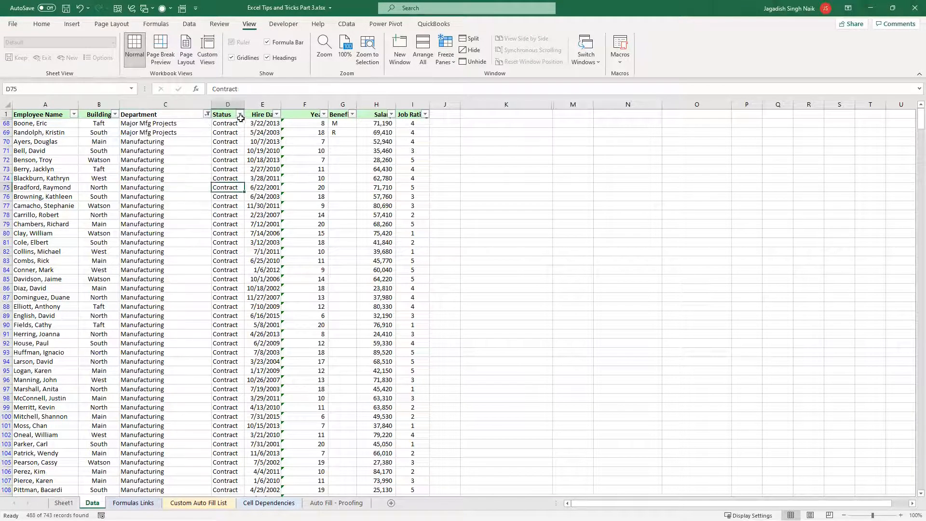
{"action": "left_click", "coordinate": [240, 115]}
{"action": "left_click", "coordinate": [144, 236]}
{"action": "left_click", "coordinate": [144, 236]}
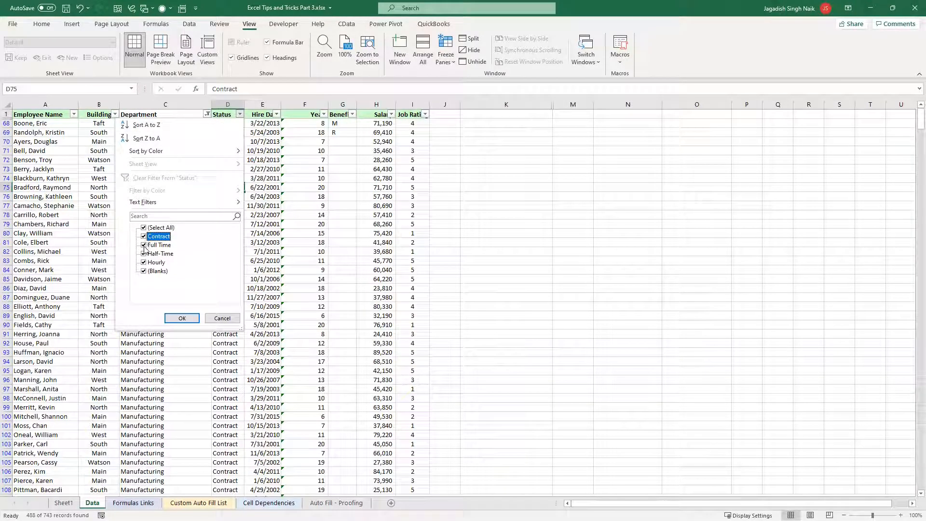
{"action": "left_click", "coordinate": [144, 262]}
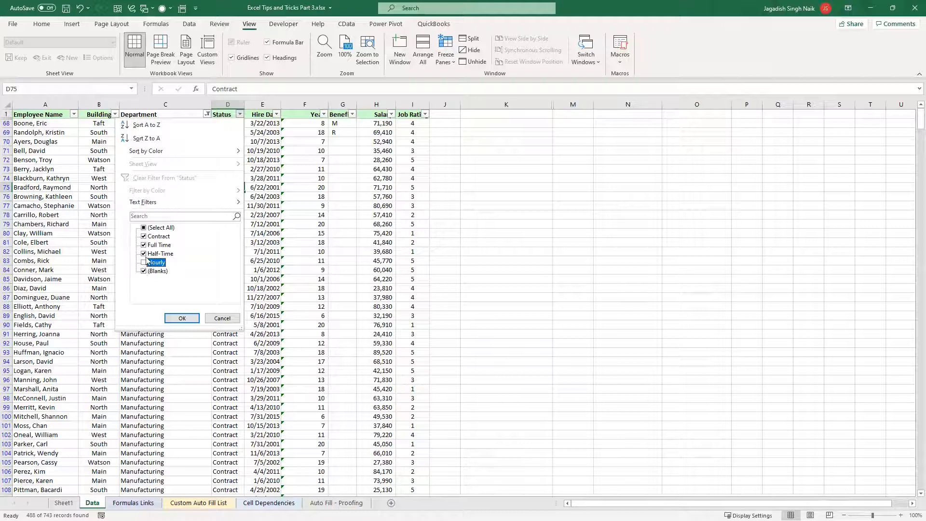
{"action": "left_click", "coordinate": [145, 238]}
{"action": "left_click", "coordinate": [145, 272]}
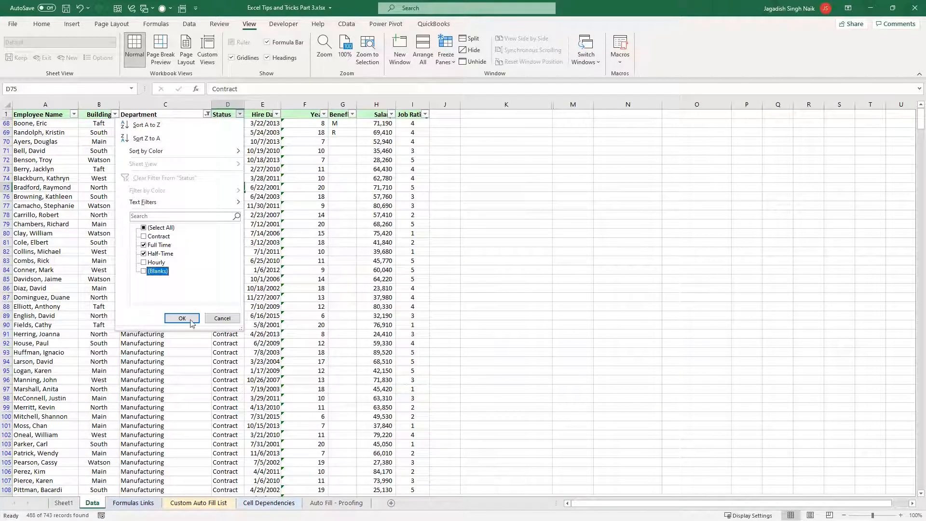
{"action": "left_click", "coordinate": [182, 318]}
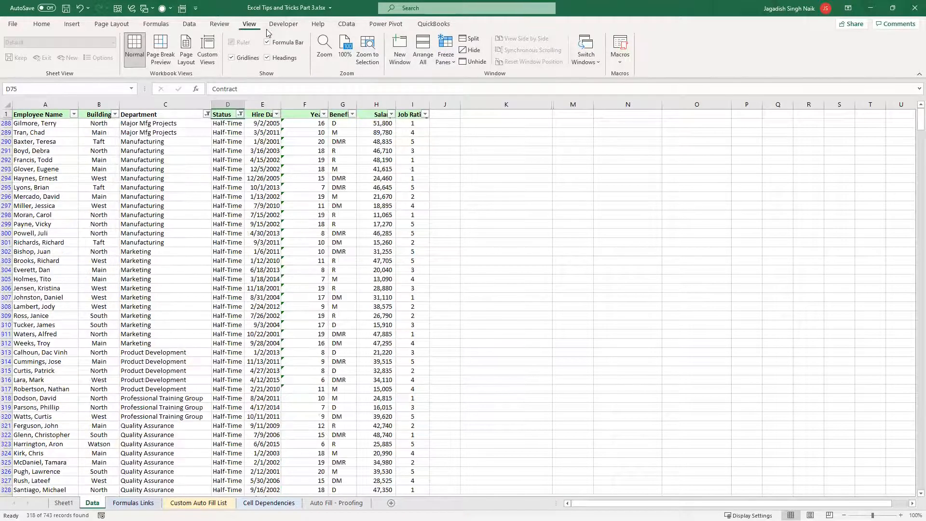
Save the combined Department and Status filters as a custom view named Group1 HalfTime & Full Time
{"action": "left_click", "coordinate": [207, 48]}
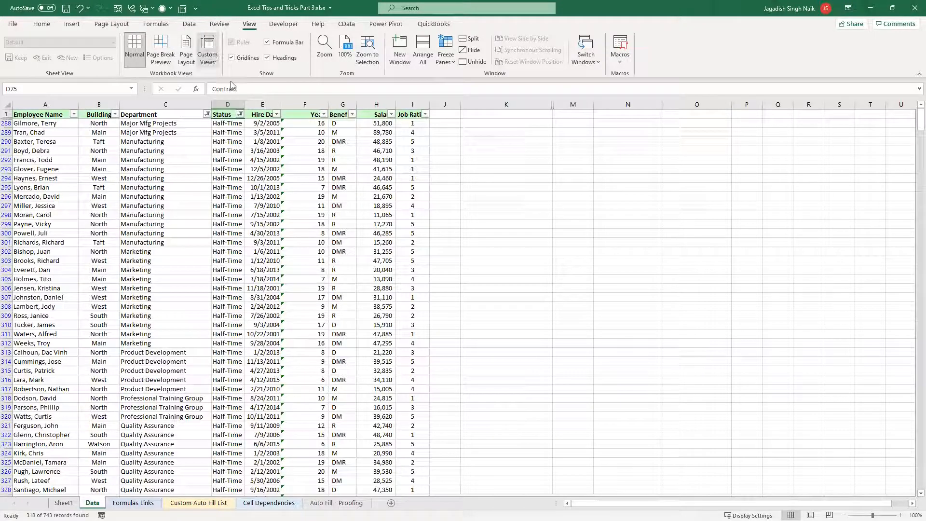
{"action": "left_click", "coordinate": [552, 256]}
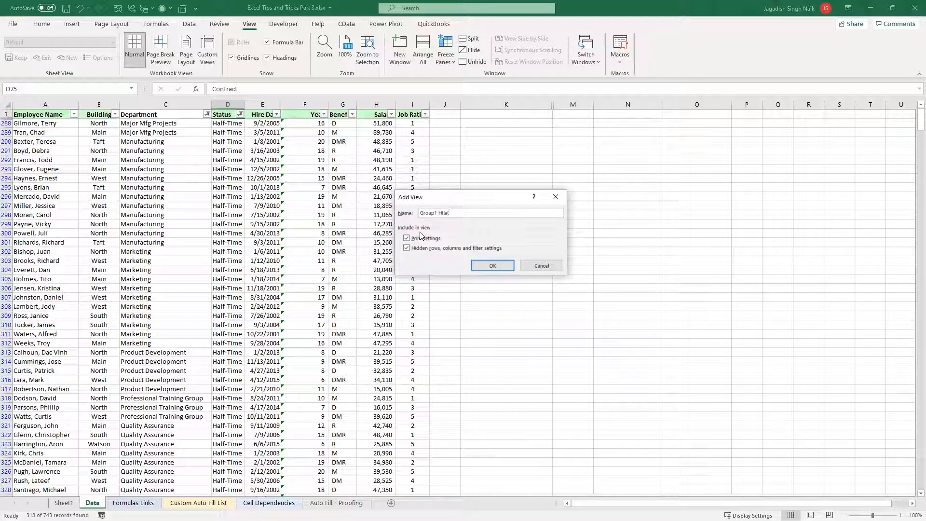
{"action": "type", "text": "Group1 HalfTime & Full Time"}
{"action": "left_click", "coordinate": [492, 266]}
Clear the filters from the Status and Department columns of the Data sheet
{"action": "left_click", "coordinate": [221, 188]}
{"action": "left_click", "coordinate": [208, 115]}
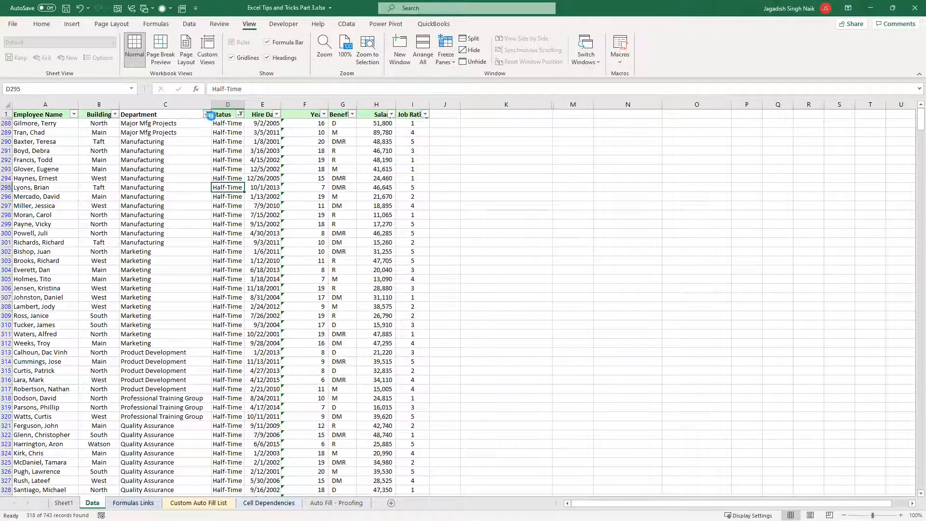
{"action": "left_click", "coordinate": [240, 115]}
{"action": "left_click", "coordinate": [241, 114]}
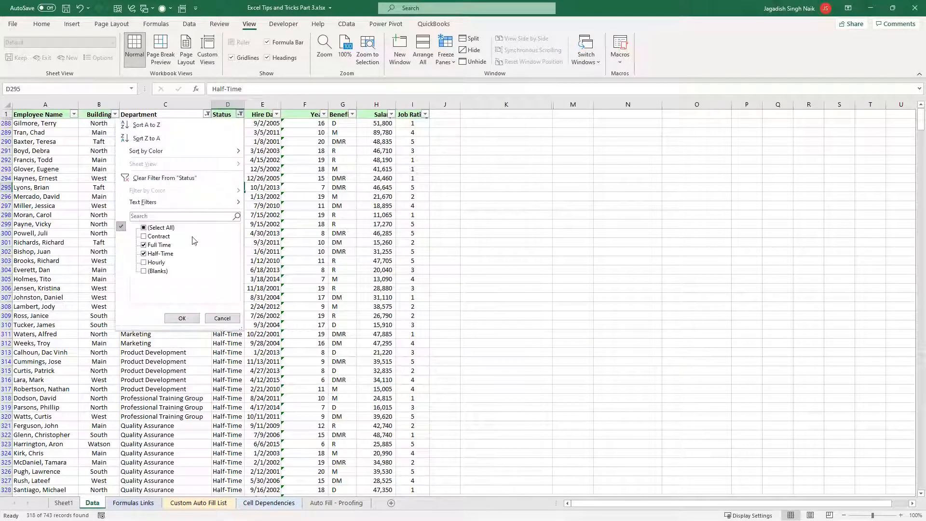
{"action": "left_click", "coordinate": [154, 179]}
{"action": "left_click", "coordinate": [203, 123]}
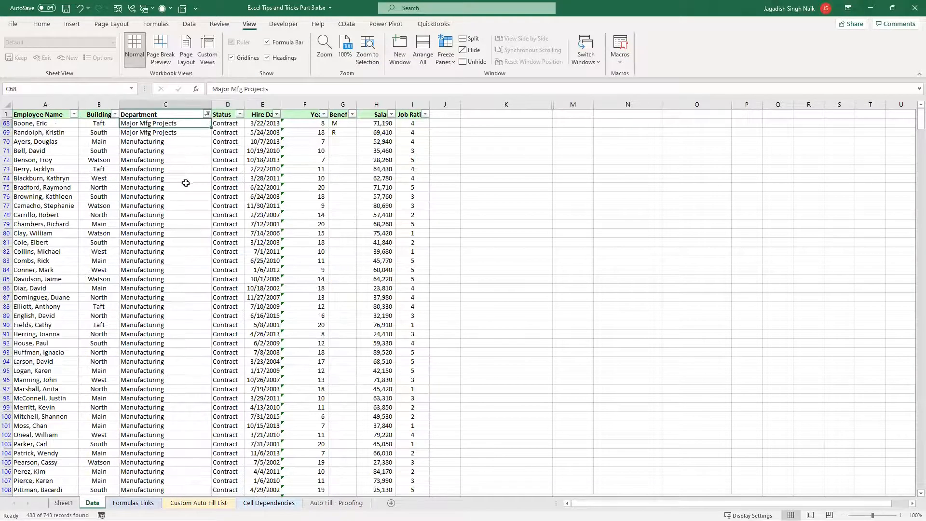
{"action": "left_click", "coordinate": [207, 114]}
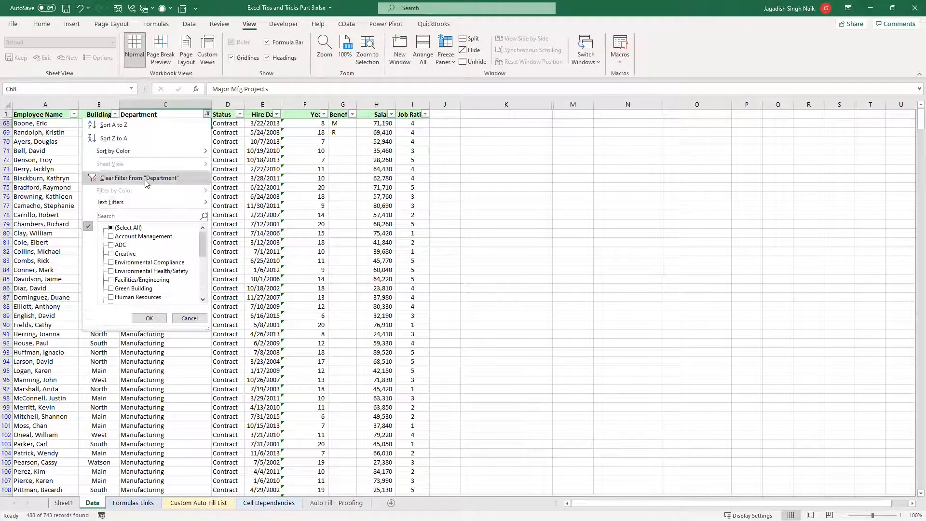
{"action": "left_click", "coordinate": [145, 180]}
{"action": "left_click", "coordinate": [227, 151]}
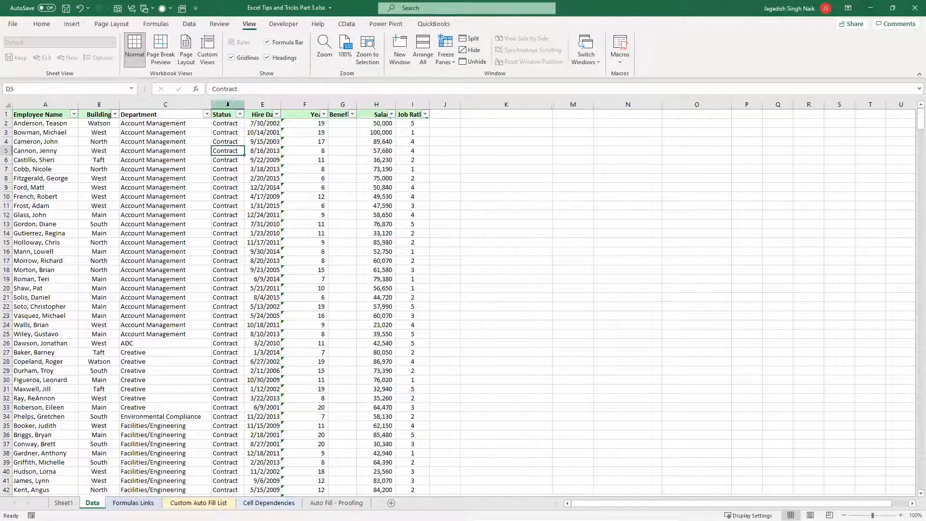
{"action": "left_click", "coordinate": [227, 104]}
{"action": "left_click", "coordinate": [263, 105], "text": "ctrl"}
{"action": "left_click", "coordinate": [200, 162]}
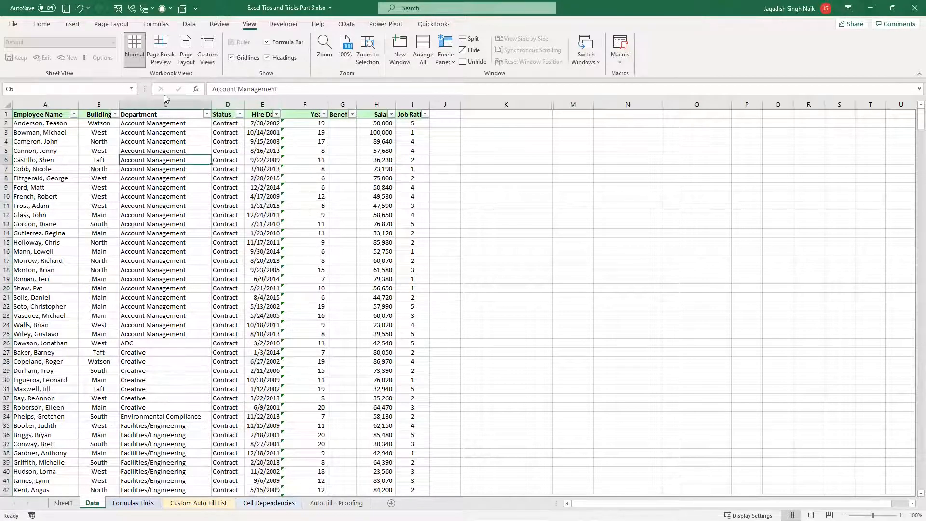
{"action": "left_click", "coordinate": [153, 205]}
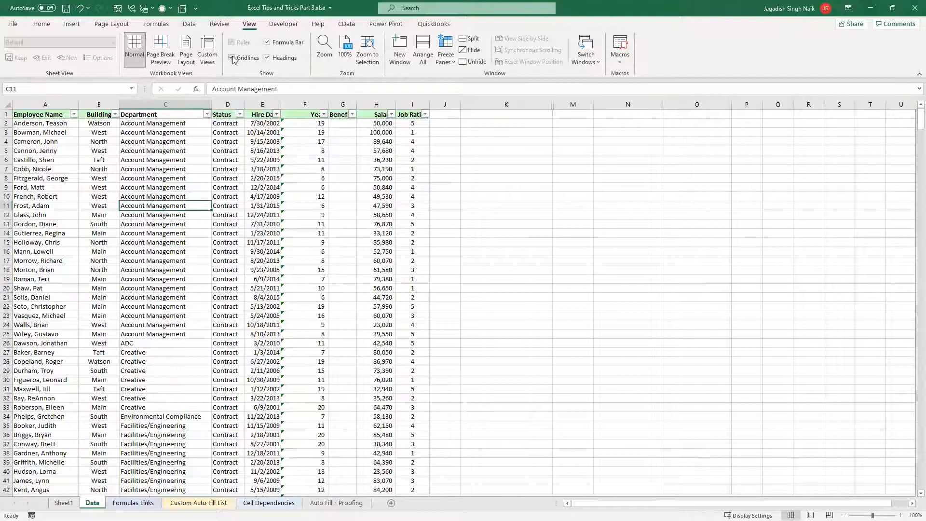
Apply the Group 1 custom view to the Data sheet and look over the filtered rows
{"action": "left_click", "coordinate": [207, 59]}
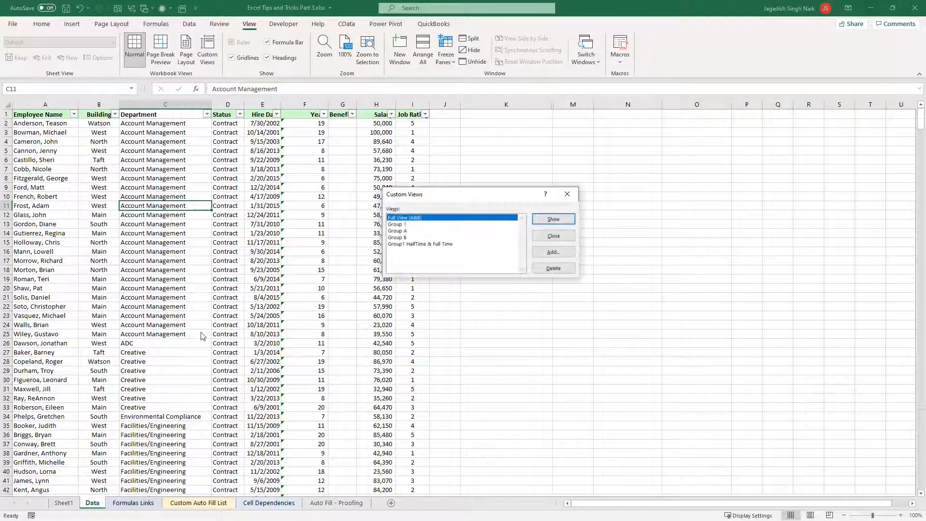
{"action": "left_click", "coordinate": [404, 225]}
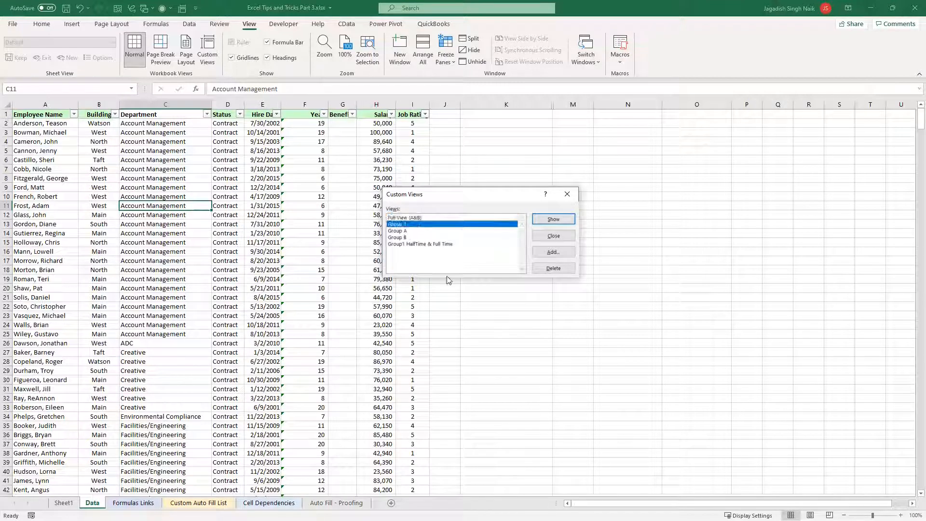
{"action": "left_click", "coordinate": [554, 220]}
{"action": "left_click", "coordinate": [142, 157]}
{"action": "scroll", "coordinate": [231, 273], "scroll_direction": "down", "scroll_amount": 6}
{"action": "scroll", "coordinate": [230, 273], "scroll_direction": "up", "scroll_amount": 6}
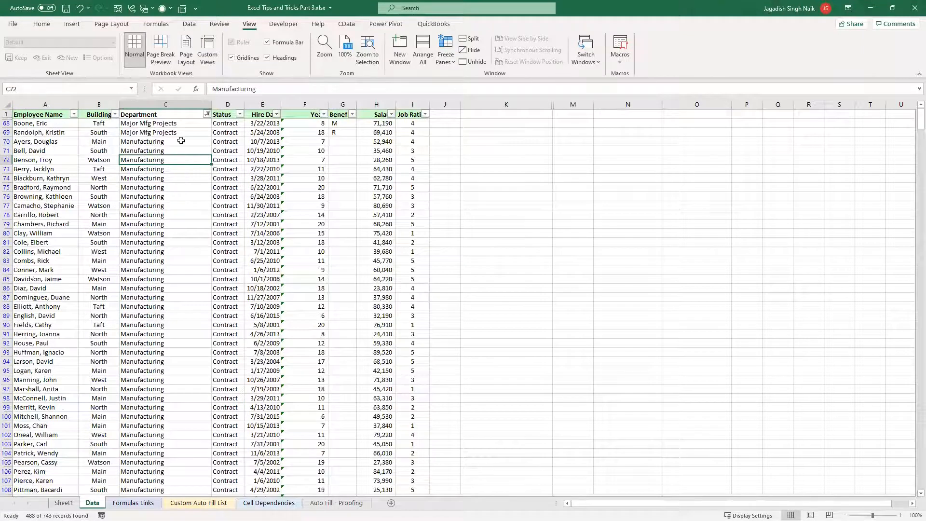
Apply the Group1 HalfTime & Full Time custom view and check which options its Status filter includes
{"action": "left_click", "coordinate": [207, 48]}
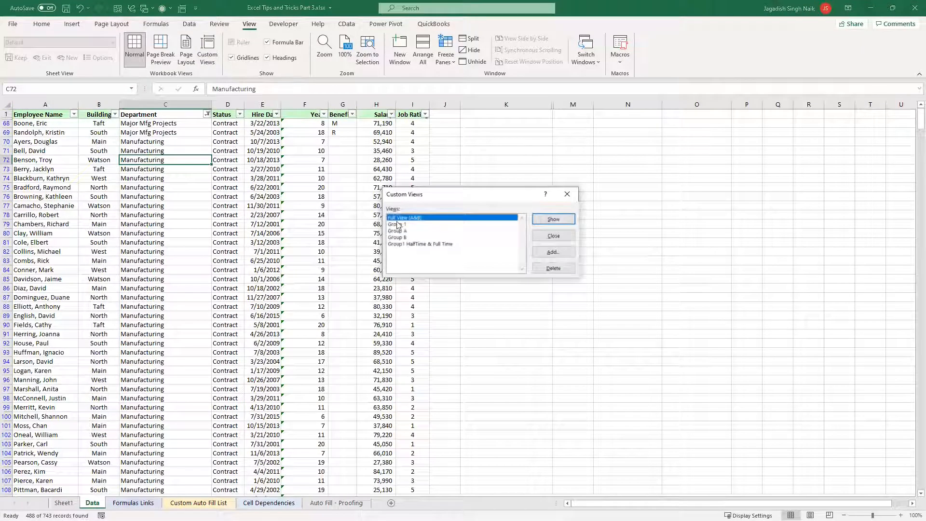
{"action": "left_click", "coordinate": [425, 244]}
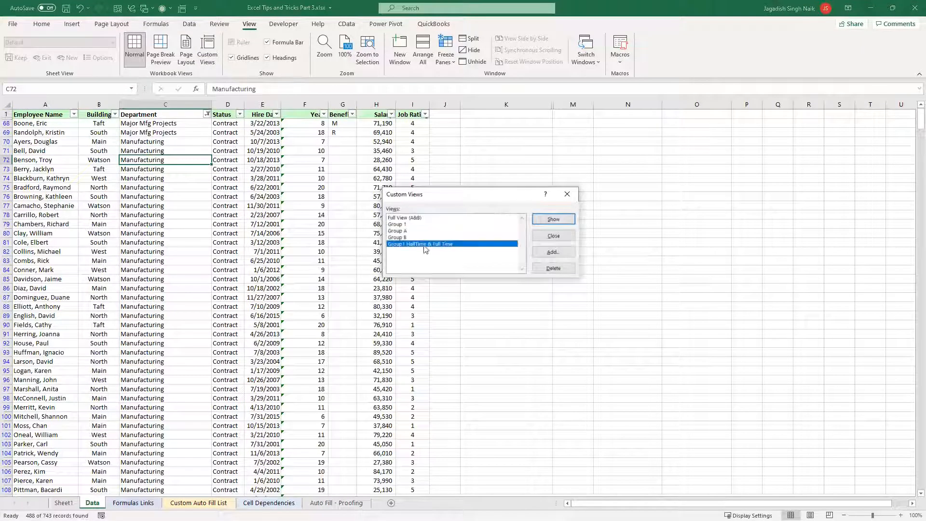
{"action": "left_click", "coordinate": [553, 220]}
{"action": "left_click", "coordinate": [240, 114]}
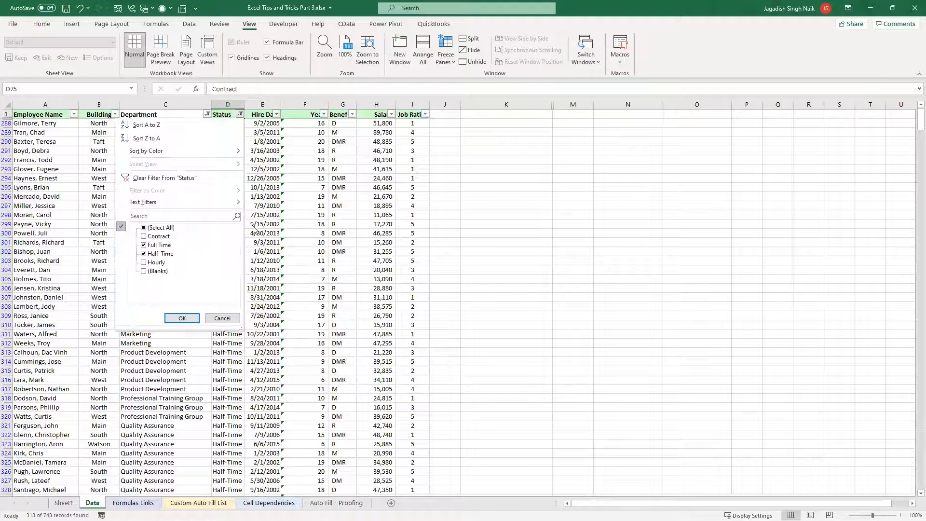
{"action": "left_click", "coordinate": [301, 222]}
{"action": "left_click", "coordinate": [247, 223]}
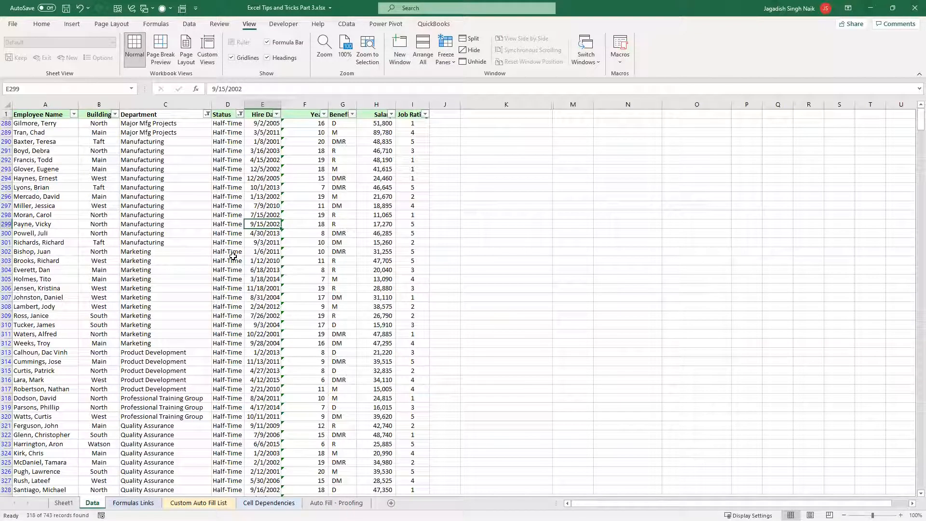
{"action": "left_click", "coordinate": [216, 251]}
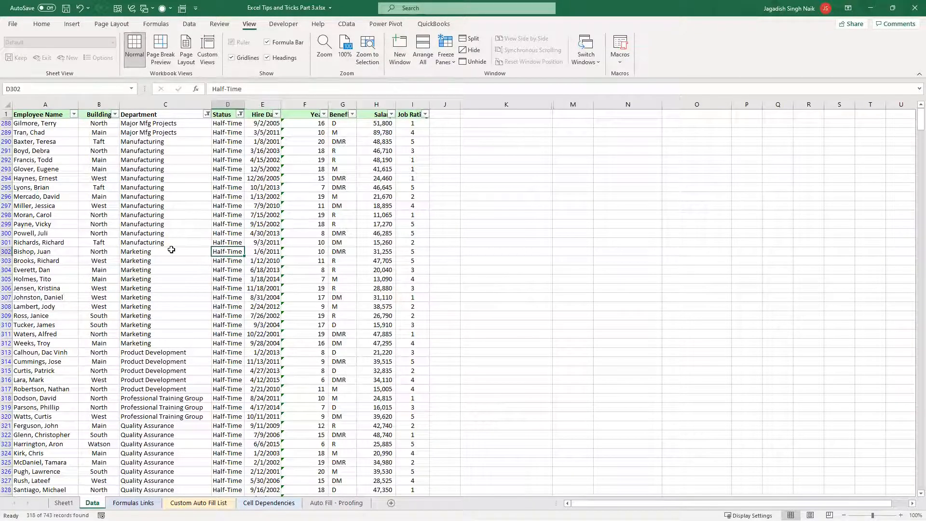
Look over the topic list on the Auto Fill - Proofing sheet, revisit the Data sheet, and open the Formulas Links sheet
{"action": "left_click", "coordinate": [336, 503]}
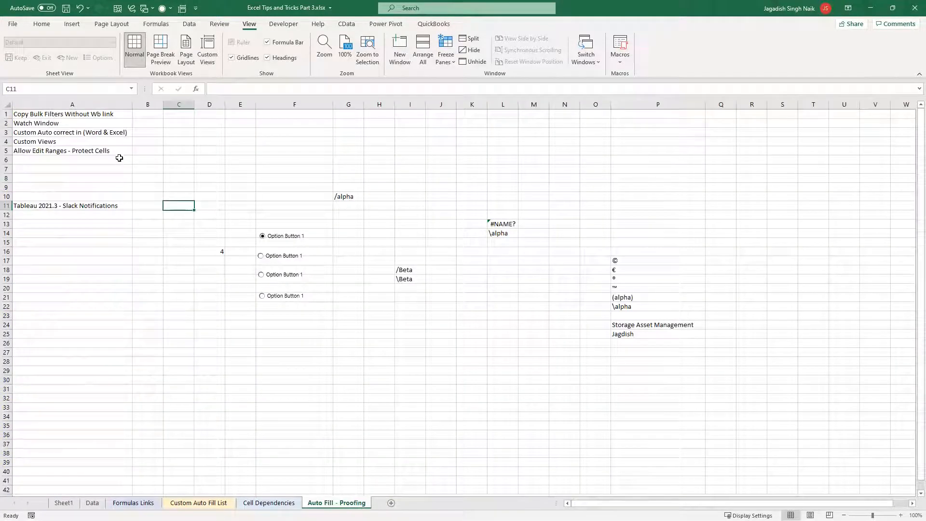
{"action": "left_click", "coordinate": [132, 503]}
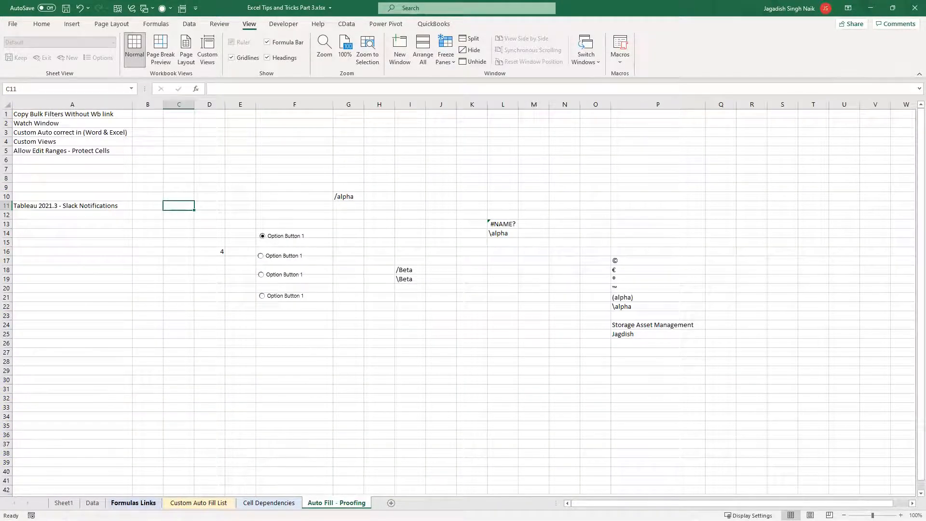
{"action": "left_click", "coordinate": [87, 501]}
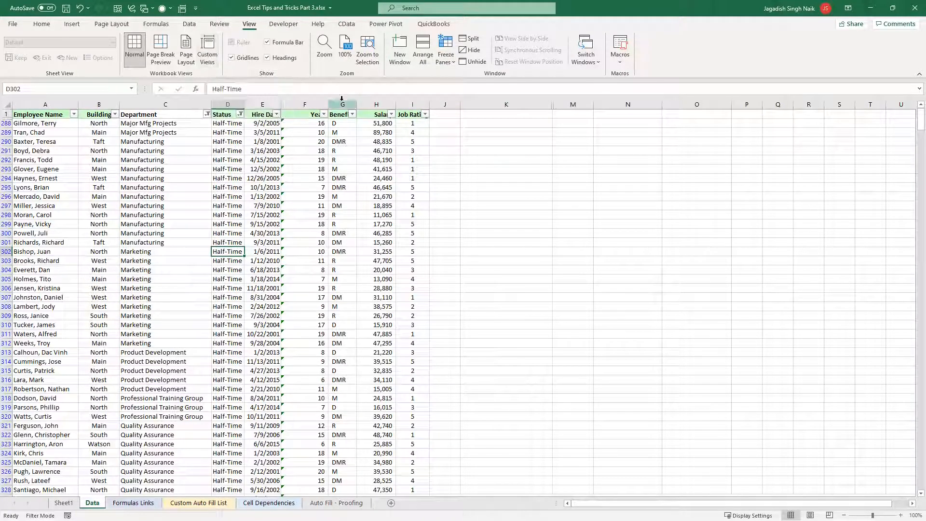
{"action": "left_click", "coordinate": [158, 23]}
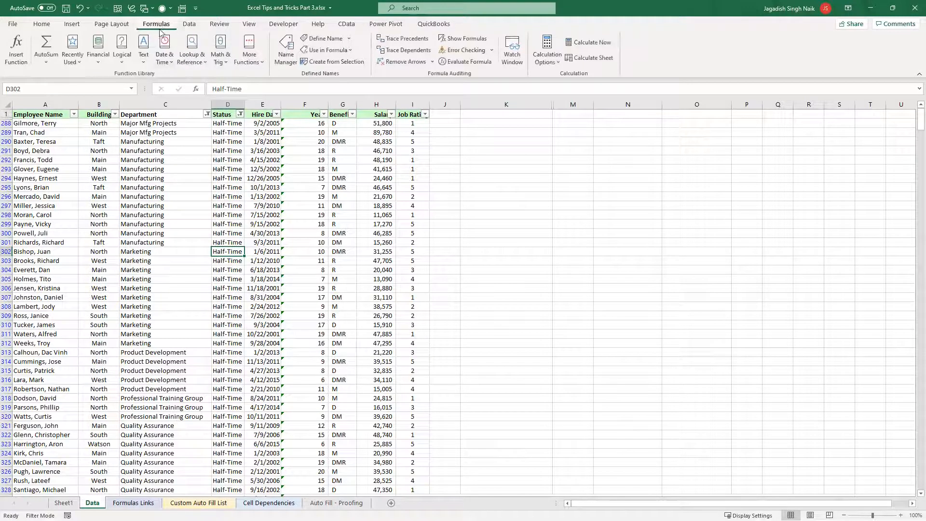
{"action": "left_click", "coordinate": [248, 24]}
{"action": "left_click", "coordinate": [412, 131]}
{"action": "left_click", "coordinate": [149, 503]}
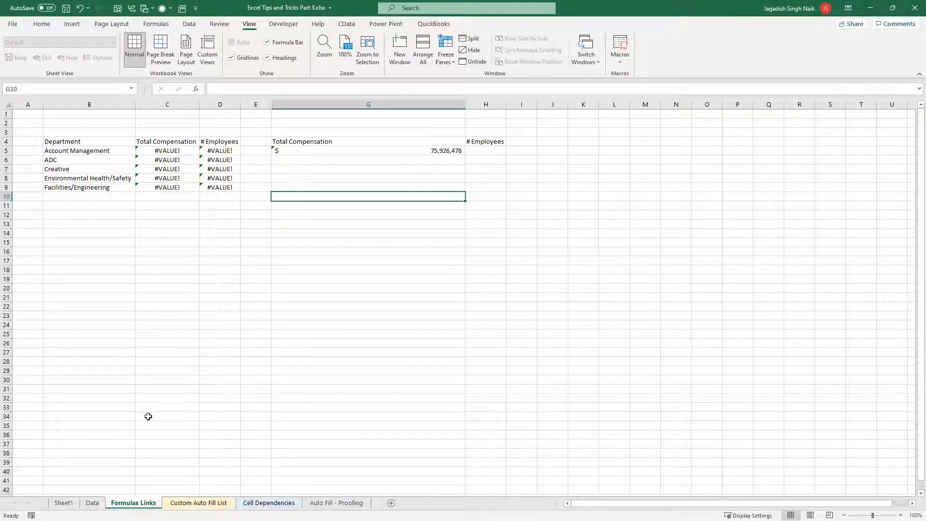
Look over the saved custom views from the Formulas Links sheet, highlighting the Group1 HalfTime & Full Time and Group 1 entries
{"action": "left_click", "coordinate": [207, 51]}
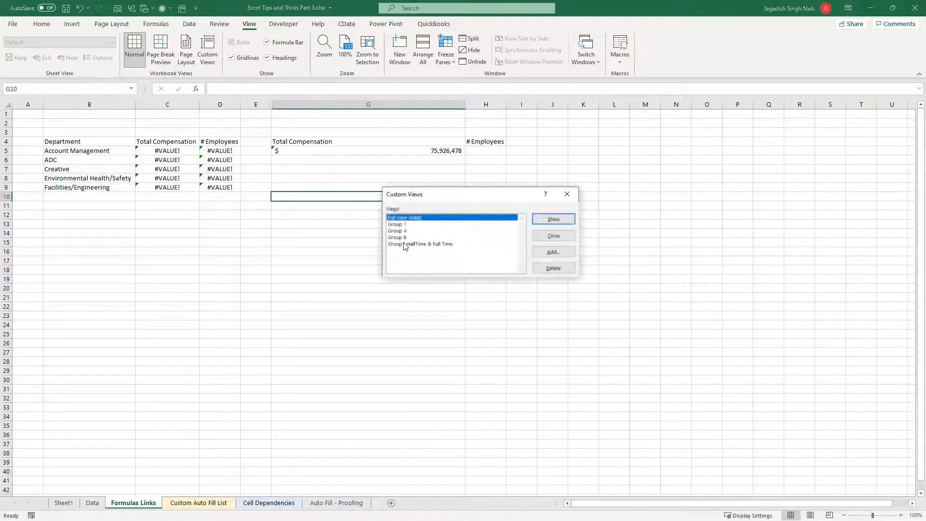
{"action": "left_click", "coordinate": [414, 244]}
{"action": "left_click", "coordinate": [412, 224]}
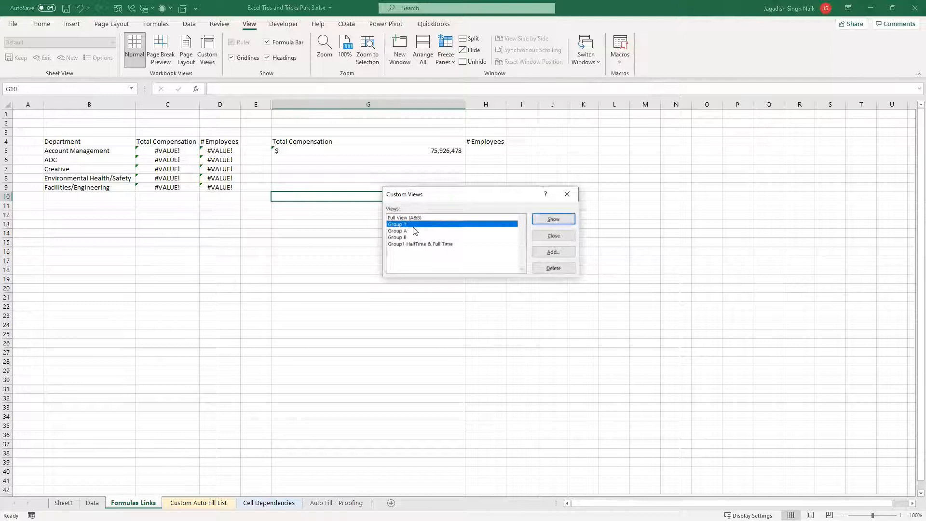
{"action": "left_click", "coordinate": [567, 193]}
Clear the filters on the Data sheet and go back to the Formulas Links sheet
{"action": "left_click", "coordinate": [93, 503]}
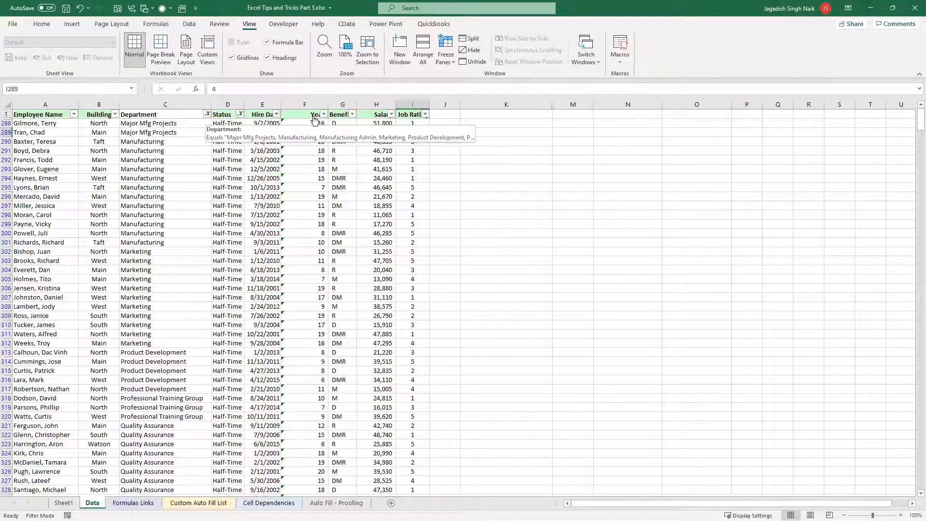
{"action": "scroll", "coordinate": [203, 43], "scroll_direction": "up", "scroll_amount": 7}
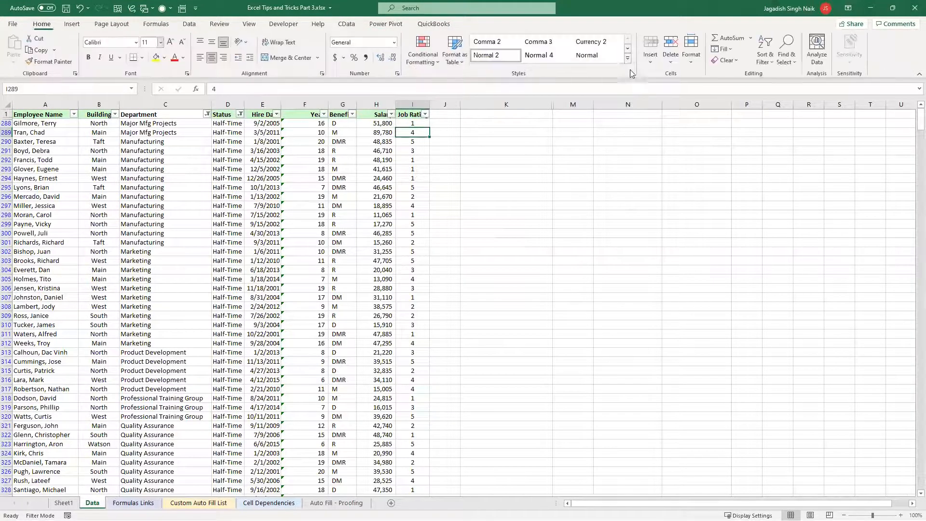
{"action": "left_click", "coordinate": [766, 51]}
{"action": "left_click", "coordinate": [784, 132]}
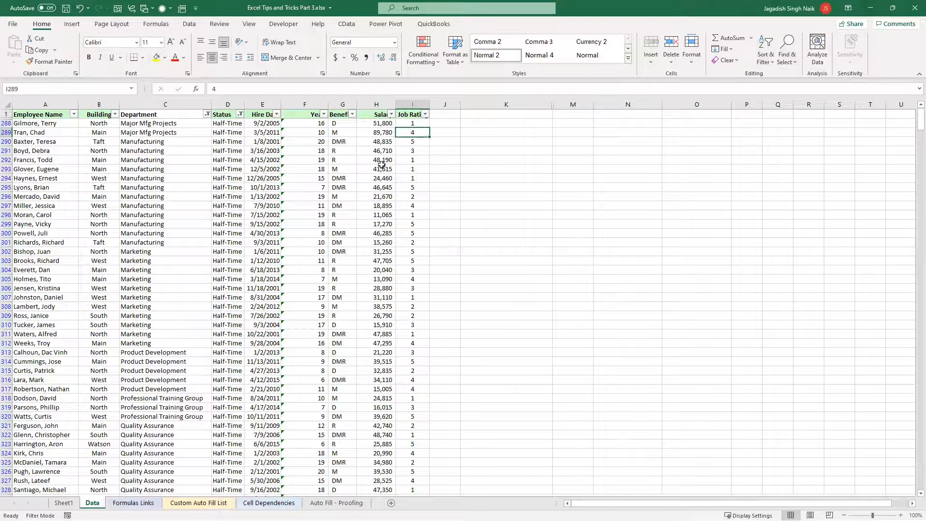
{"action": "key", "text": "ctrl+Page_Down"}
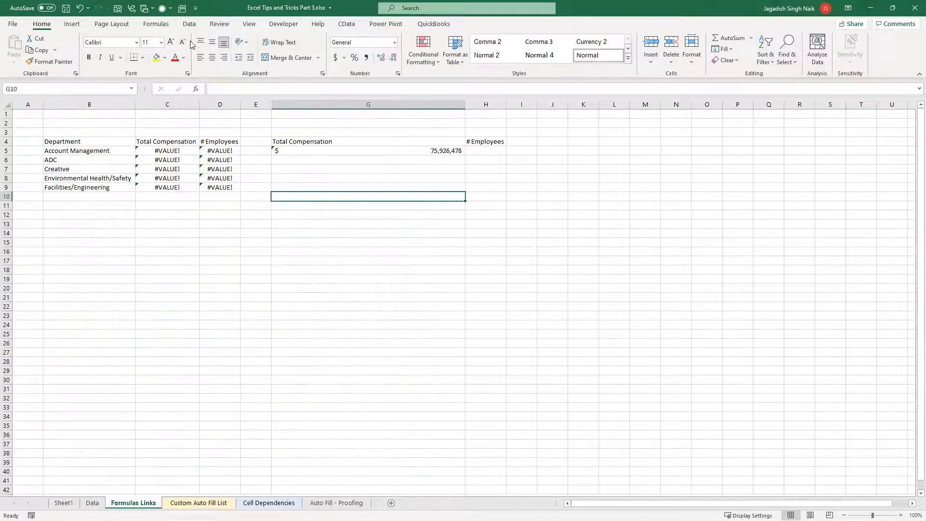
Apply the Group1 HalfTime & Full Time custom view from the Formulas Links sheet and inspect the Department and Status values on the Data sheet
{"action": "left_click", "coordinate": [250, 23]}
{"action": "left_click", "coordinate": [207, 51]}
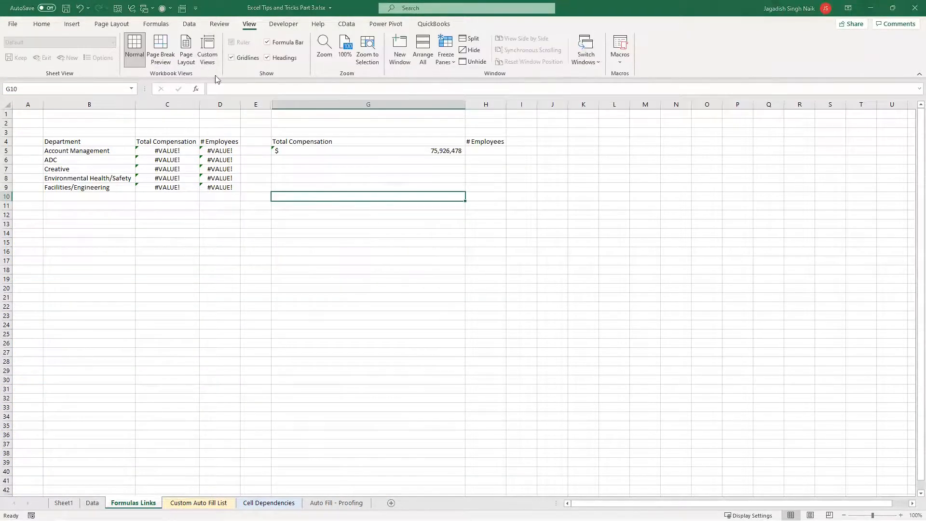
{"action": "left_click", "coordinate": [403, 244]}
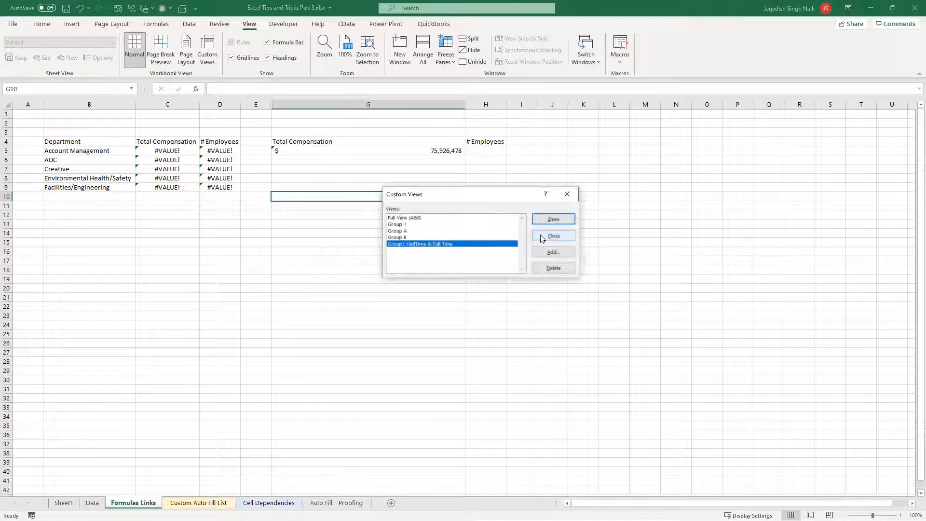
{"action": "left_click", "coordinate": [550, 219]}
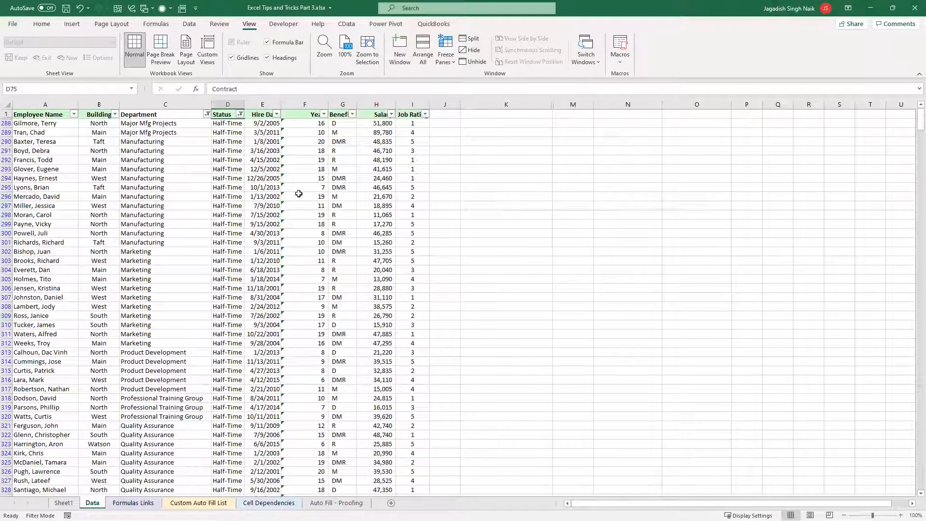
{"action": "left_click", "coordinate": [201, 316]}
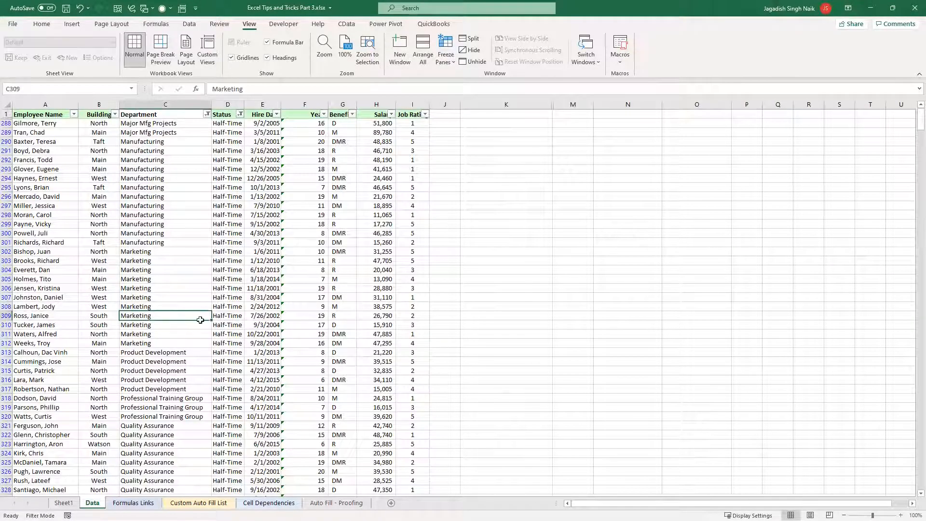
{"action": "left_click", "coordinate": [199, 215]}
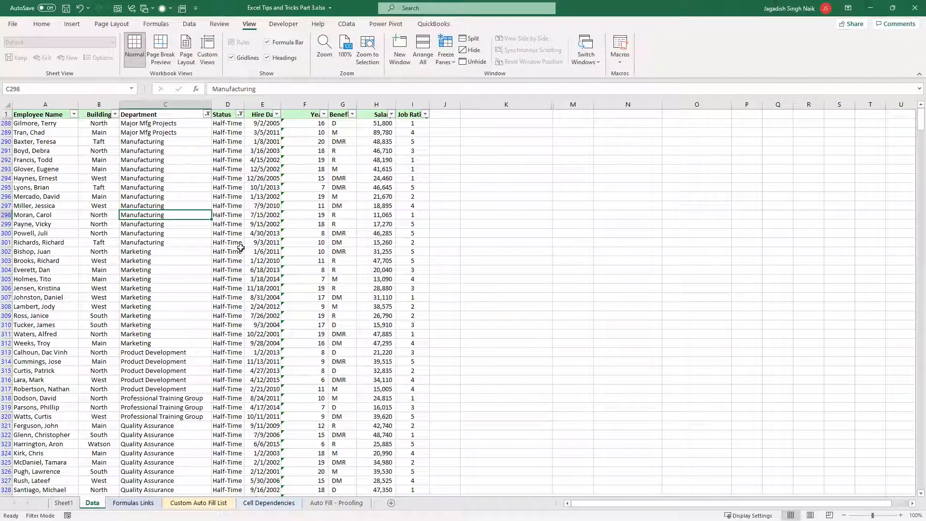
{"action": "left_click", "coordinate": [237, 242]}
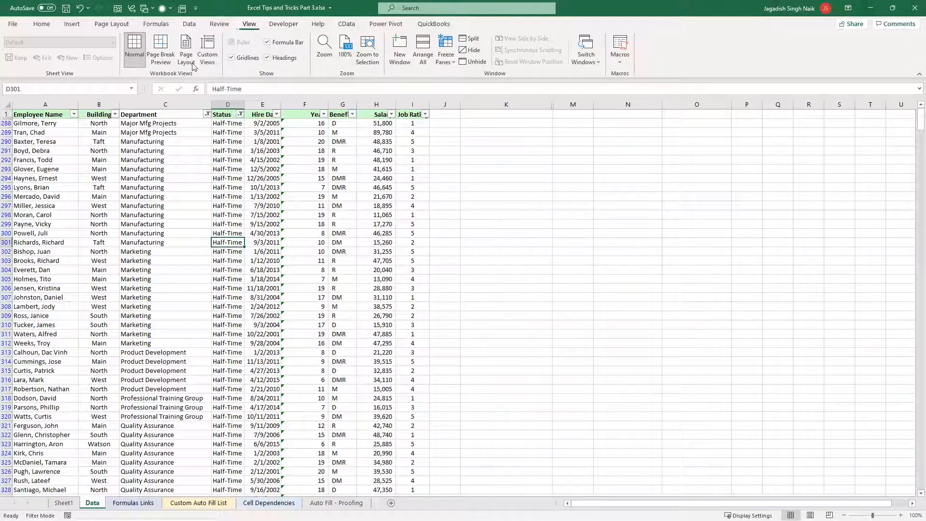
Review the list of saved custom views from the Data sheet without applying one
{"action": "left_click", "coordinate": [216, 51]}
{"action": "left_click", "coordinate": [568, 198]}
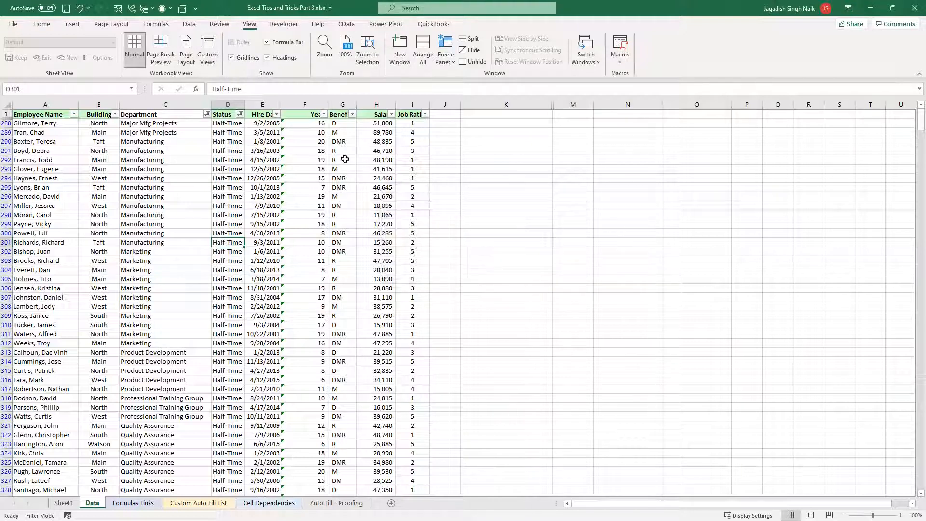
{"action": "left_click", "coordinate": [207, 54]}
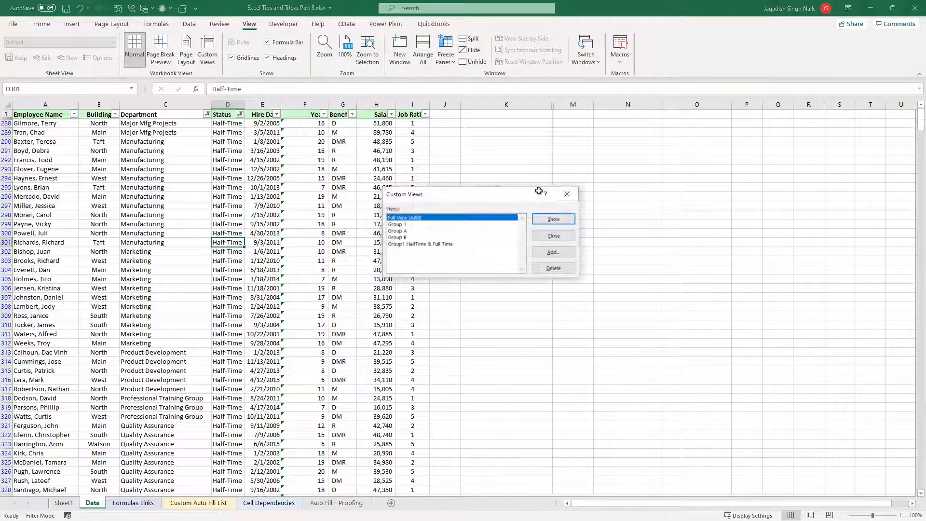
{"action": "key", "text": "Return"}
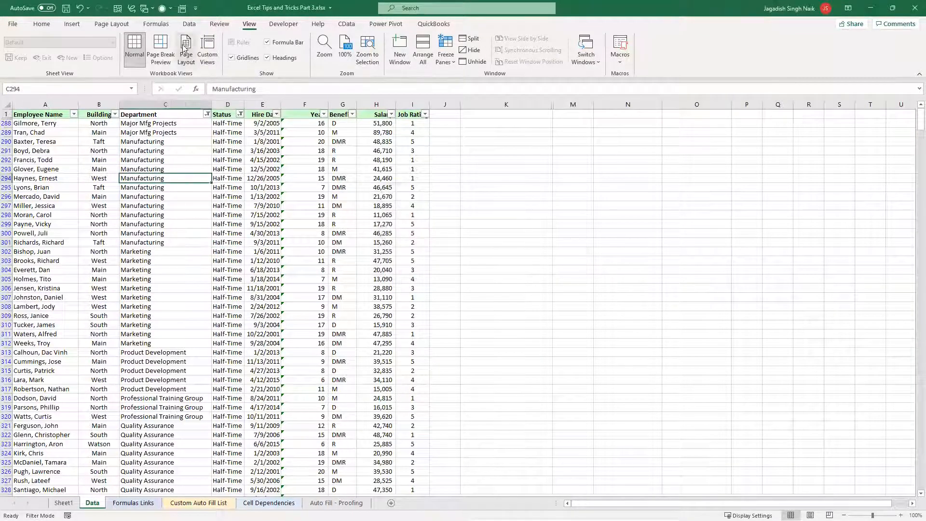
Check whether the Custom Views command can be added to the Quick Access Toolbar
{"action": "scroll", "coordinate": [185, 47], "scroll_direction": "up", "scroll_amount": 6}
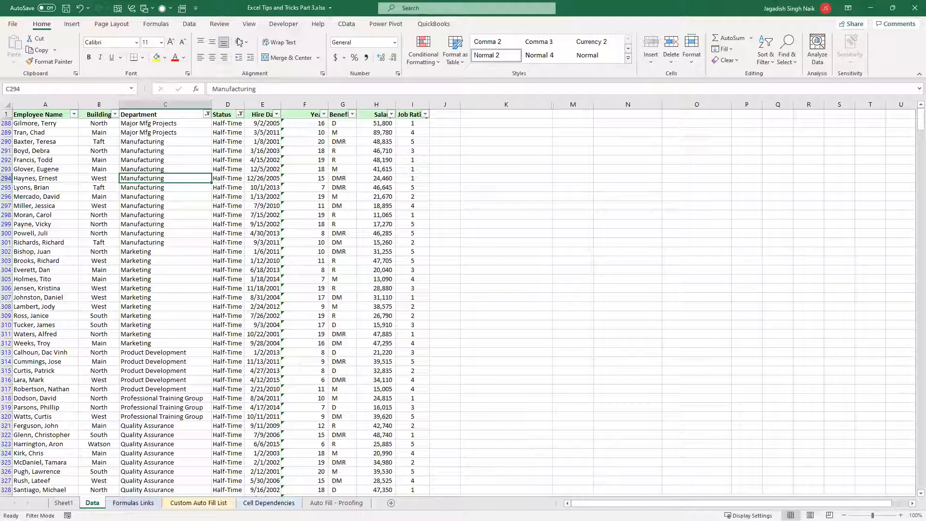
{"action": "left_click", "coordinate": [248, 24]}
{"action": "right_click", "coordinate": [214, 59]}
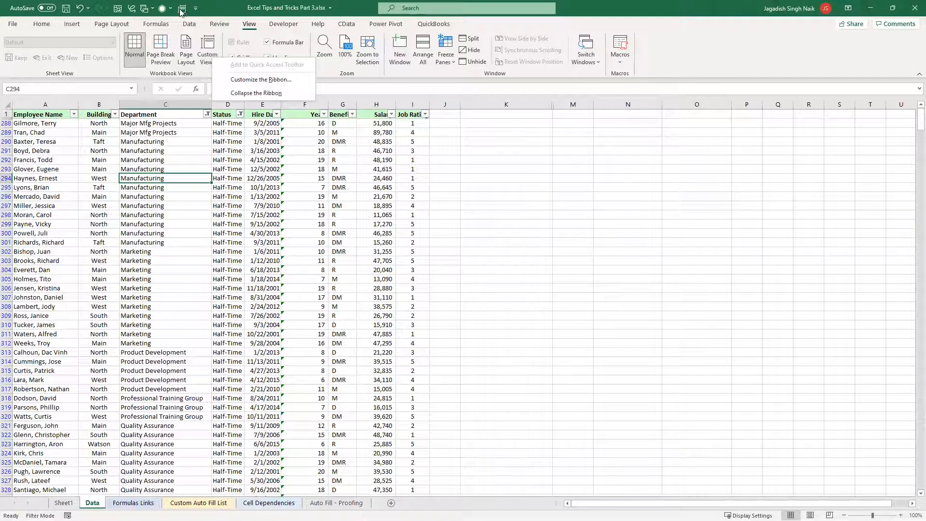
{"action": "left_click", "coordinate": [176, 246]}
{"action": "scroll", "coordinate": [153, 63], "scroll_direction": "down", "scroll_amount": 5}
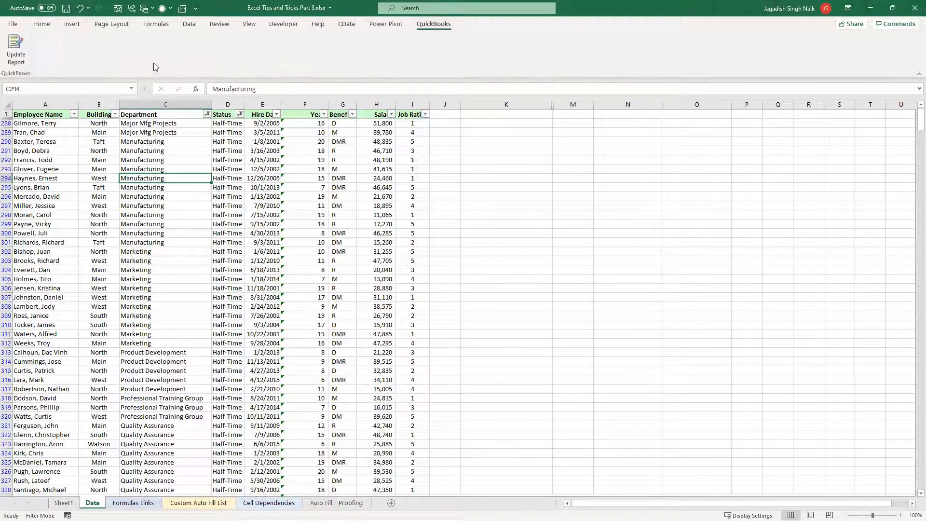
{"action": "scroll", "coordinate": [151, 65], "scroll_direction": "up", "scroll_amount": 11}
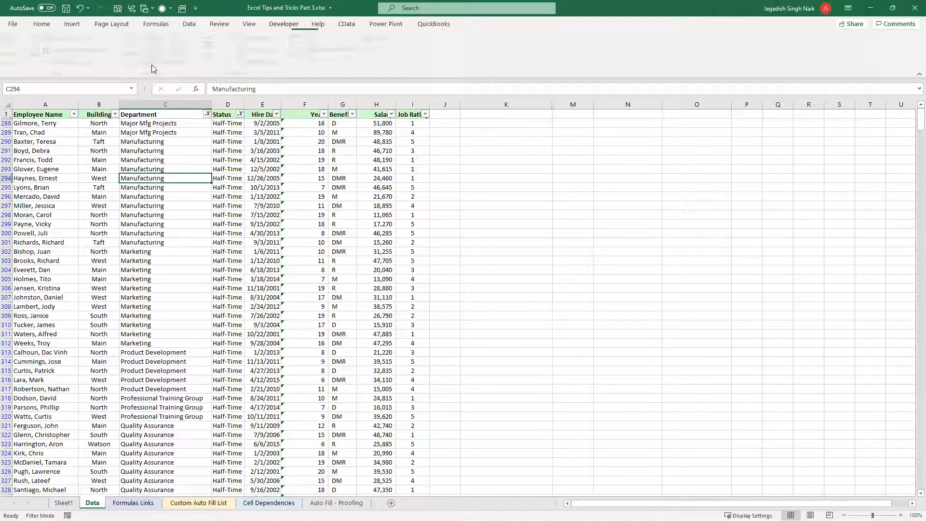
Apply the Group A custom view to the Data sheet and look over its filtered rows
{"action": "left_click", "coordinate": [182, 8]}
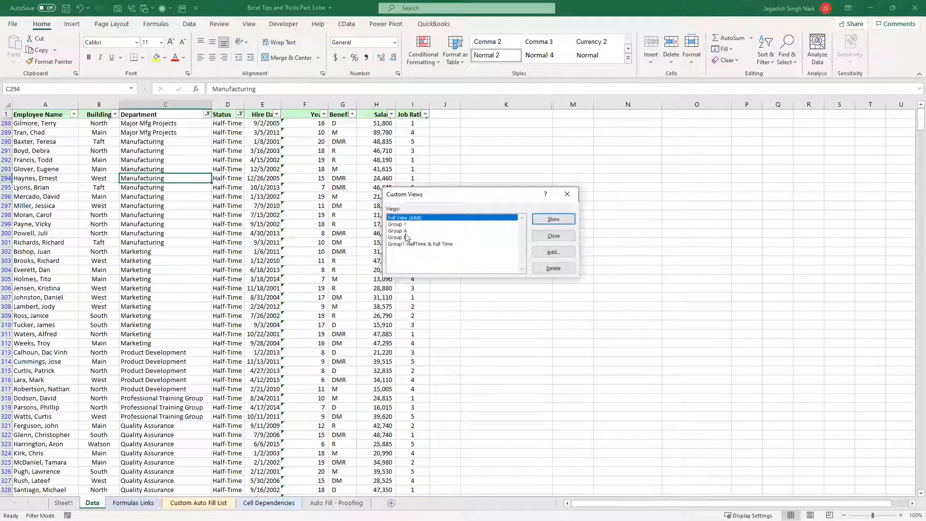
{"action": "left_click", "coordinate": [405, 224]}
{"action": "key", "text": "Down"}
{"action": "left_click", "coordinate": [546, 222]}
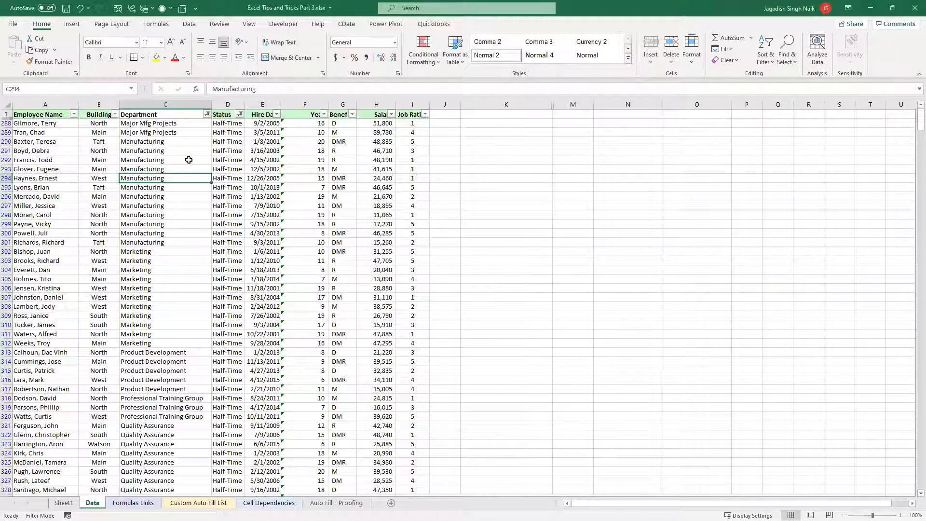
{"action": "scroll", "coordinate": [190, 323], "scroll_direction": "down", "scroll_amount": 12}
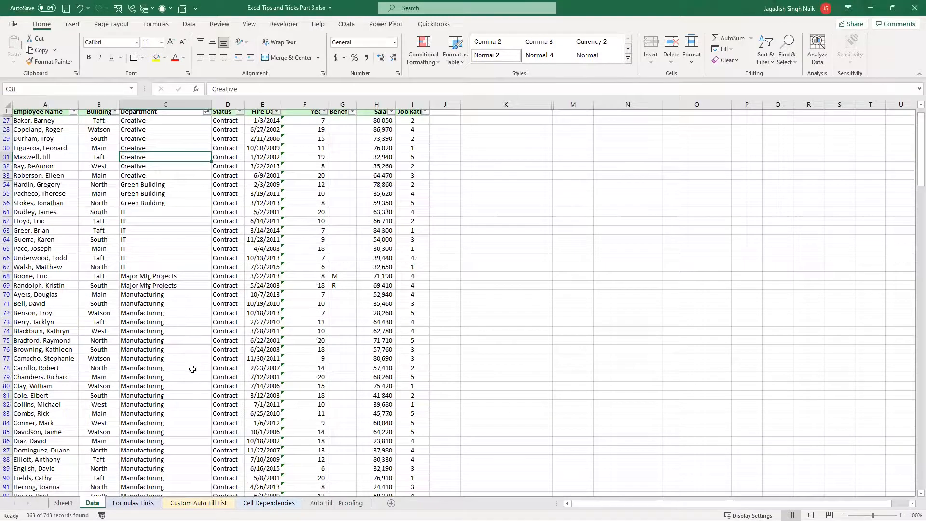
{"action": "scroll", "coordinate": [278, 466], "scroll_direction": "down", "scroll_amount": 5}
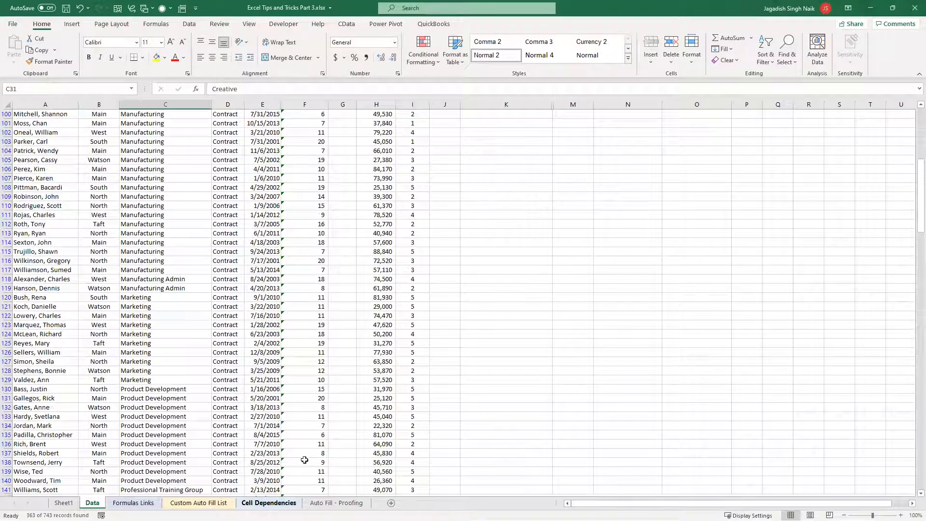
Look over the topic list on the Auto Fill - Proofing sheet and return to the start of the Data sheet's records
{"action": "left_click", "coordinate": [269, 504]}
{"action": "left_click", "coordinate": [321, 502]}
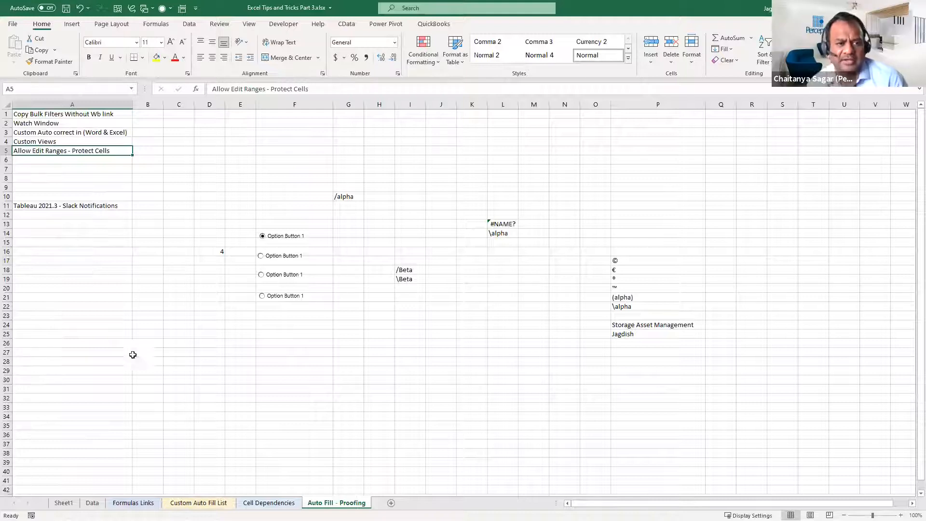
{"action": "left_click", "coordinate": [169, 260]}
{"action": "scroll", "coordinate": [171, 260], "scroll_direction": "up", "scroll_amount": 15}
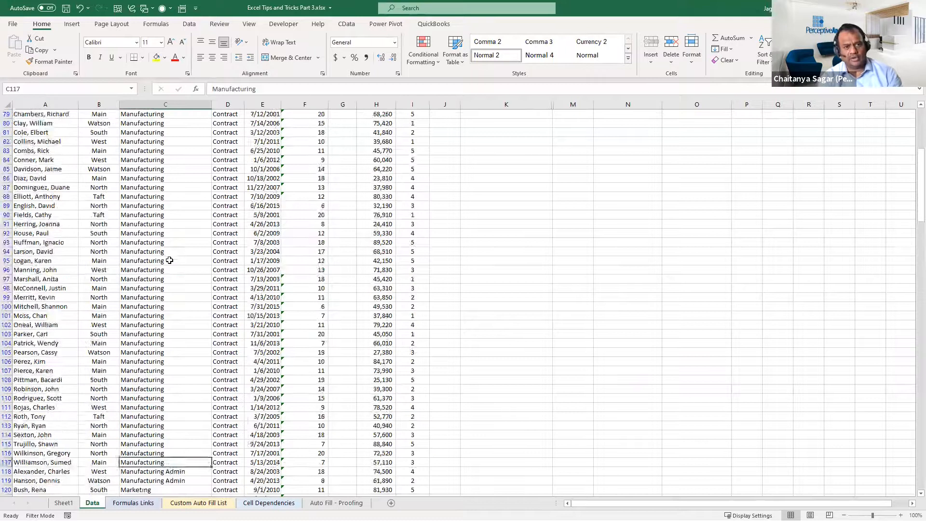
{"action": "scroll", "coordinate": [171, 257], "scroll_direction": "up", "scroll_amount": 2}
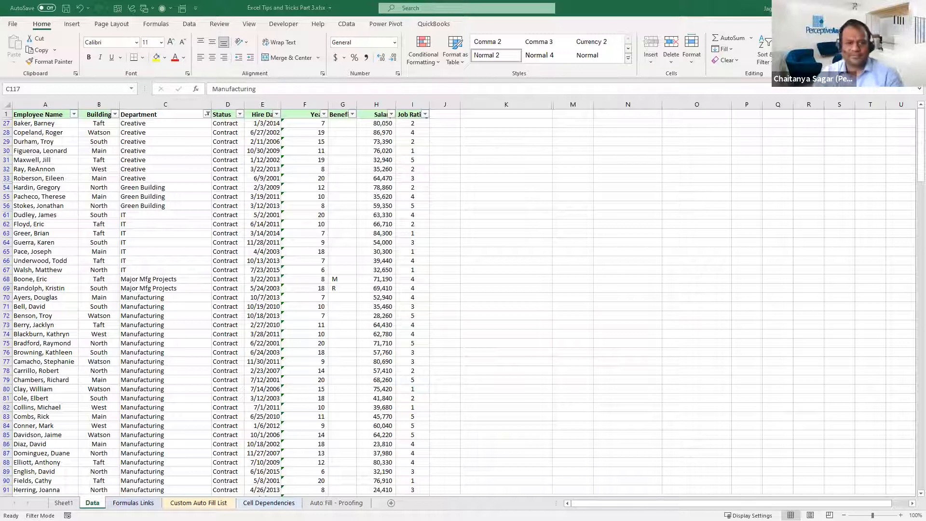
Look through the filtered employee records to the end of the Data sheet and select cell H745 below the Salary column
{"action": "left_click", "coordinate": [528, 340]}
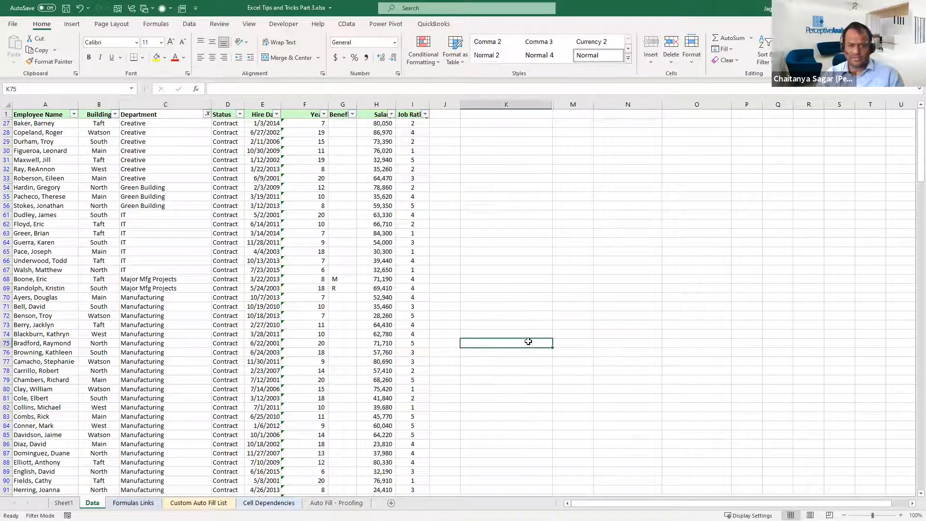
{"action": "scroll", "coordinate": [536, 366], "scroll_direction": "down", "scroll_amount": 11}
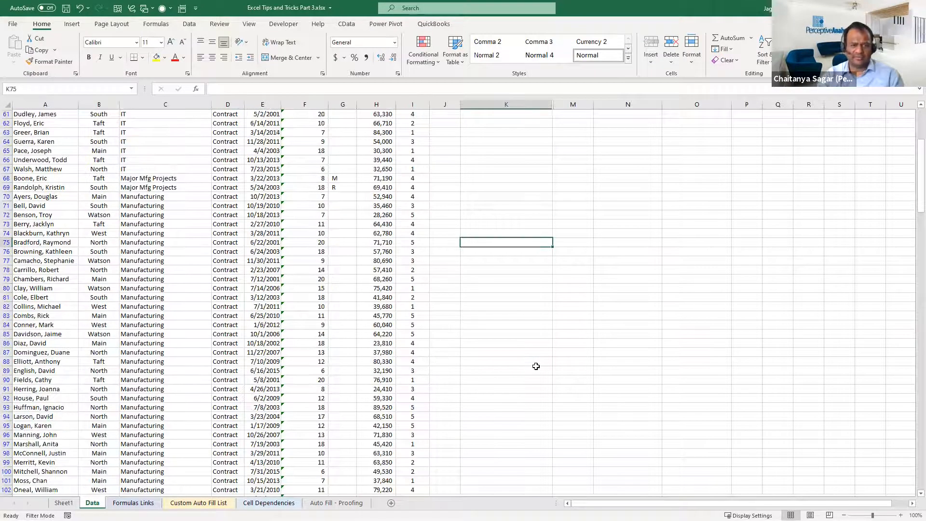
{"action": "scroll", "coordinate": [536, 366], "scroll_direction": "down", "scroll_amount": 20}
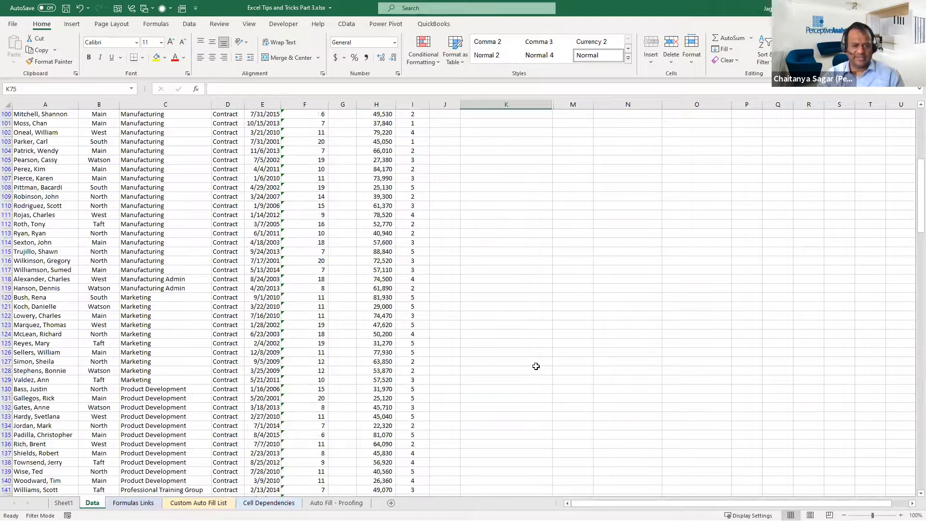
{"action": "scroll", "coordinate": [536, 368], "scroll_direction": "down", "scroll_amount": 15}
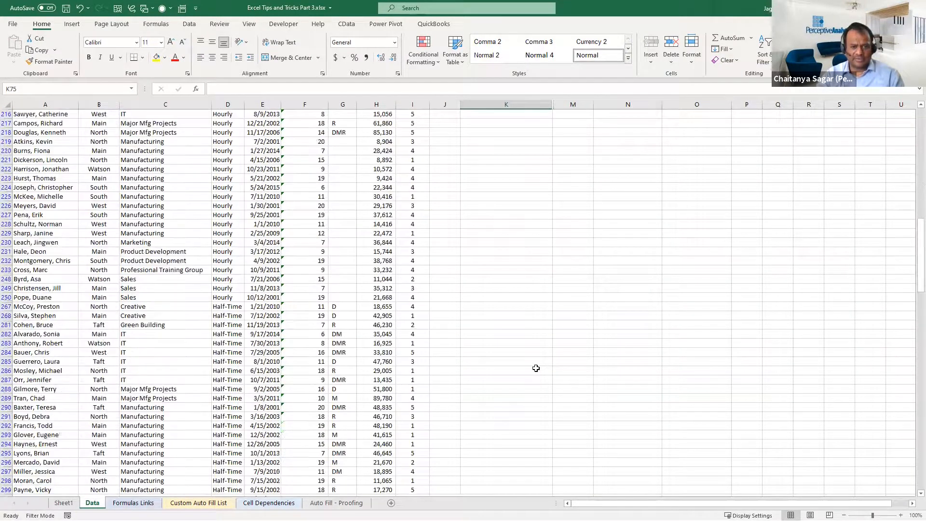
{"action": "scroll", "coordinate": [523, 359], "scroll_direction": "down", "scroll_amount": 20}
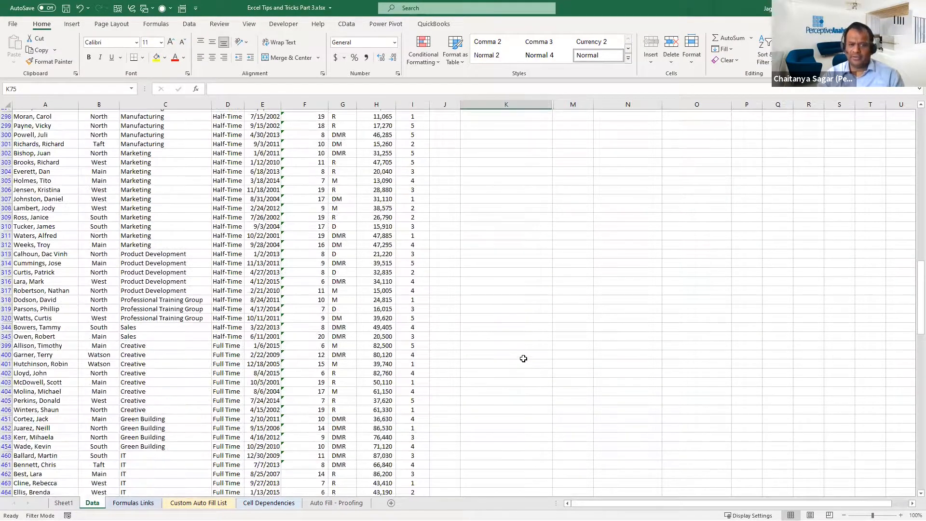
{"action": "scroll", "coordinate": [519, 357], "scroll_direction": "down", "scroll_amount": 10}
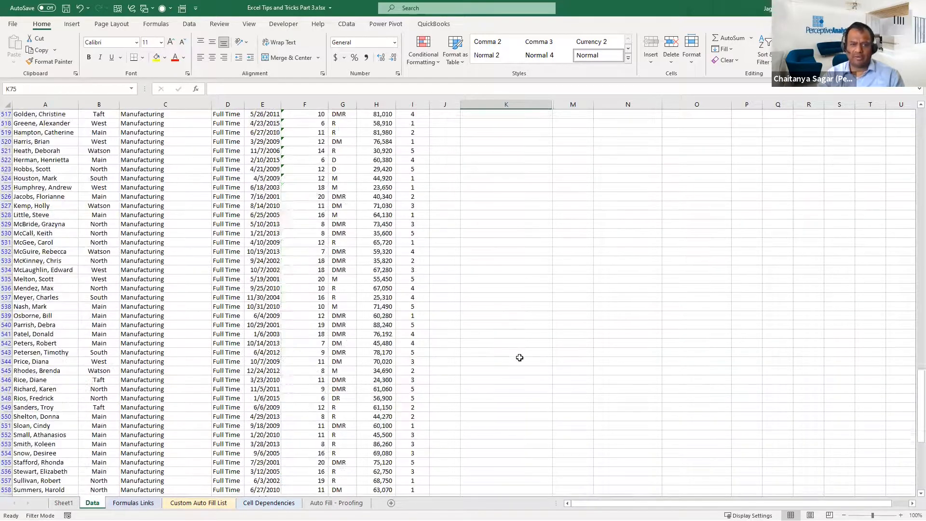
{"action": "scroll", "coordinate": [520, 358], "scroll_direction": "up", "scroll_amount": 1}
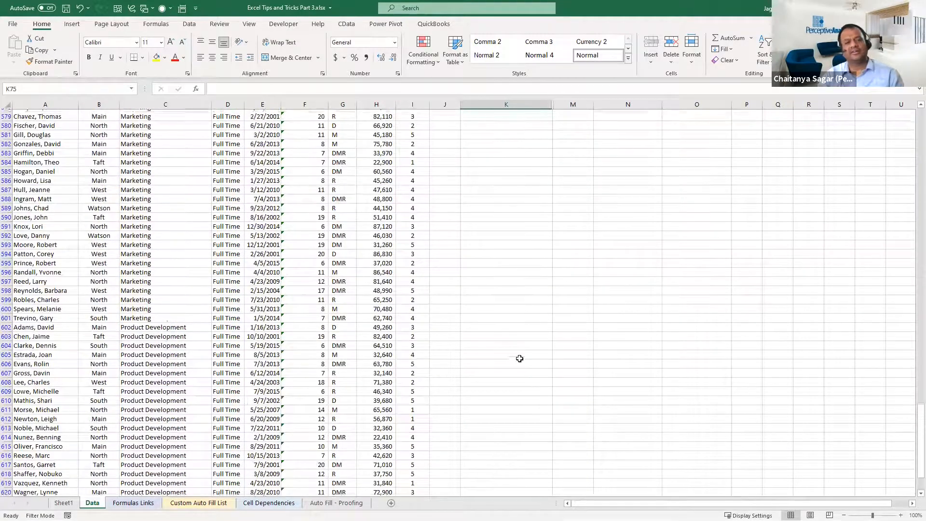
{"action": "scroll", "coordinate": [519, 358], "scroll_direction": "down", "scroll_amount": 20}
{"action": "scroll", "coordinate": [520, 358], "scroll_direction": "up", "scroll_amount": 2}
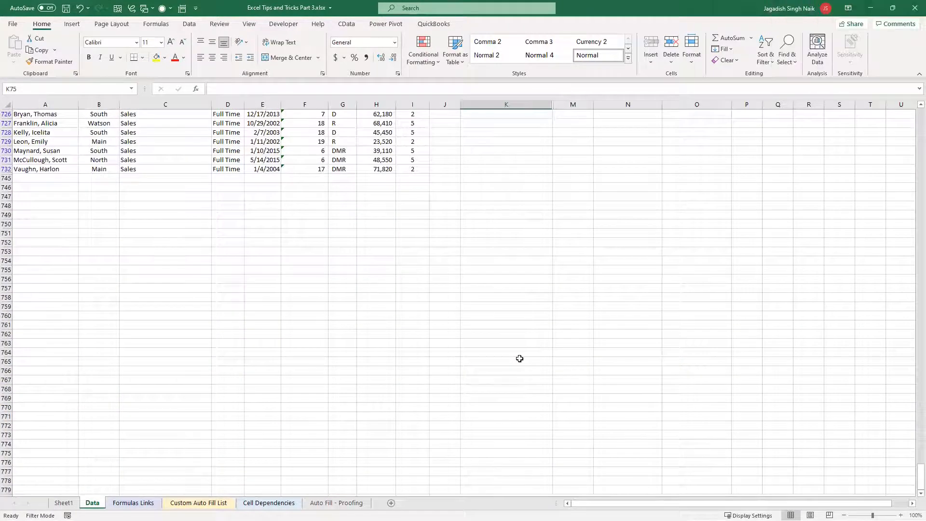
{"action": "left_click", "coordinate": [381, 180]}
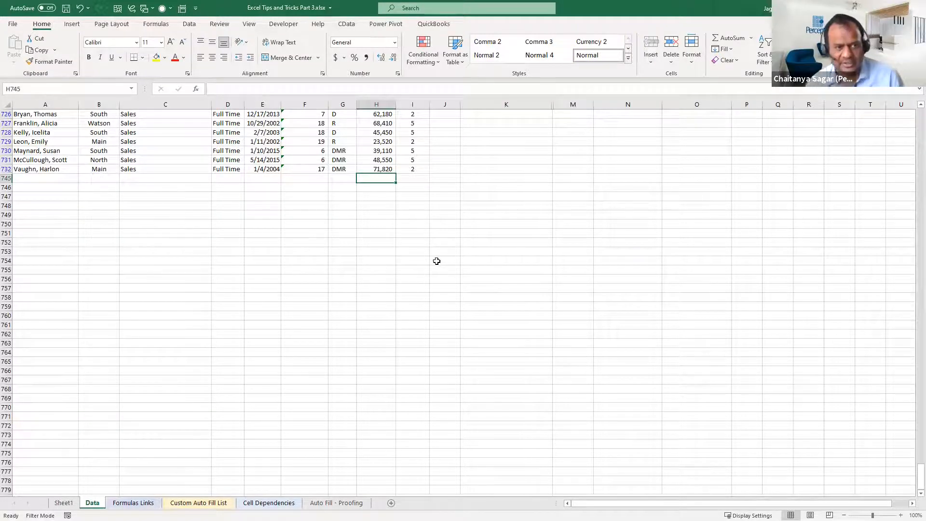
Total the salaries in cell H745 with the formula =SUBTOTAL(9,H631:H744)
{"action": "scroll", "coordinate": [438, 265], "scroll_direction": "up", "scroll_amount": 2}
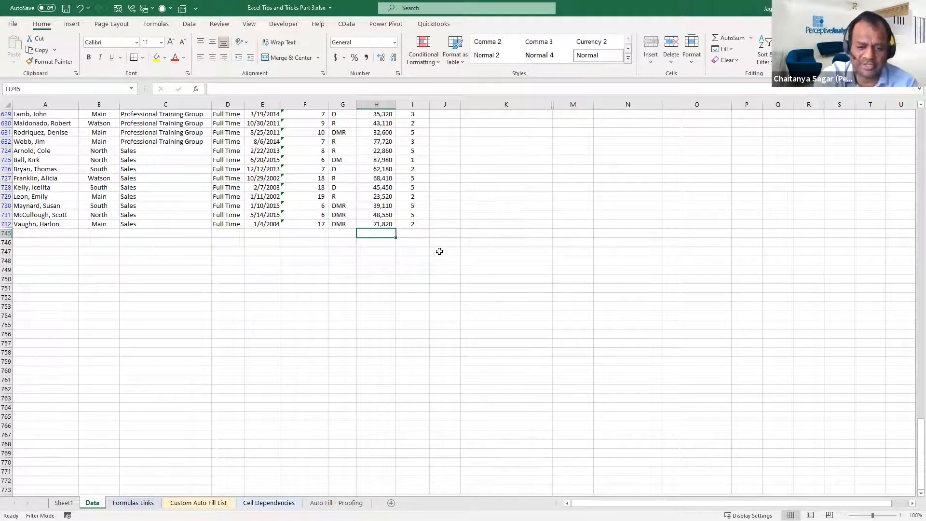
{"action": "key", "text": "alt+equal"}
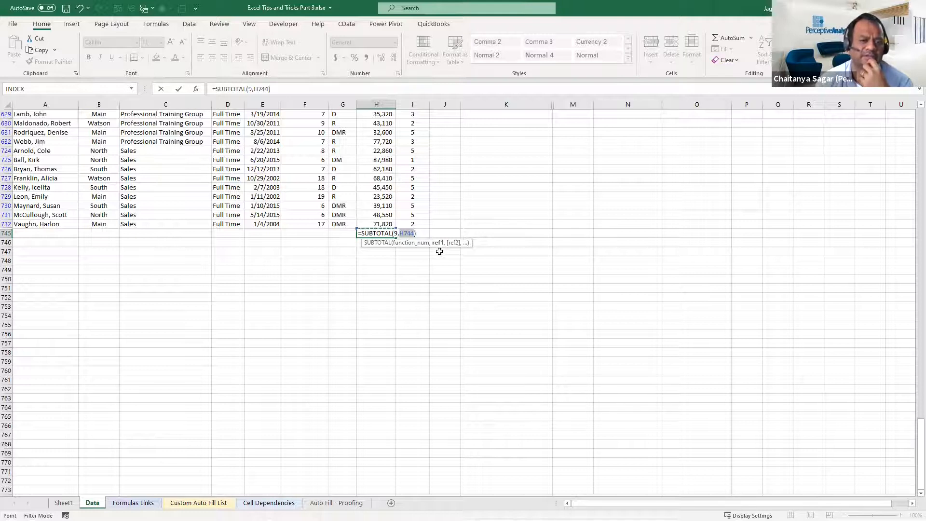
{"action": "left_click_drag", "start_coordinate": [382, 135], "coordinate": [394, 228]}
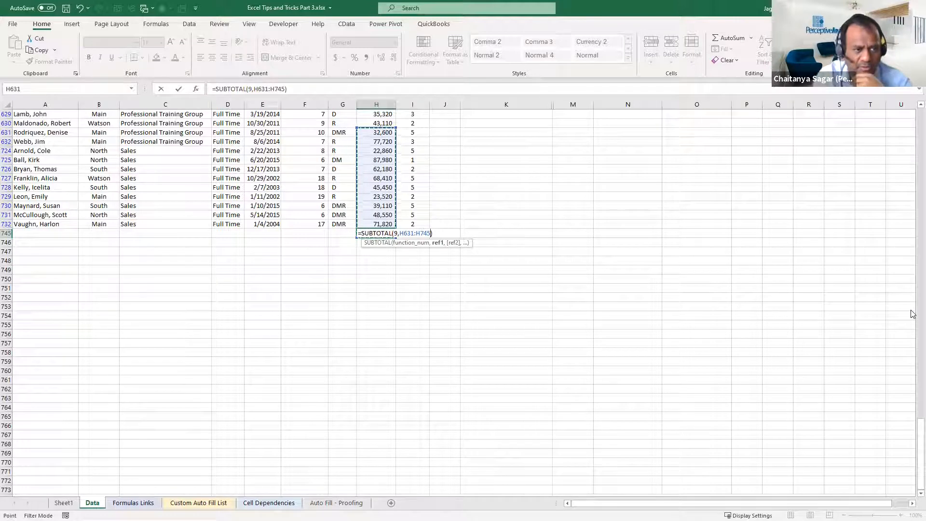
{"action": "key", "text": "BackSpace"}
{"action": "type", "text": "4"}
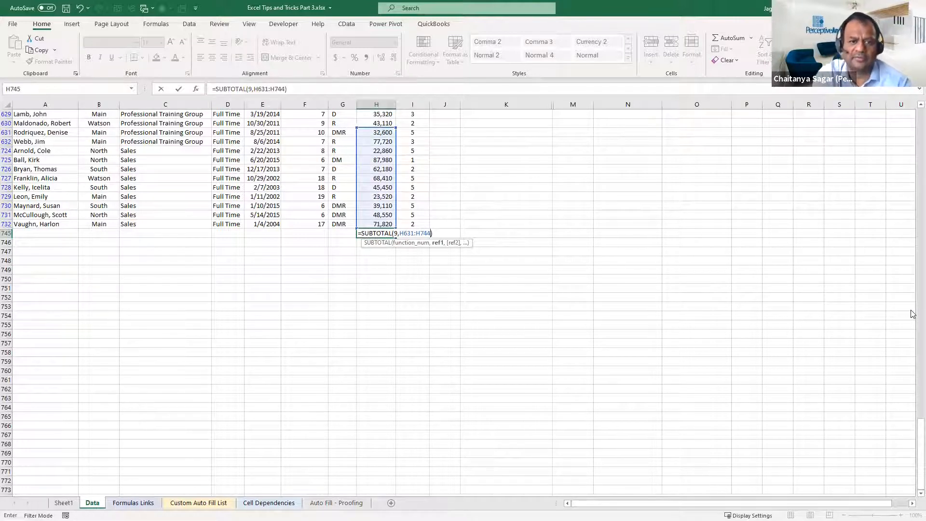
{"action": "key", "text": "Return"}
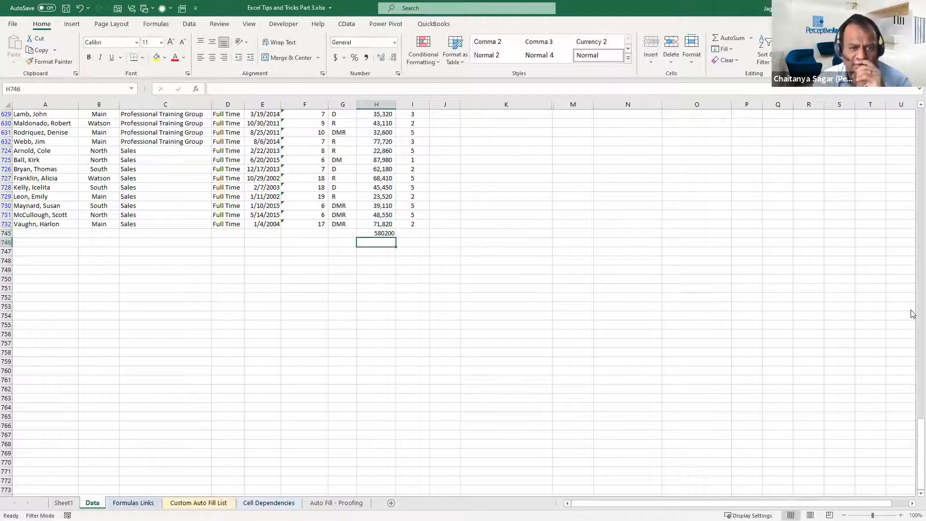
Inspect the SUBTOTAL formula in H745 and check its result against the sum of the visible salaries in H631:H732
{"action": "left_click", "coordinate": [385, 233]}
{"action": "key", "text": "F2"}
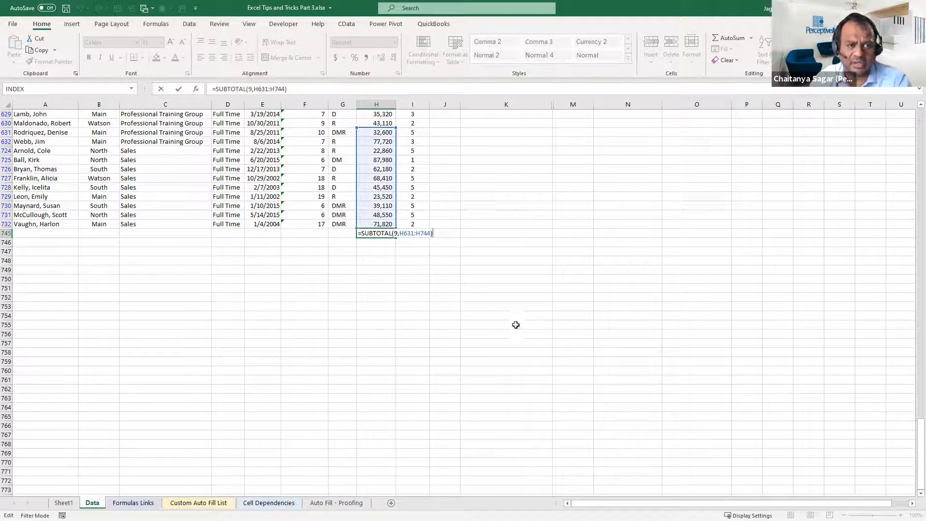
{"action": "key", "text": "Escape"}
{"action": "left_click_drag", "start_coordinate": [374, 130], "coordinate": [386, 225]}
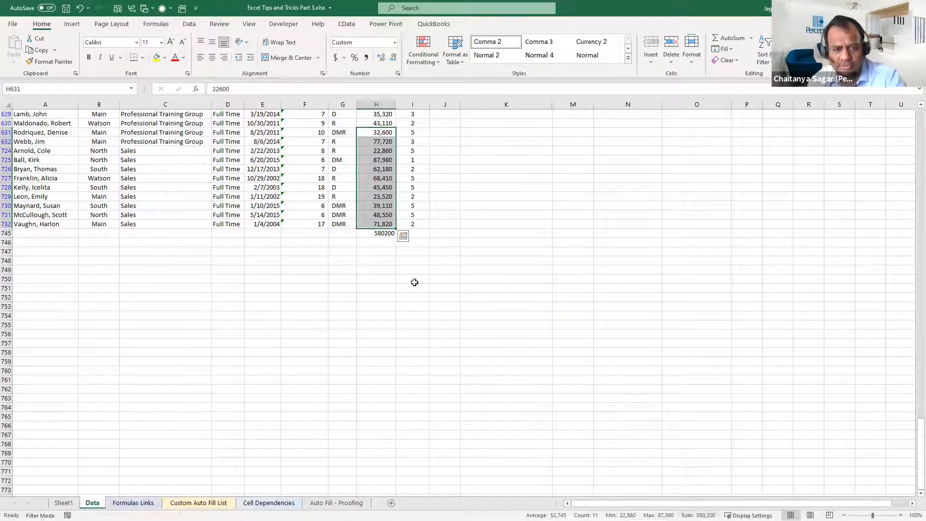
{"action": "left_click", "coordinate": [388, 233]}
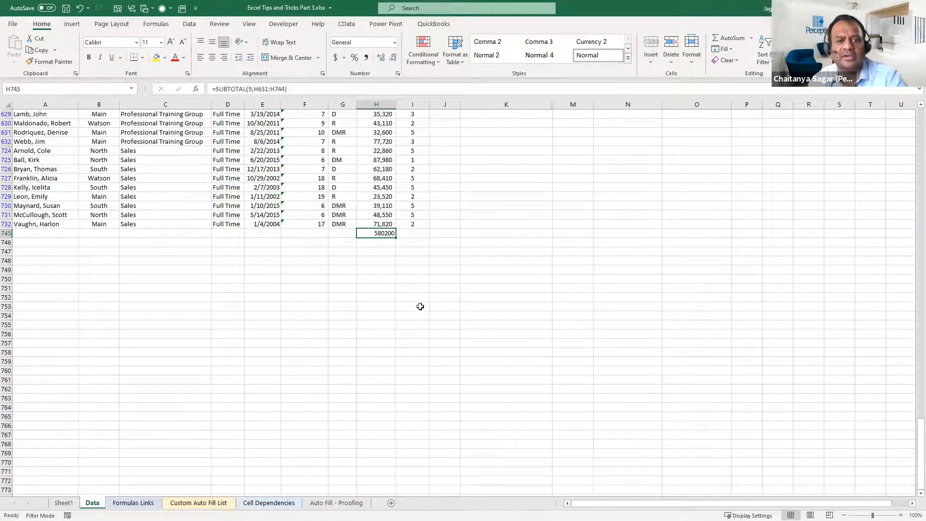
{"action": "key", "text": "F2"}
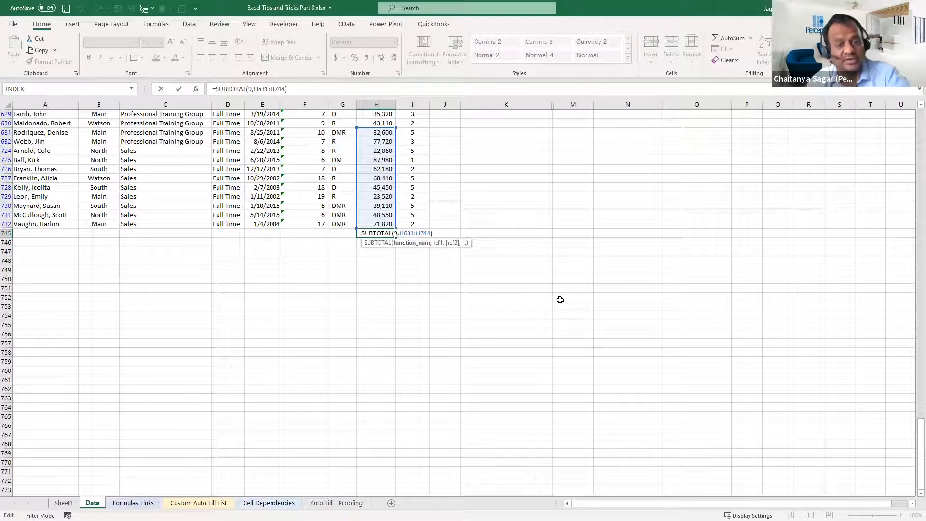
{"action": "key", "text": "ctrl+Return"}
Copy the visible salaries from H632 to H729 and paste them in column F starting at F753
{"action": "left_click_drag", "start_coordinate": [417, 174], "coordinate": [418, 197]}
{"action": "left_click", "coordinate": [379, 142]}
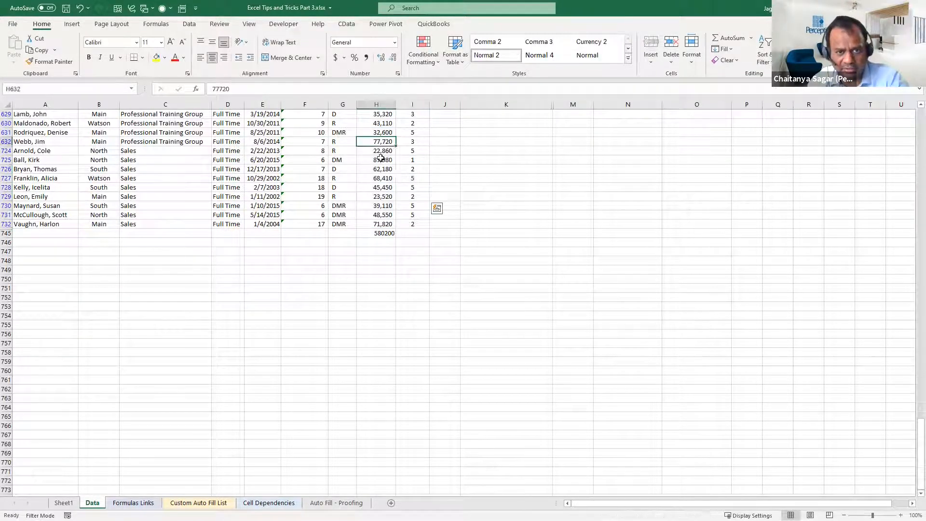
{"action": "left_click_drag", "start_coordinate": [381, 158], "coordinate": [381, 197]}
{"action": "key", "text": "ctrl+c"}
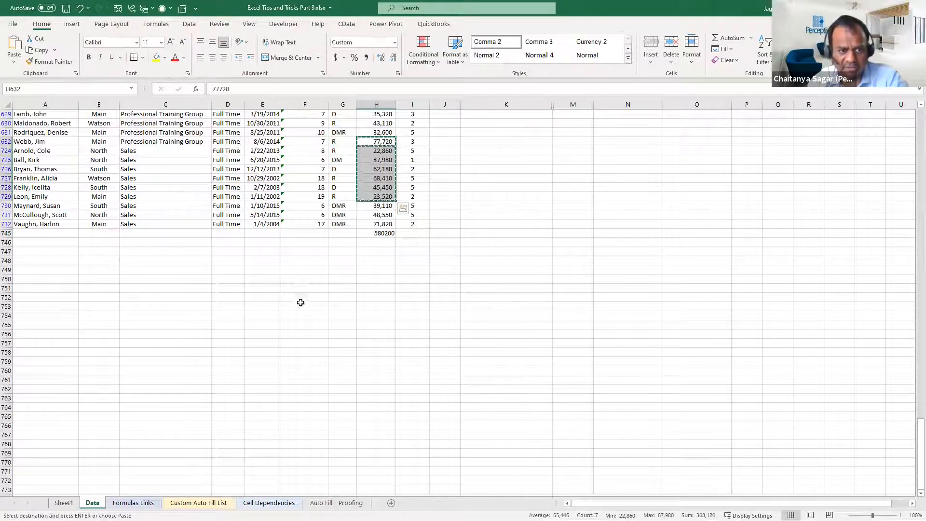
{"action": "left_click", "coordinate": [301, 302]}
{"action": "key", "text": "ctrl+v"}
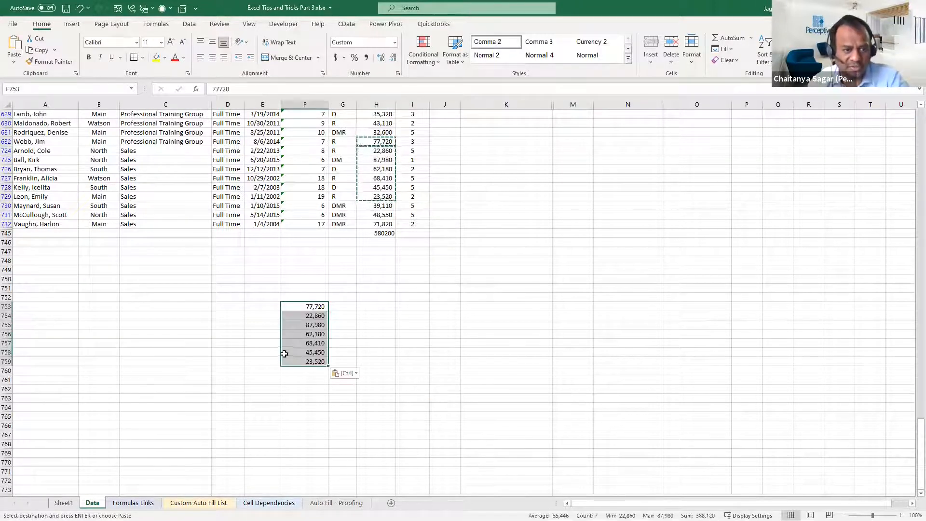
Total the pasted salaries in F760 with AutoSum as =SUBTOTAL(9,F753:F759) and review the resulting formula
{"action": "left_click_drag", "start_coordinate": [67, 291], "coordinate": [375, 390]}
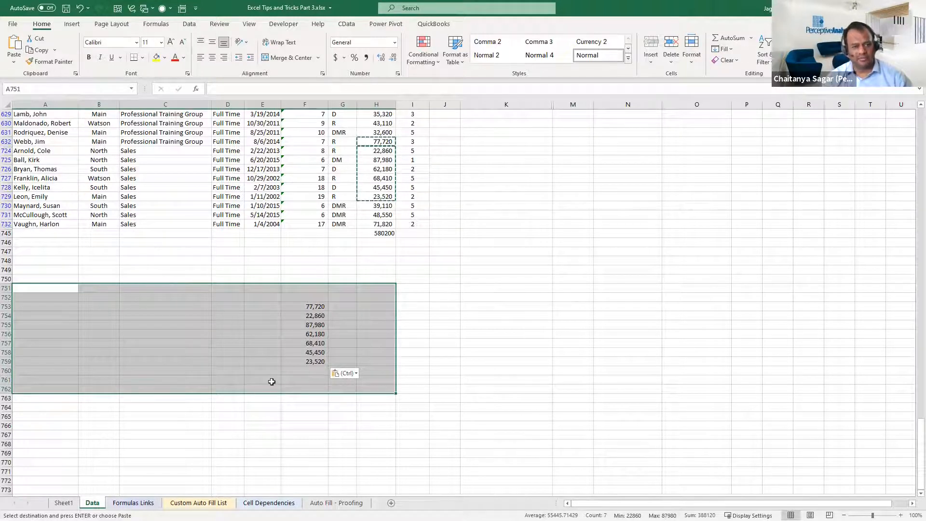
{"action": "left_click", "coordinate": [306, 353]}
{"action": "left_click_drag", "start_coordinate": [217, 283], "coordinate": [388, 362]}
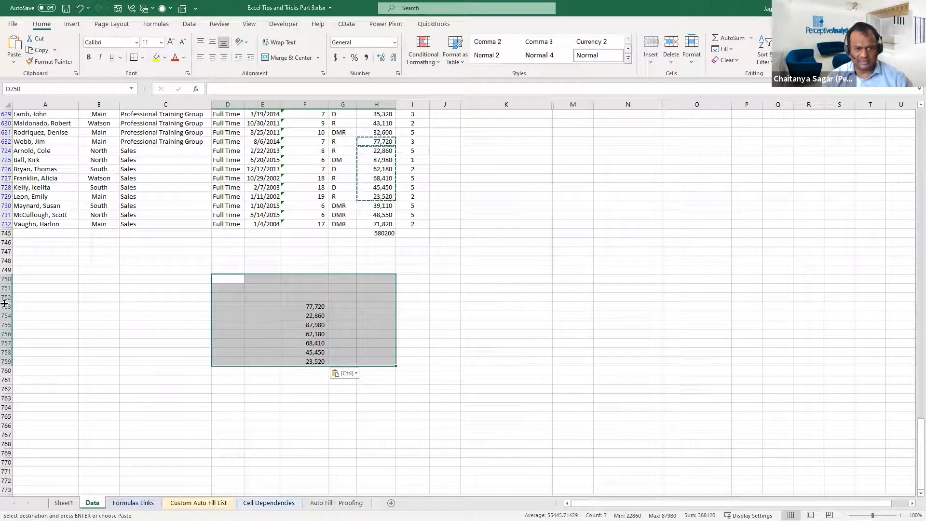
{"action": "left_click", "coordinate": [305, 372]}
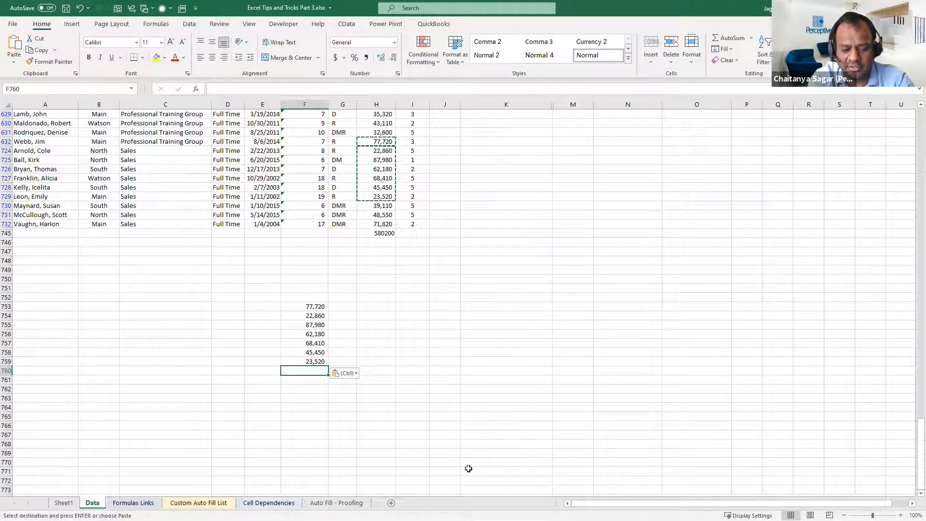
{"action": "key", "text": "alt+equal"}
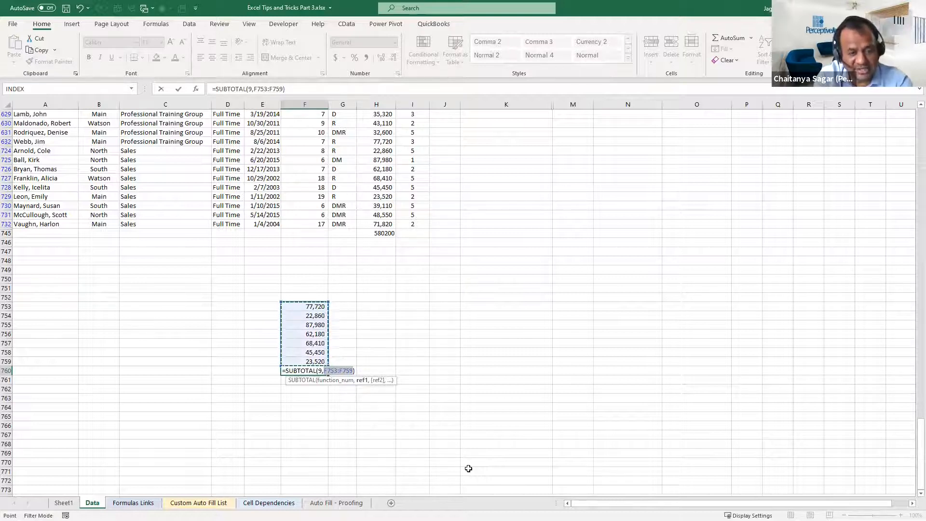
{"action": "key", "text": "Return"}
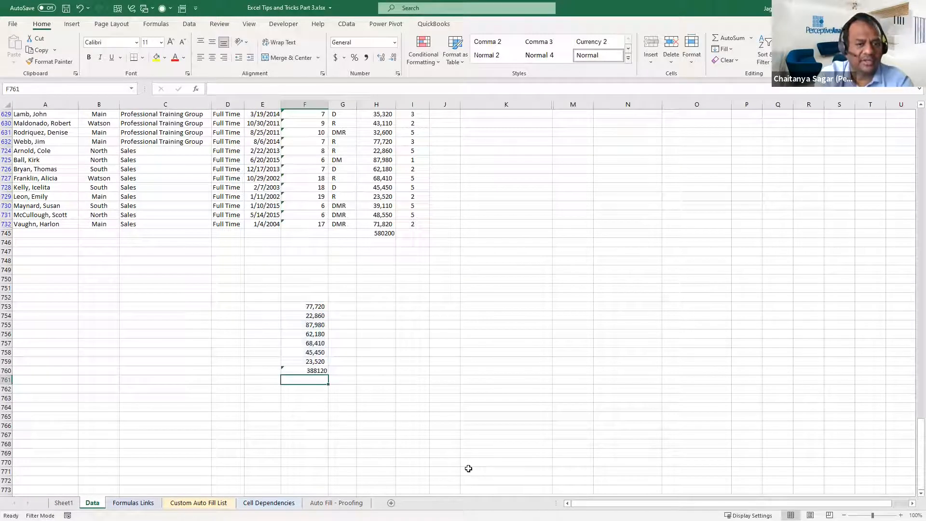
{"action": "key", "text": "Up"}
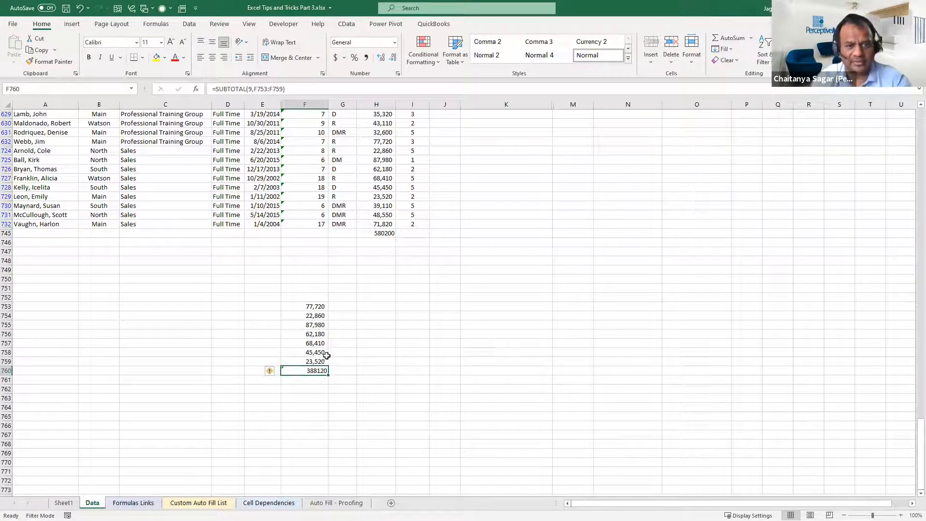
Copy the salaries in F753:F759 into a new blank workbook, starting at cell K4
{"action": "key", "text": "Up"}
{"action": "key", "text": "ctrl+shift+Up"}
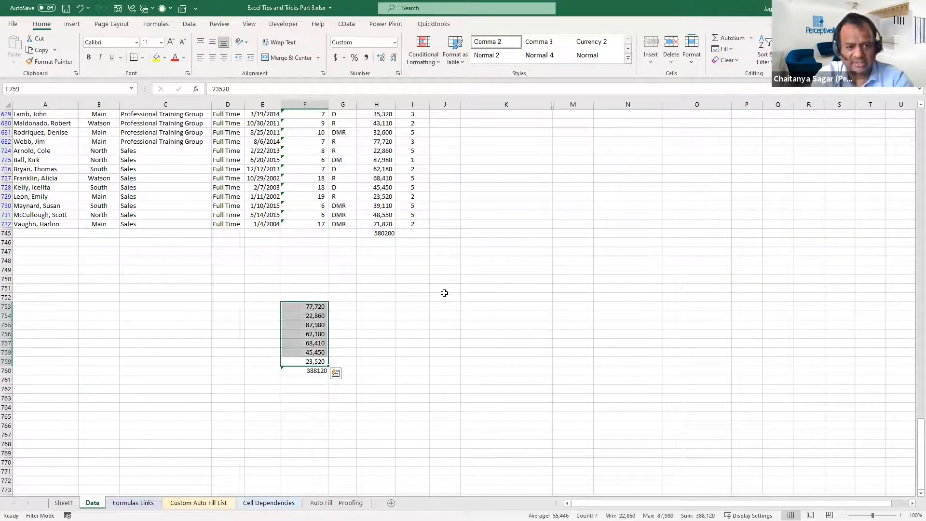
{"action": "key", "text": "ctrl+c"}
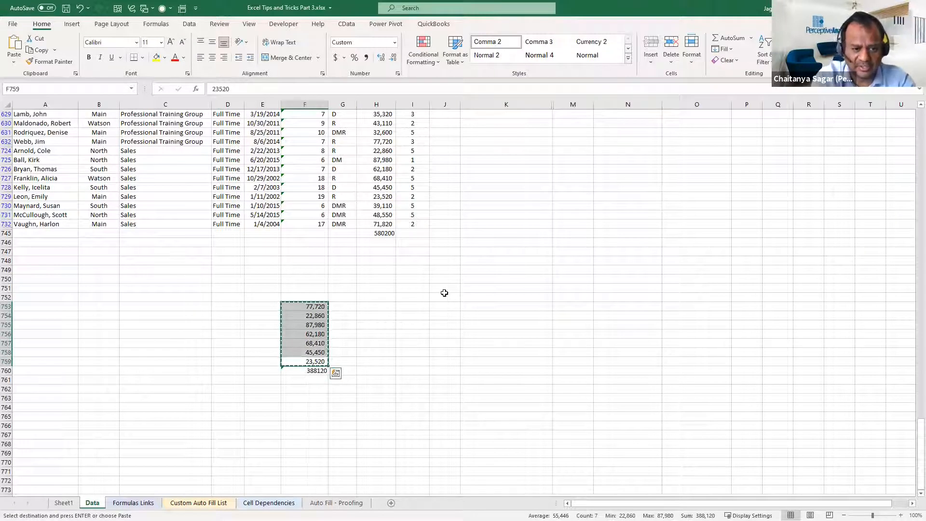
{"action": "key", "text": "ctrl+q"}
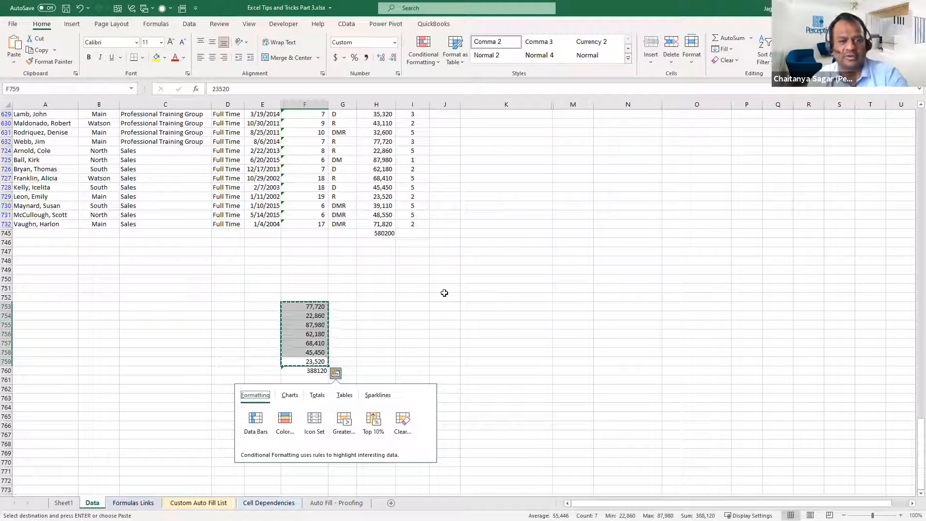
{"action": "left_click", "coordinate": [444, 308]}
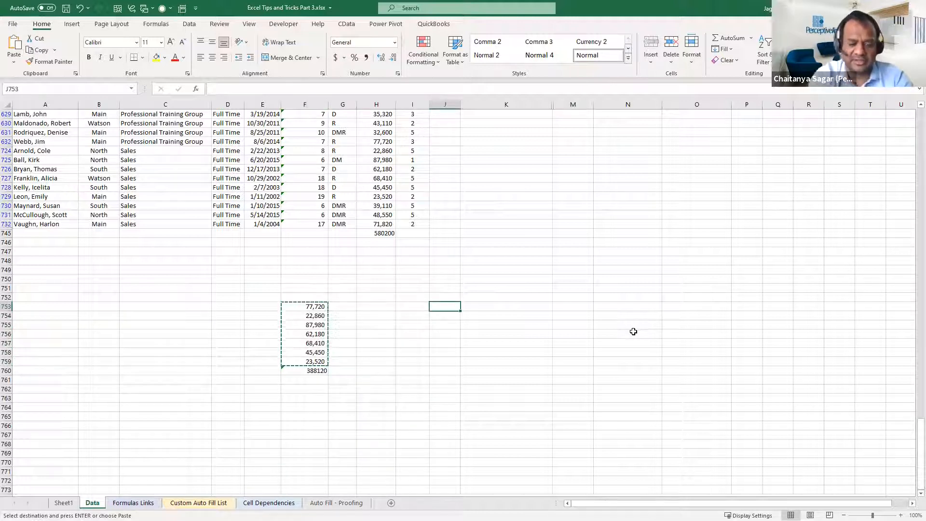
{"action": "key", "text": "ctrl+n"}
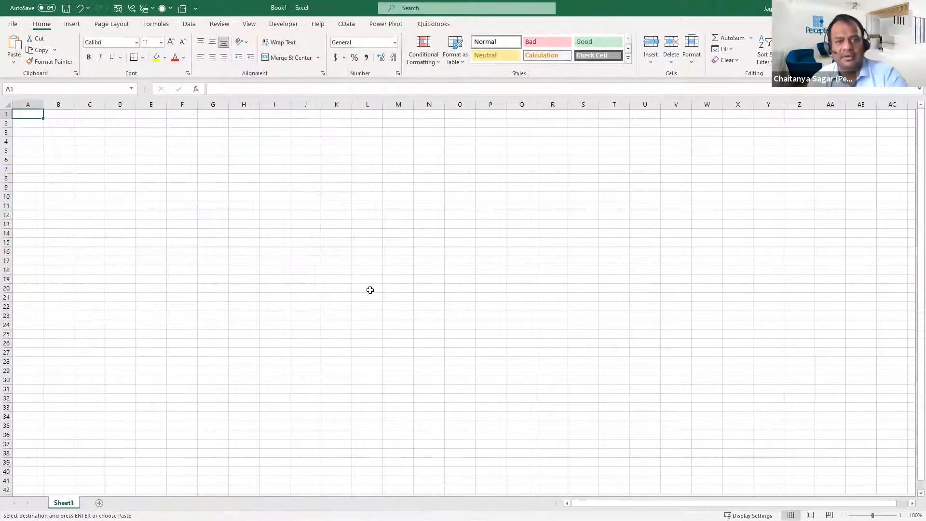
{"action": "left_click", "coordinate": [344, 142]}
{"action": "key", "text": "ctrl+v"}
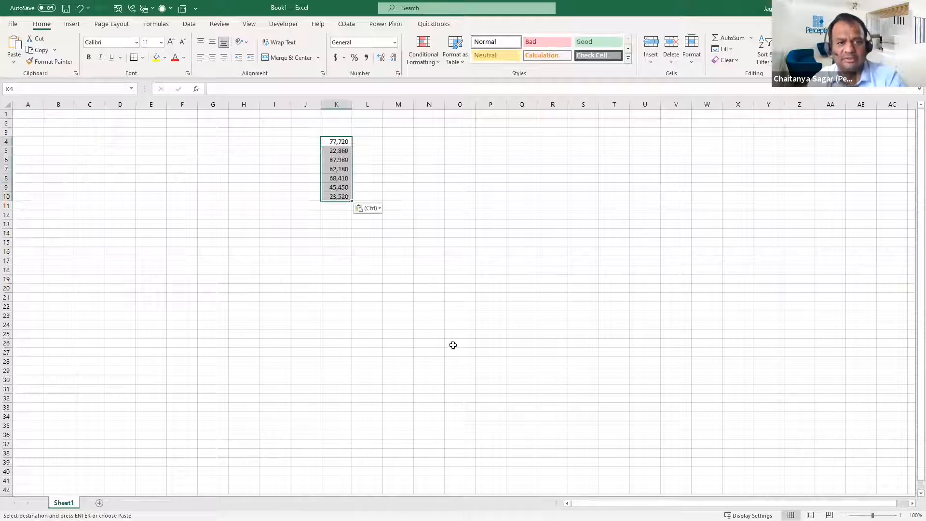
Total the values below the pasted list in K11 with AutoSum as =SUM(K4:K10) and review the formula
{"action": "left_click", "coordinate": [339, 213]}
{"action": "left_click", "coordinate": [338, 207]}
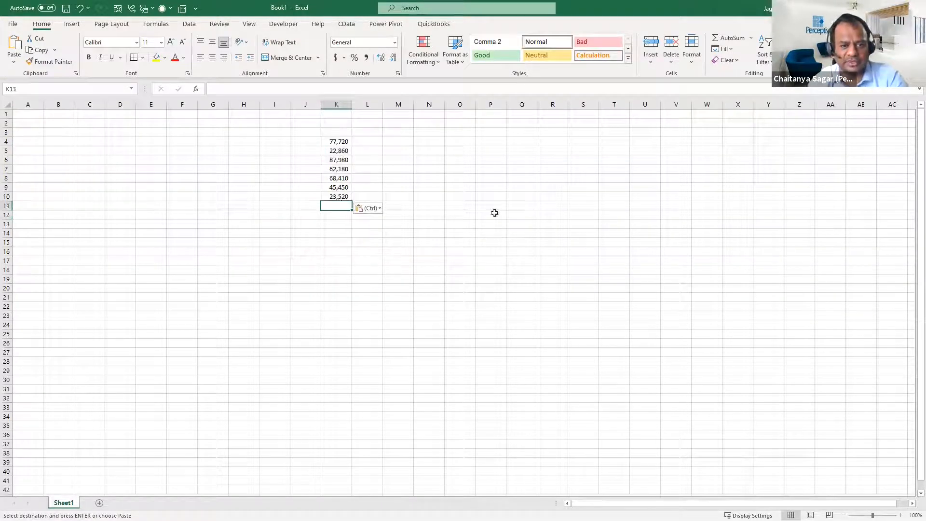
{"action": "key", "text": "alt+equal"}
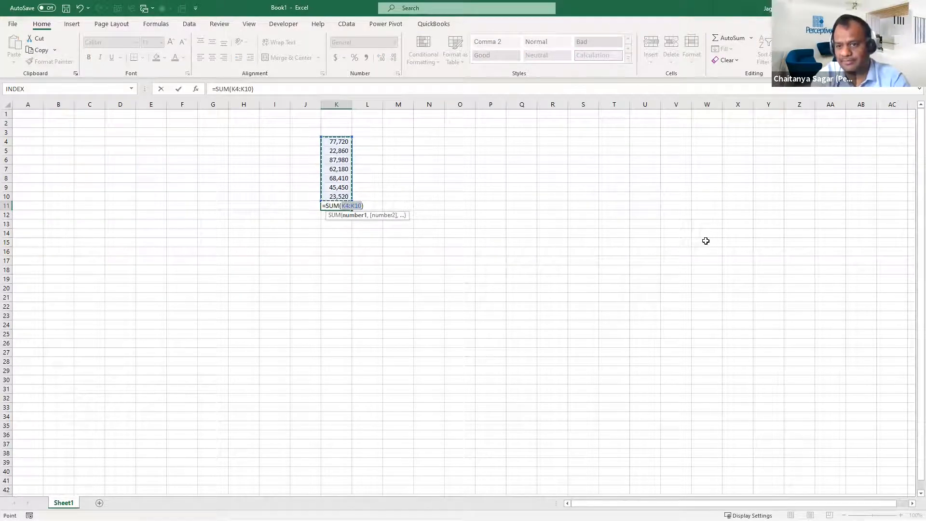
{"action": "key", "text": "Return"}
{"action": "key", "text": "Return"}
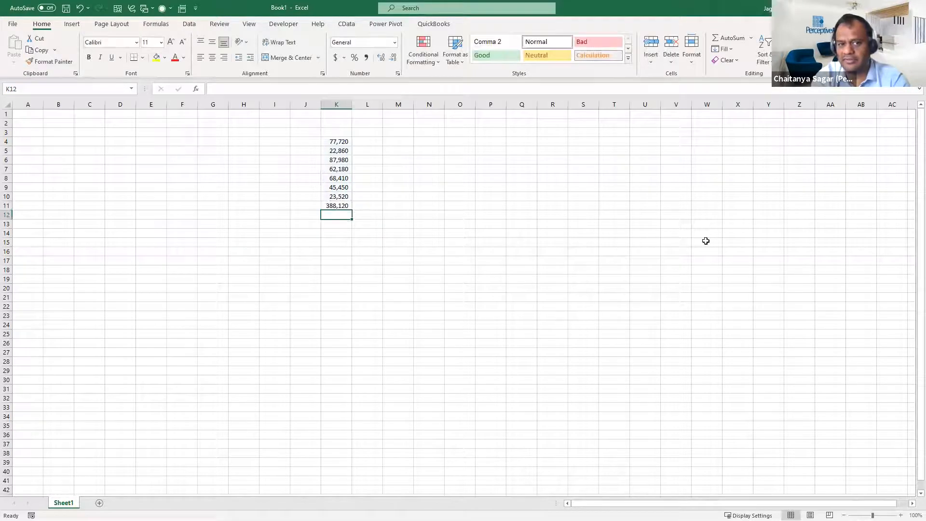
{"action": "key", "text": "Up"}
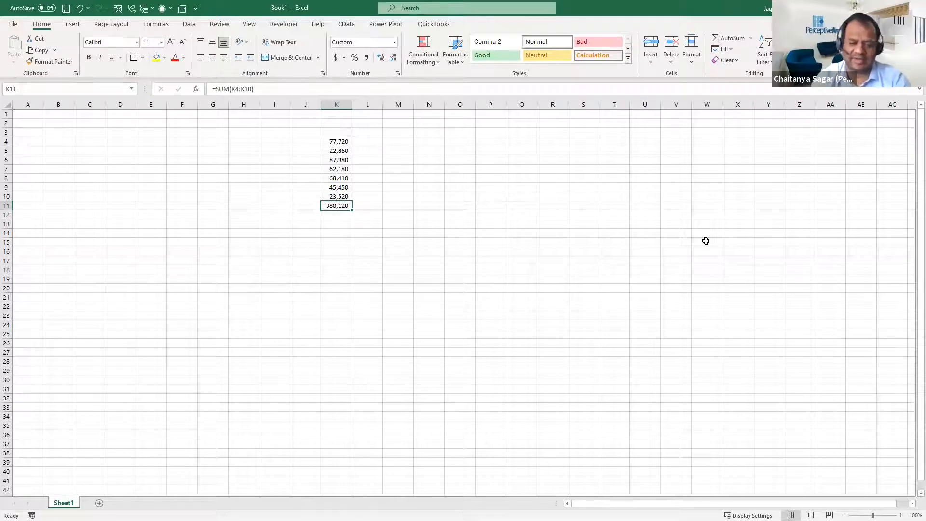
Abandon retyping the sum formula in K11 and close the new workbook without saving it
{"action": "type", "text": "=sum"}
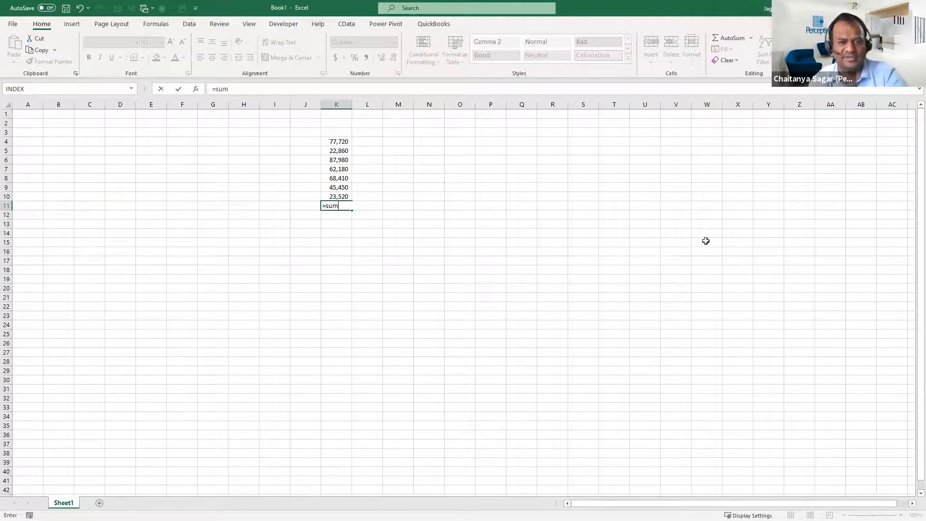
{"action": "key", "text": "Escape"}
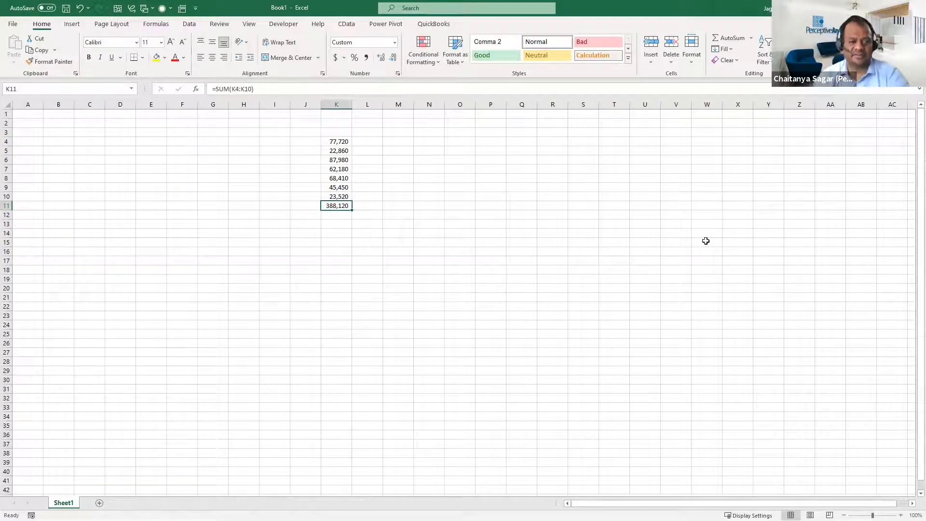
{"action": "key", "text": "ctrl+w"}
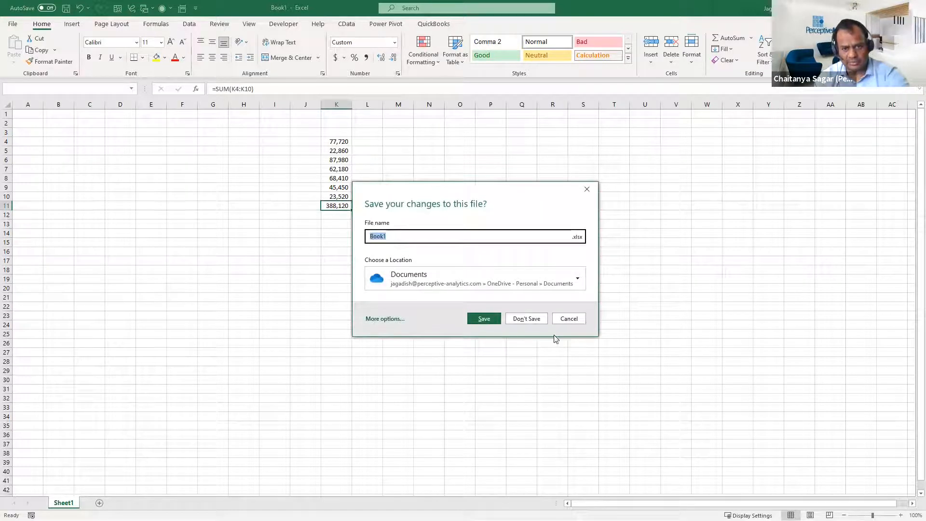
{"action": "left_click", "coordinate": [569, 319]}
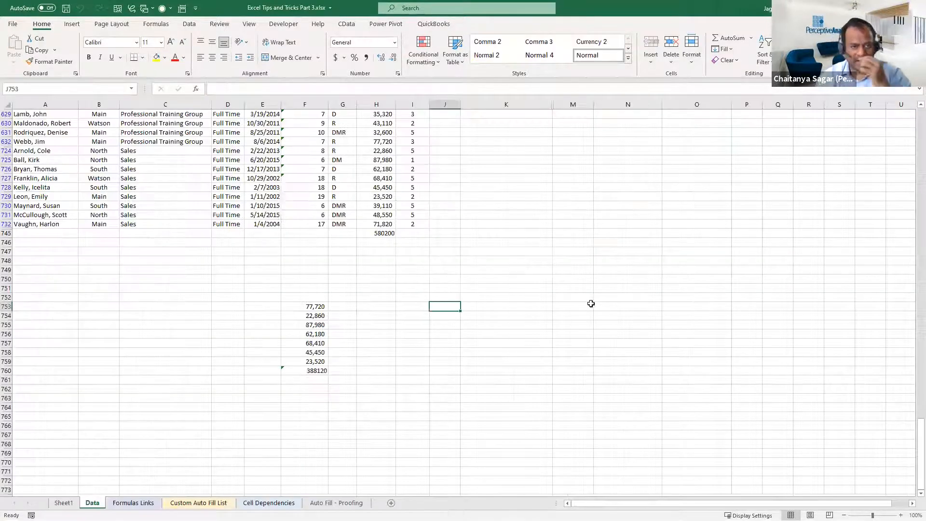
{"action": "left_click_drag", "start_coordinate": [305, 305], "coordinate": [353, 381]}
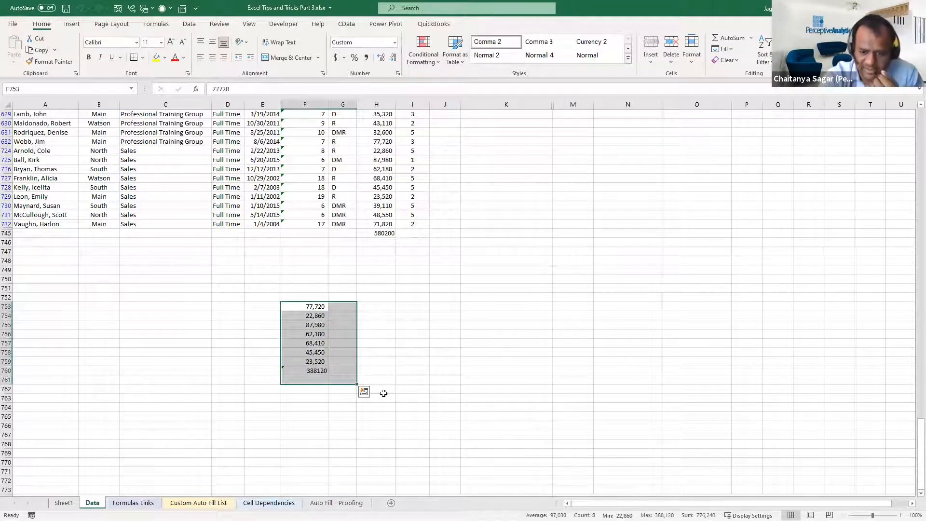
{"action": "key", "text": "Down"}
{"action": "key", "text": "Down"}
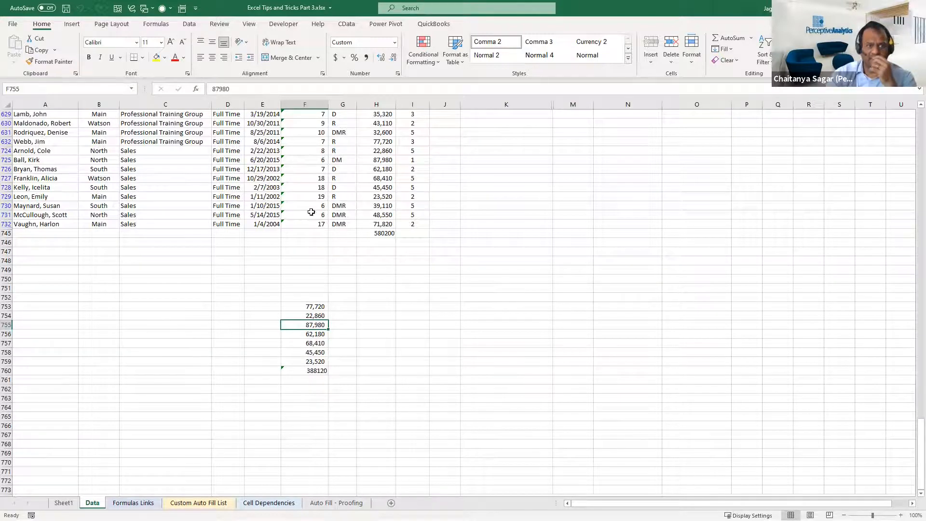
{"action": "left_click", "coordinate": [448, 314]}
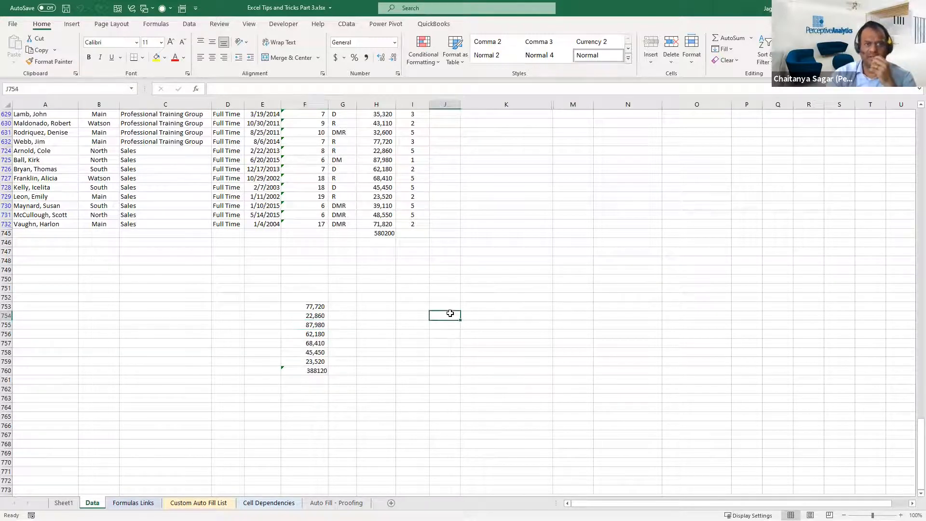
Select cell C754, bring up the Go To dialog and dismiss it
{"action": "left_click", "coordinate": [162, 27]}
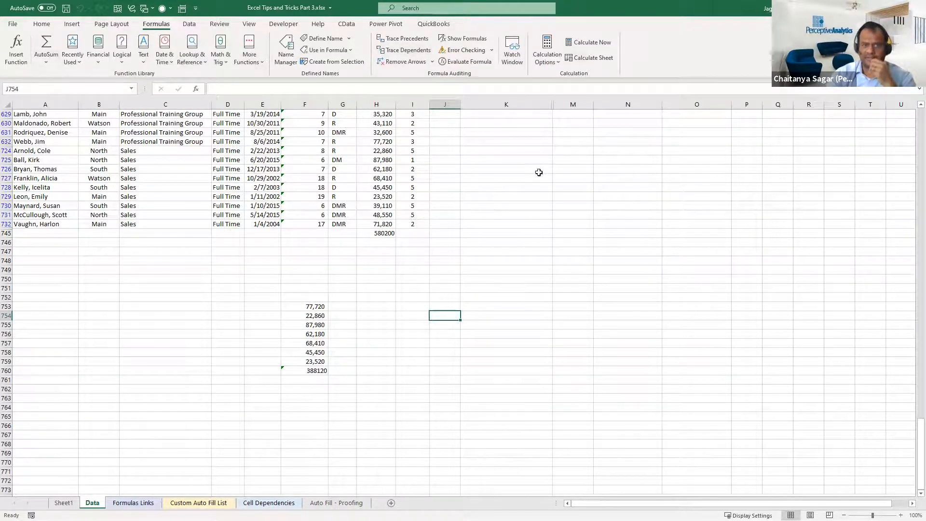
{"action": "left_click", "coordinate": [207, 316]}
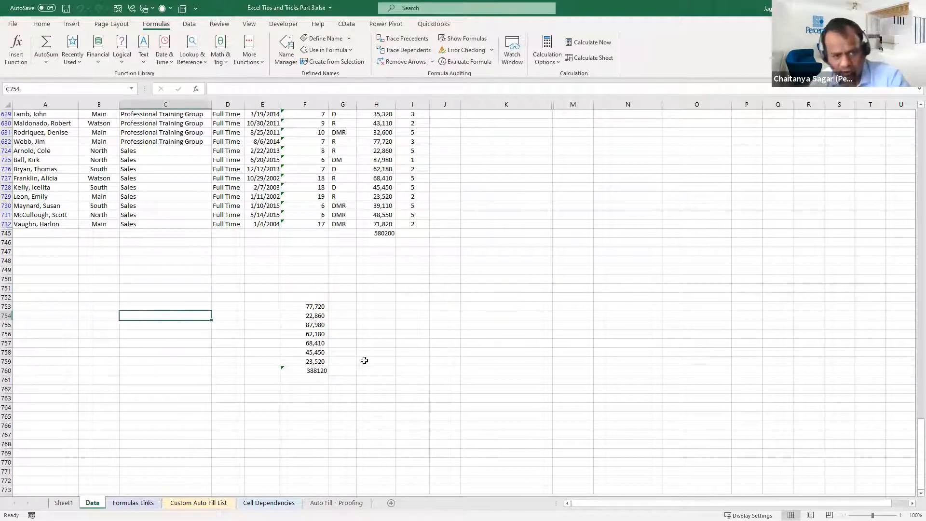
{"action": "key", "text": "F5"}
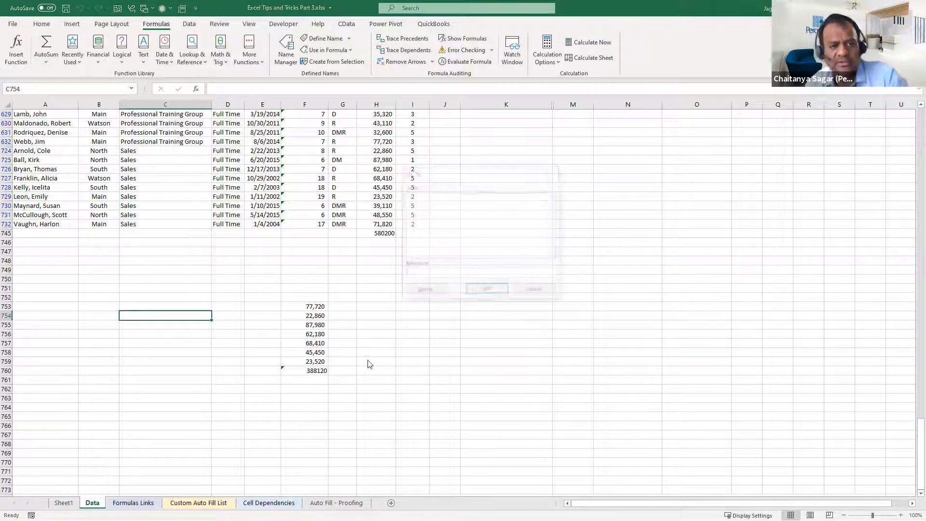
{"action": "left_click", "coordinate": [536, 288]}
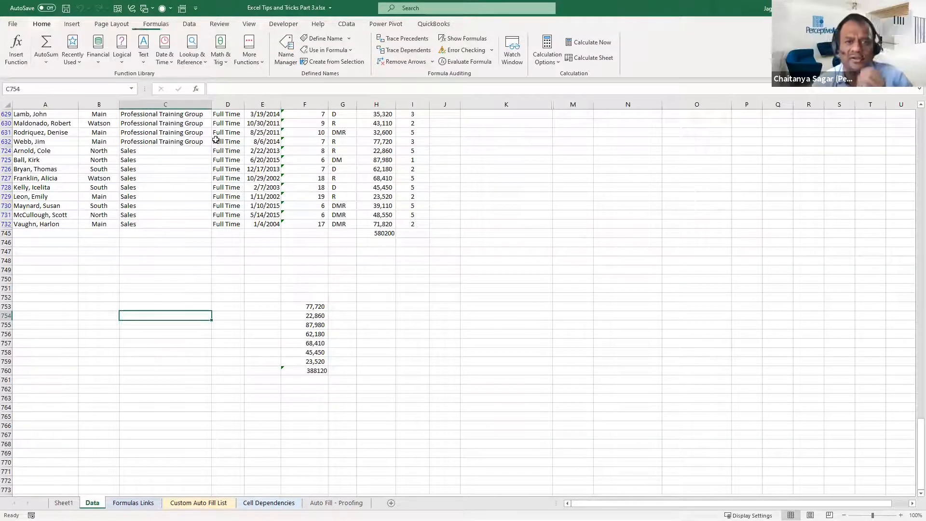
Bring up the Go To dialog through Find & Select and again directly, cancelling it each time
{"action": "left_click", "coordinate": [42, 23]}
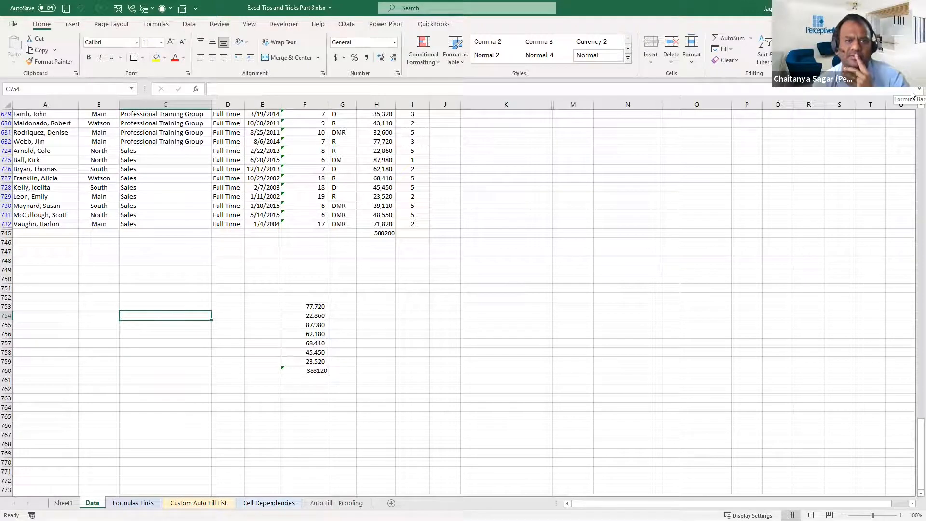
{"action": "left_click", "coordinate": [791, 52]}
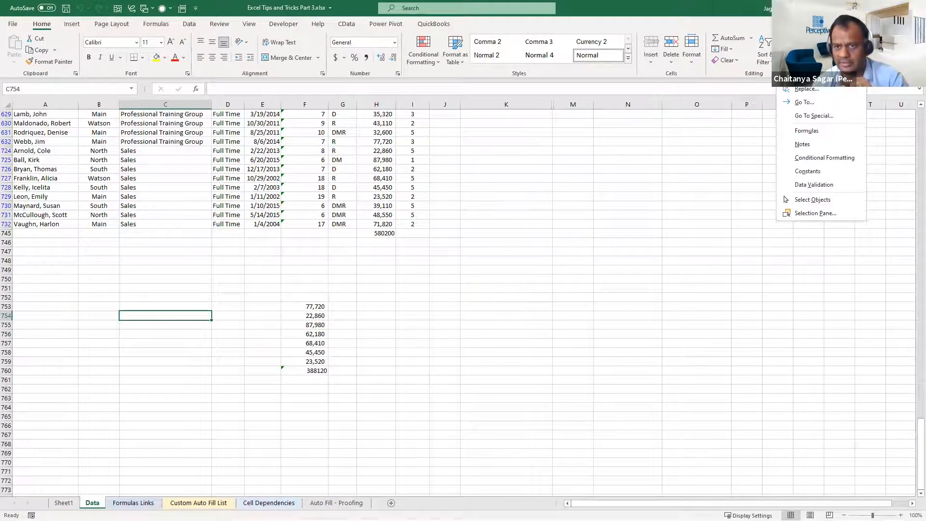
{"action": "left_click", "coordinate": [816, 106]}
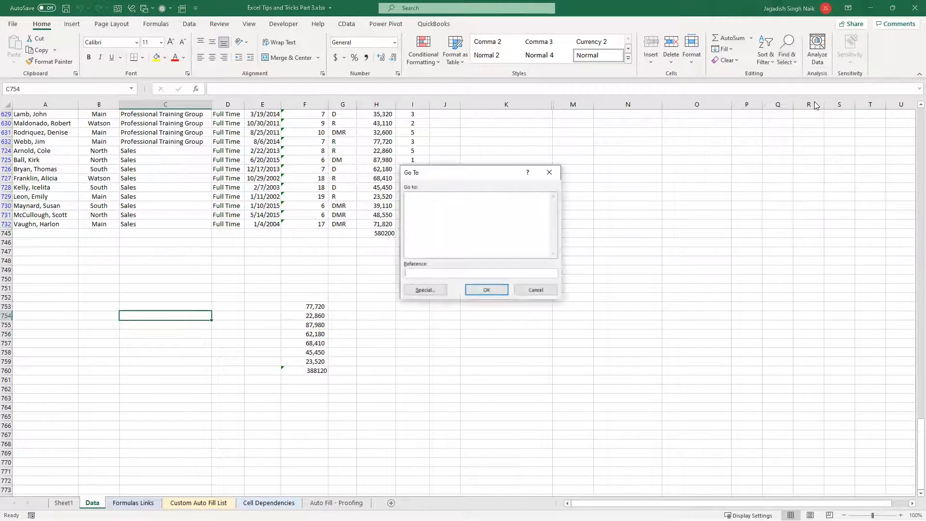
{"action": "left_click", "coordinate": [537, 291]}
{"action": "key", "text": "ctrl+g"}
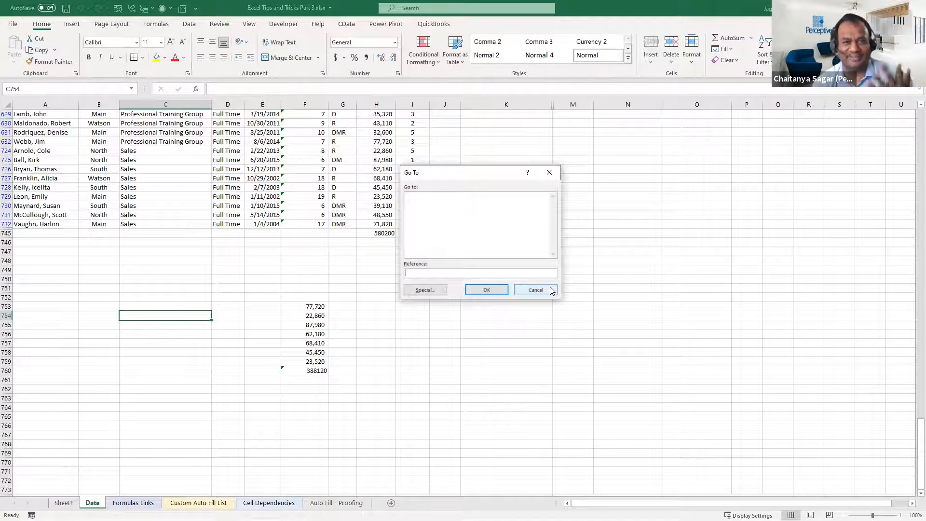
{"action": "left_click", "coordinate": [553, 290]}
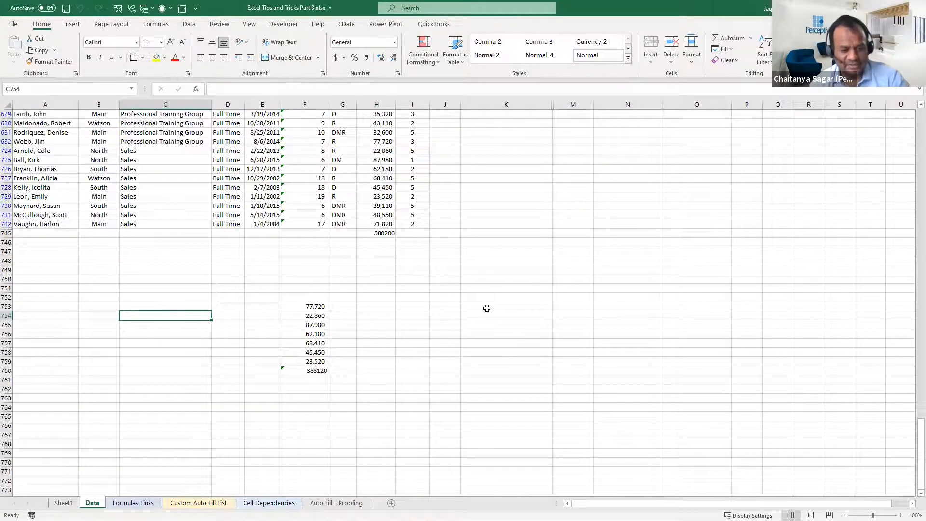
{"action": "key", "text": "F5"}
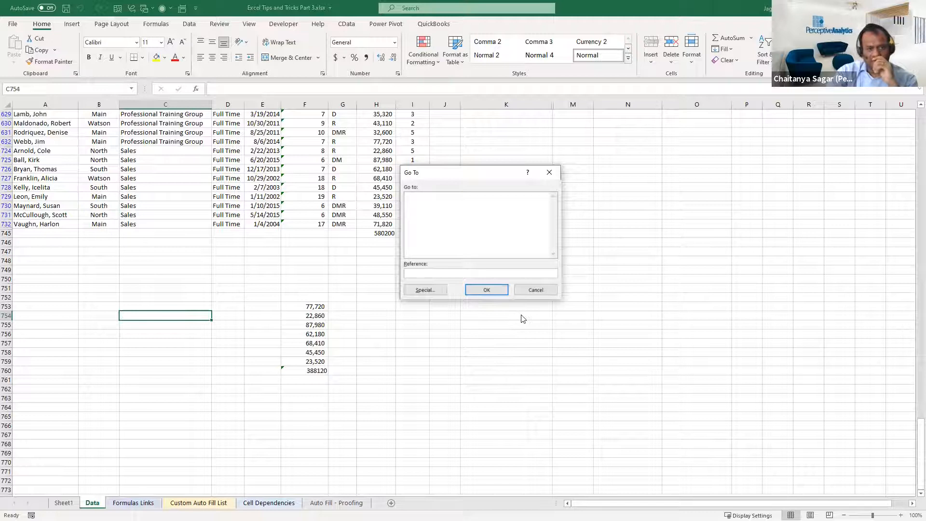
{"action": "left_click", "coordinate": [545, 290]}
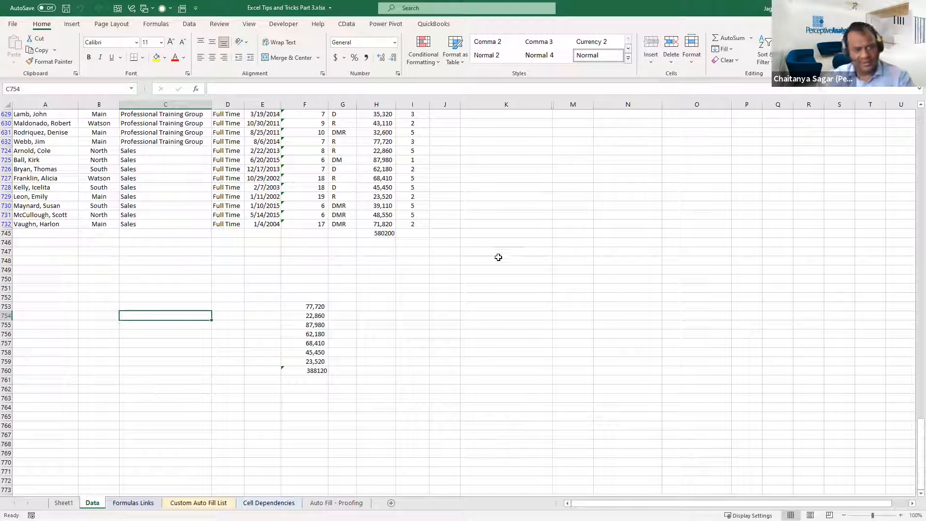
Jump to cell A1 using Go To with the reference a1
{"action": "key", "text": "ctrl+g"}
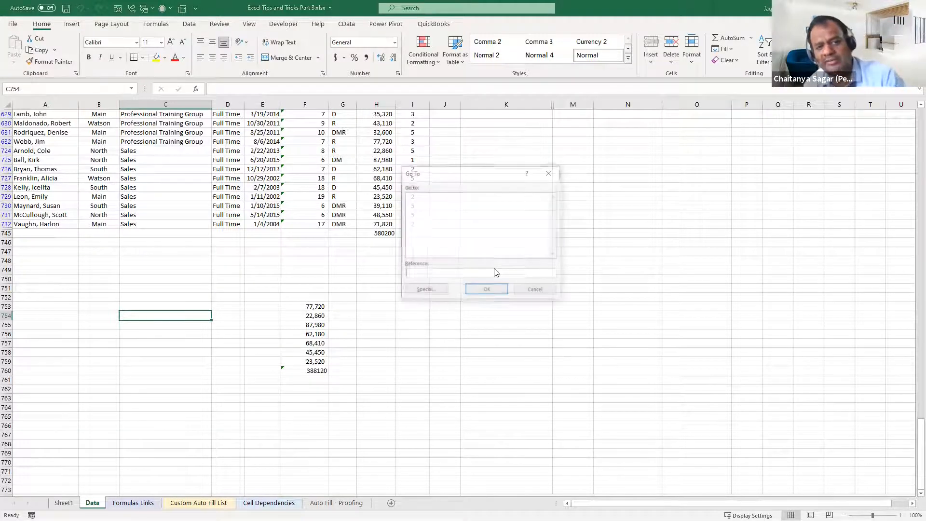
{"action": "type", "text": "a1"}
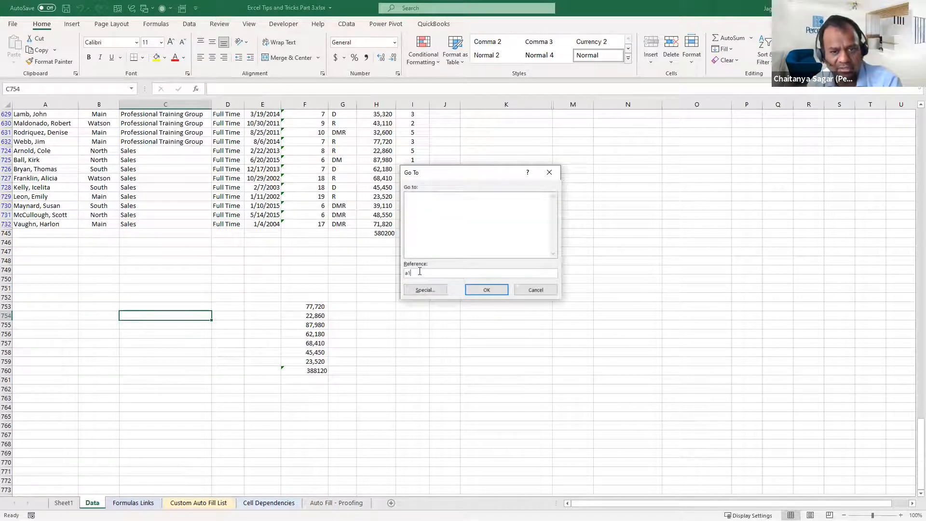
{"action": "left_click", "coordinate": [487, 292]}
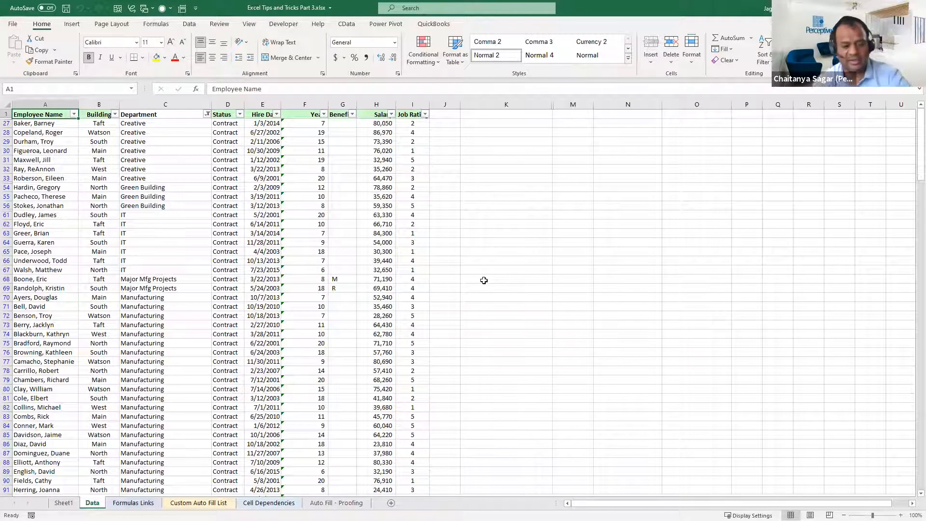
Return to cell C754 using its recent reference $C$754 in Go To
{"action": "key", "text": "ctrl+g"}
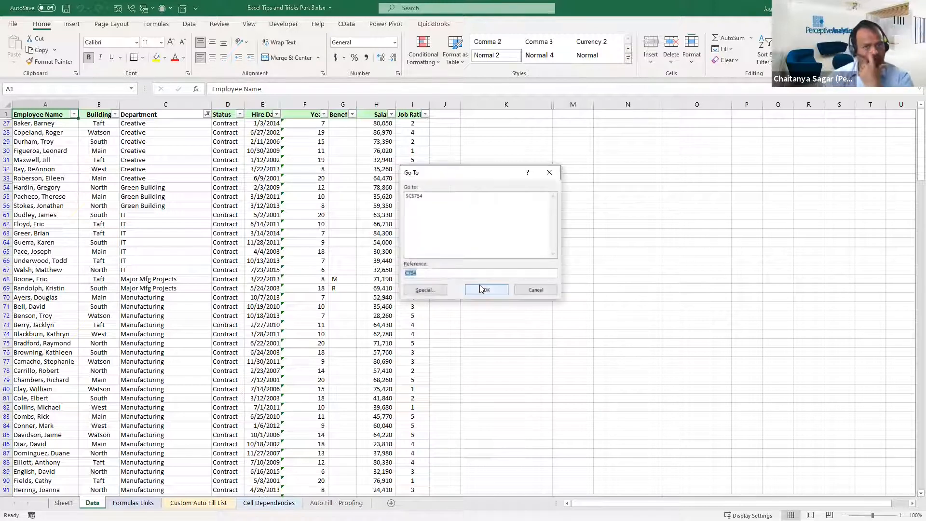
{"action": "left_click", "coordinate": [420, 196]}
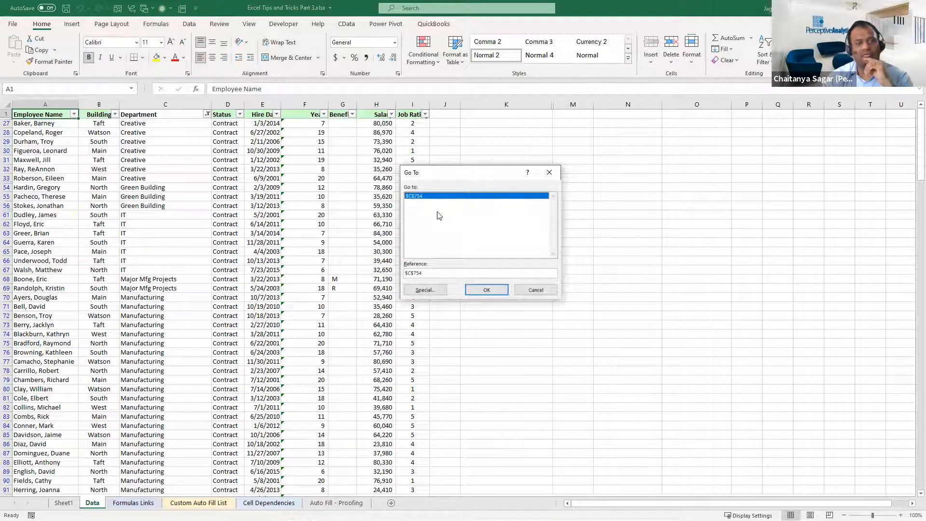
{"action": "left_click", "coordinate": [482, 289]}
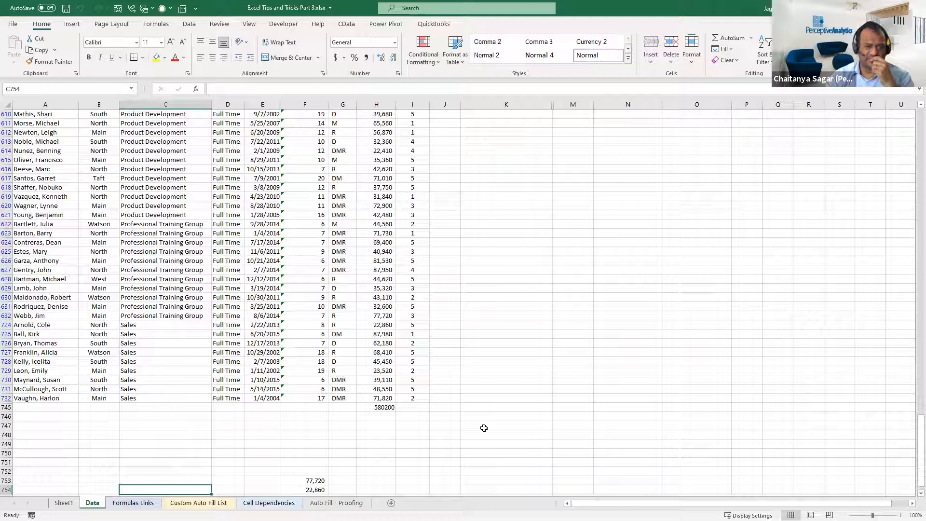
Select cell G751, examine the recent references $A$1 and $C$754 in Go To, and cancel without jumping
{"action": "left_click", "coordinate": [333, 464]}
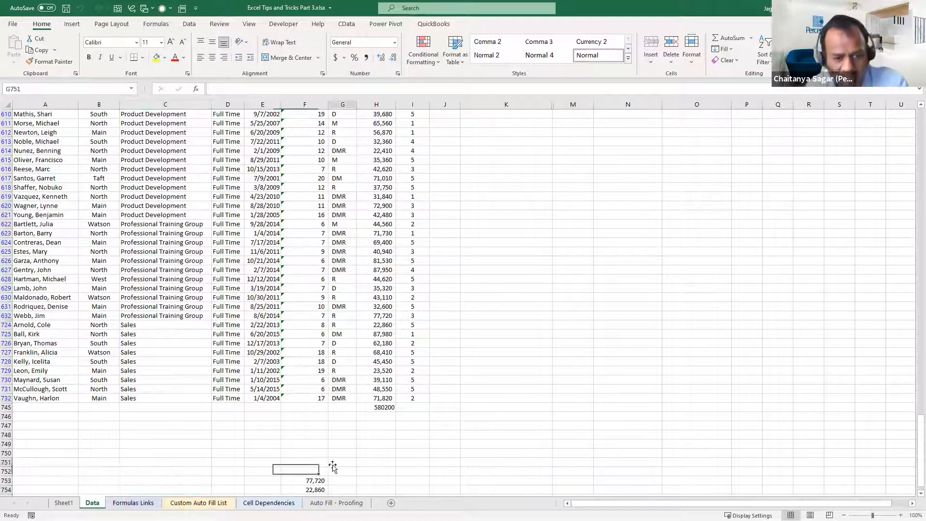
{"action": "scroll", "coordinate": [339, 462], "scroll_direction": "down", "scroll_amount": 2}
{"action": "scroll", "coordinate": [352, 449], "scroll_direction": "down", "scroll_amount": 1}
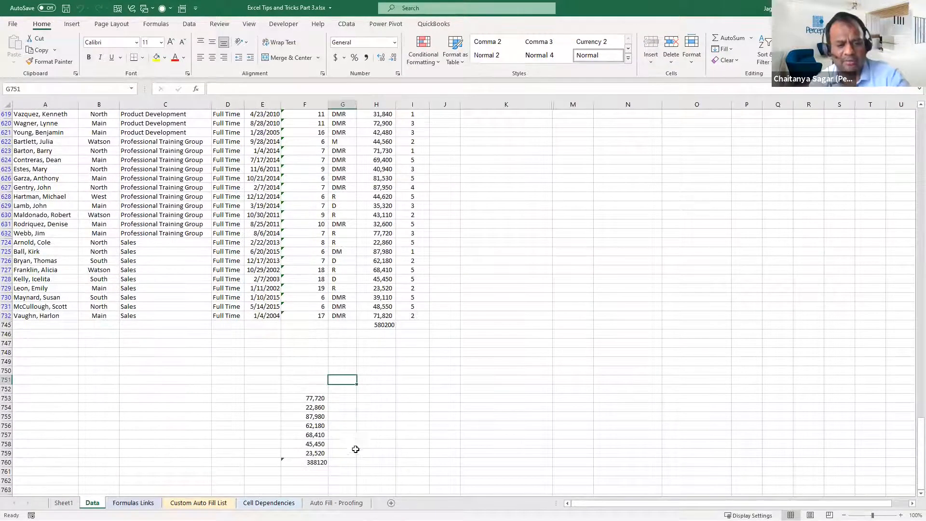
{"action": "key", "text": "F5"}
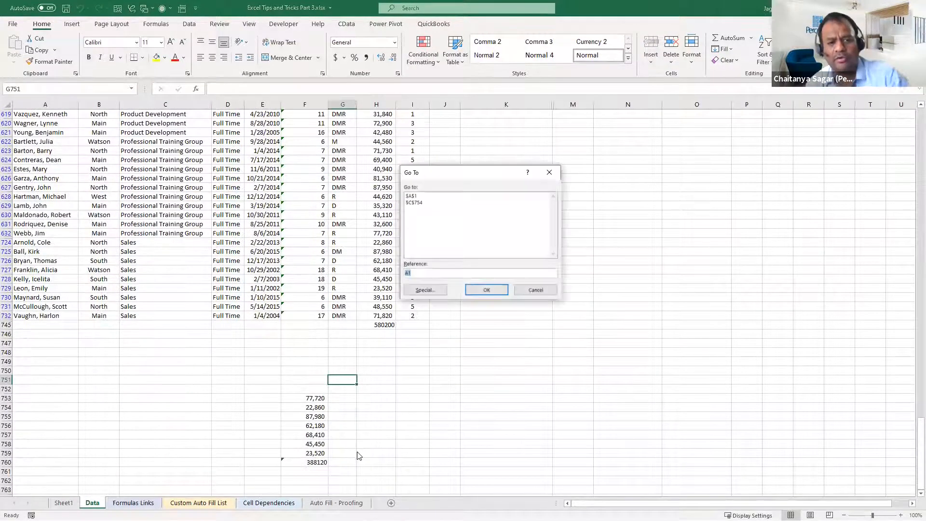
{"action": "left_click", "coordinate": [422, 197]}
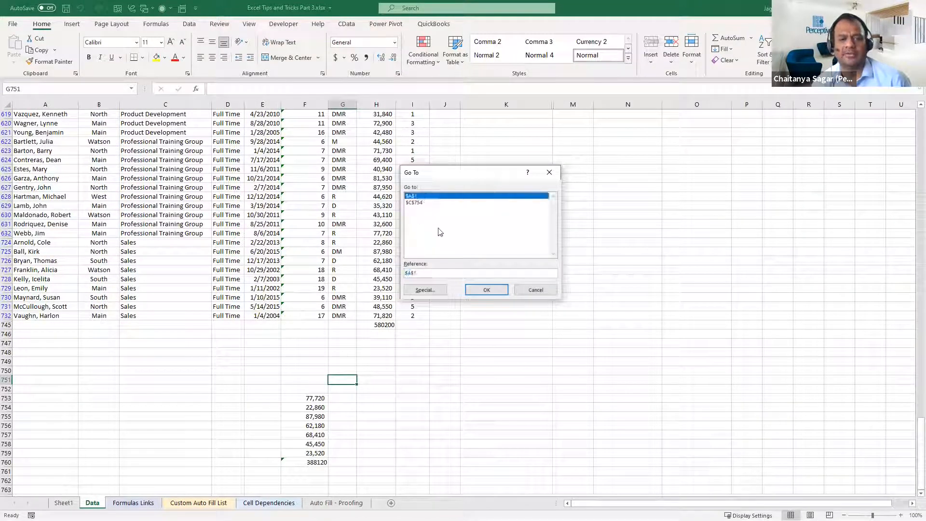
{"action": "left_click", "coordinate": [432, 203]}
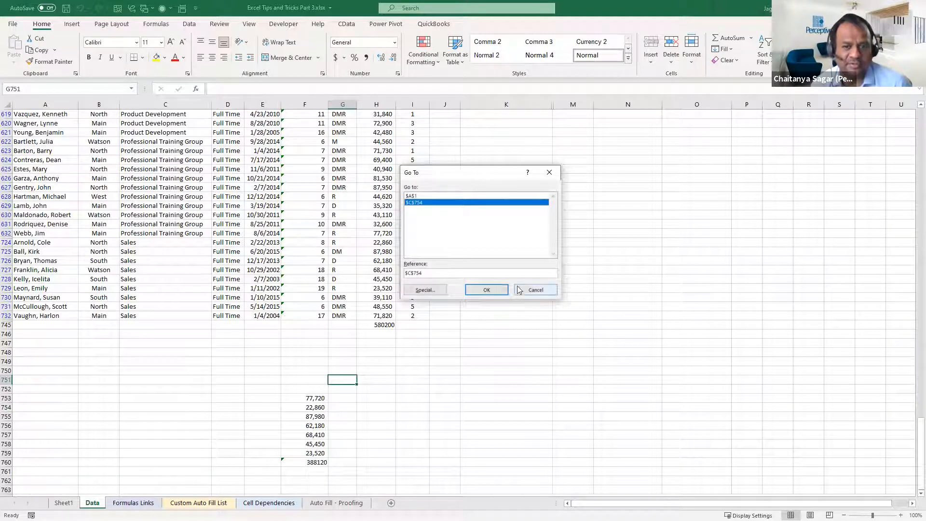
{"action": "left_click", "coordinate": [535, 291]}
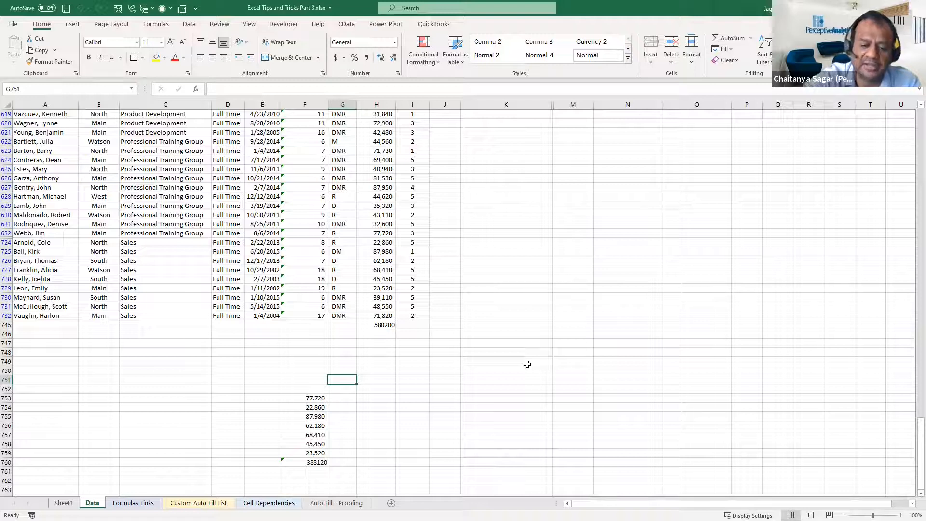
Insert a macro sheet before the Data sheet, return to Data and select cell G757
{"action": "key", "text": "ctrl+F11"}
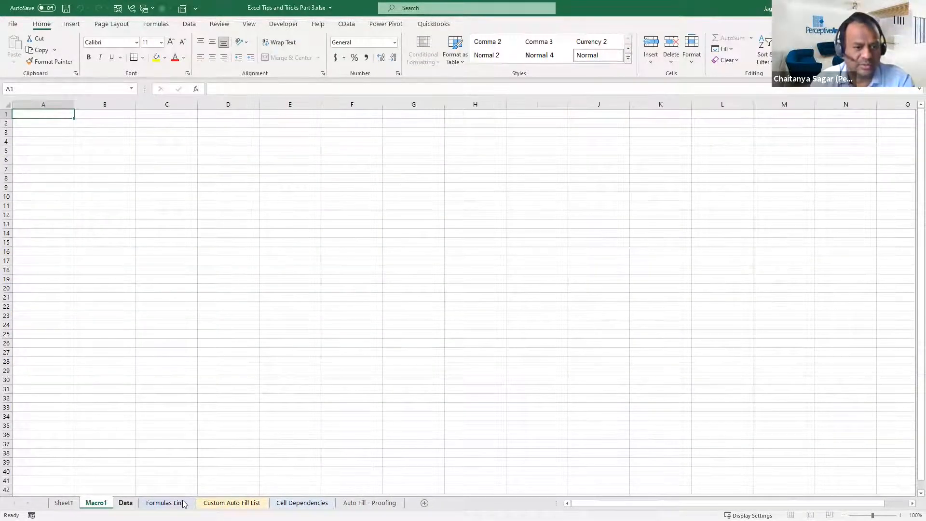
{"action": "key", "text": "ctrl+Page_Down"}
{"action": "left_click", "coordinate": [349, 435]}
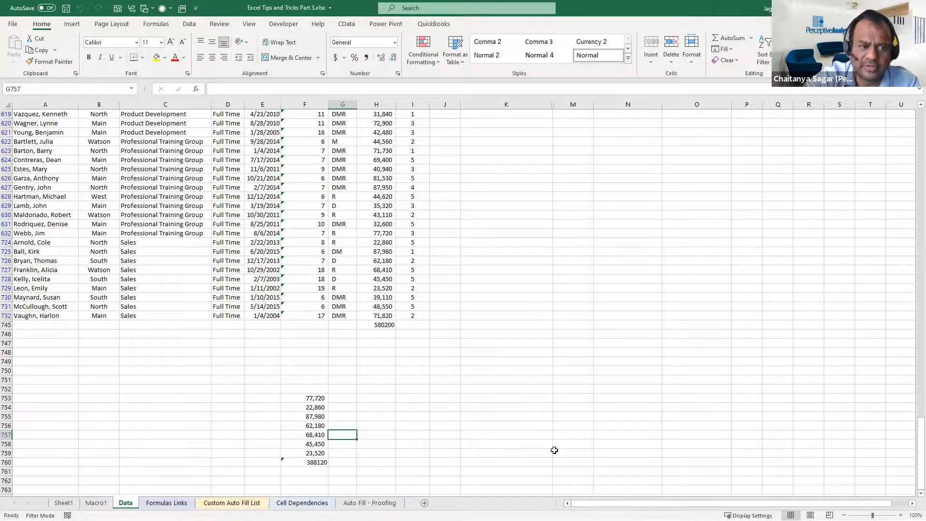
Define the name JandK1 for the header-row cells J1:K1 on the Data sheet
{"action": "key", "text": "ctrl+Home"}
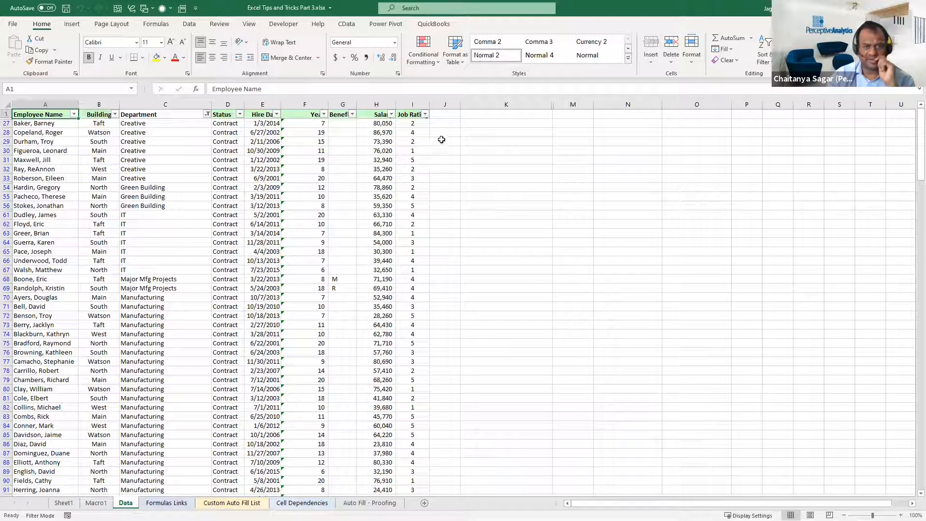
{"action": "left_click_drag", "start_coordinate": [446, 114], "coordinate": [536, 118]}
{"action": "left_click", "coordinate": [84, 92]}
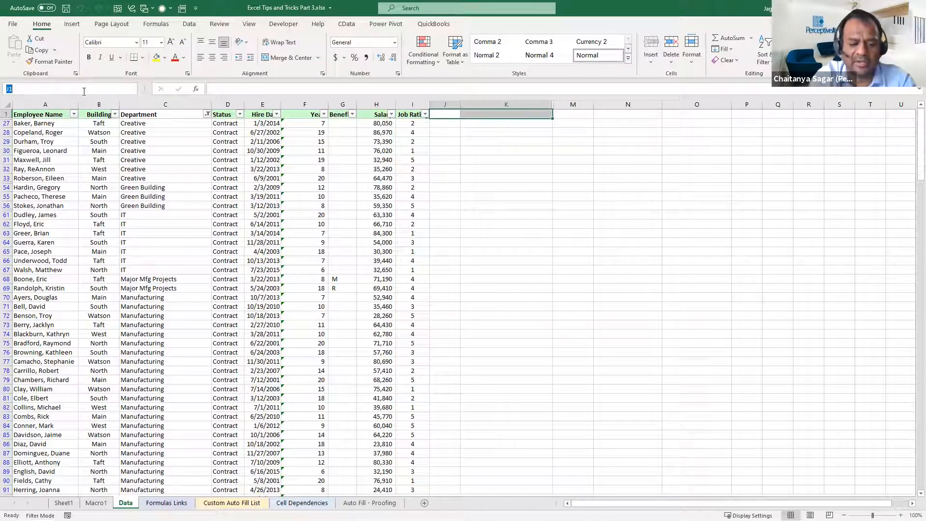
{"action": "type", "text": "JandK"}
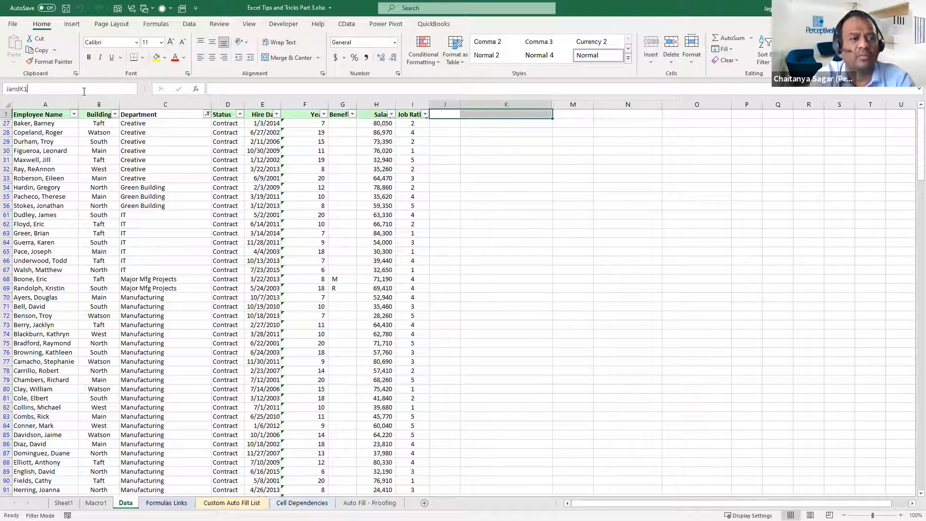
{"action": "key", "text": "Return"}
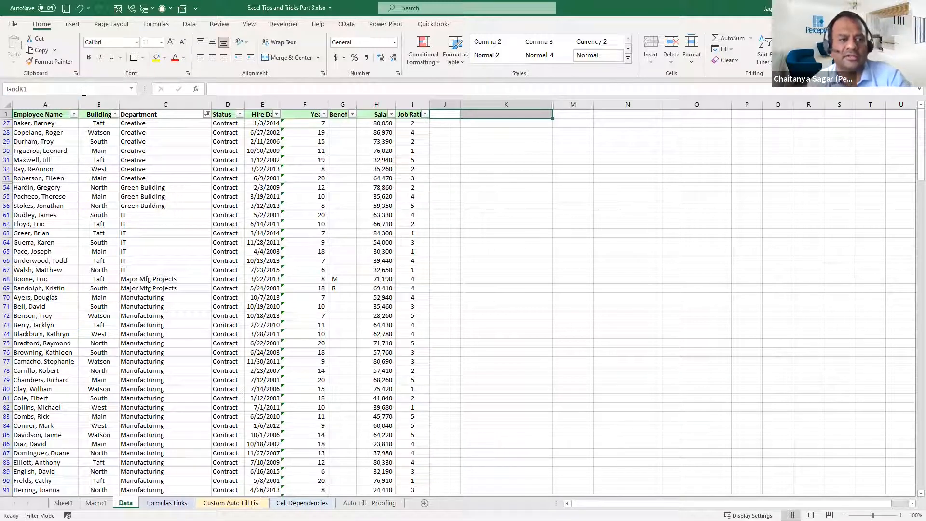
Select cell K1 and jump to the recent reference $C$754 with Go To
{"action": "left_click", "coordinate": [419, 189]}
{"action": "left_click", "coordinate": [473, 115]}
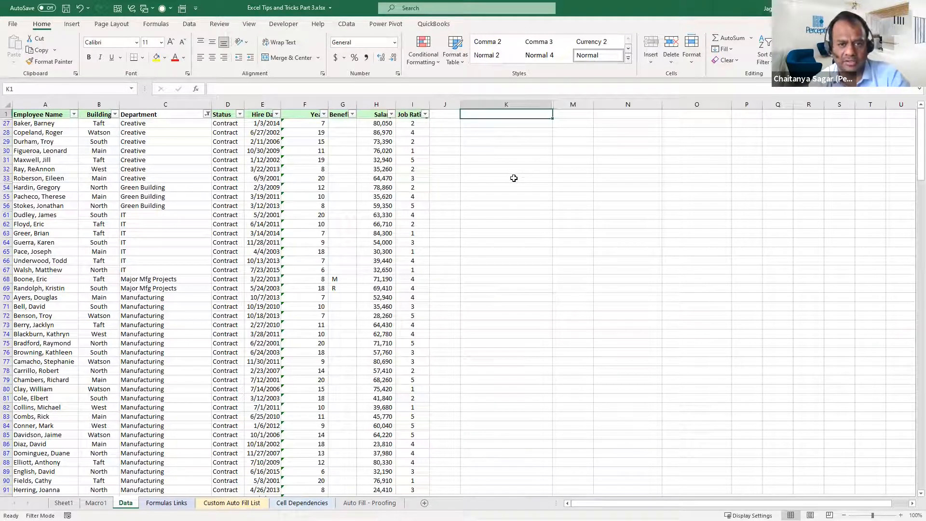
{"action": "key", "text": "F5"}
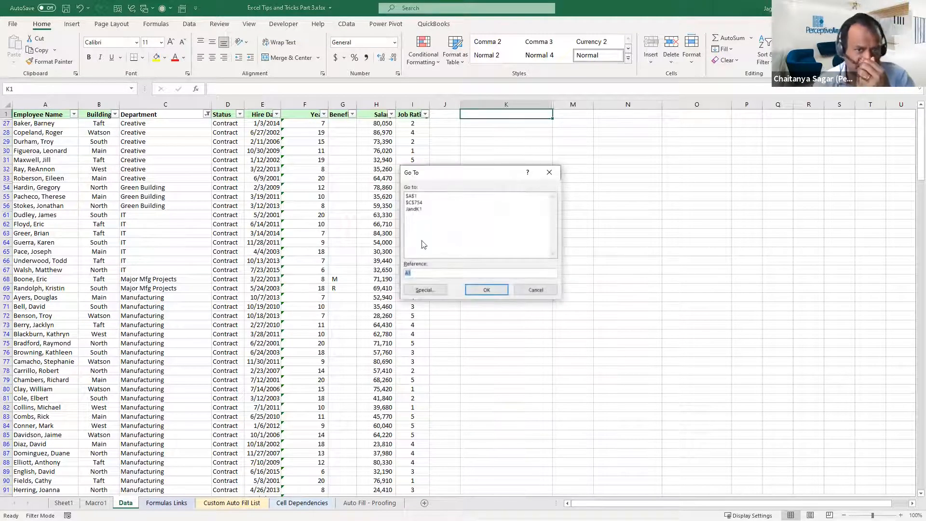
{"action": "double_click", "coordinate": [415, 203]}
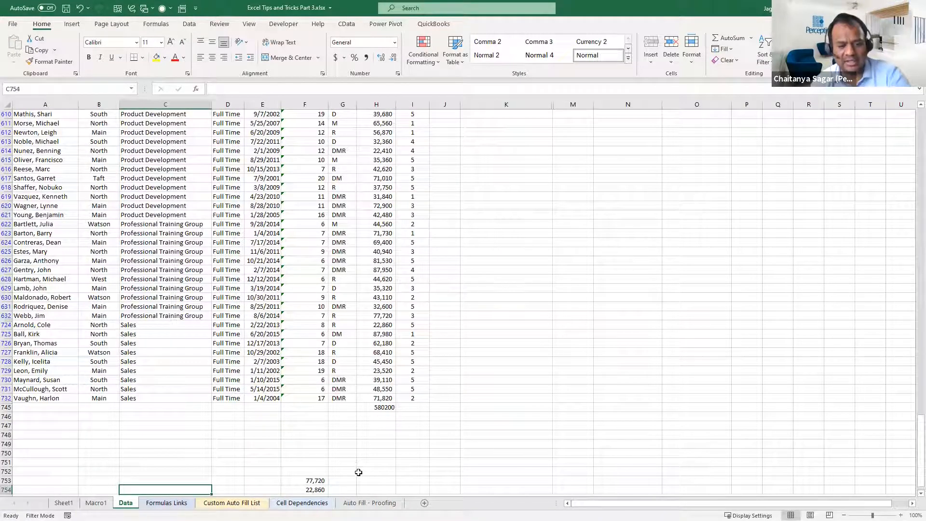
Jump to the named range JandK1 with Go To, and finish by selecting cell K63
{"action": "key", "text": "F5"}
{"action": "left_click", "coordinate": [429, 216]}
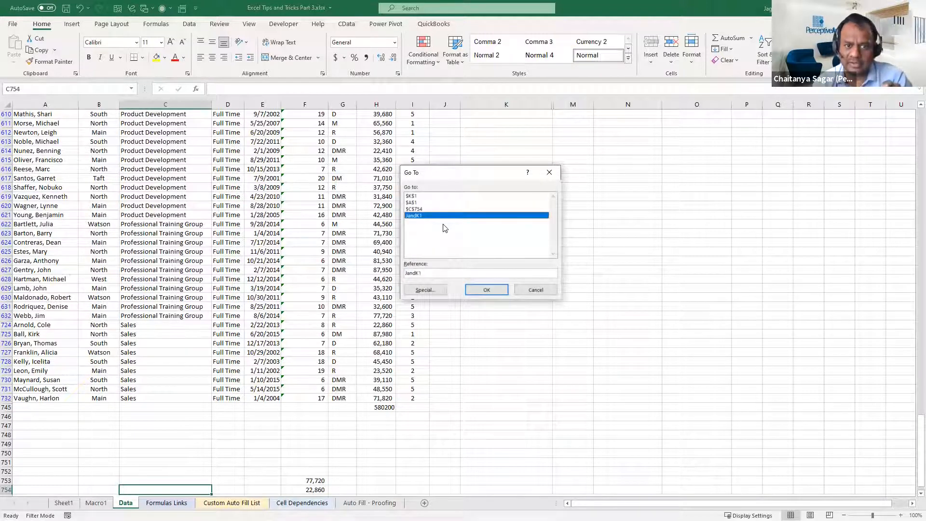
{"action": "left_click", "coordinate": [483, 291]}
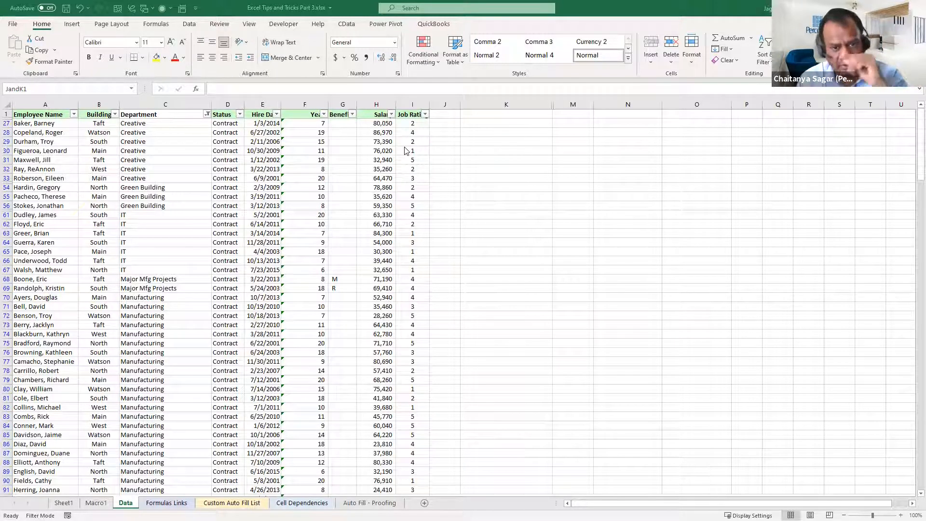
{"action": "key", "text": "Return"}
{"action": "left_click", "coordinate": [515, 231]}
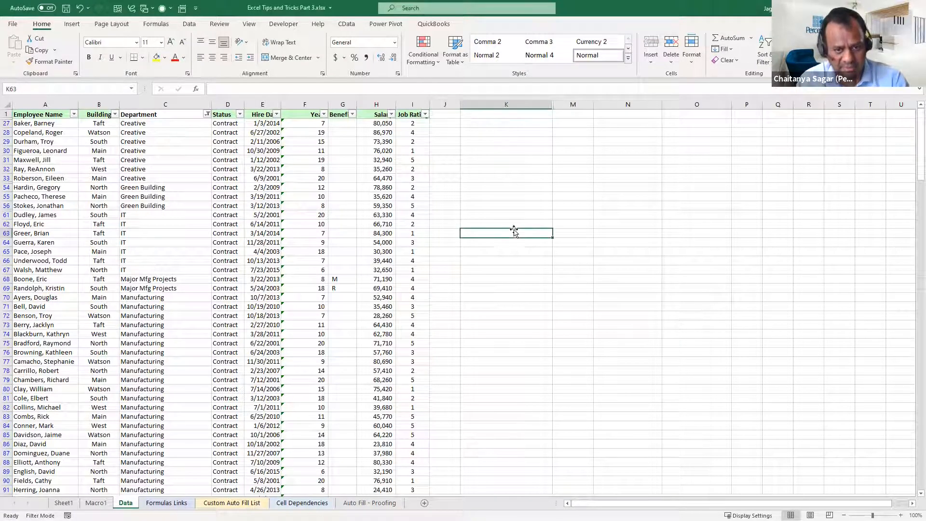
Go to cell F753, the first value of the short figure list below the filtered employee data
{"action": "key", "text": "F5"}
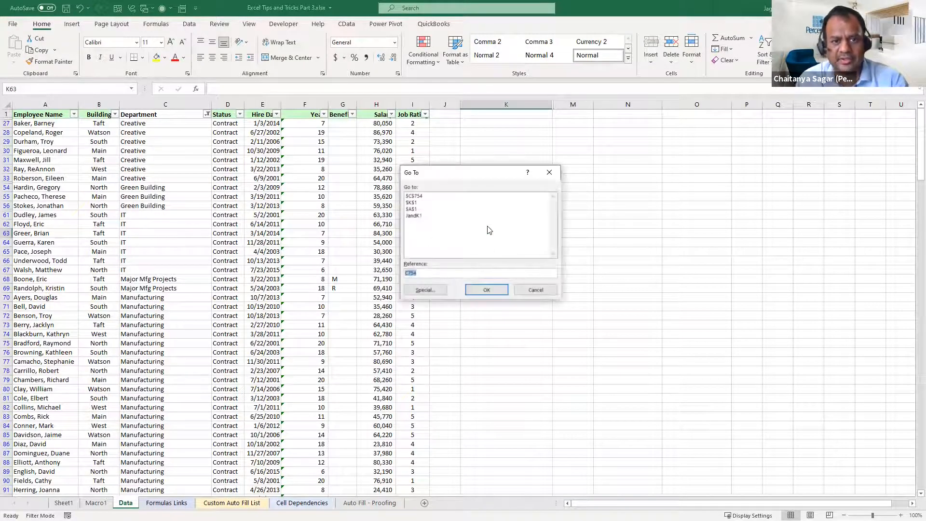
{"action": "left_click", "coordinate": [539, 288]}
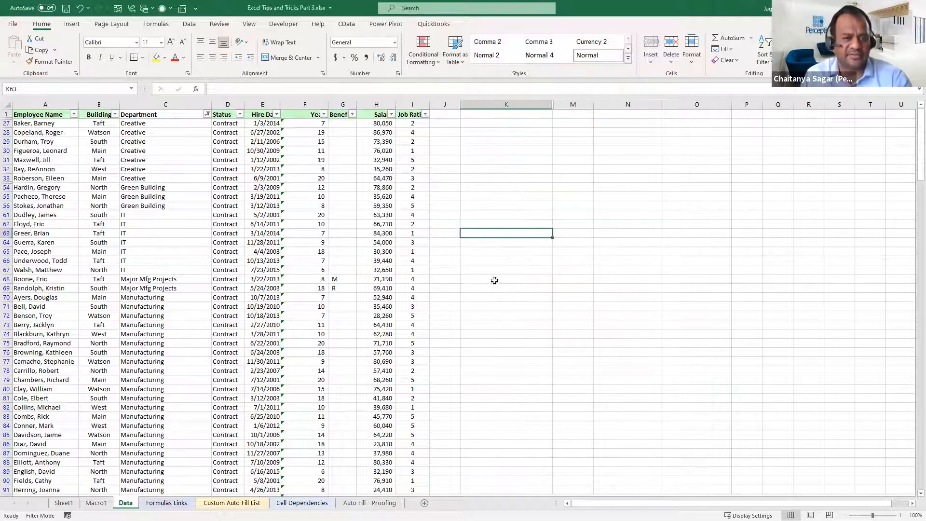
{"action": "left_click", "coordinate": [355, 261]}
{"action": "key", "text": "Right"}
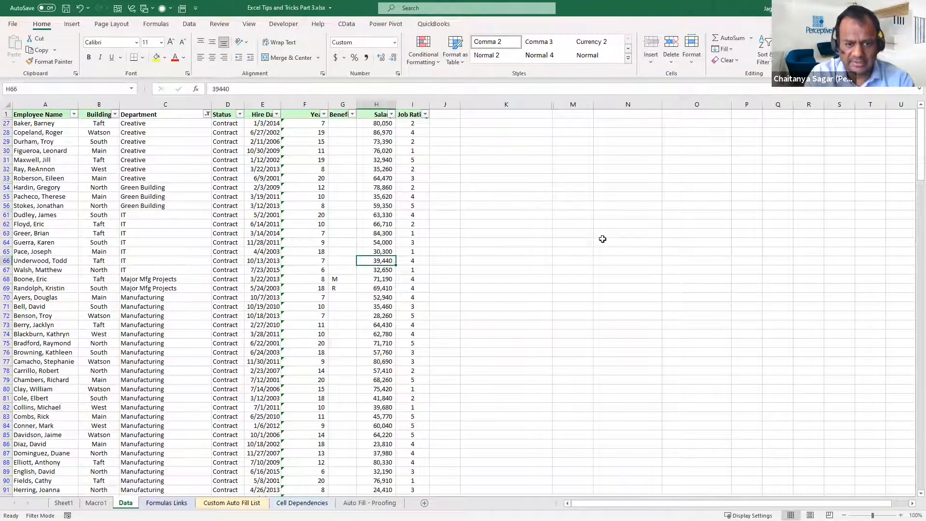
{"action": "key", "text": "ctrl+Down"}
{"action": "key", "text": "Down"}
{"action": "key", "text": "Down"}
{"action": "key", "text": "Down"}
{"action": "key", "text": "Down"}
{"action": "key", "text": "Down"}
{"action": "key", "text": "Down"}
{"action": "key", "text": "Down"}
{"action": "key", "text": "Down"}
{"action": "key", "text": "Down"}
{"action": "key", "text": "Down"}
{"action": "key", "text": "Down"}
{"action": "key", "text": "Down"}
{"action": "key", "text": "Down"}
{"action": "key", "text": "Down"}
{"action": "key", "text": "Down"}
{"action": "key", "text": "Down"}
{"action": "key", "text": "Down"}
{"action": "key", "text": "Down"}
{"action": "key", "text": "Down"}
{"action": "key", "text": "Down"}
{"action": "key", "text": "Down"}
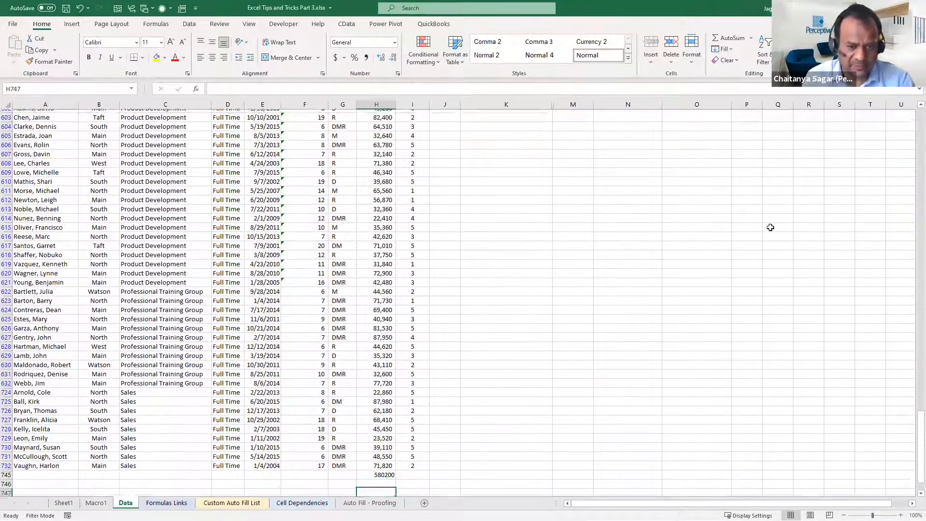
{"action": "key", "text": "Down"}
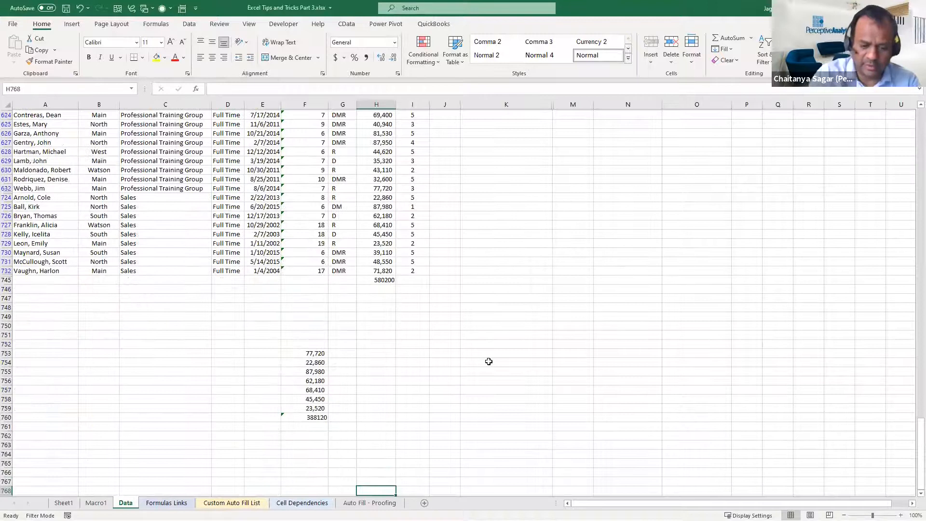
{"action": "key", "text": "Left"}
{"action": "key", "text": "Left"}
{"action": "key", "text": "ctrl+Up"}
{"action": "key", "text": "ctrl+Up"}
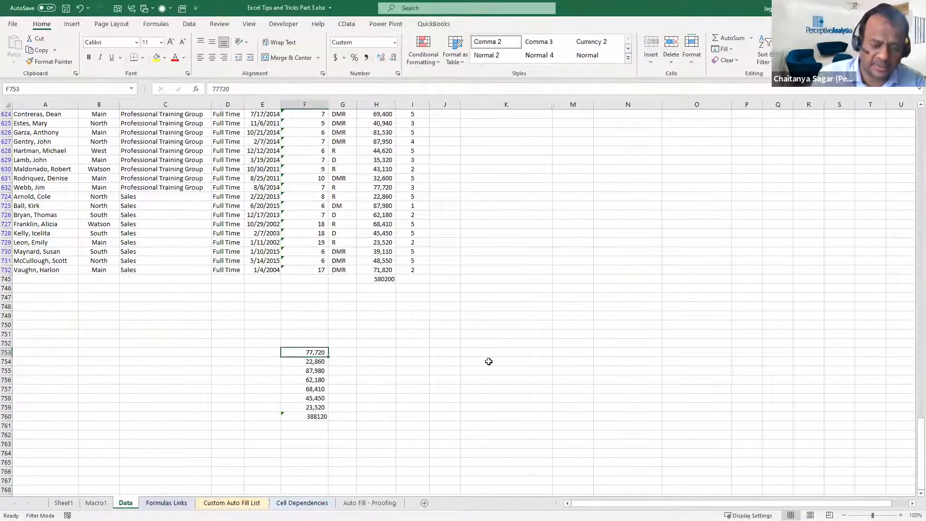
Examine the Go To Special options with Formulas limited to Errors, leave without applying them, and select cell F754
{"action": "key", "text": "F5"}
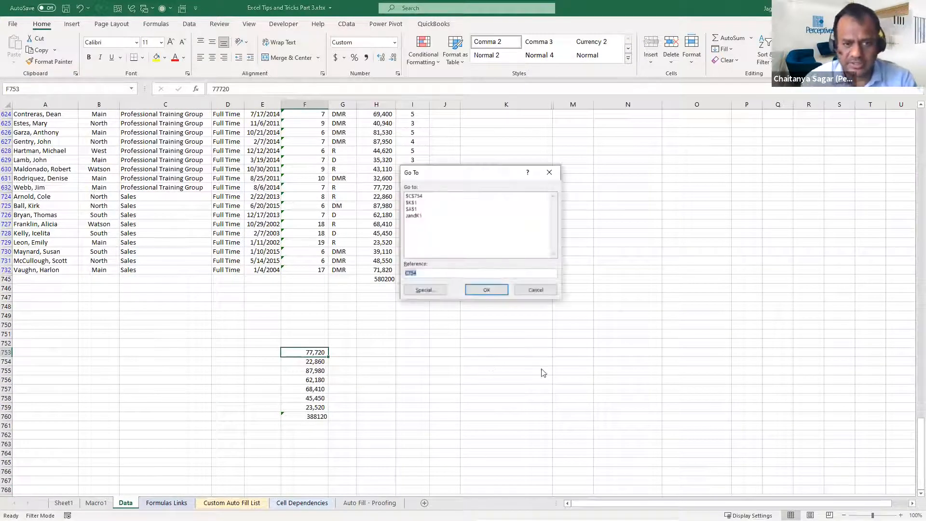
{"action": "left_click", "coordinate": [425, 290]}
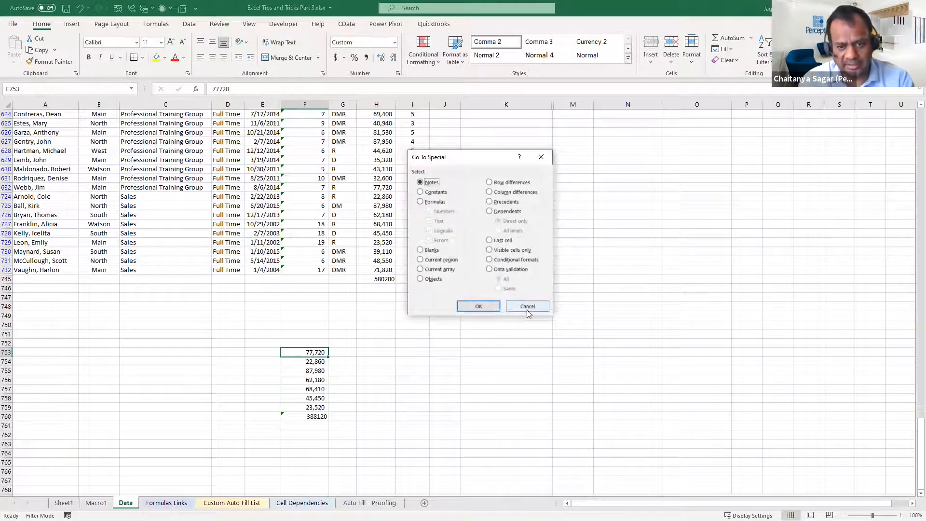
{"action": "left_click", "coordinate": [531, 306]}
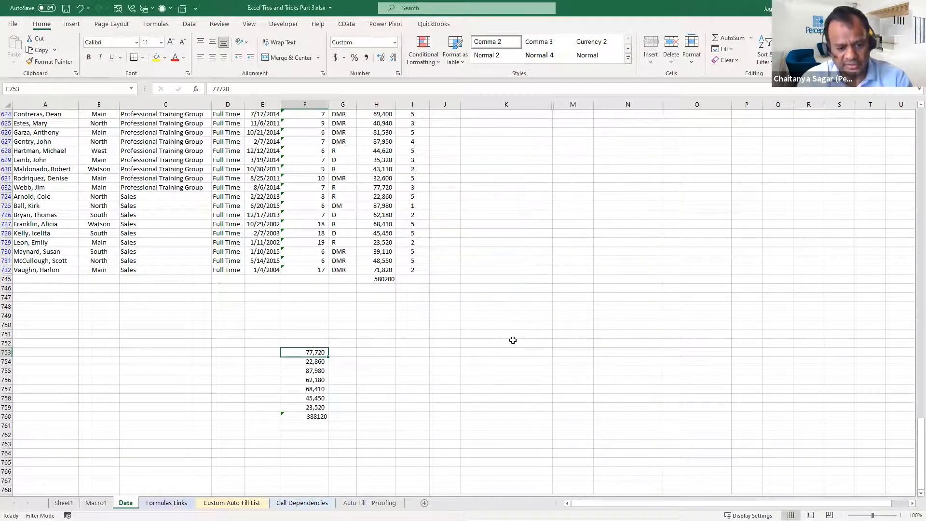
{"action": "key", "text": "F5"}
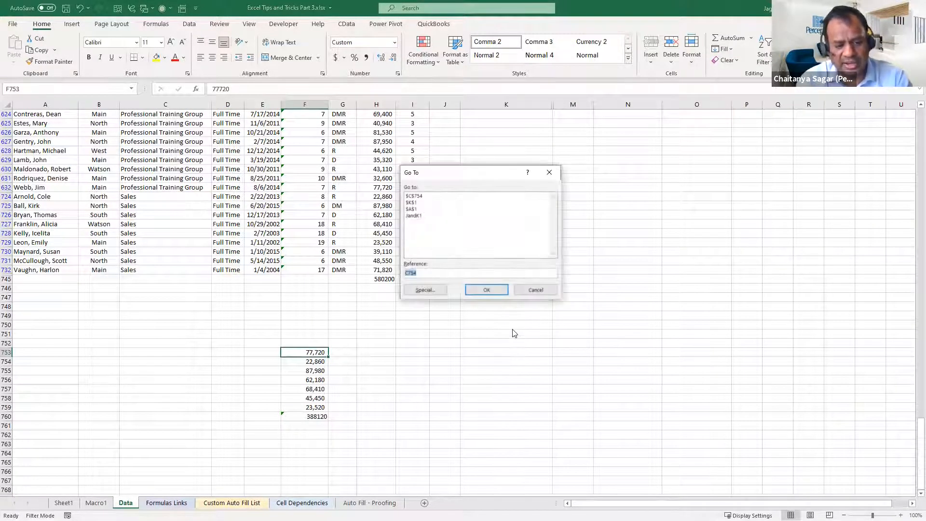
{"action": "left_click", "coordinate": [426, 289]}
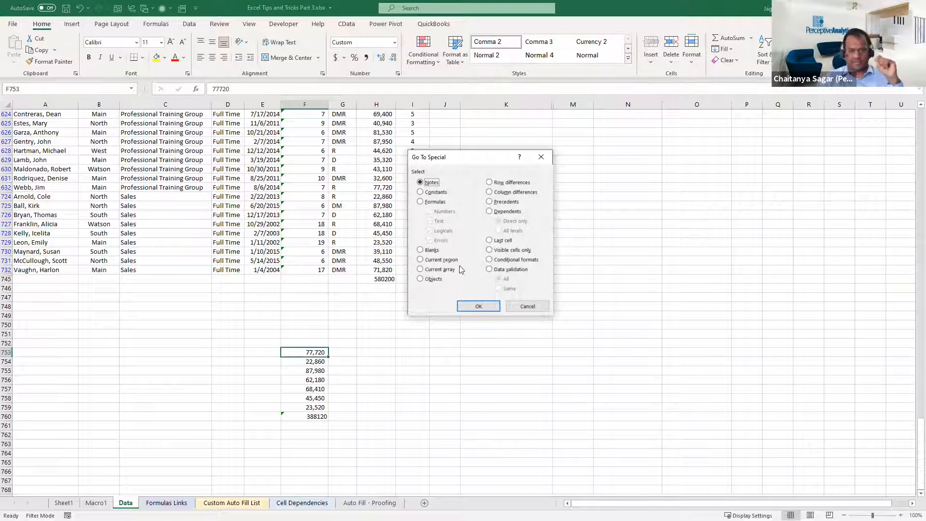
{"action": "left_click", "coordinate": [433, 203]}
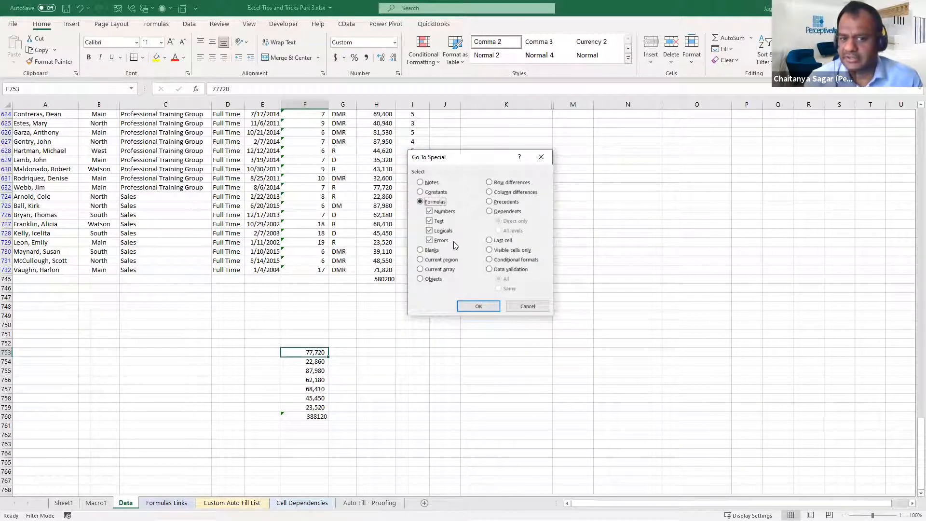
{"action": "left_click", "coordinate": [440, 231]}
{"action": "left_click", "coordinate": [438, 221]}
{"action": "left_click", "coordinate": [439, 213]}
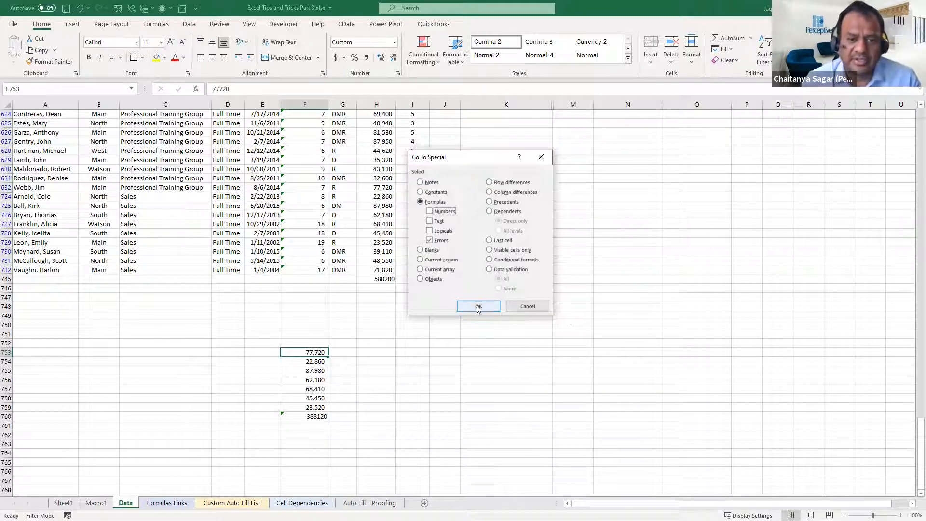
{"action": "left_click", "coordinate": [535, 308]}
{"action": "left_click", "coordinate": [310, 362]}
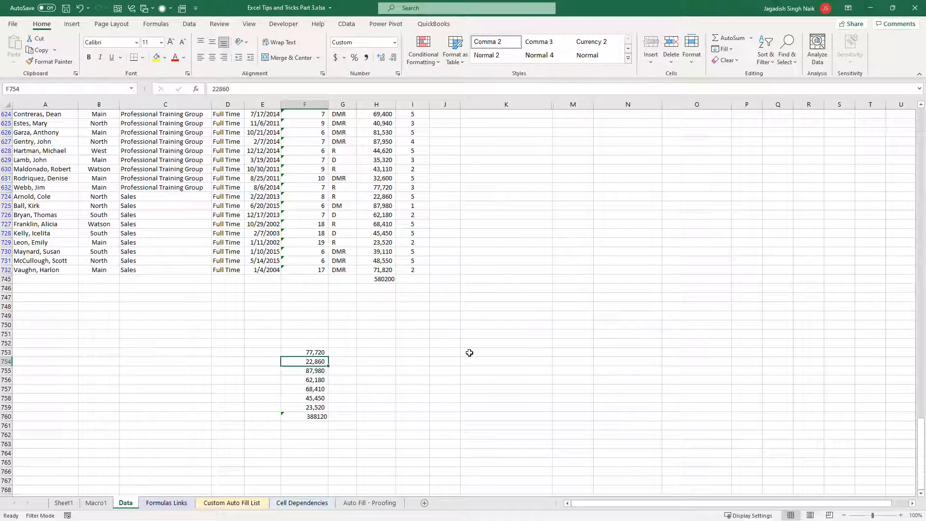
Switch to the Cell Dependencies sheet and look through its weight, price and conversion calculations
{"action": "key", "text": "ctrl+Page_Down"}
{"action": "key", "text": "ctrl+Page_Down"}
{"action": "key", "text": "ctrl+Page_Down"}
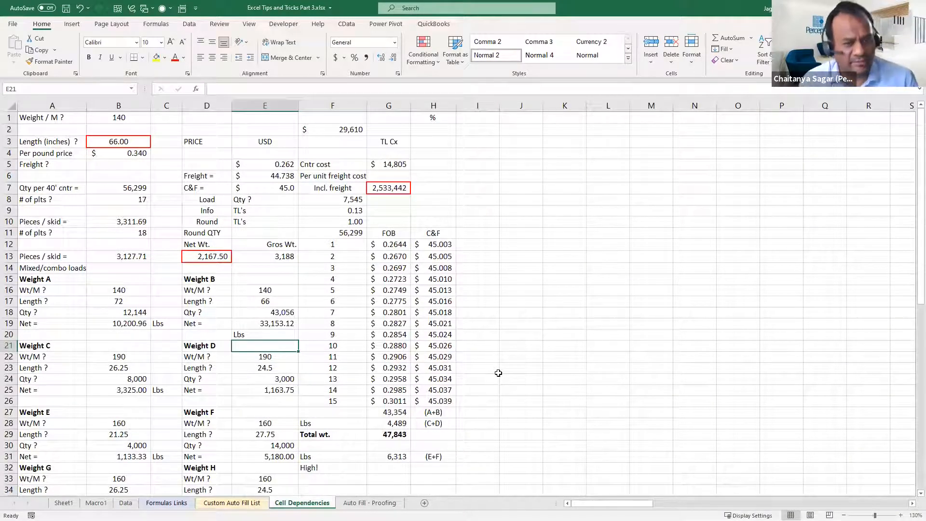
{"action": "scroll", "coordinate": [499, 373], "scroll_direction": "down", "scroll_amount": 5}
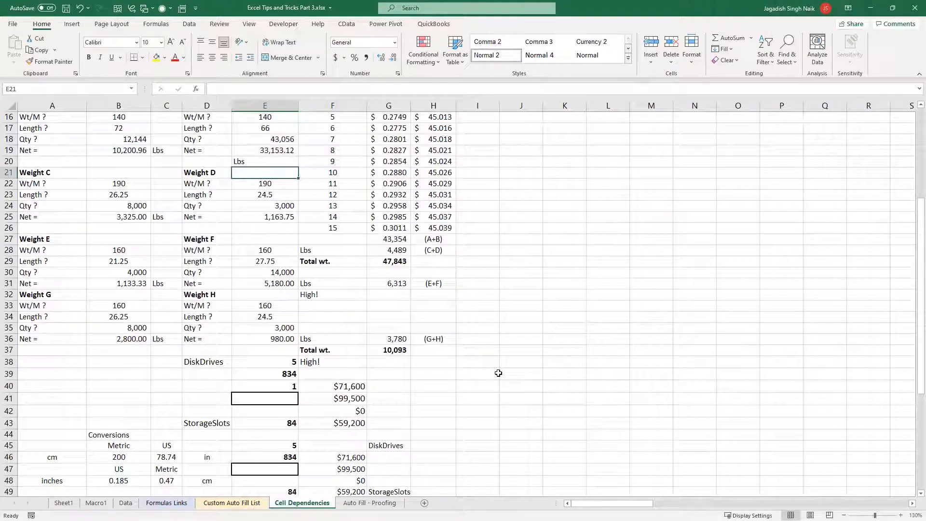
{"action": "scroll", "coordinate": [498, 372], "scroll_direction": "down", "scroll_amount": 4}
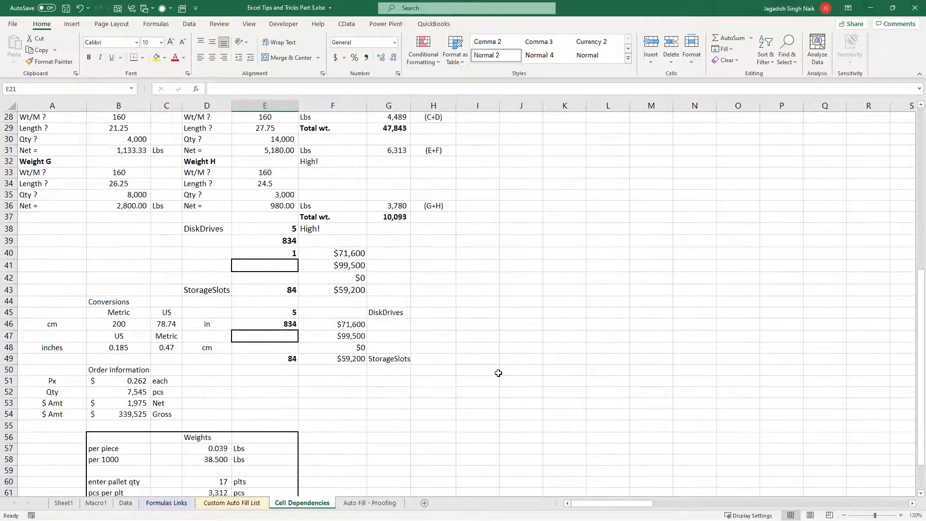
{"action": "scroll", "coordinate": [499, 373], "scroll_direction": "down", "scroll_amount": 4}
{"action": "scroll", "coordinate": [498, 372], "scroll_direction": "up", "scroll_amount": 8}
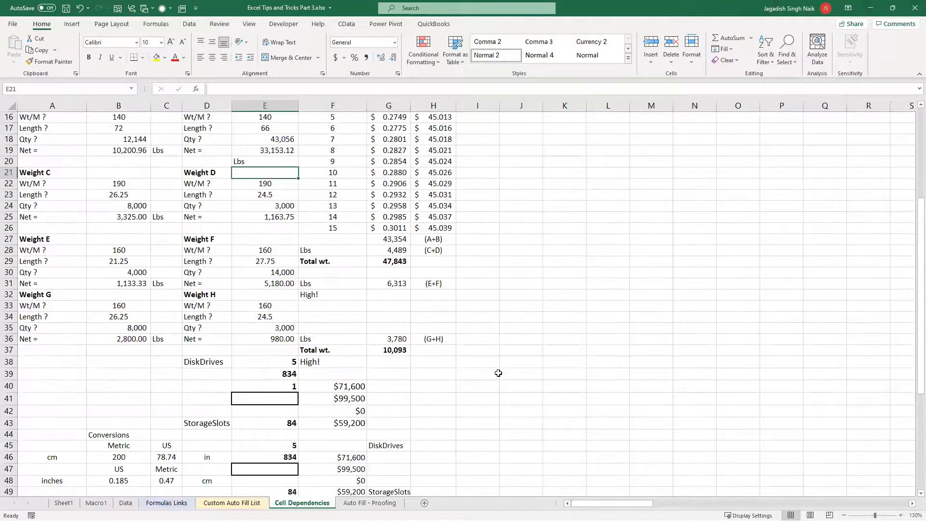
{"action": "scroll", "coordinate": [499, 373], "scroll_direction": "down", "scroll_amount": 8}
{"action": "scroll", "coordinate": [498, 373], "scroll_direction": "up", "scroll_amount": 8}
{"action": "scroll", "coordinate": [498, 373], "scroll_direction": "up", "scroll_amount": 5}
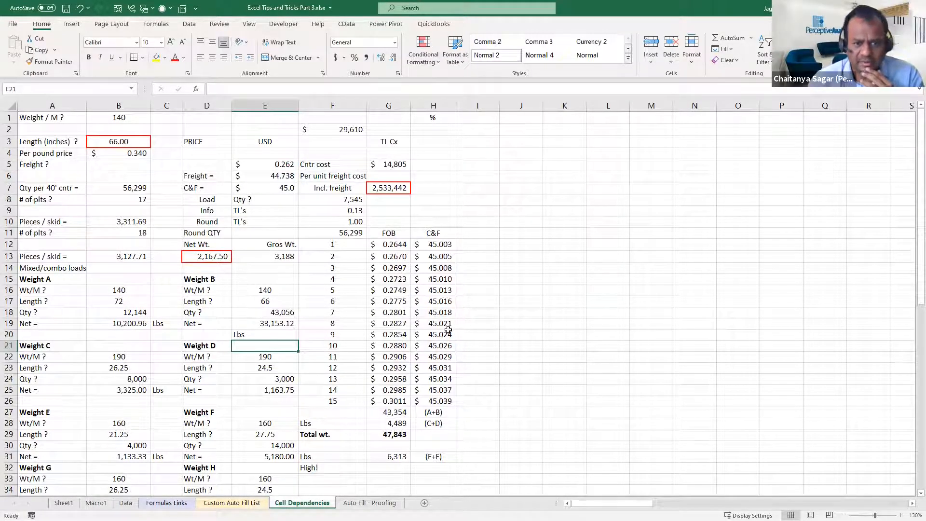
Check which cells the FOB formula in G15 refers to, and overwrite its source cell E5 with the text "a"
{"action": "left_click", "coordinate": [399, 284]}
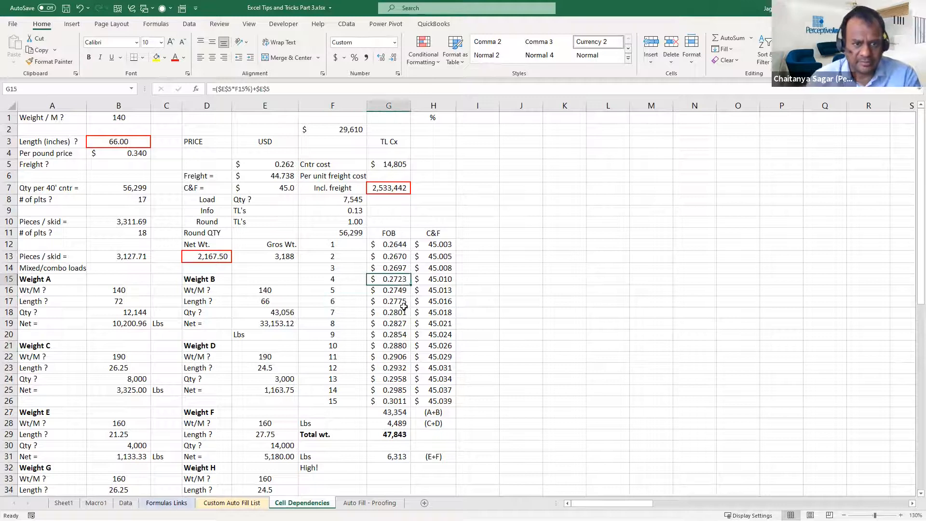
{"action": "key", "text": "F2"}
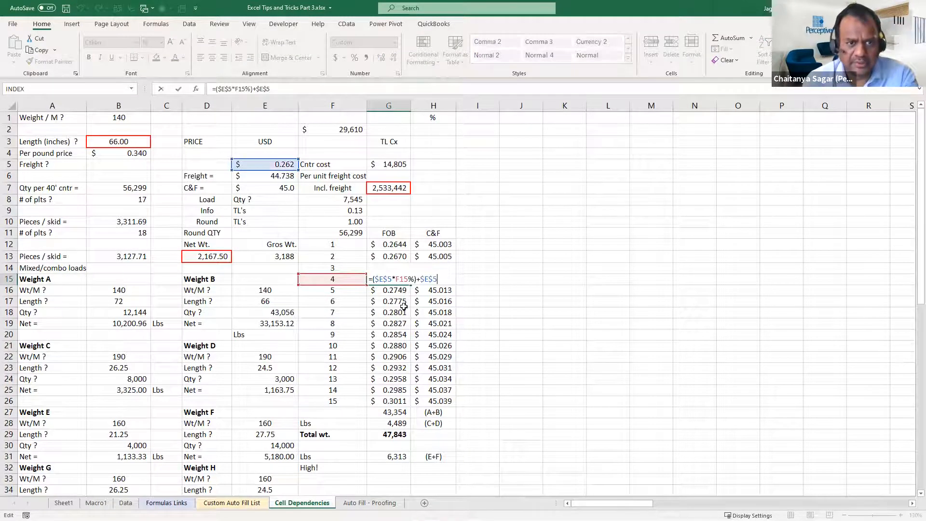
{"action": "key", "text": "Escape"}
{"action": "left_click", "coordinate": [286, 163]}
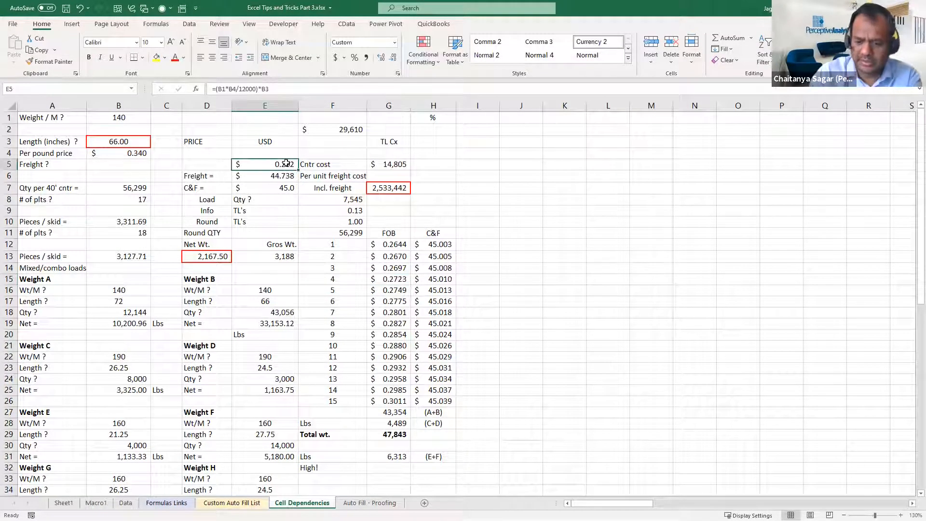
{"action": "type", "text": "a"}
{"action": "key", "text": "Return"}
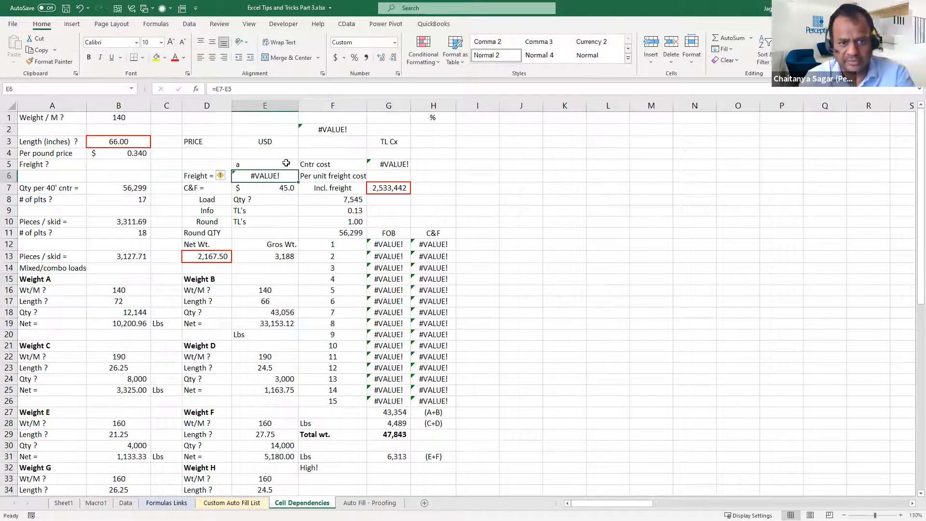
Select only the formula cells with errors within A1:I28, using Go To Special with Numbers, Text and Logicals excluded
{"action": "left_click_drag", "start_coordinate": [37, 120], "coordinate": [477, 432]}
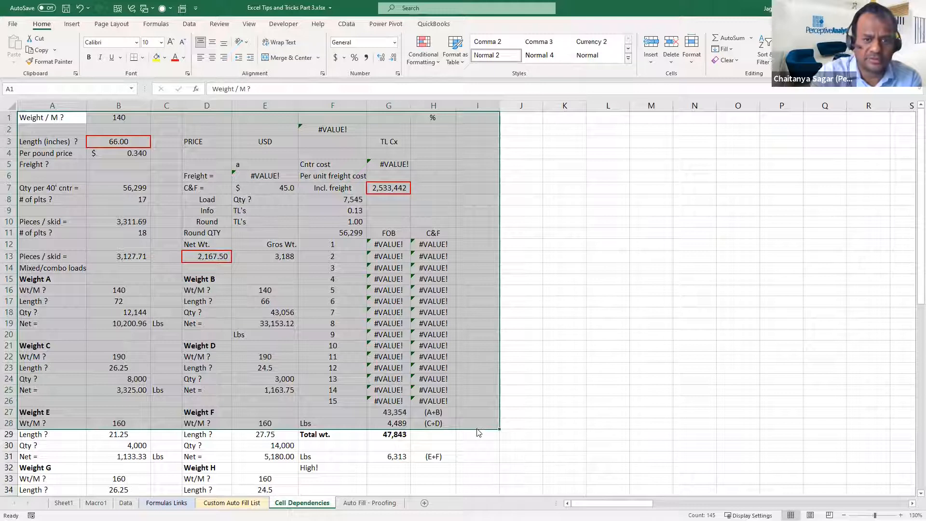
{"action": "key", "text": "F5"}
{"action": "left_click", "coordinate": [425, 290]}
{"action": "left_click", "coordinate": [429, 202]}
{"action": "left_click", "coordinate": [443, 231]}
{"action": "left_click", "coordinate": [438, 221]}
{"action": "left_click", "coordinate": [440, 211]}
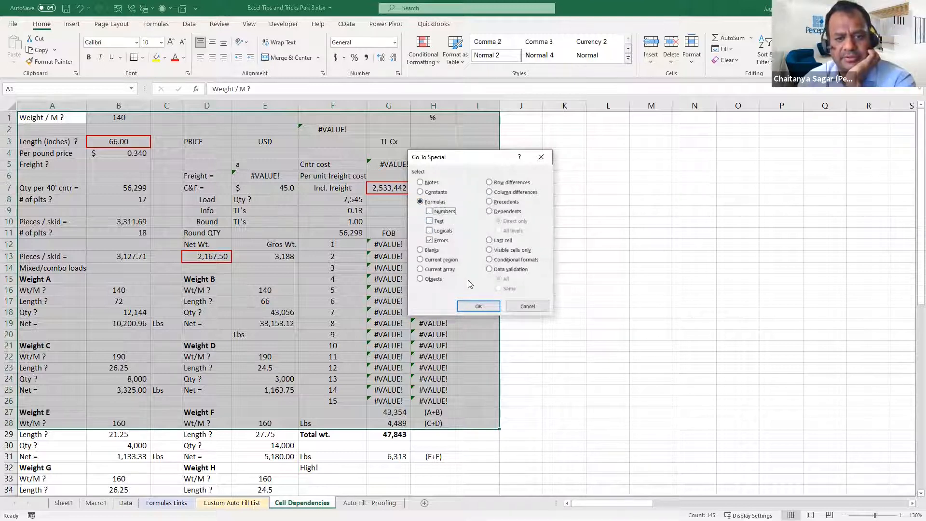
{"action": "left_click", "coordinate": [470, 305]}
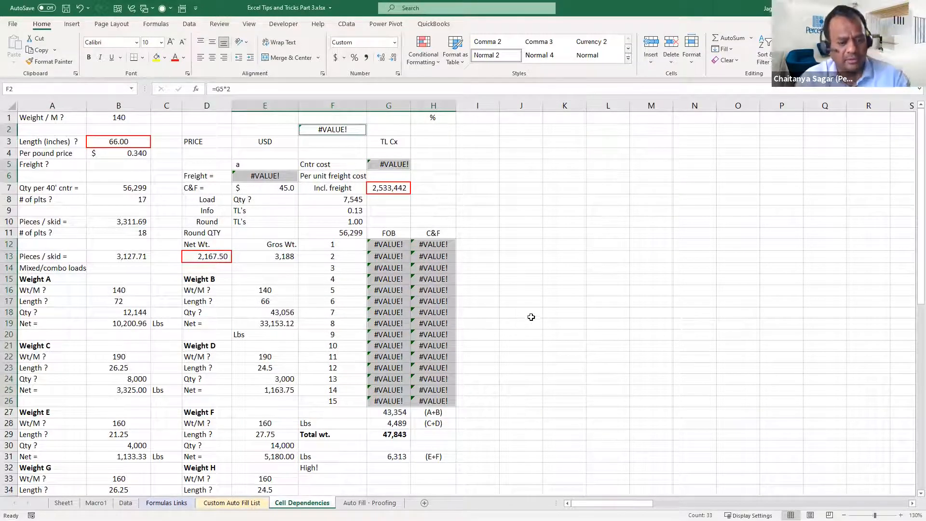
Step through the selected error cells one by one as far as G16, and undo the text entry in E5
{"action": "key", "text": "Return"}
{"action": "key", "text": "Return"}
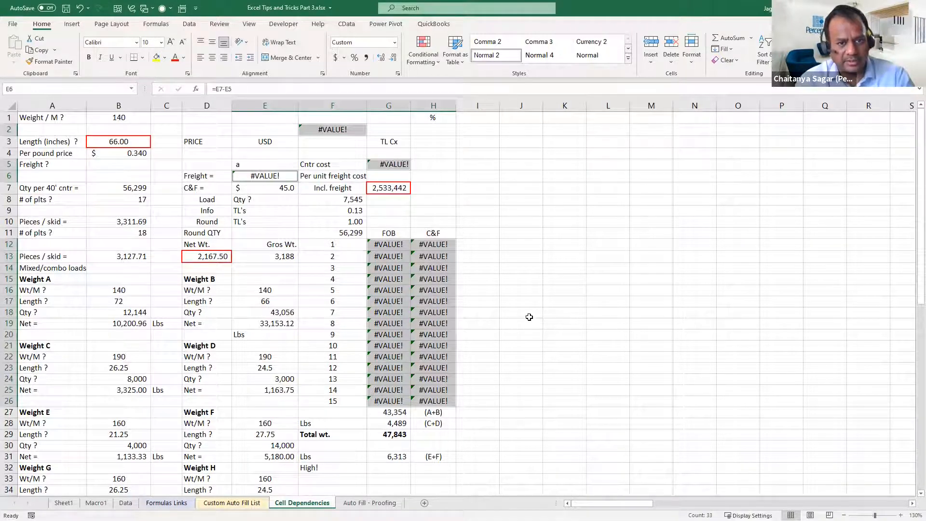
{"action": "key", "text": "Return"}
{"action": "key", "text": "Return"}
{"action": "key", "text": "Return"}
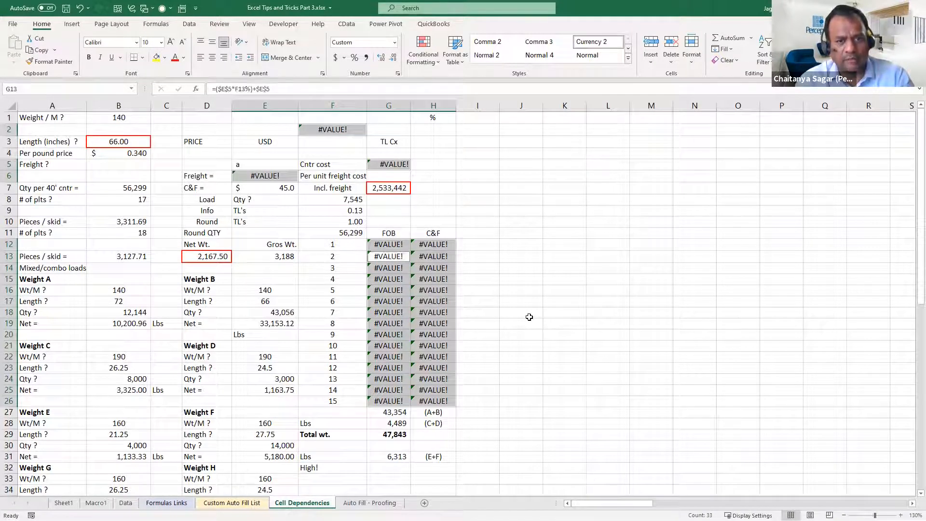
{"action": "key", "text": "Return"}
{"action": "key", "text": "Return"}
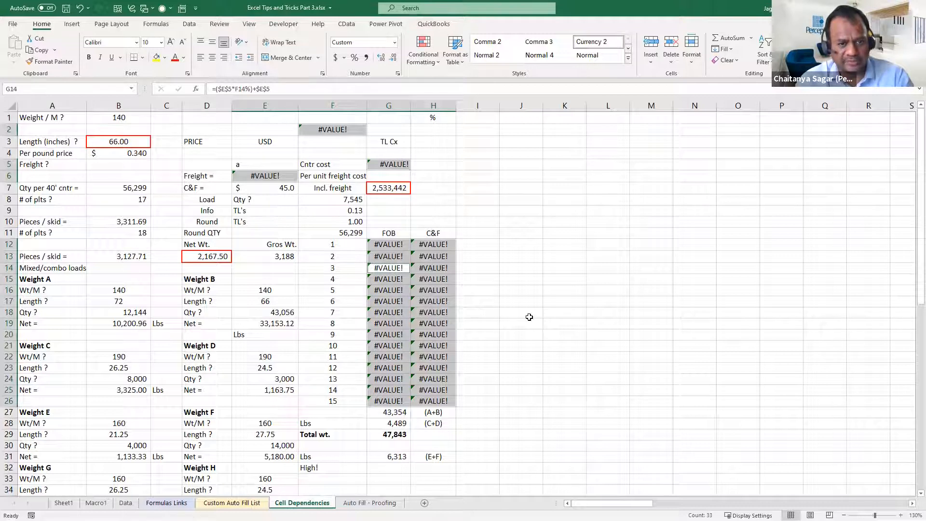
{"action": "key", "text": "Return"}
{"action": "key", "text": "Return"}
{"action": "key", "text": "Return"}
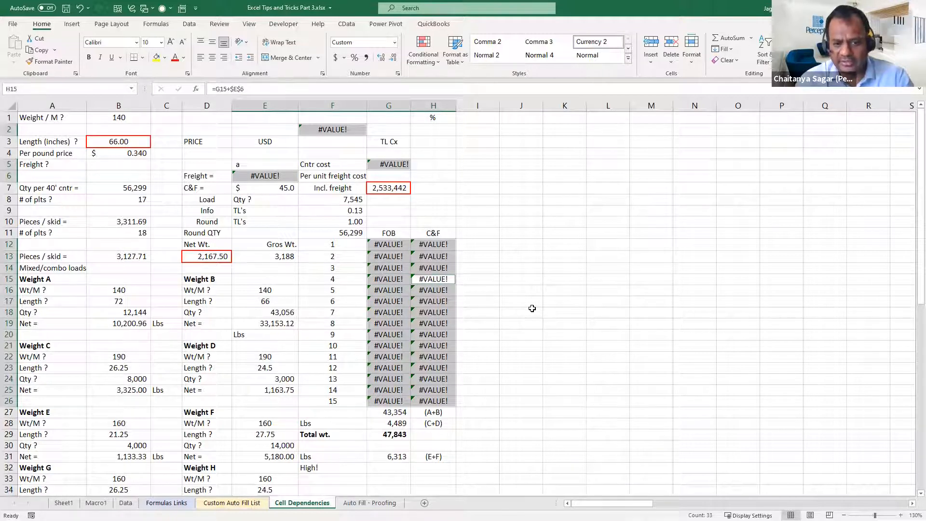
{"action": "key", "text": "Return"}
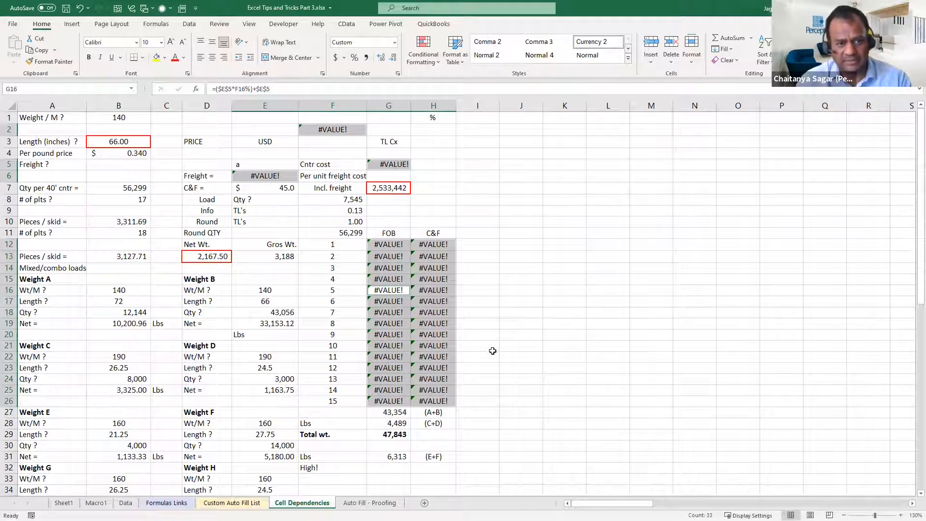
{"action": "key", "text": "ctrl+z"}
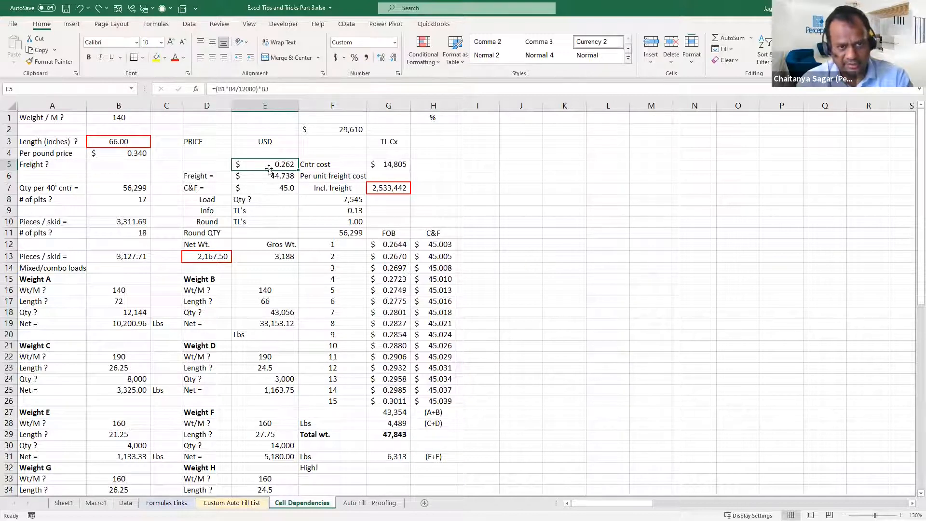
Select only the formula cells within E5:I26 using Go To Special, and clear the selection after viewing it
{"action": "left_click_drag", "start_coordinate": [272, 167], "coordinate": [457, 397]}
{"action": "key", "text": "F5"}
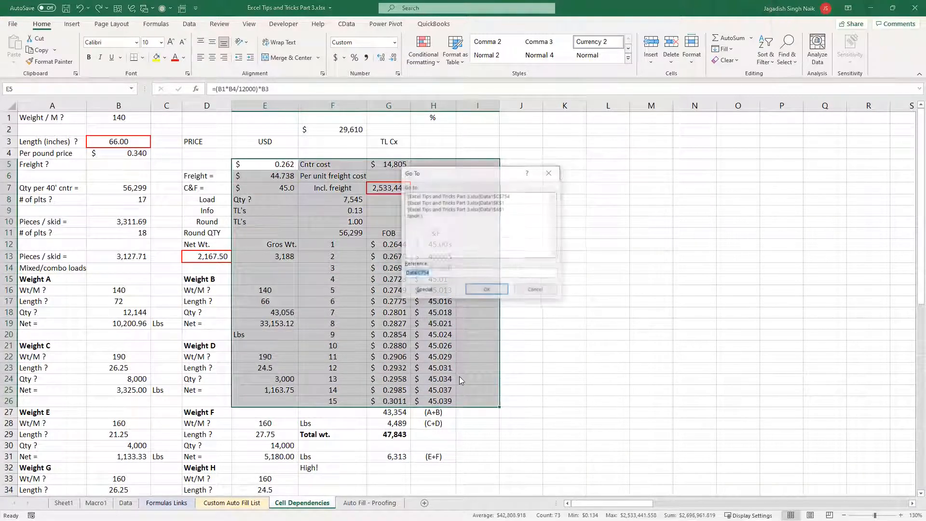
{"action": "left_click", "coordinate": [425, 290]}
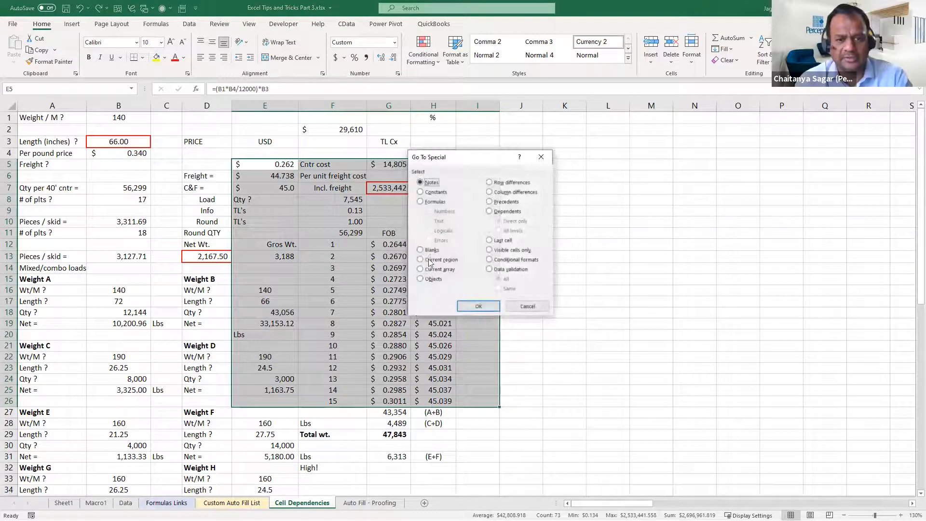
{"action": "left_click", "coordinate": [427, 202]}
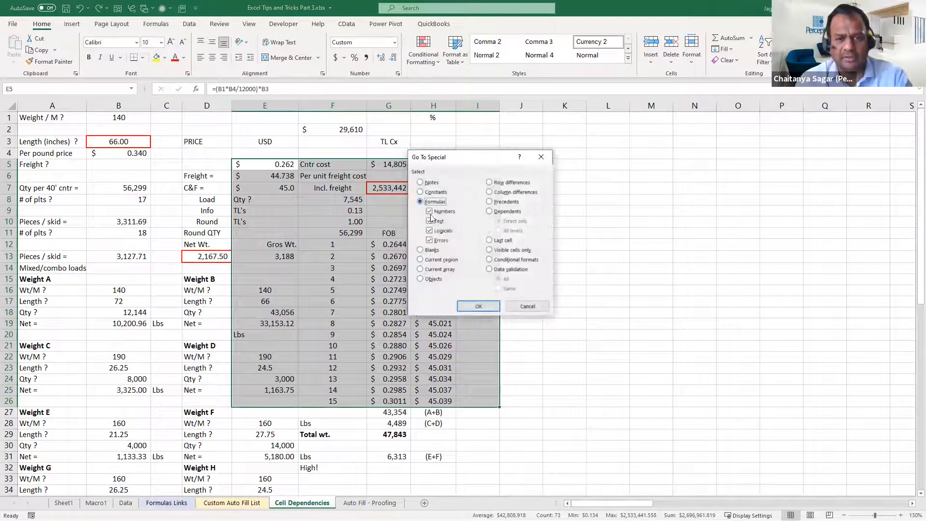
{"action": "left_click", "coordinate": [480, 306]}
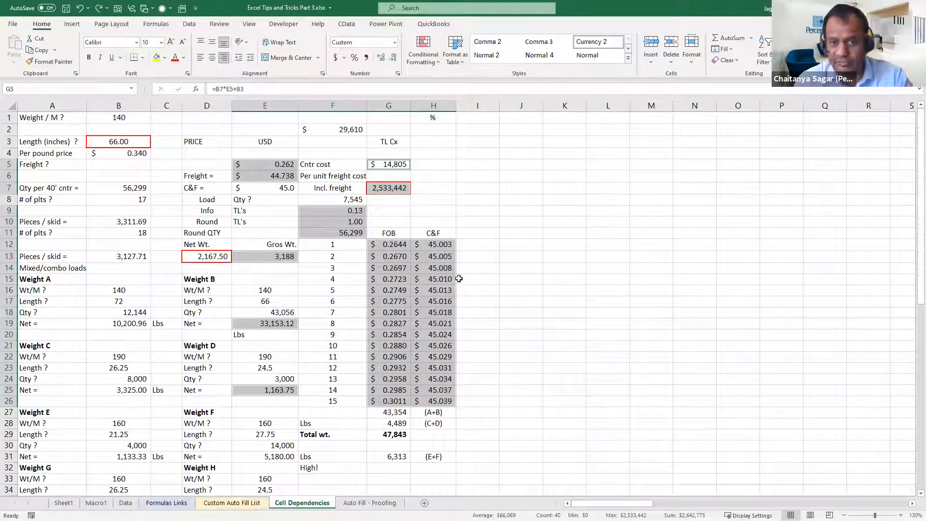
{"action": "left_click", "coordinate": [527, 185]}
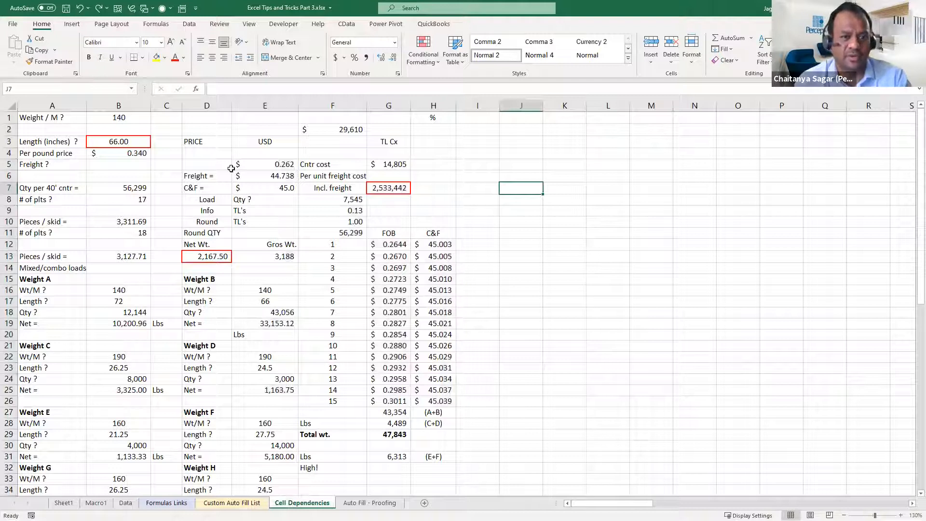
Select all formula cells within the larger range D3:I28 using Go To Special with every formula result type included
{"action": "left_click_drag", "start_coordinate": [216, 145], "coordinate": [493, 422]}
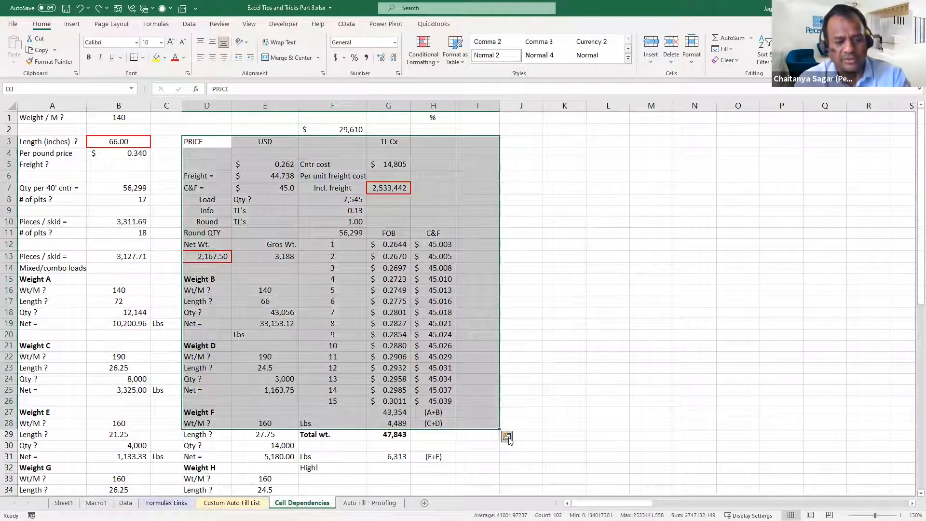
{"action": "key", "text": "ctrl+g"}
{"action": "left_click", "coordinate": [420, 291]}
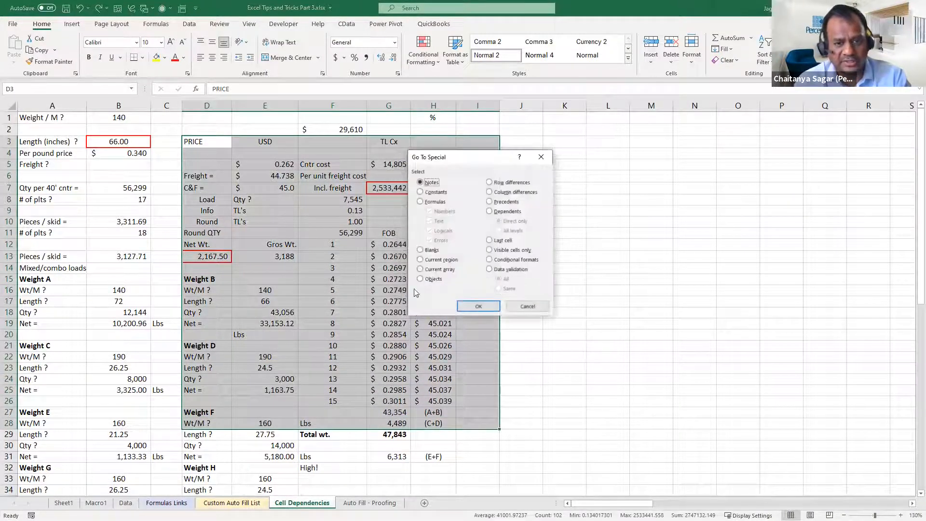
{"action": "left_click", "coordinate": [421, 201]}
{"action": "left_click", "coordinate": [466, 311]}
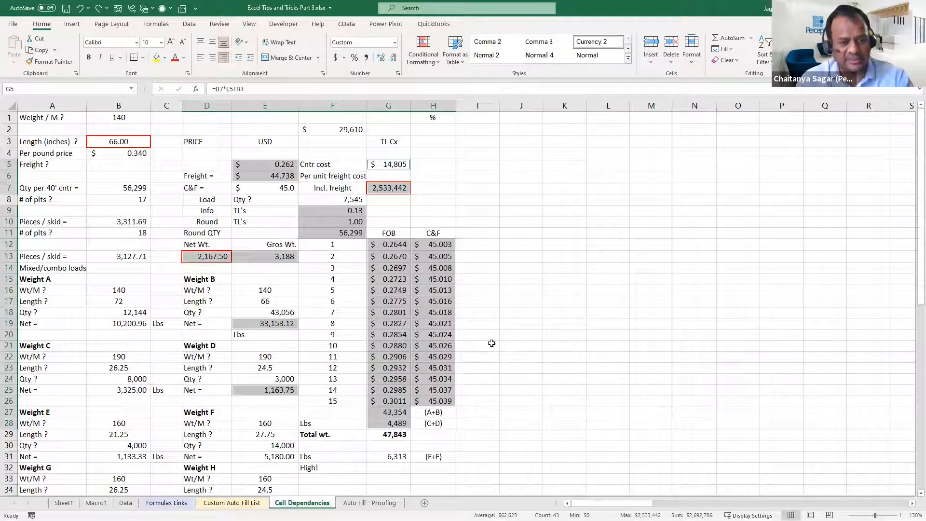
Step through the selected formula cells one by one as far as H12, inspecting the CEILING formula in F10 along the way
{"action": "key", "text": "Tab"}
{"action": "key", "text": "Tab"}
{"action": "key", "text": "Tab"}
{"action": "key", "text": "Tab"}
{"action": "key", "text": "Tab"}
{"action": "key", "text": "Tab"}
{"action": "key", "text": "Tab"}
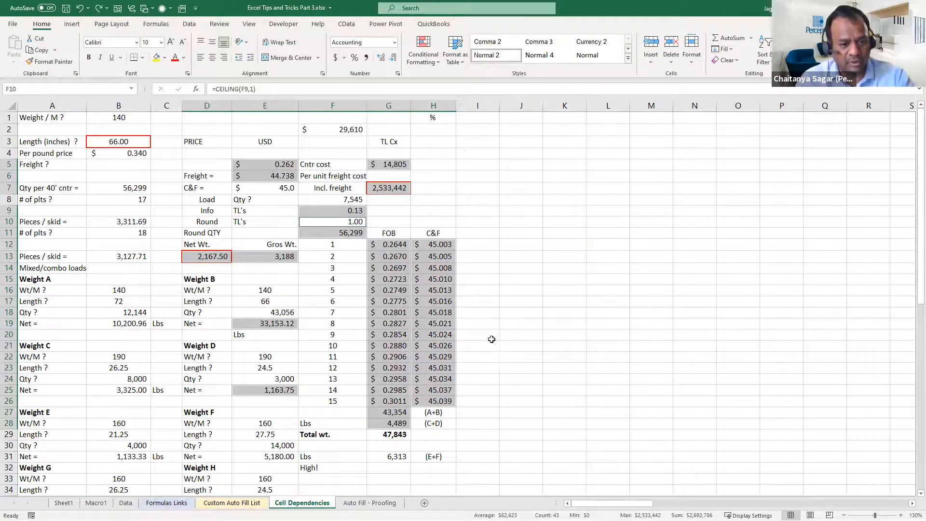
{"action": "key", "text": "F2"}
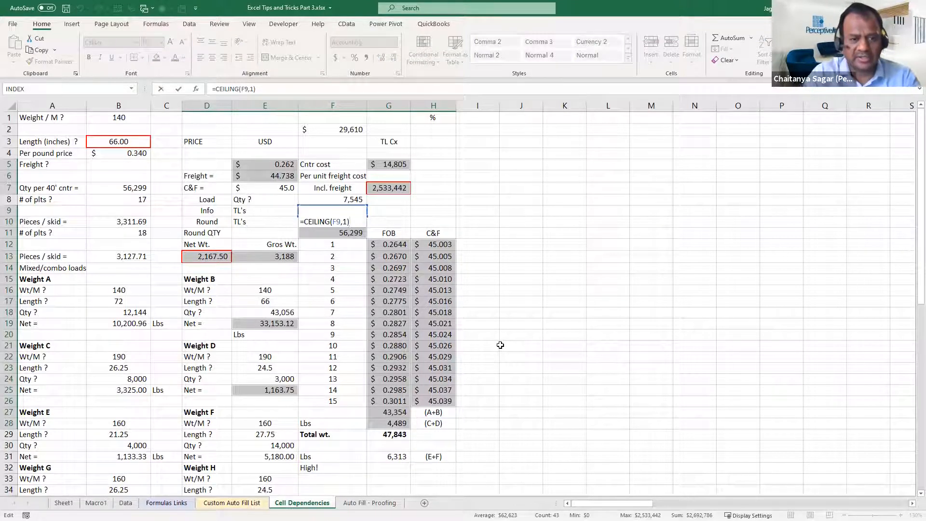
{"action": "key", "text": "Return"}
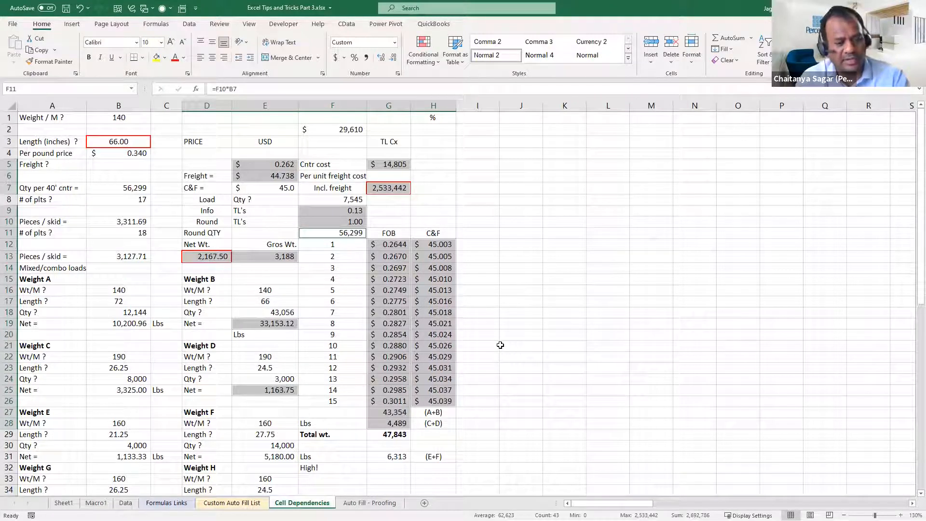
{"action": "key", "text": "Return"}
{"action": "key", "text": "Return"}
{"action": "key", "text": "Return"}
{"action": "key", "text": "Return"}
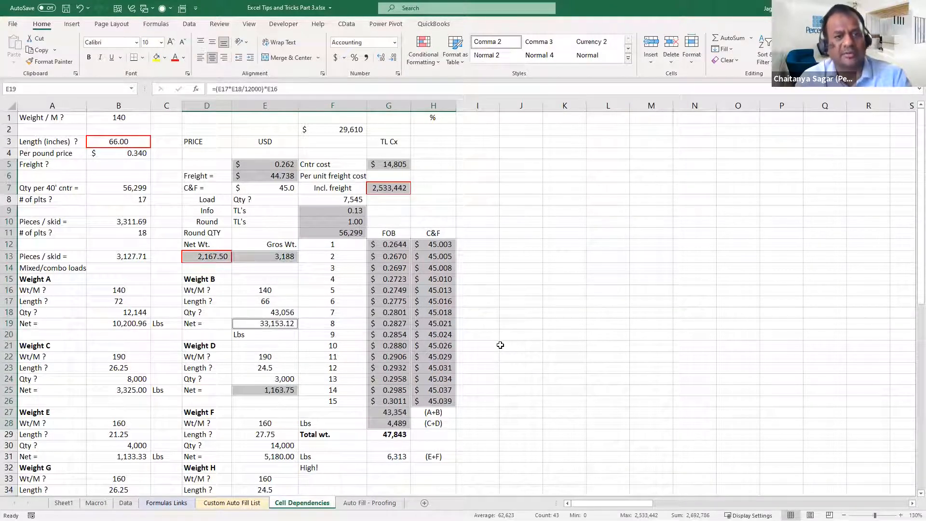
{"action": "key", "text": "Return"}
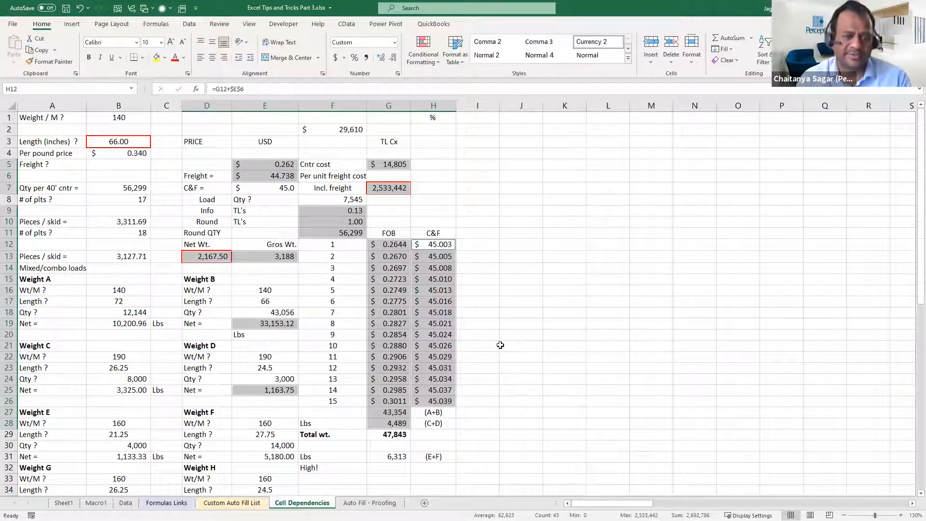
{"action": "key", "text": "ctrl+g"}
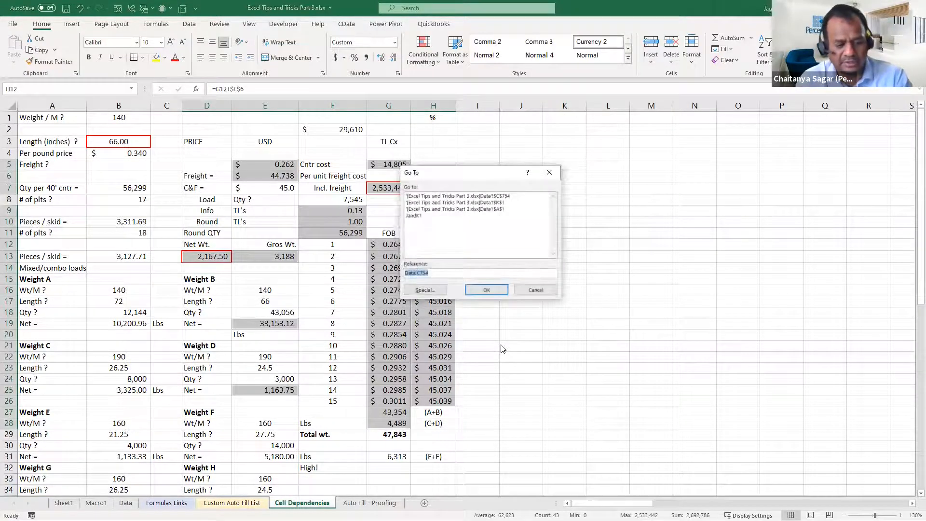
{"action": "key", "text": "alt+s"}
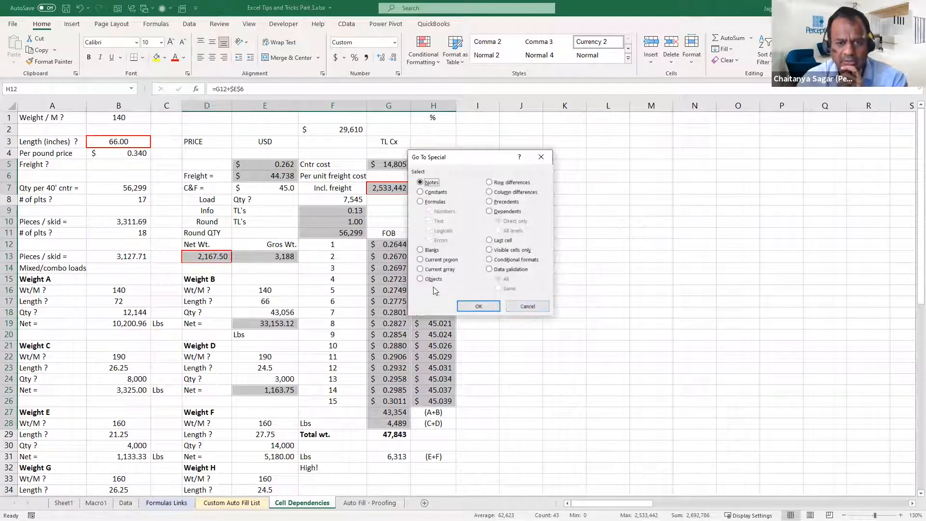
{"action": "left_click", "coordinate": [433, 253]}
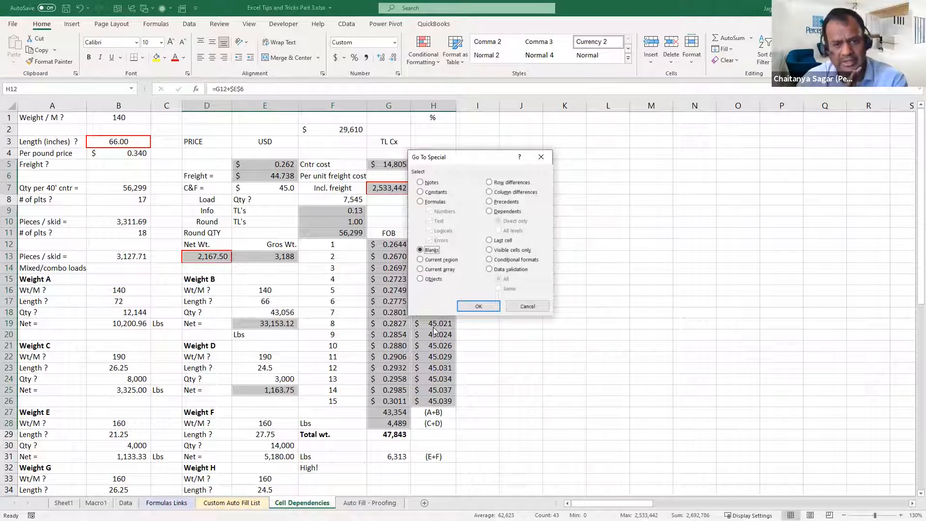
{"action": "left_click", "coordinate": [537, 307]}
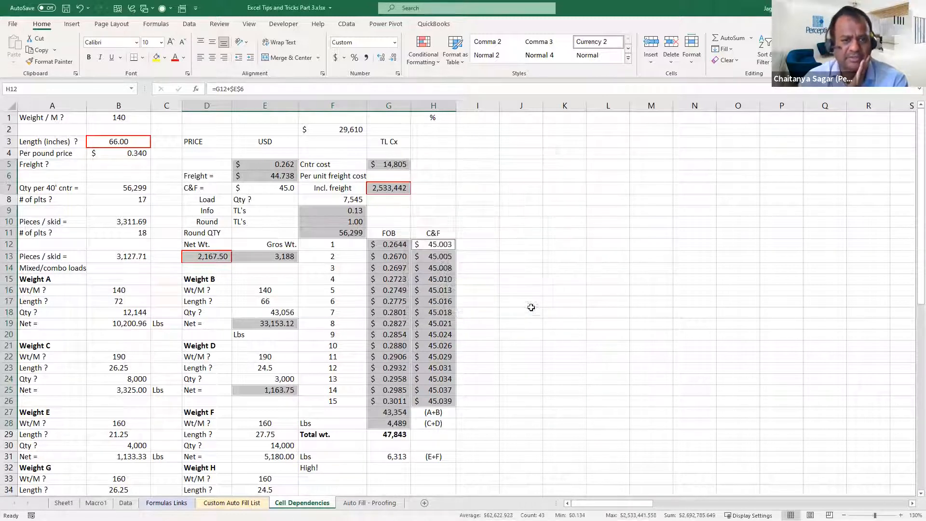
Create a copy of the Data sheet in the same workbook, placed before Sheet1
{"action": "scroll", "coordinate": [513, 337], "scroll_direction": "down", "scroll_amount": 6}
{"action": "scroll", "coordinate": [514, 363], "scroll_direction": "down", "scroll_amount": 15}
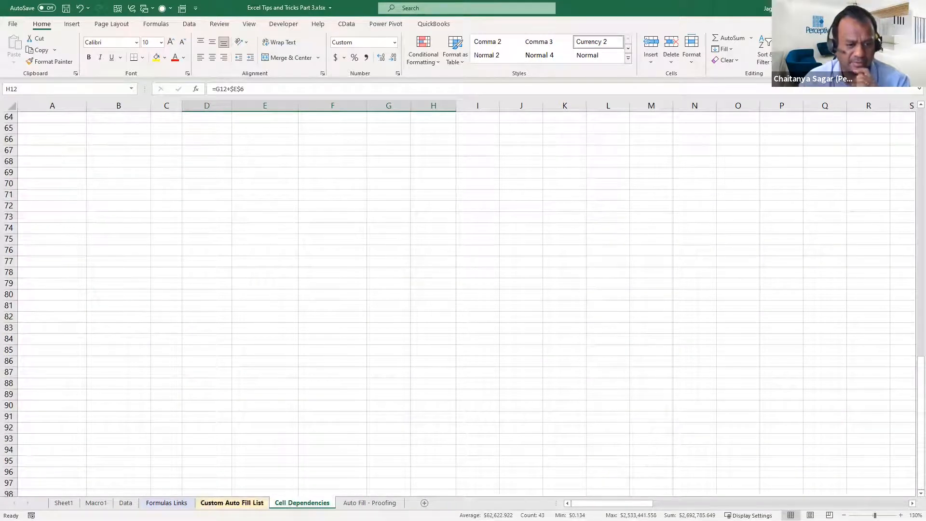
{"action": "left_click", "coordinate": [126, 502]}
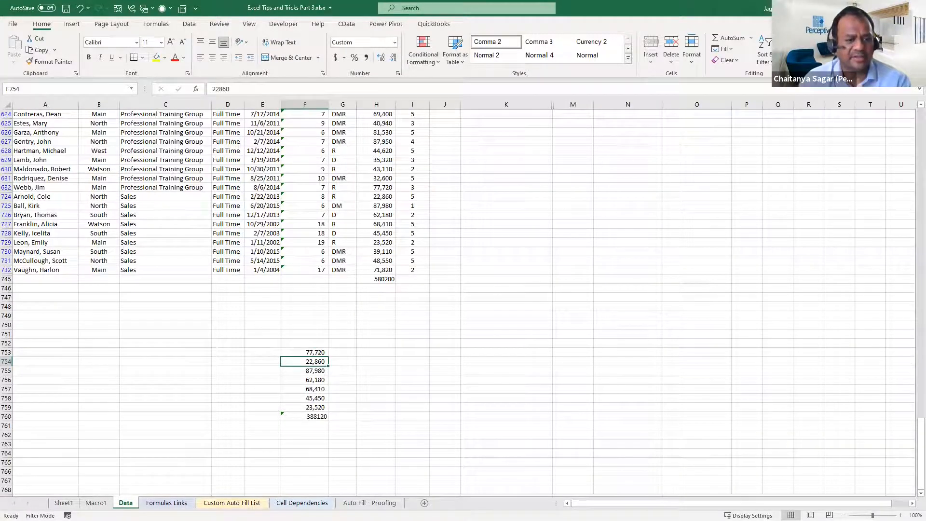
{"action": "right_click", "coordinate": [134, 502]}
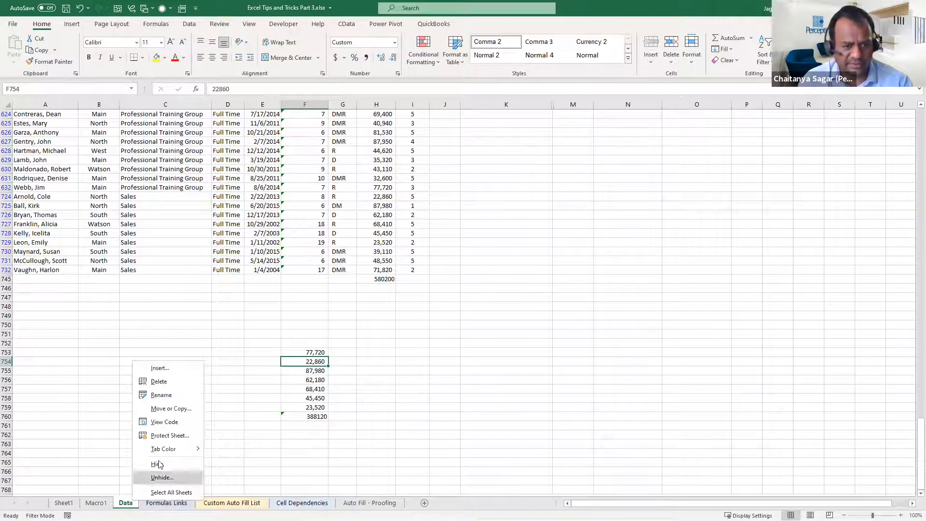
{"action": "left_click", "coordinate": [171, 409]}
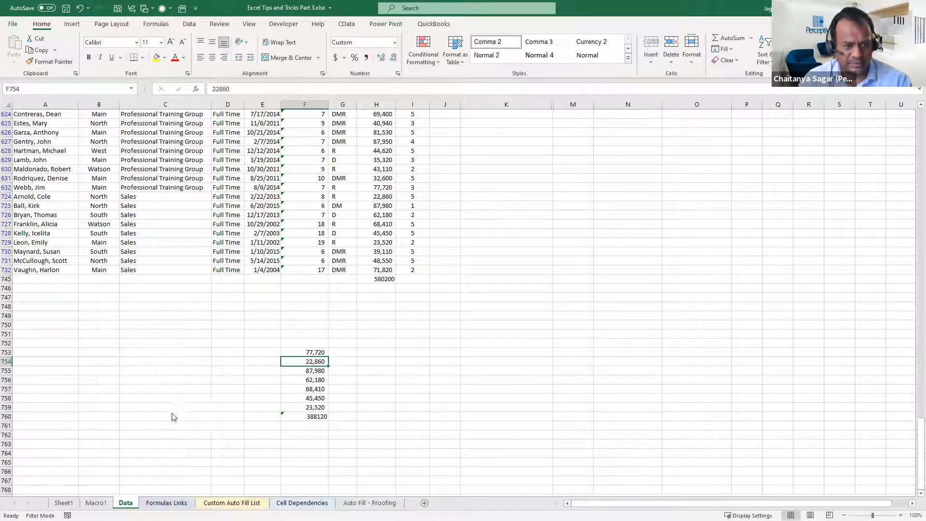
{"action": "left_click", "coordinate": [107, 465]}
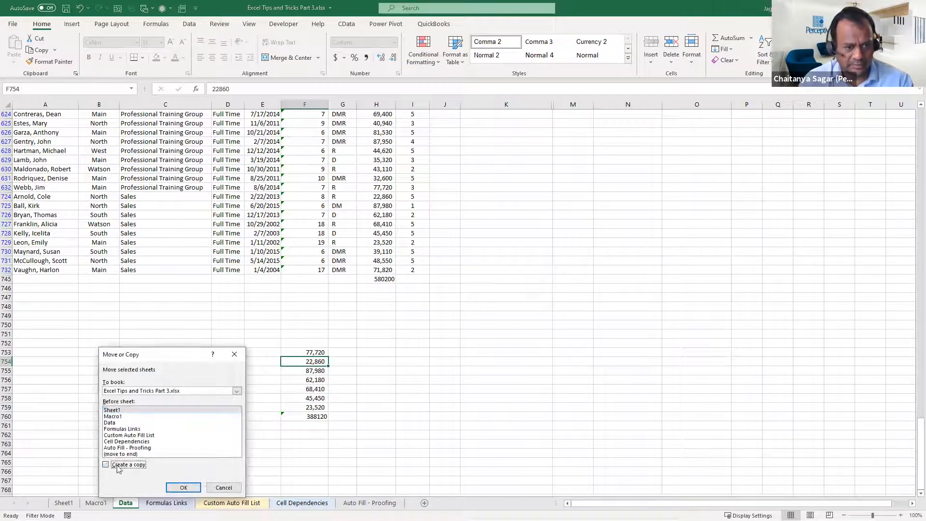
{"action": "left_click", "coordinate": [183, 487]}
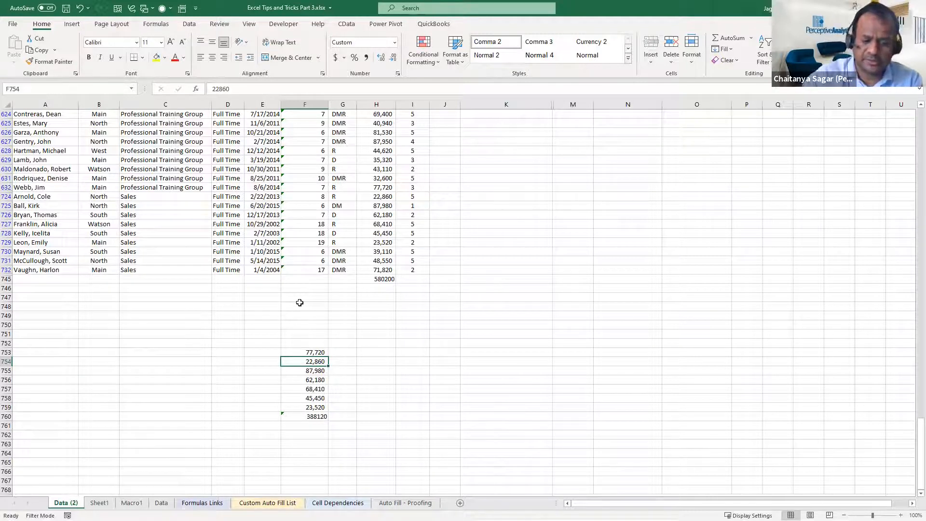
Remove the filter from the copied data sheet and go to the Department header in C1
{"action": "key", "text": "ctrl+shift+l"}
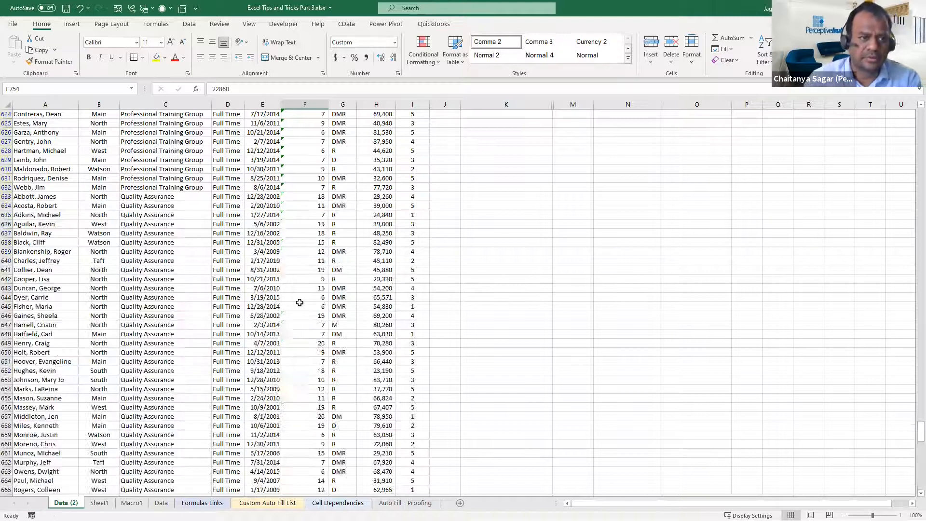
{"action": "scroll", "coordinate": [299, 303], "scroll_direction": "up", "scroll_amount": 20}
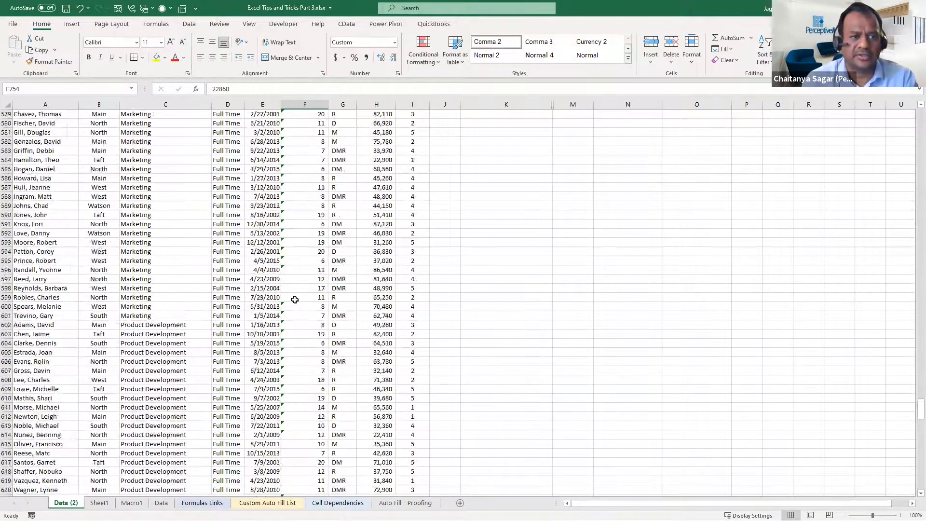
{"action": "key", "text": "ctrl+Up"}
{"action": "key", "text": "ctrl+Up"}
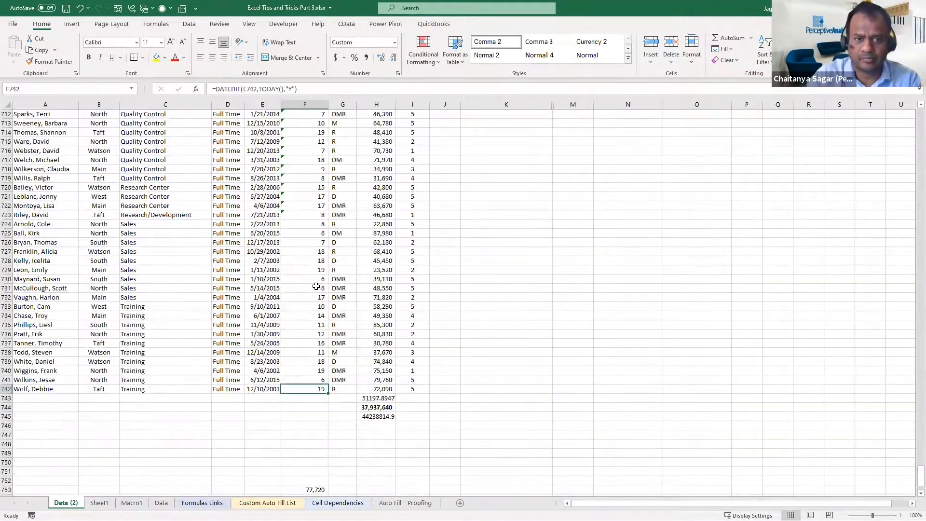
{"action": "key", "text": "Left"}
{"action": "key", "text": "Left"}
{"action": "key", "text": "Left"}
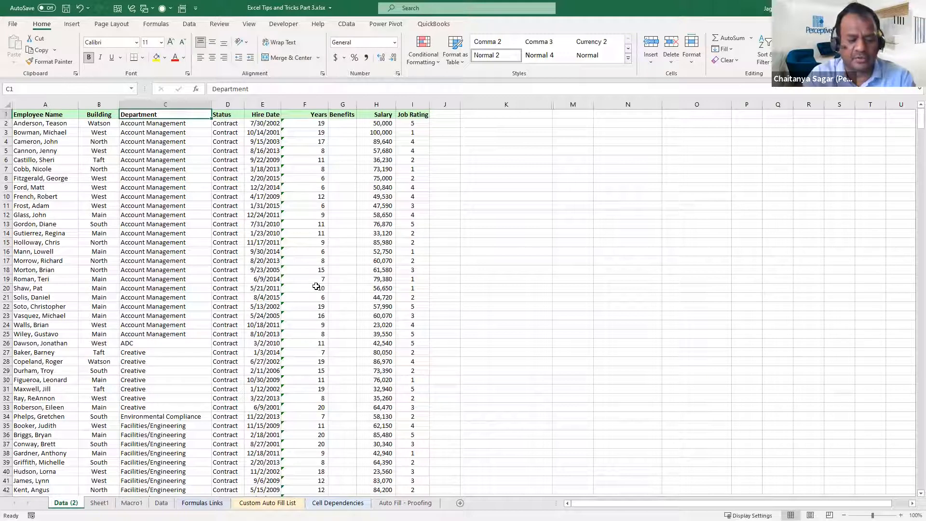
{"action": "key", "text": "ctrl+shift+l"}
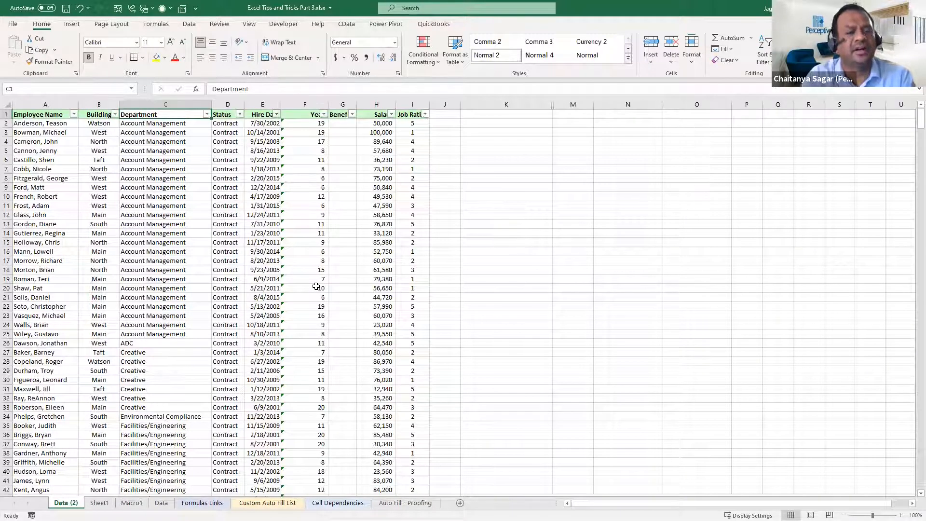
{"action": "key", "text": "ctrl+shift+l"}
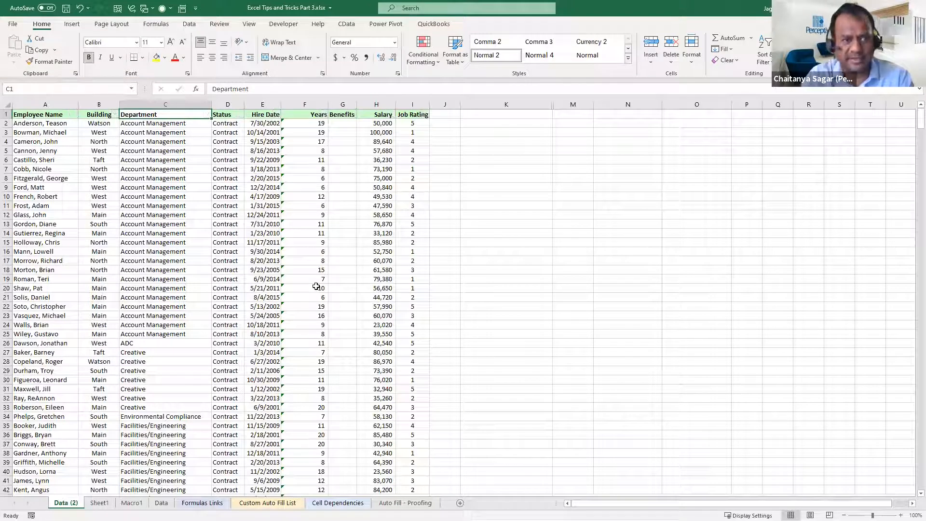
{"action": "key", "text": "Left"}
{"action": "key", "text": "Left"}
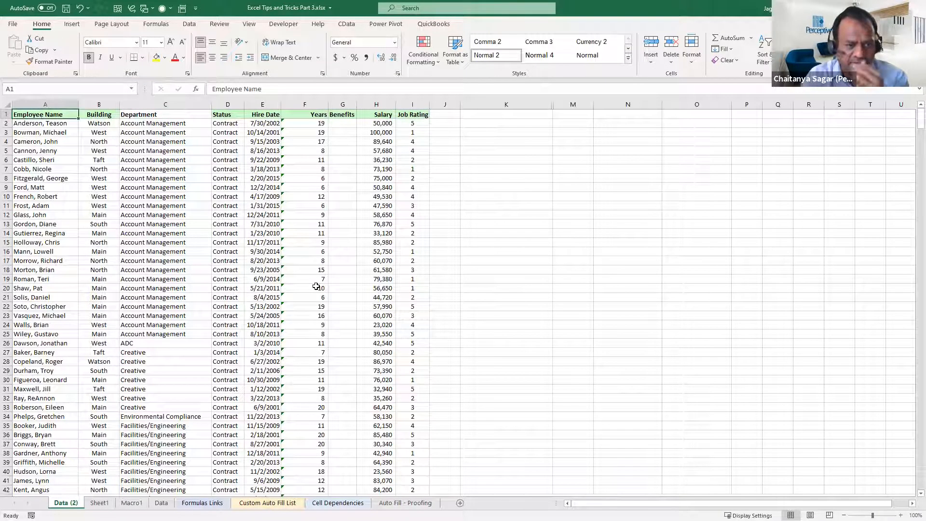
Turn on filtering for the employee table and filter the Department column to show only Creative
{"action": "left_click", "coordinate": [208, 244]}
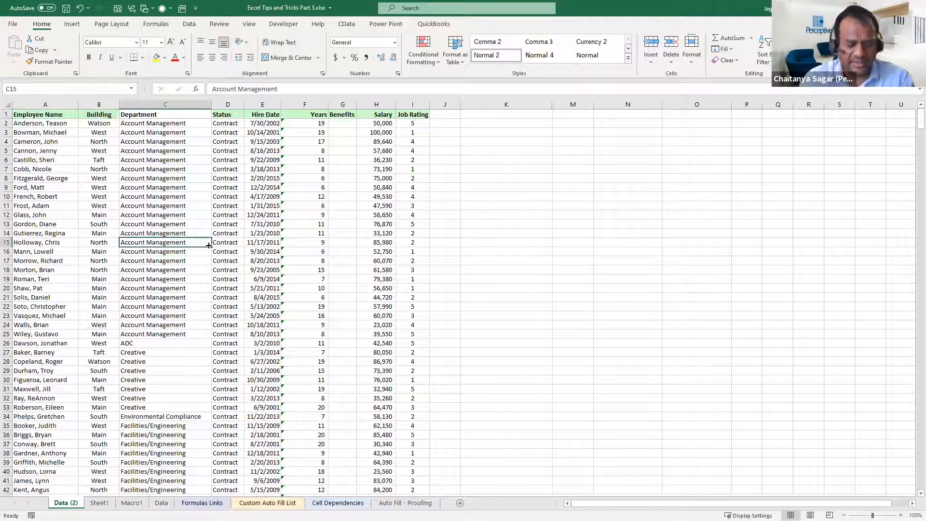
{"action": "left_click", "coordinate": [141, 354]}
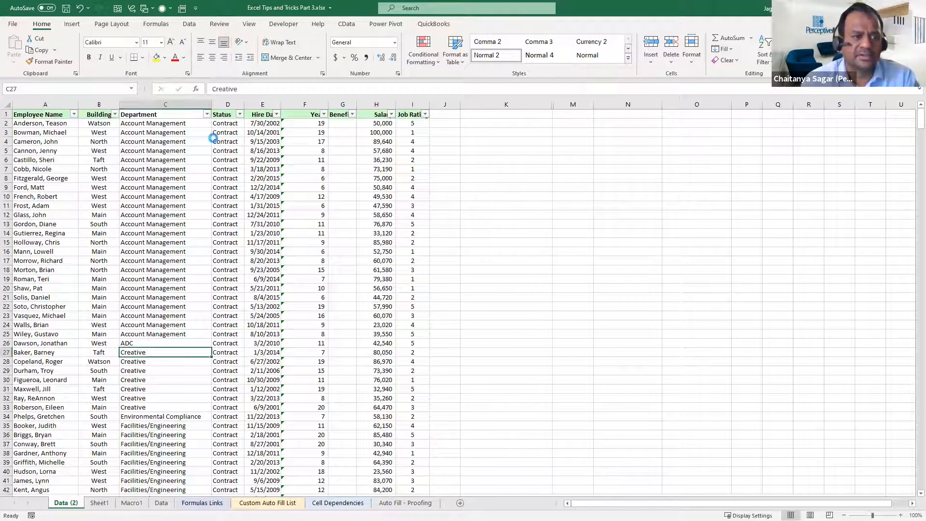
{"action": "left_click", "coordinate": [207, 114]}
{"action": "left_click", "coordinate": [128, 228]}
{"action": "left_click", "coordinate": [125, 254]}
{"action": "left_click", "coordinate": [149, 319]}
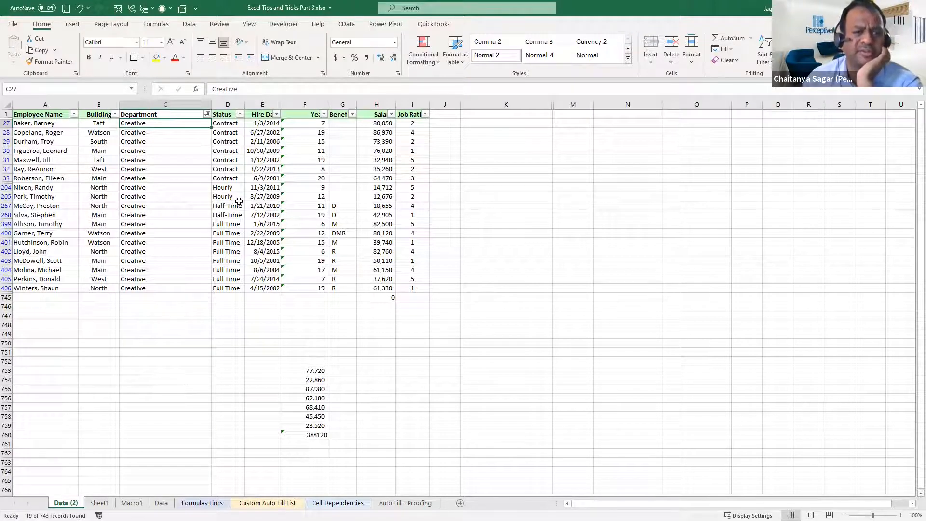
Clear the contents of the first hourly Creative employee's record in A204:I204
{"action": "left_click_drag", "start_coordinate": [231, 189], "coordinate": [238, 198]}
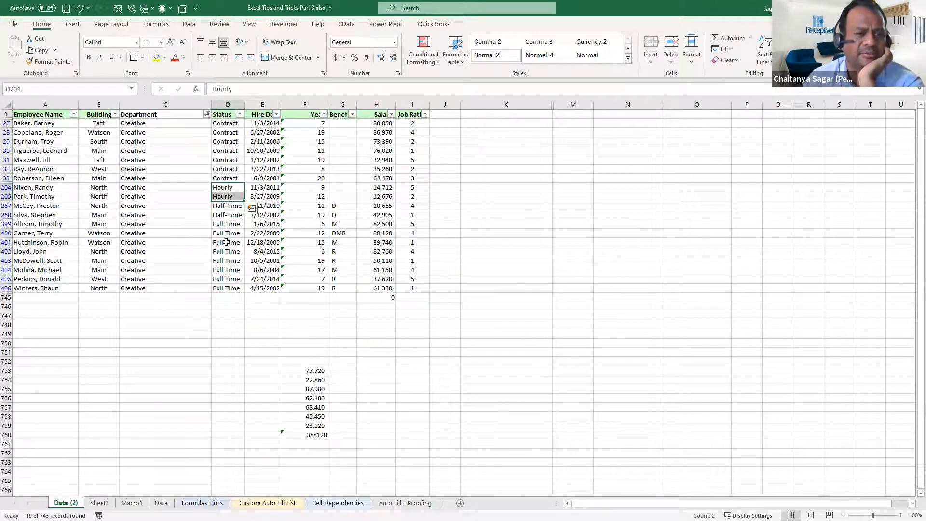
{"action": "left_click", "coordinate": [66, 186]}
{"action": "left_click_drag", "start_coordinate": [66, 186], "coordinate": [413, 188]}
{"action": "key", "text": "Delete"}
Clear the contents of the remaining hourly Creative employee's record in A205:I205
{"action": "key", "text": "Down"}
{"action": "key", "text": "shift+Right"}
{"action": "key", "text": "shift+Right"}
{"action": "key", "text": "shift+Right"}
{"action": "key", "text": "shift+Right"}
{"action": "key", "text": "shift+Right"}
{"action": "key", "text": "shift+Right"}
{"action": "key", "text": "shift+Right"}
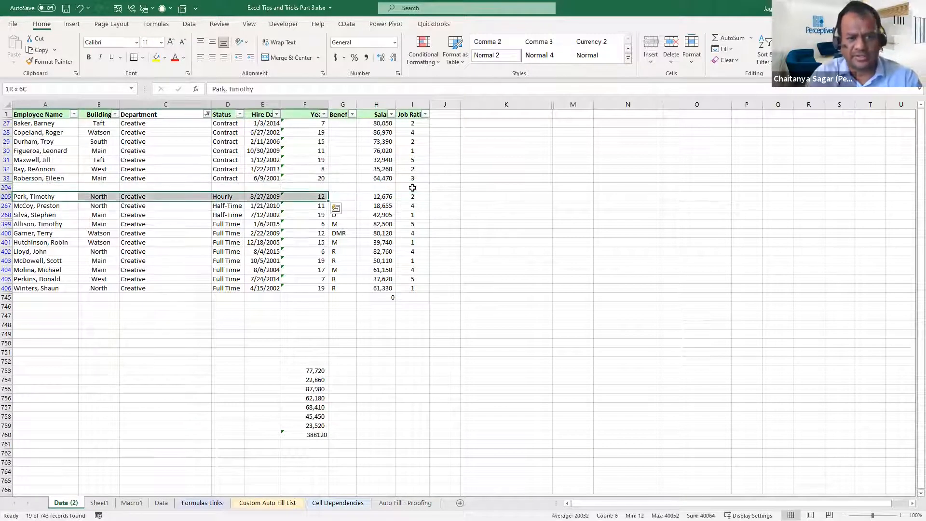
{"action": "key", "text": "shift+Right"}
{"action": "key", "text": "Delete"}
{"action": "key", "text": "Right"}
{"action": "key", "text": "Left"}
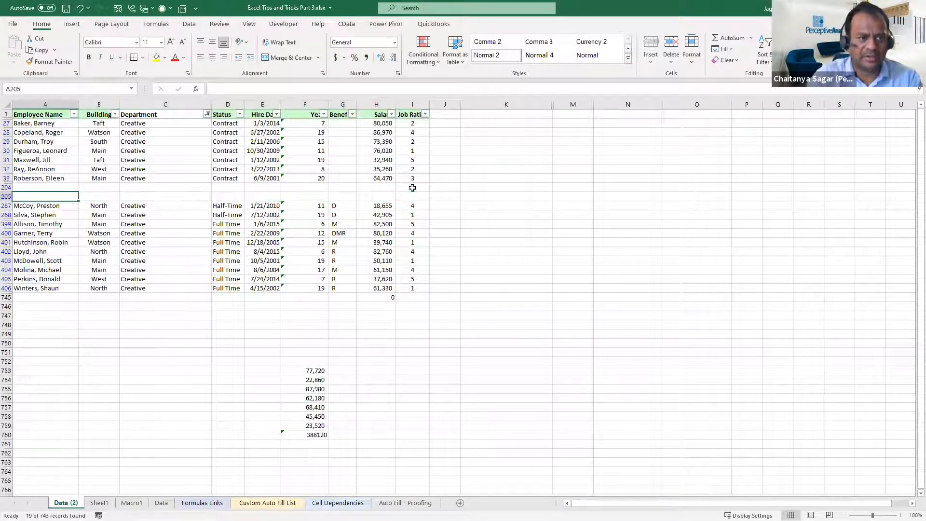
Turn off filtering on the employee table and check the emptied rows 204 and 205 among the full data
{"action": "key", "text": "ctrl+shift+l"}
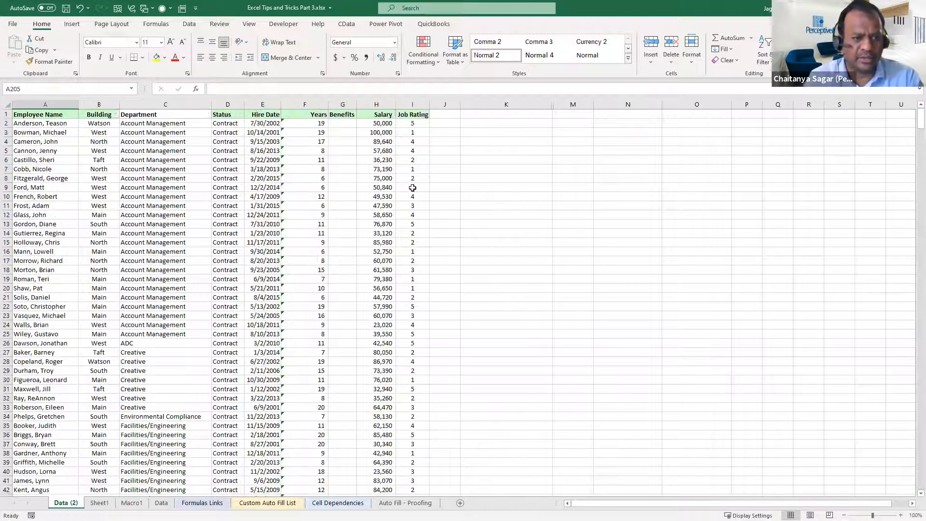
{"action": "key", "text": "Down"}
{"action": "key", "text": "Down"}
{"action": "key", "text": "Down"}
{"action": "key", "text": "Down"}
{"action": "key", "text": "Down"}
{"action": "key", "text": "Down"}
{"action": "key", "text": "Down"}
{"action": "key", "text": "Down"}
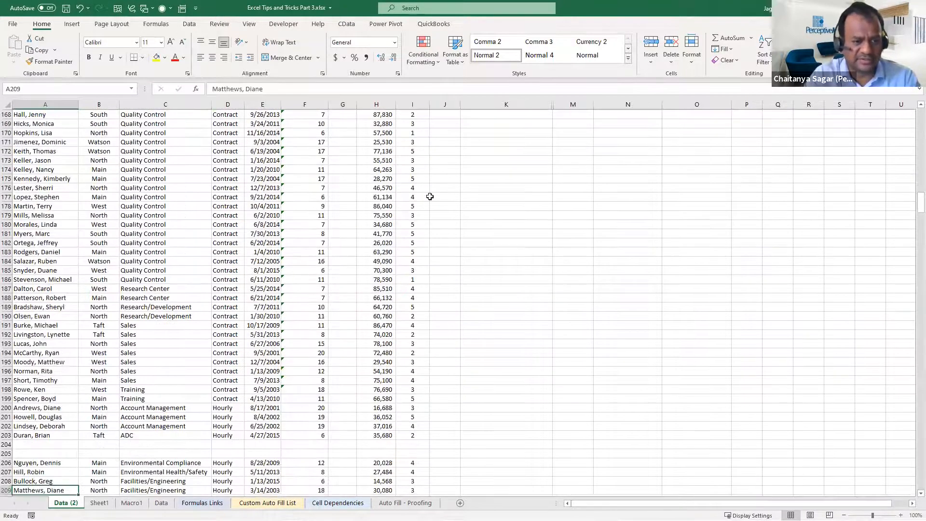
{"action": "key", "text": "Up"}
{"action": "key", "text": "Up"}
{"action": "key", "text": "Up"}
{"action": "key", "text": "Up"}
{"action": "key", "text": "Up"}
{"action": "key", "text": "Up"}
{"action": "key", "text": "Up"}
{"action": "key", "text": "Up"}
{"action": "key", "text": "Up"}
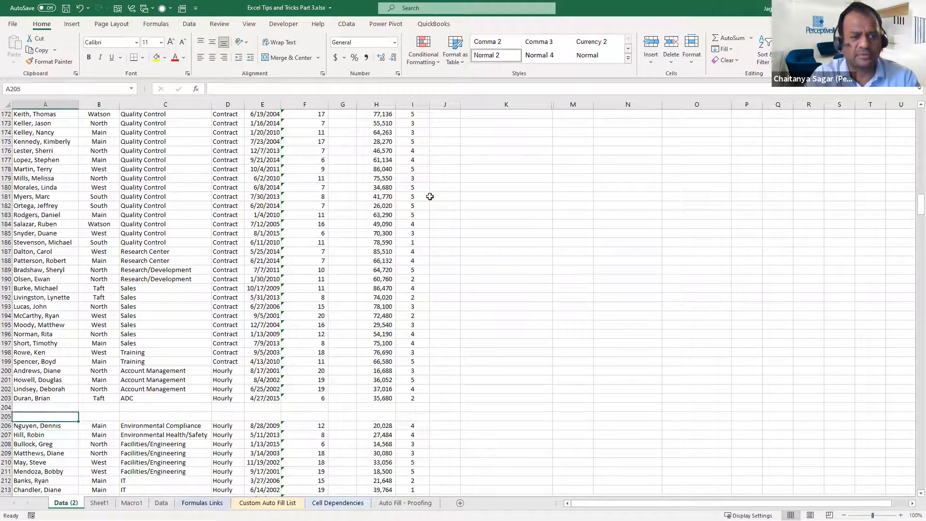
Select the range A1:M742 and use Go To Special to select all its blank cells
{"action": "key", "text": "ctrl+Up"}
{"action": "key", "text": "ctrl+Up"}
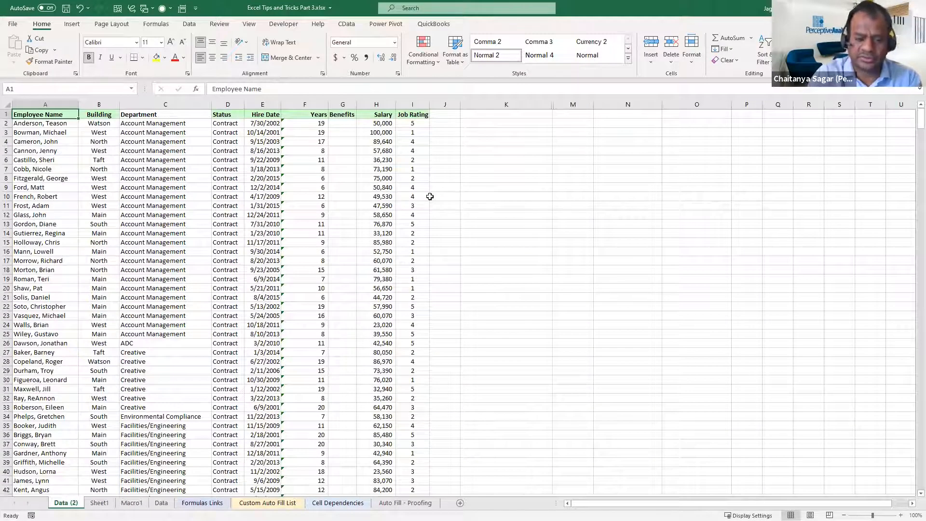
{"action": "key", "text": "ctrl+shift+End"}
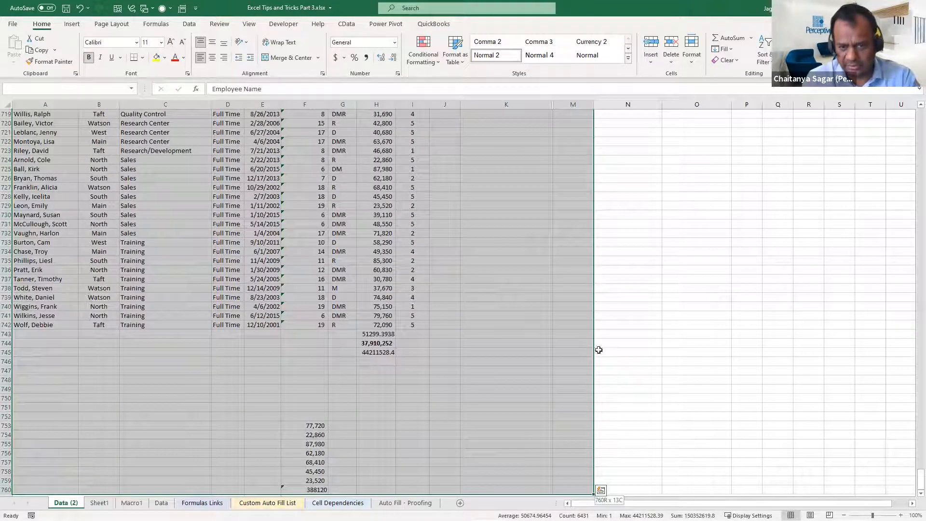
{"action": "left_click", "coordinate": [577, 326], "text": "shift"}
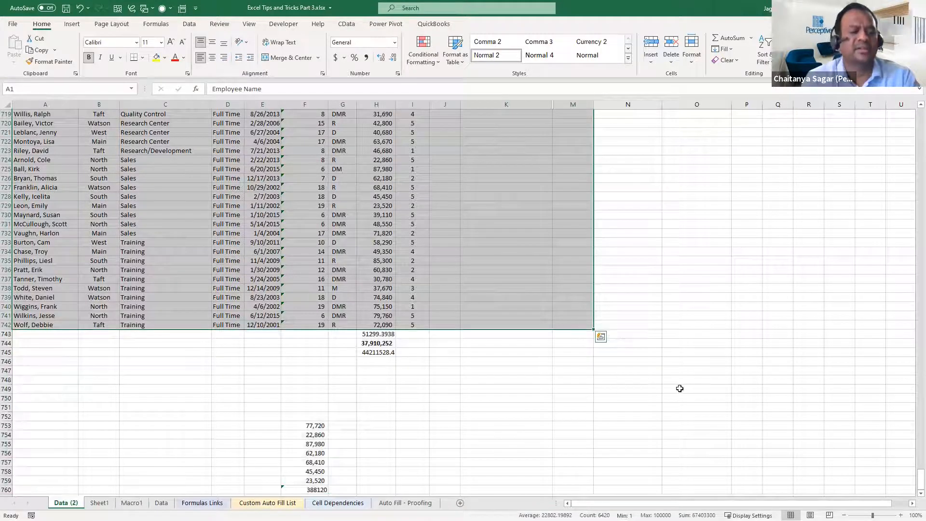
{"action": "key", "text": "ctrl+g"}
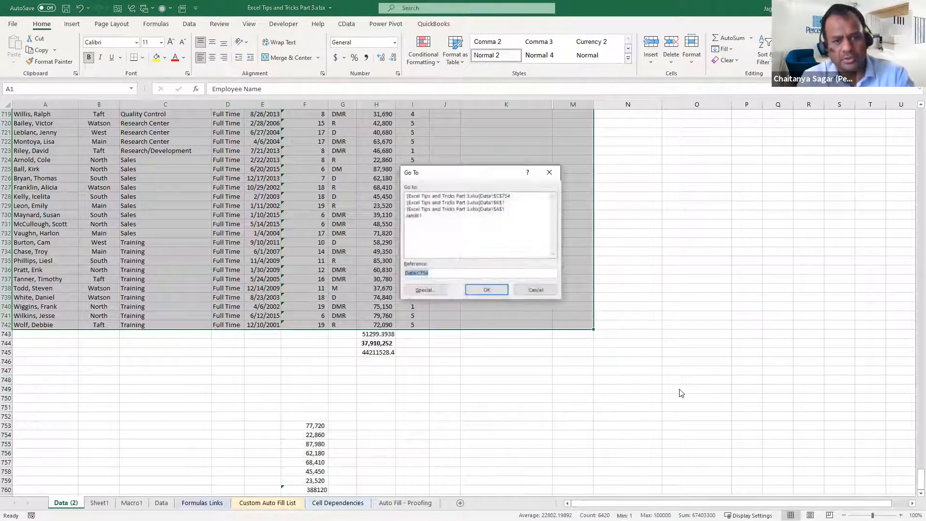
{"action": "key", "text": "alt+s"}
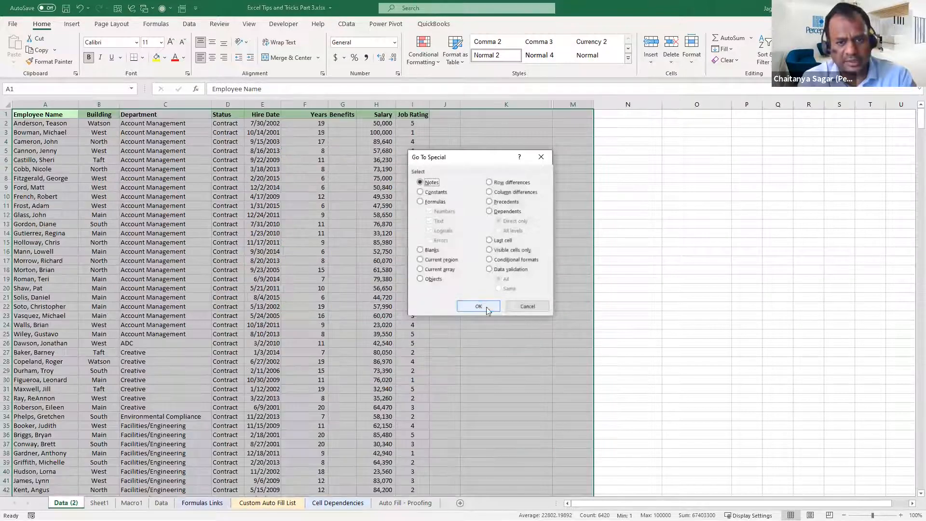
{"action": "left_click", "coordinate": [432, 250]}
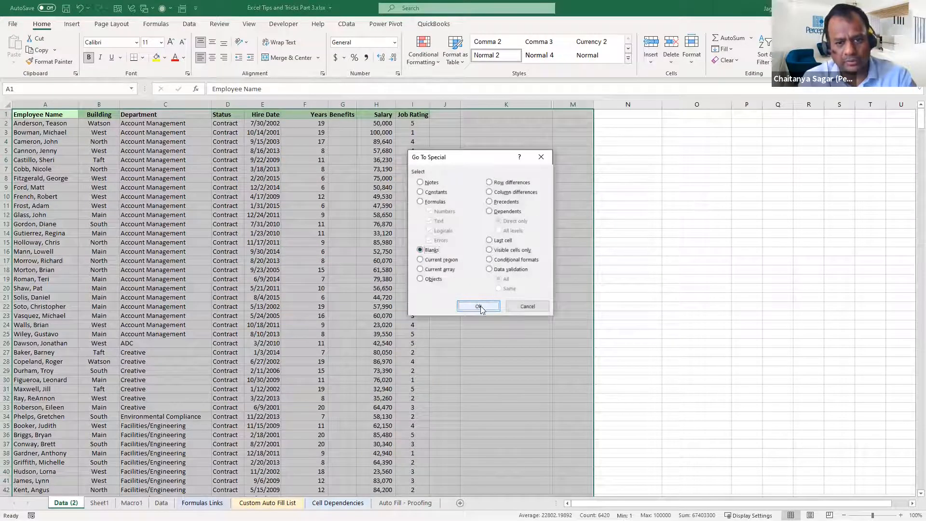
{"action": "left_click", "coordinate": [478, 306]}
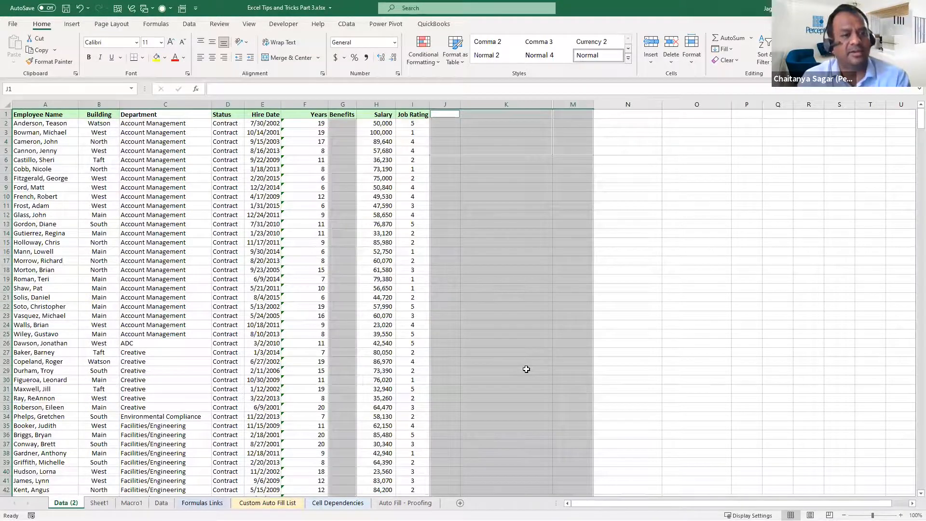
{"action": "scroll", "coordinate": [483, 360], "scroll_direction": "down", "scroll_amount": 1}
{"action": "scroll", "coordinate": [444, 352], "scroll_direction": "up", "scroll_amount": 1}
Select the Employee Name column A and use Go To Special to select only its blank cells
{"action": "left_click", "coordinate": [99, 187]}
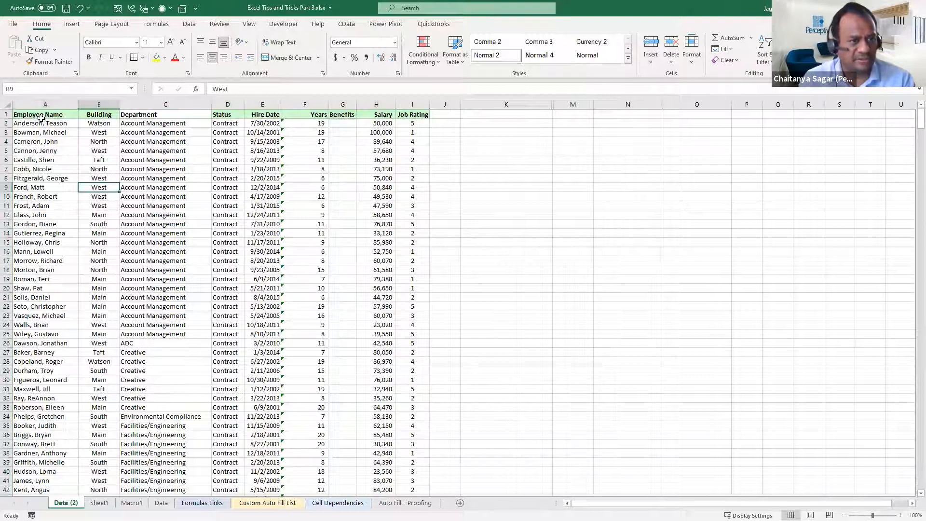
{"action": "left_click", "coordinate": [44, 104]}
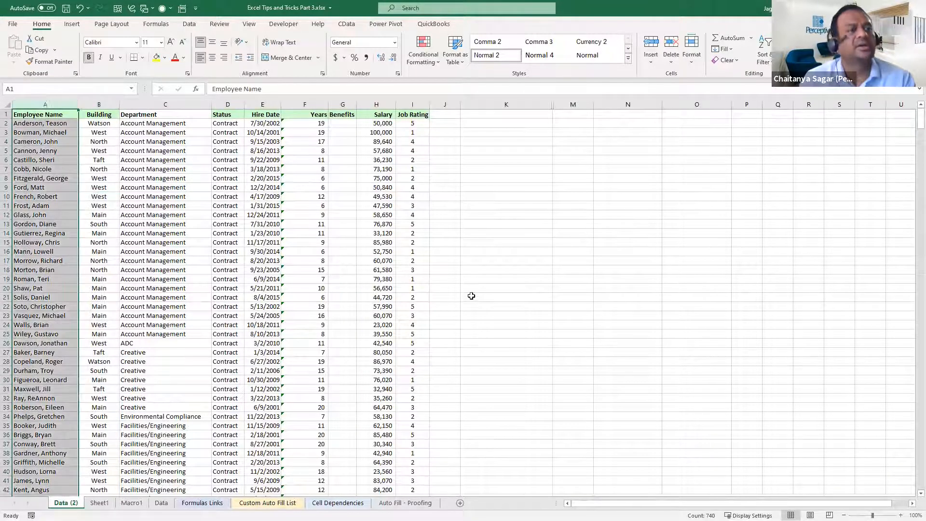
{"action": "key", "text": "ctrl+g"}
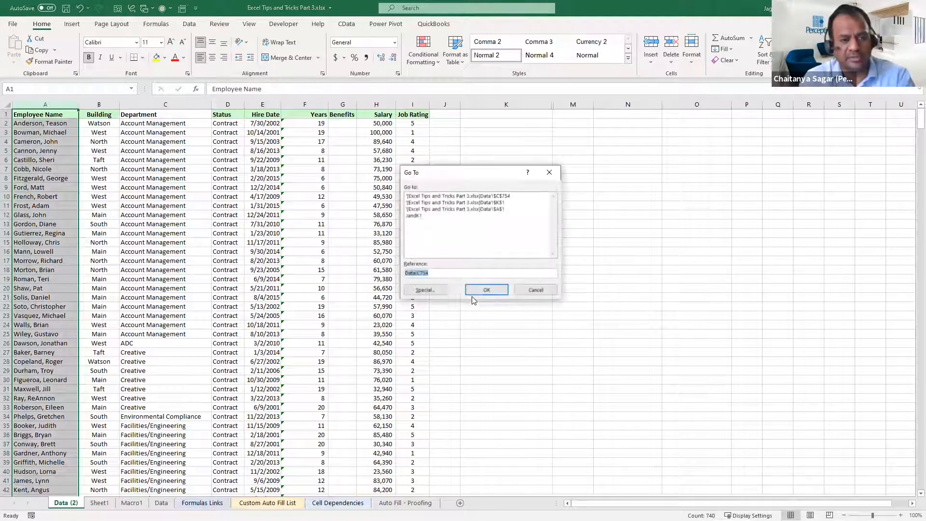
{"action": "key", "text": "alt+s"}
{"action": "left_click", "coordinate": [430, 250]}
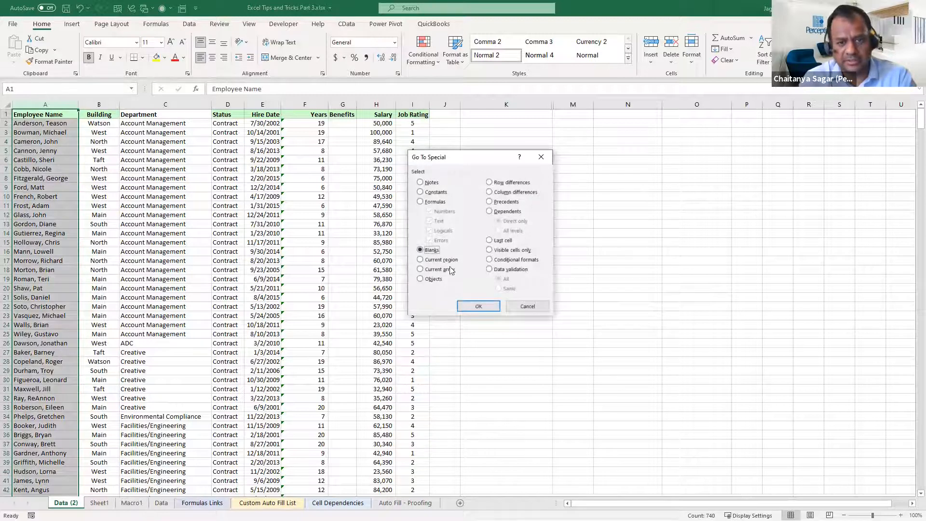
{"action": "left_click", "coordinate": [478, 306]}
{"action": "scroll", "coordinate": [511, 318], "scroll_direction": "down", "scroll_amount": 20}
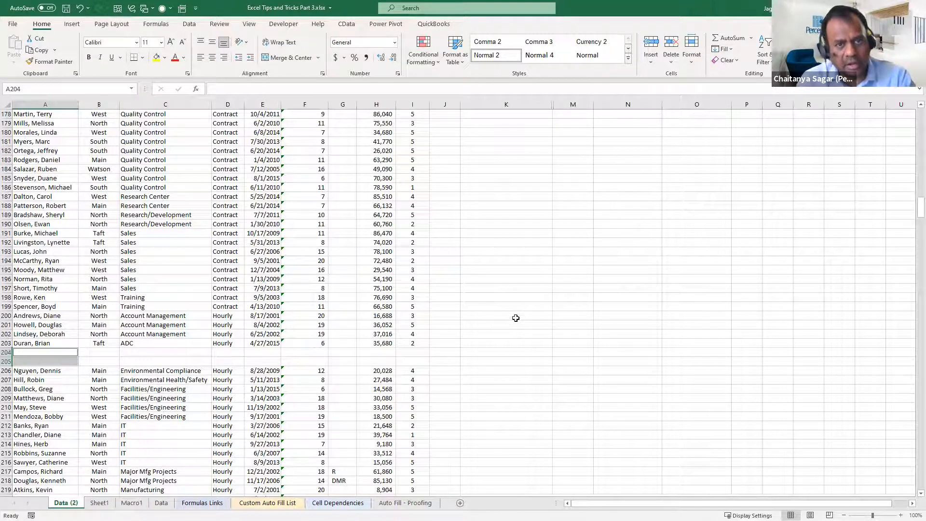
{"action": "key", "text": "alt+e"}
{"action": "key", "text": "d"}
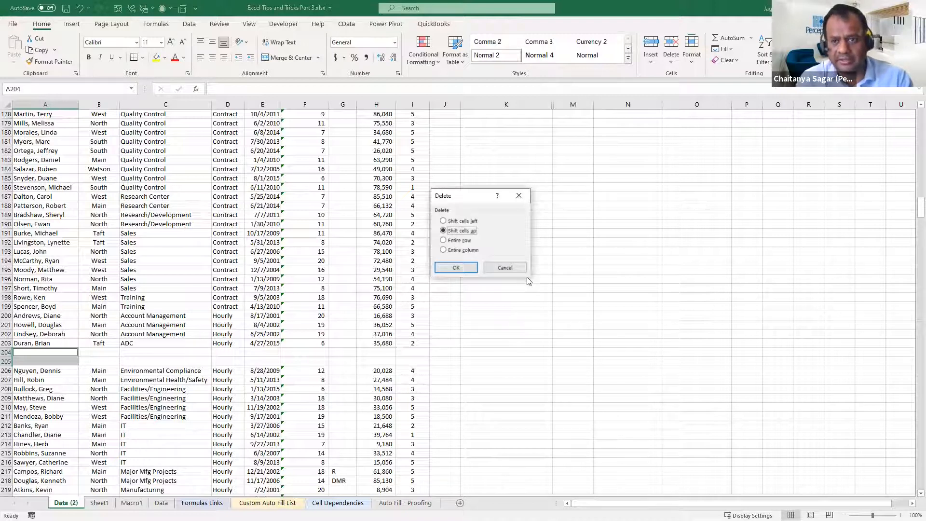
{"action": "left_click", "coordinate": [512, 267]}
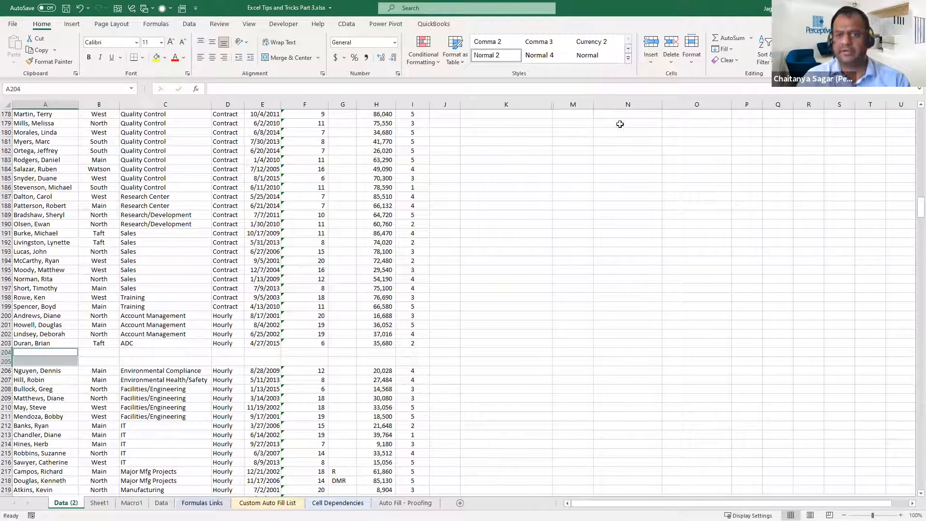
Delete the entire sheet rows containing the selected blank Employee Name cells, rows 204 and 205
{"action": "left_click", "coordinate": [672, 60]}
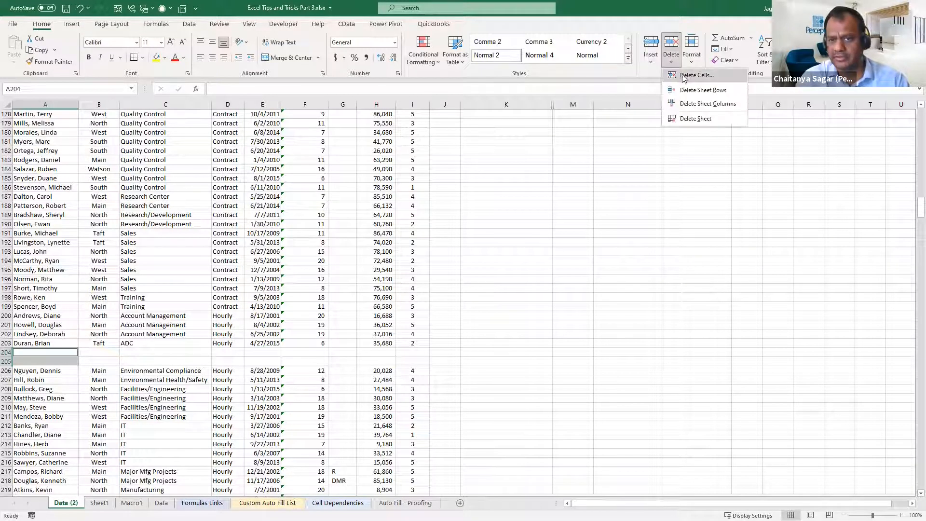
{"action": "left_click", "coordinate": [713, 91]}
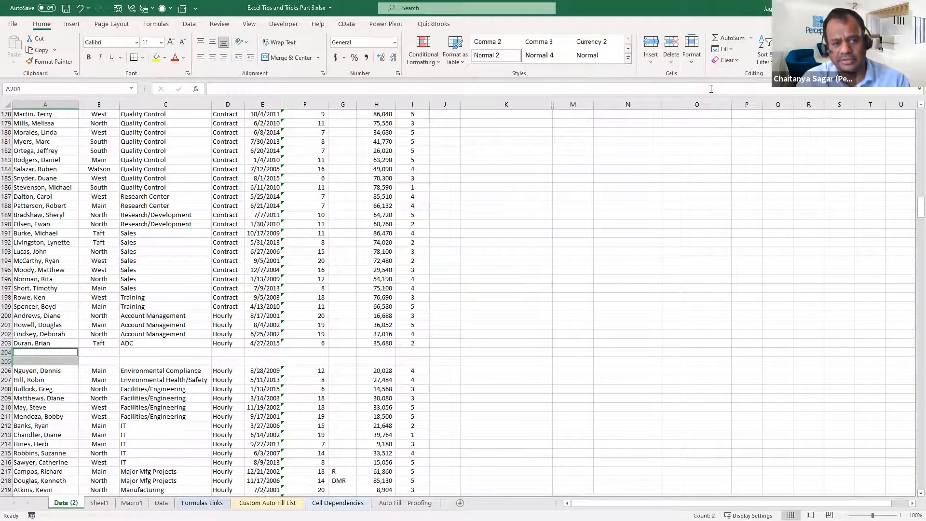
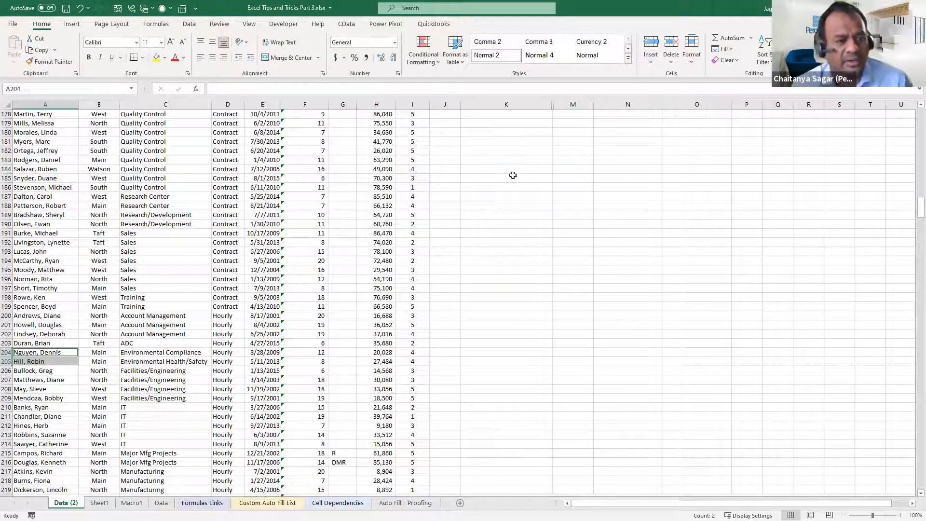
{"action": "left_click", "coordinate": [65, 205]}
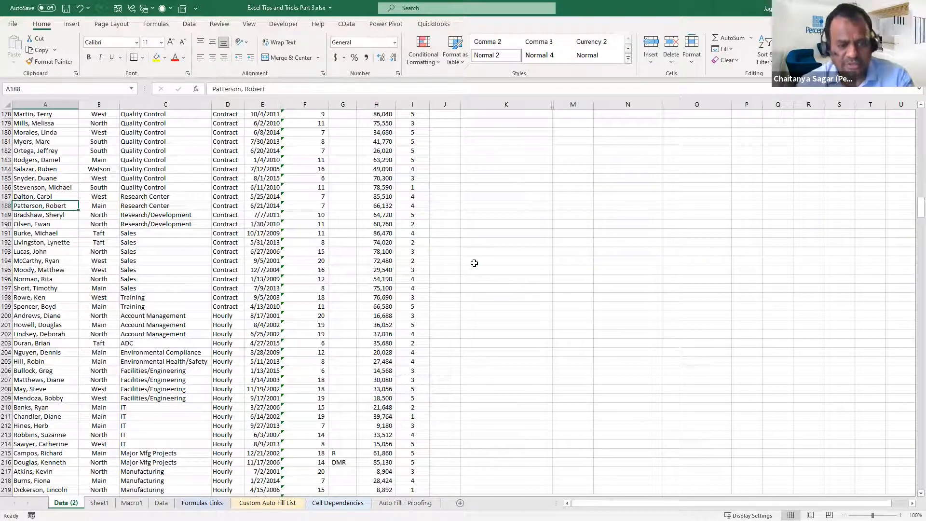
{"action": "key", "text": "F5"}
{"action": "key", "text": "alt+s"}
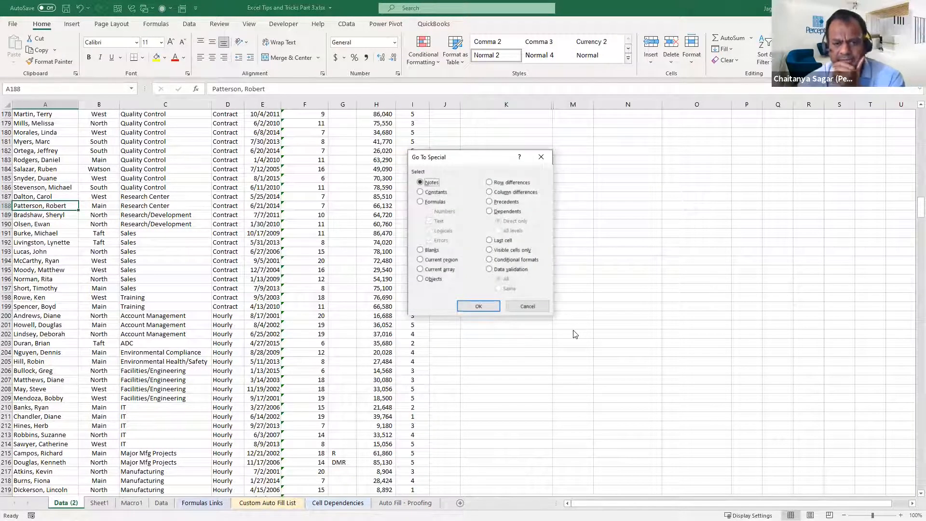
{"action": "left_click", "coordinate": [433, 279]}
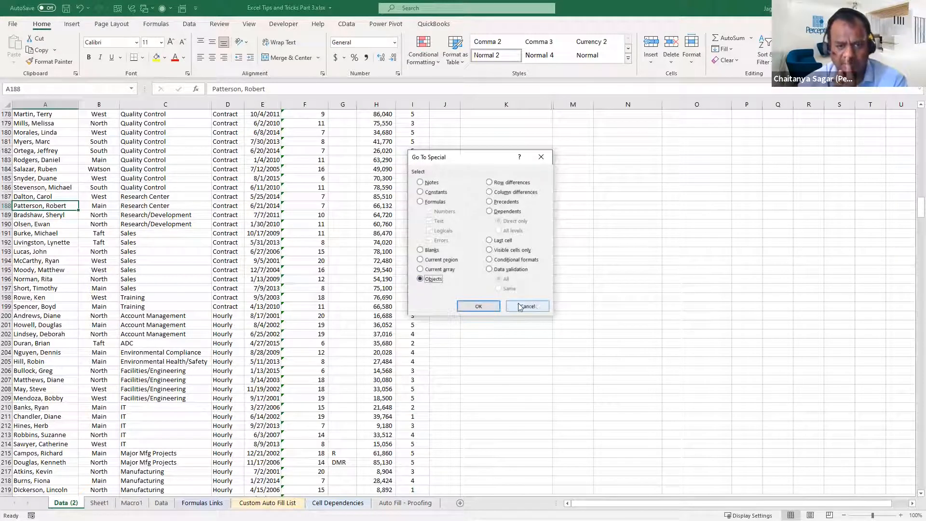
{"action": "left_click", "coordinate": [535, 305]}
{"action": "left_click", "coordinate": [486, 370]}
Look through the Formulas Links, Custom Auto Fill List and Cell Dependencies sheets and go to the Auto Fill - Proofing sheet
{"action": "left_click", "coordinate": [212, 503]}
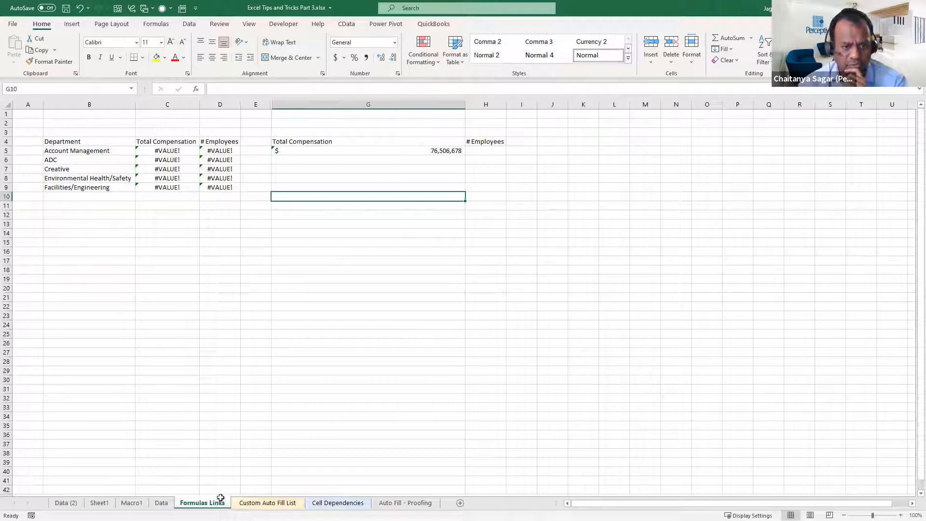
{"action": "left_click", "coordinate": [267, 503]}
{"action": "left_click", "coordinate": [338, 503]}
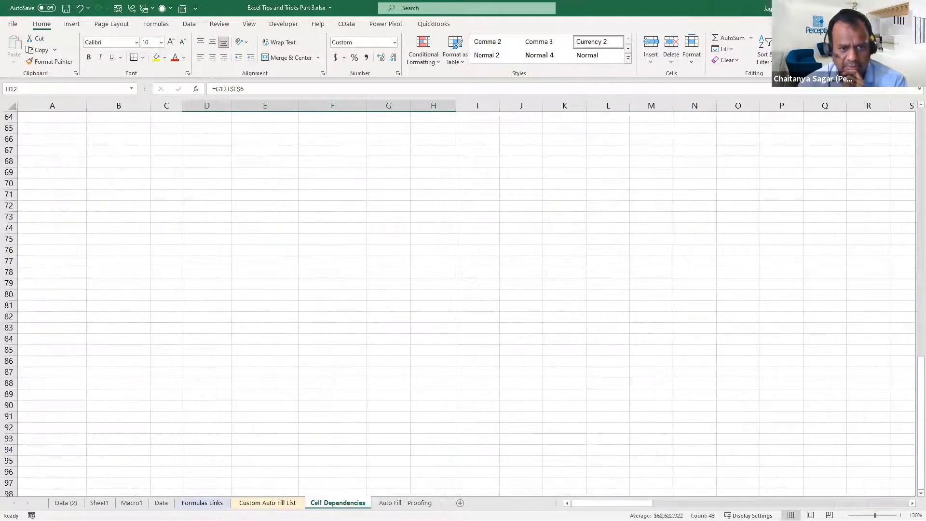
{"action": "left_click", "coordinate": [406, 503]}
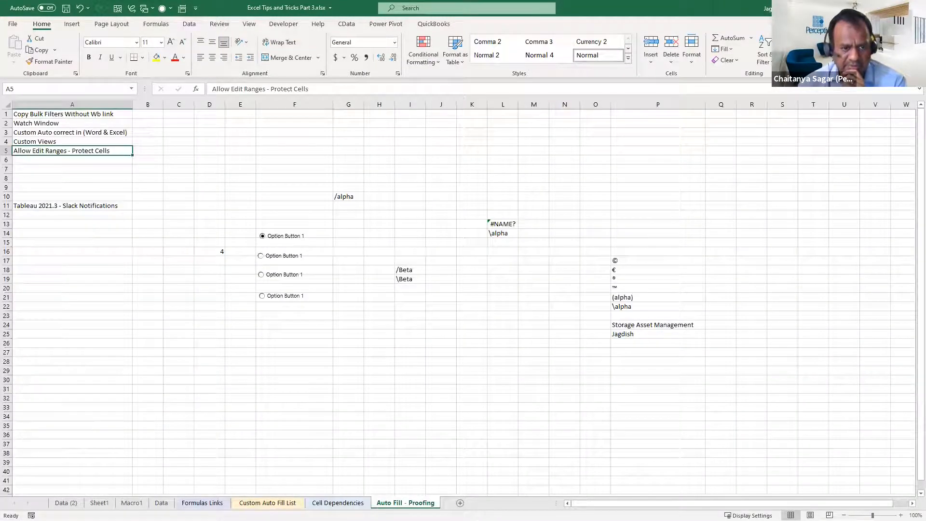
{"action": "left_click", "coordinate": [399, 296]}
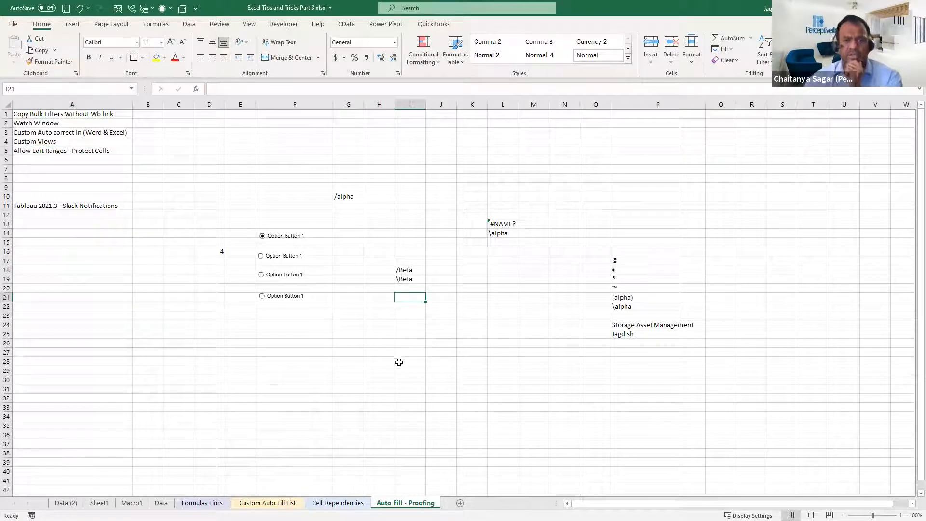
Try the option buttons in column F one after another, leaving the lowest one chosen, and select cell F24
{"action": "left_click", "coordinate": [285, 259]}
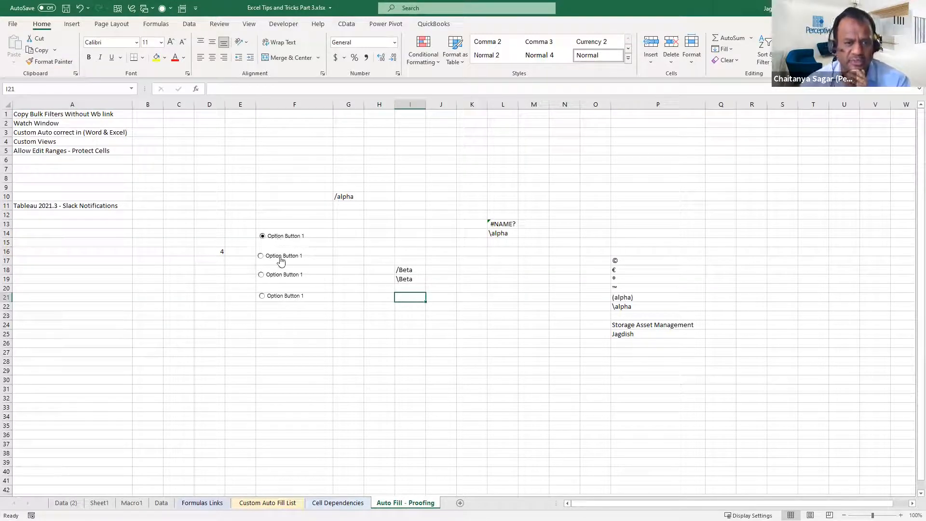
{"action": "left_click", "coordinate": [284, 277]}
{"action": "left_click", "coordinate": [286, 297]}
{"action": "left_click", "coordinate": [295, 328]}
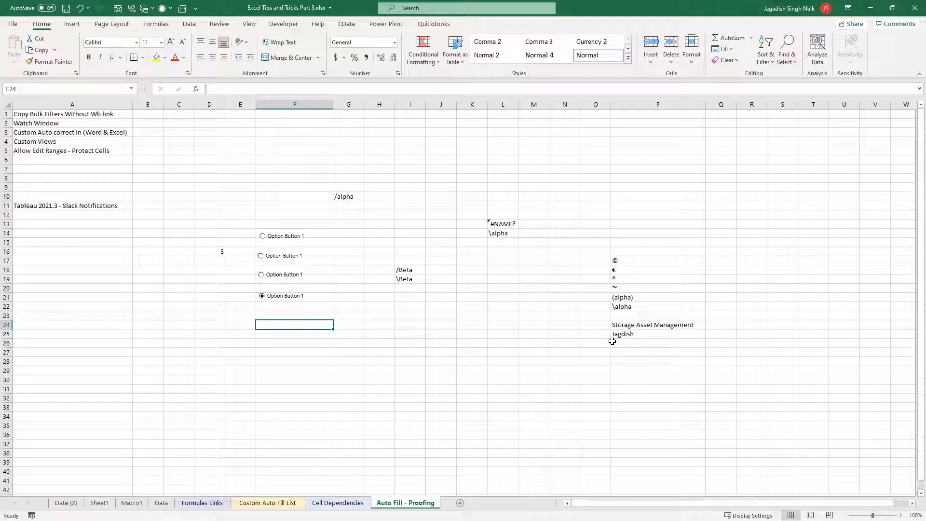
Use Go To Special to select every object on the Auto Fill - Proofing sheet, and clear the selection at cell I25
{"action": "key", "text": "F5"}
{"action": "left_click", "coordinate": [424, 290]}
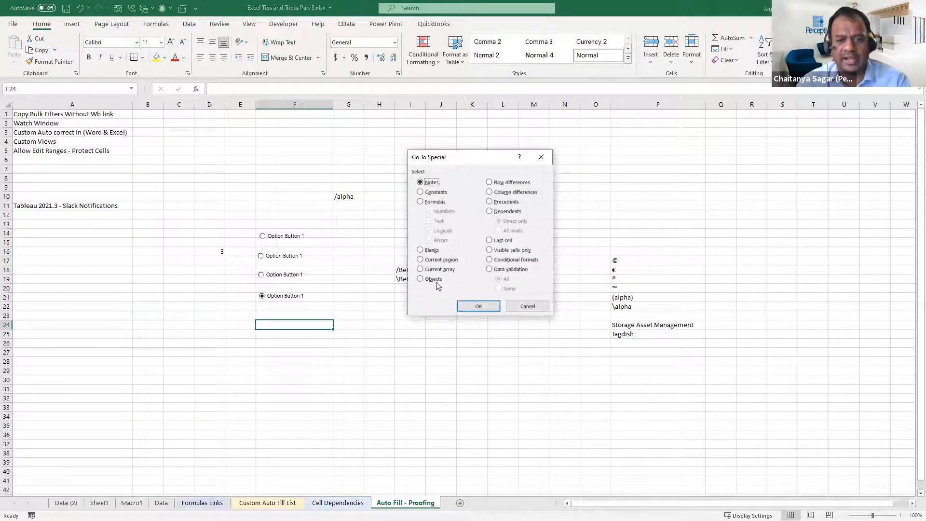
{"action": "left_click", "coordinate": [434, 280]}
{"action": "left_click", "coordinate": [475, 305]}
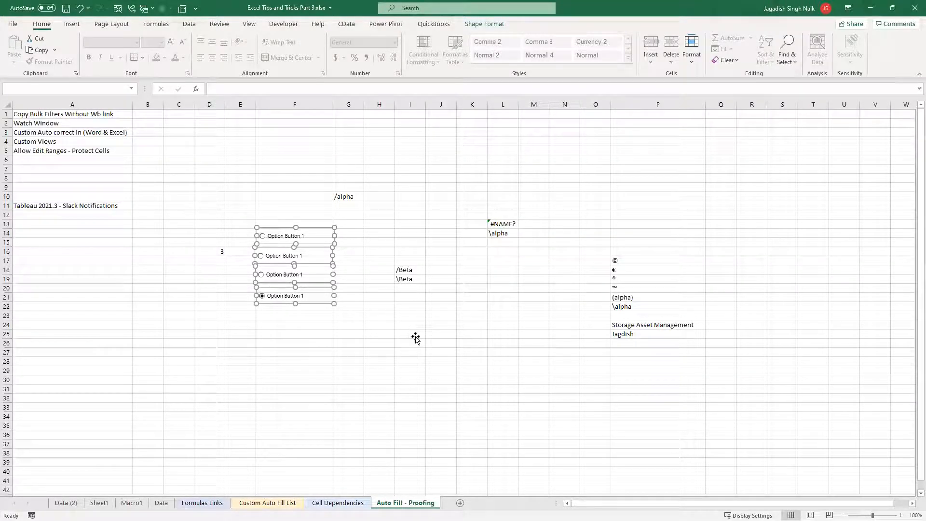
{"action": "left_click", "coordinate": [415, 339]}
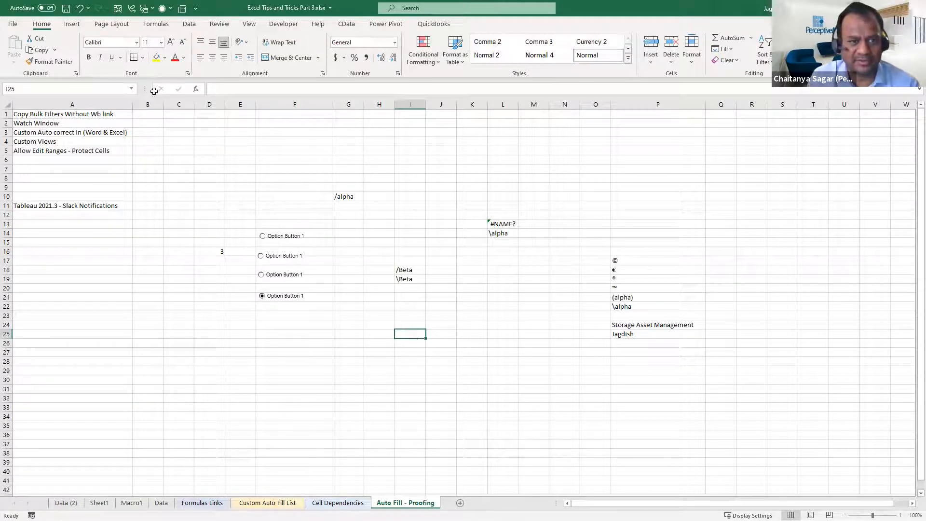
Examine the Formulas and Notes options of Go To Special, and close it without selecting anything
{"action": "left_click", "coordinate": [263, 104]}
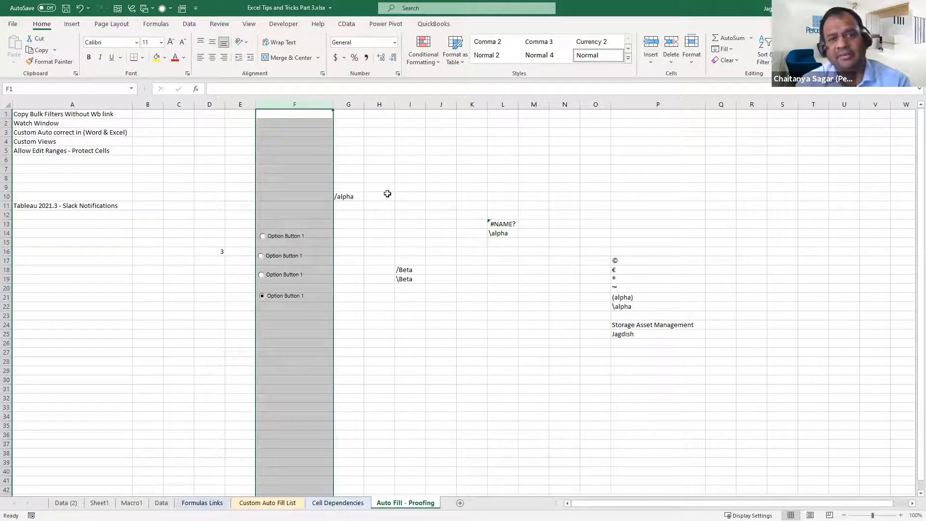
{"action": "left_click", "coordinate": [315, 329]}
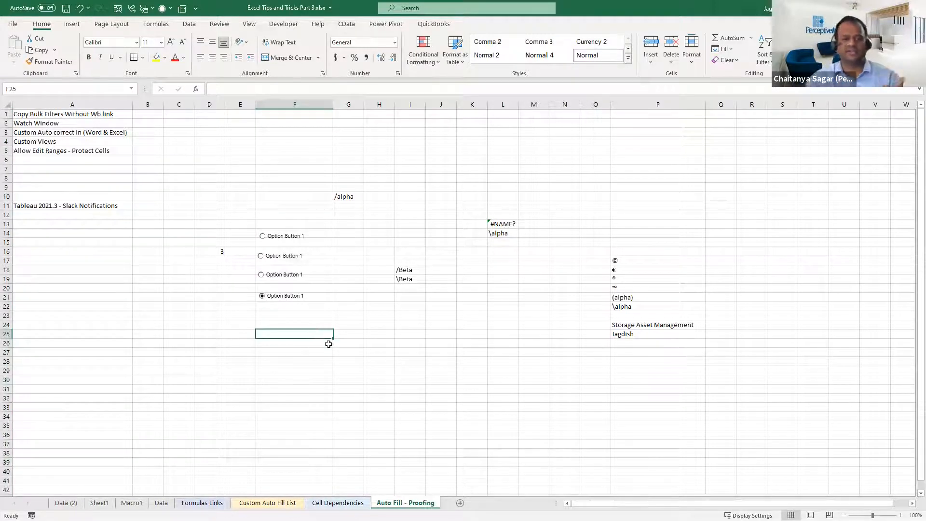
{"action": "key", "text": "F5"}
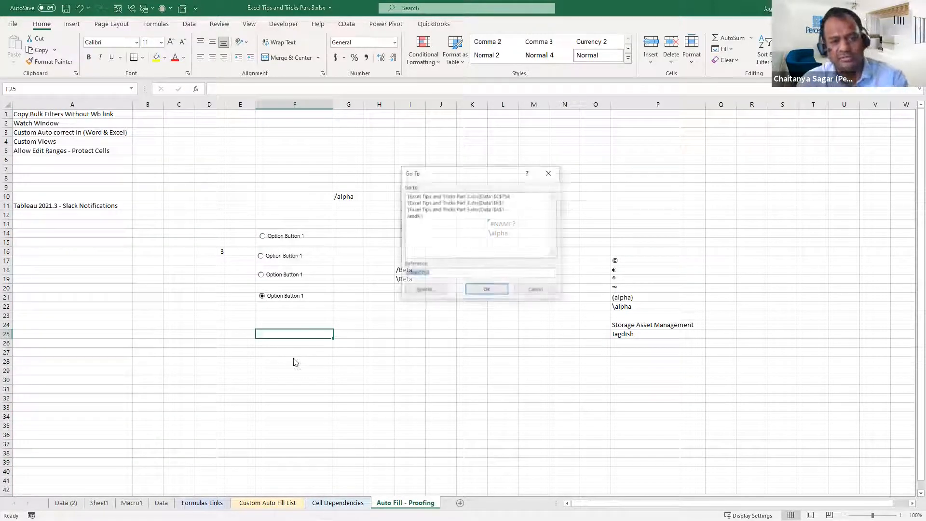
{"action": "left_click", "coordinate": [425, 290]}
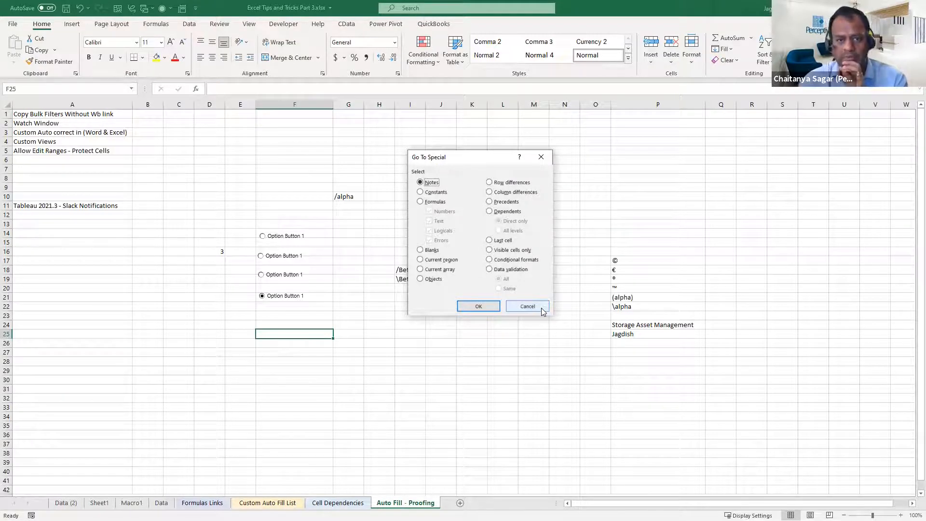
{"action": "left_click", "coordinate": [431, 202]}
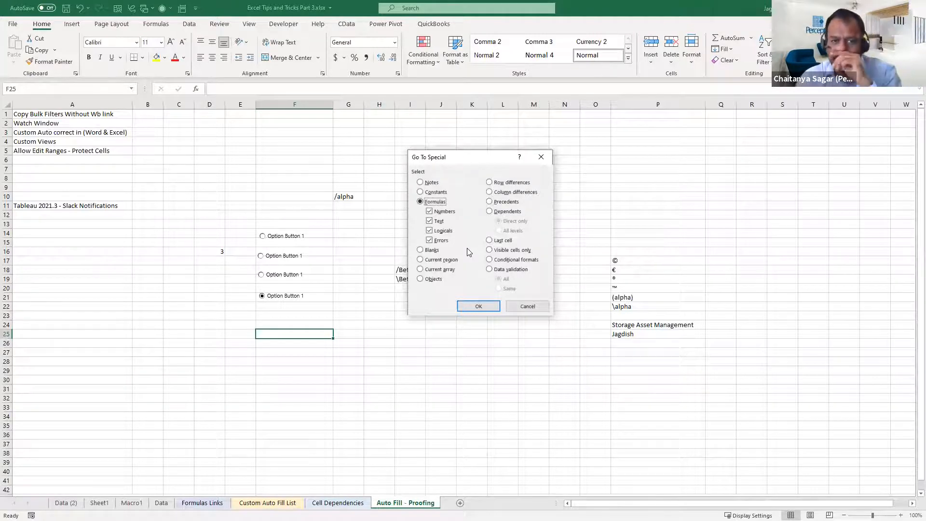
{"action": "left_click", "coordinate": [436, 184]}
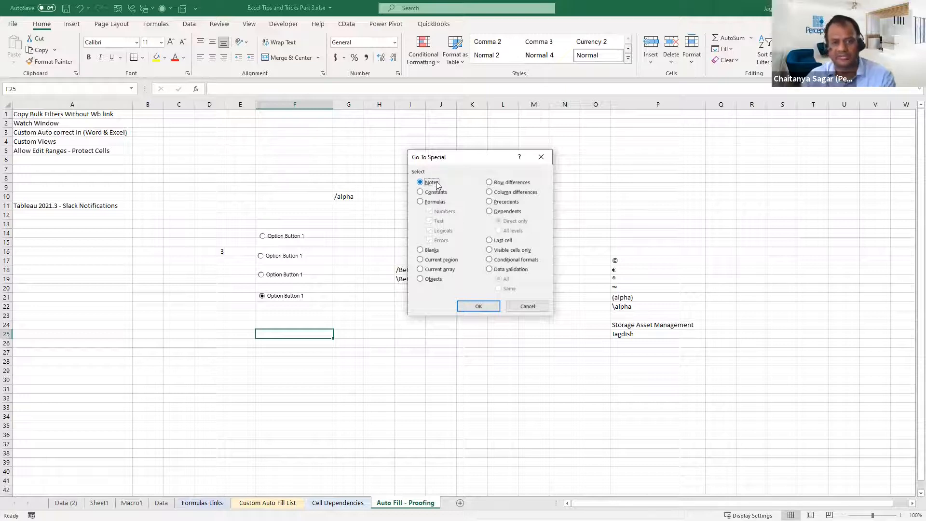
{"action": "left_click", "coordinate": [543, 306]}
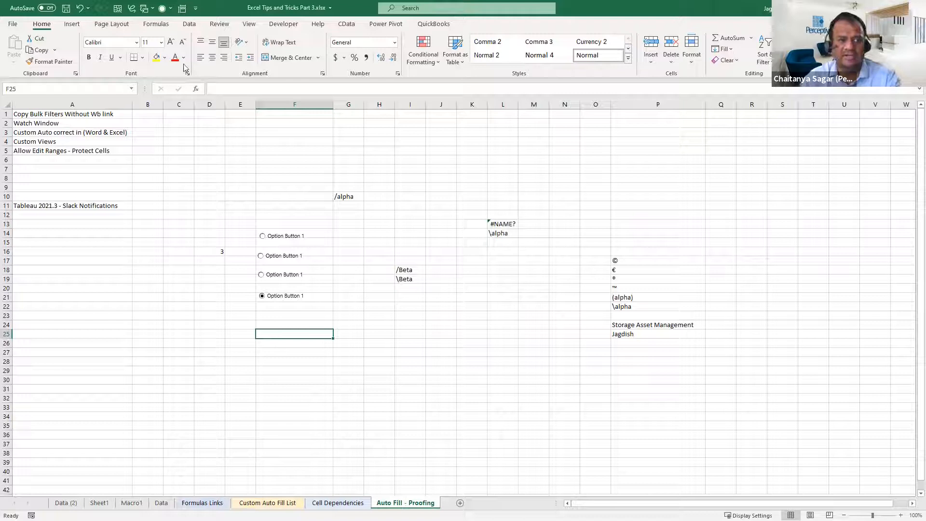
Add a new note with the text "sdfasdfasdf" to cell F27
{"action": "right_click", "coordinate": [306, 354]}
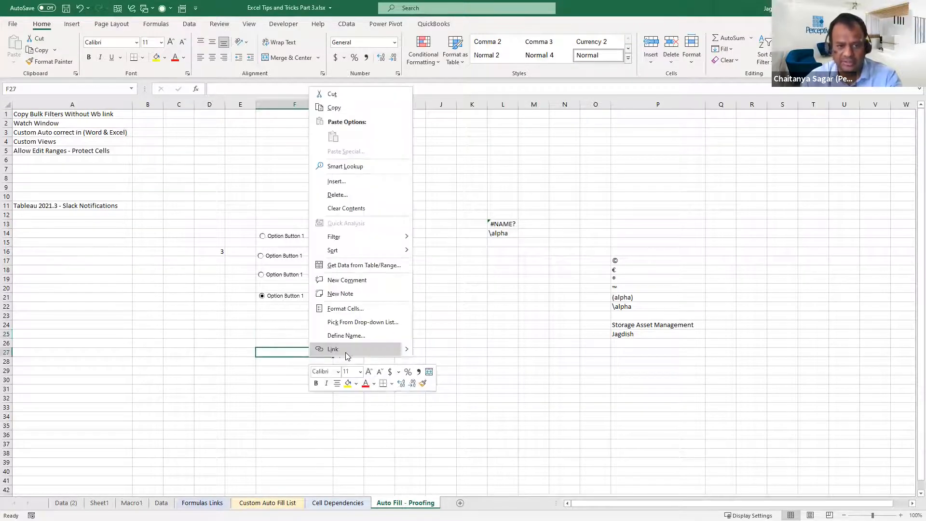
{"action": "left_click", "coordinate": [372, 293]}
{"action": "type", "text": "sdfasdfasdf"}
{"action": "left_click", "coordinate": [464, 388]}
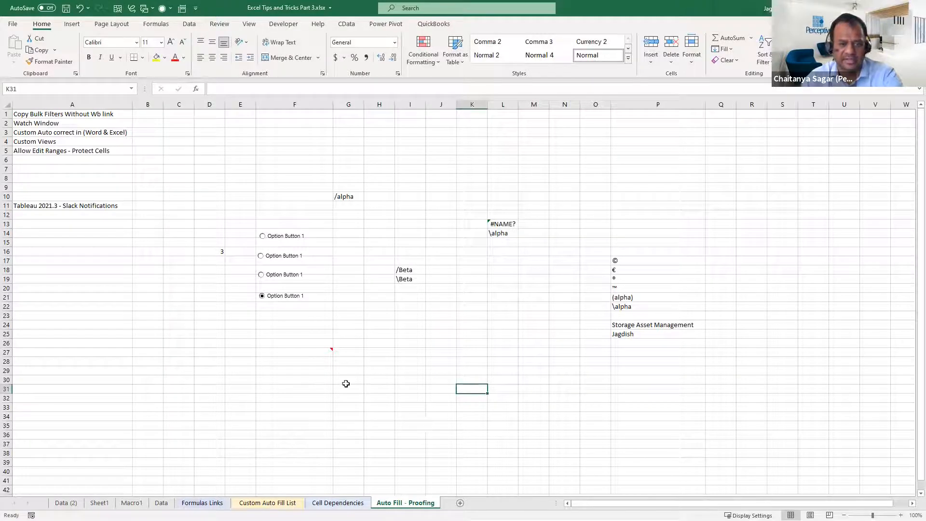
Delete the note from cell F27 and undo that deletion
{"action": "right_click", "coordinate": [326, 354]}
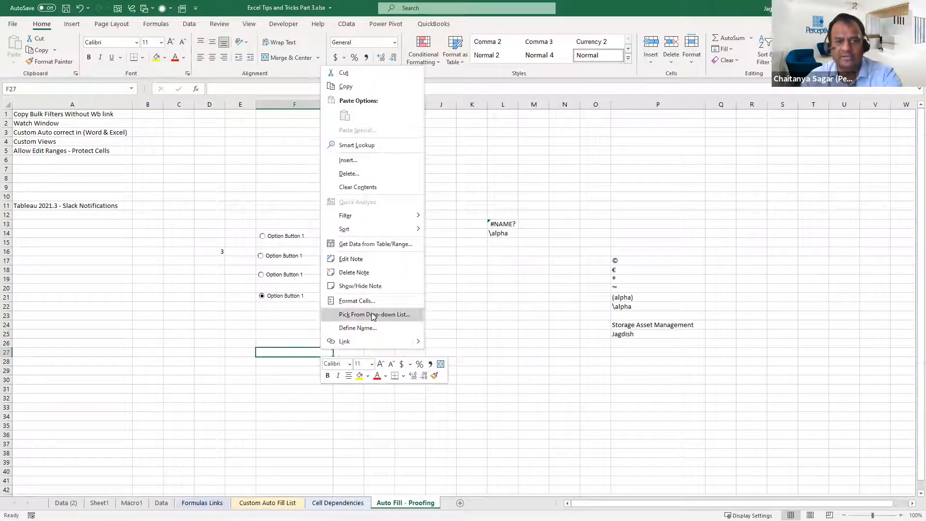
{"action": "left_click", "coordinate": [373, 273]}
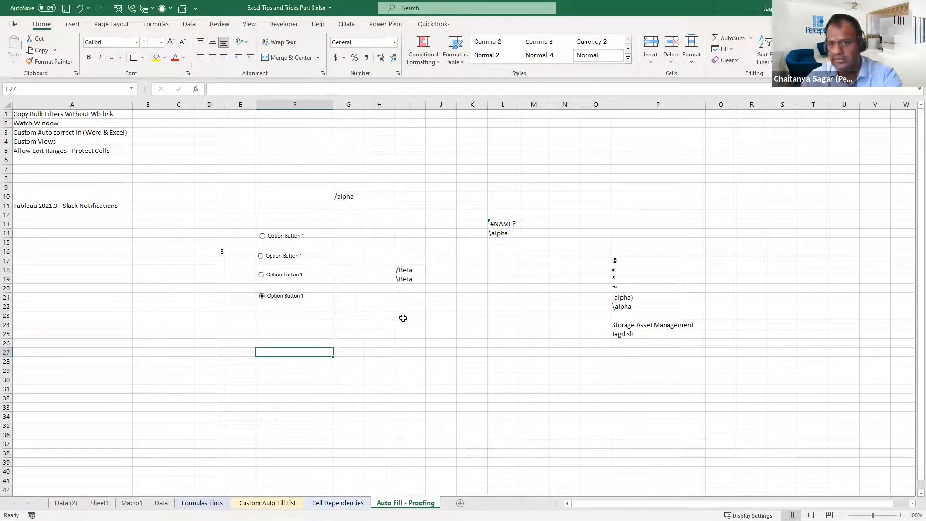
{"action": "left_click", "coordinate": [428, 372]}
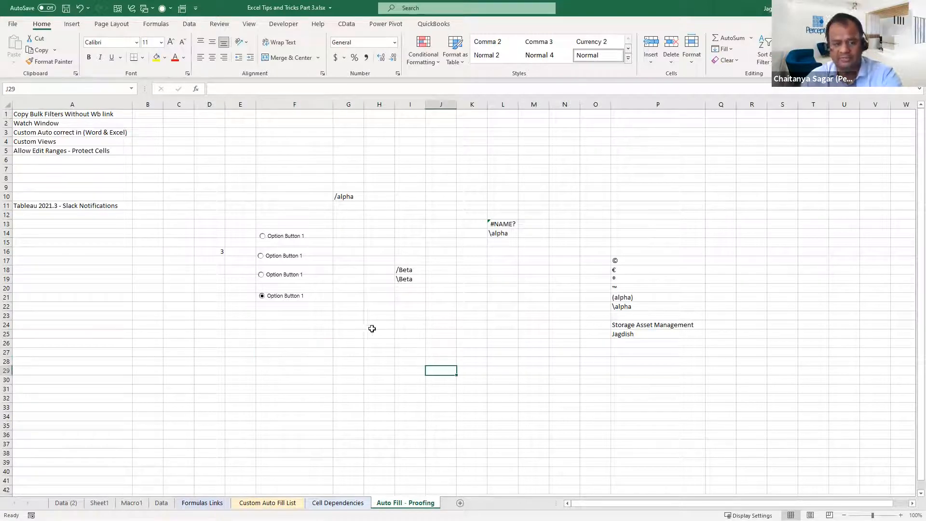
{"action": "key", "text": "ctrl+g"}
{"action": "left_click", "coordinate": [437, 295]}
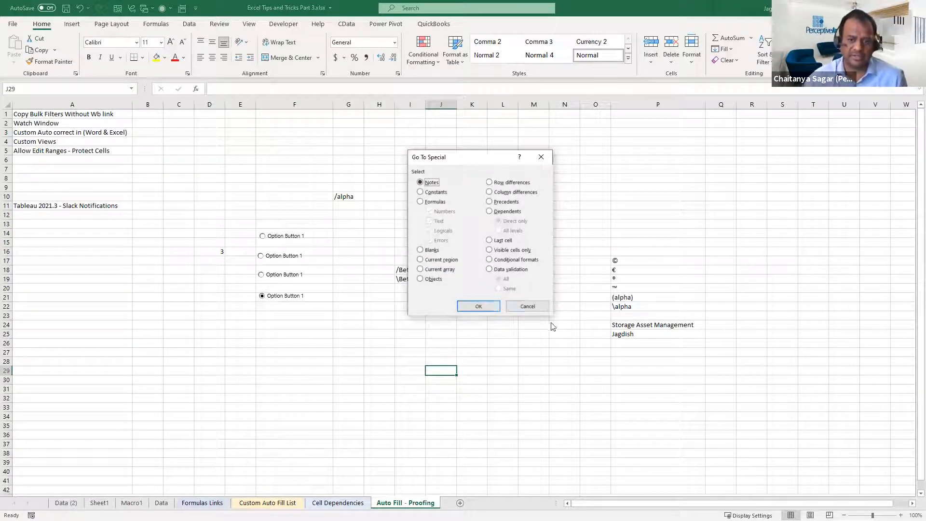
{"action": "left_click", "coordinate": [535, 306]}
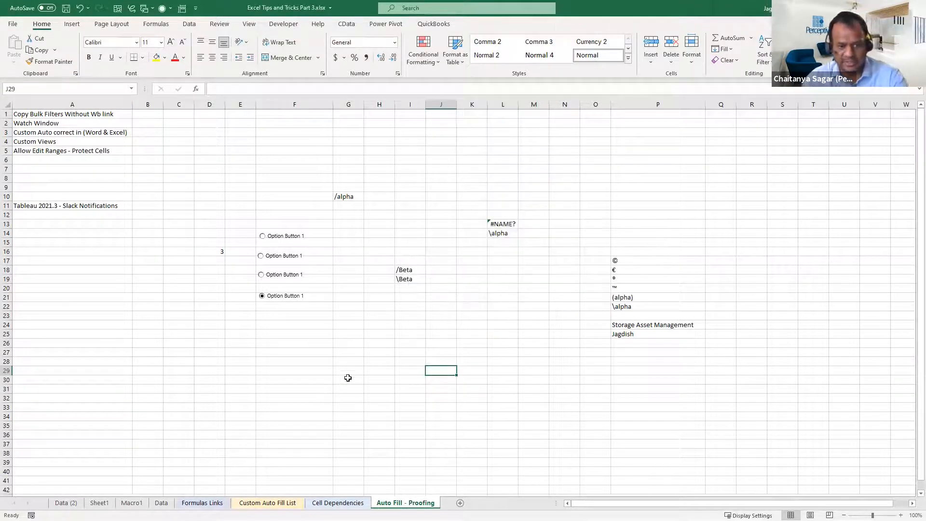
{"action": "key", "text": "ctrl+z"}
Copy cell F27 with its note into cells F31, F36, L27, L32 and L37
{"action": "mouse_move", "coordinate": [322, 357]}
{"action": "key", "text": "ctrl+c"}
{"action": "left_click", "coordinate": [321, 387]}
{"action": "key", "text": "ctrl+v"}
{"action": "left_click", "coordinate": [316, 435]}
{"action": "key", "text": "ctrl+v"}
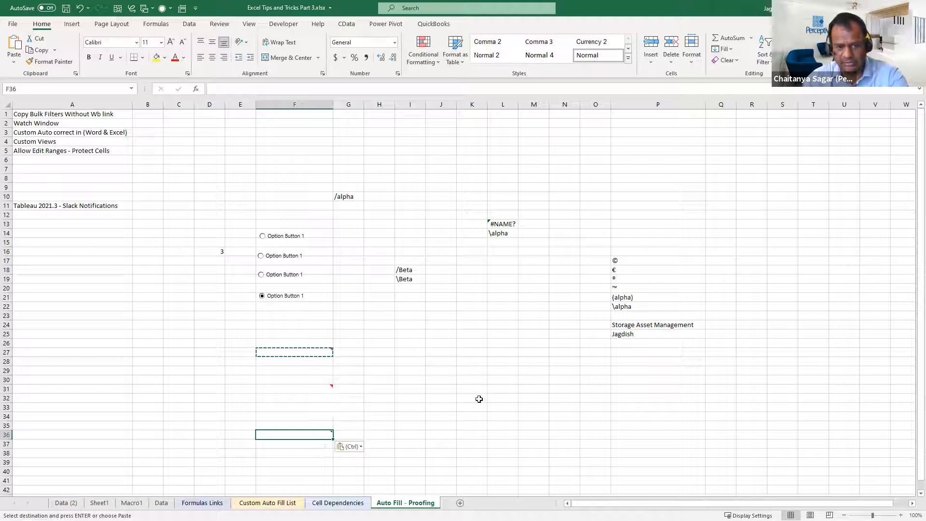
{"action": "left_click", "coordinate": [514, 353]}
{"action": "key", "text": "ctrl+v"}
{"action": "left_click", "coordinate": [513, 399]}
{"action": "key", "text": "ctrl+v"}
{"action": "left_click", "coordinate": [508, 443]}
{"action": "key", "text": "ctrl+v"}
{"action": "left_click", "coordinate": [435, 444]}
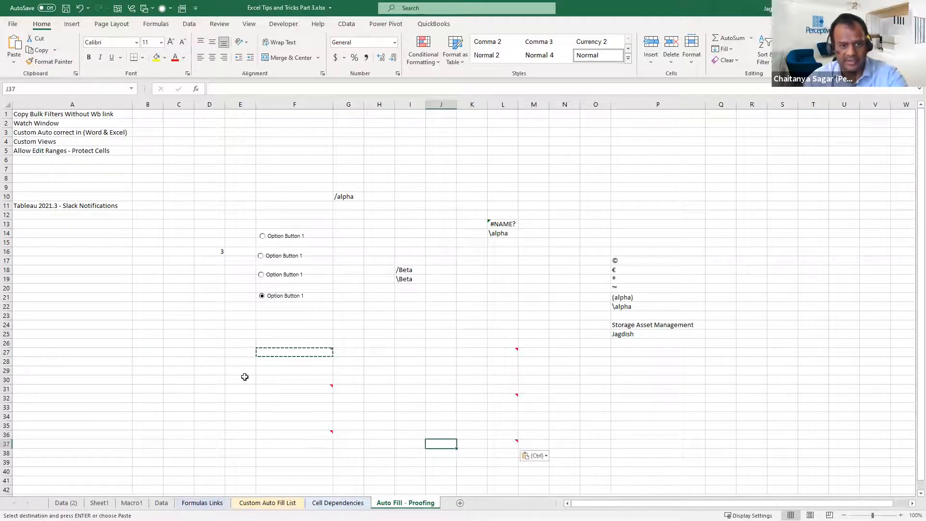
Within the range D25:N39, use Go To Special to select all cells containing notes, and make L32 the active cell
{"action": "left_click_drag", "start_coordinate": [224, 336], "coordinate": [562, 463]}
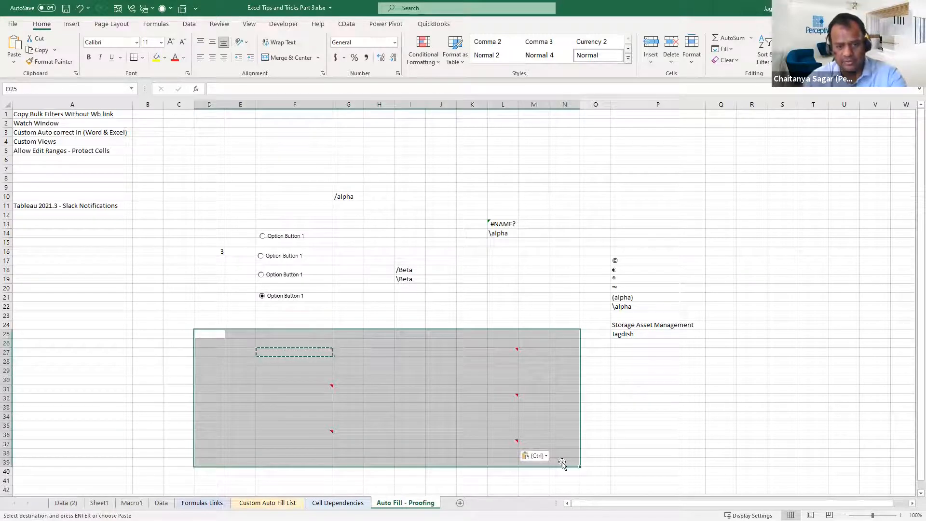
{"action": "key", "text": "ctrl+g"}
{"action": "key", "text": "alt+s"}
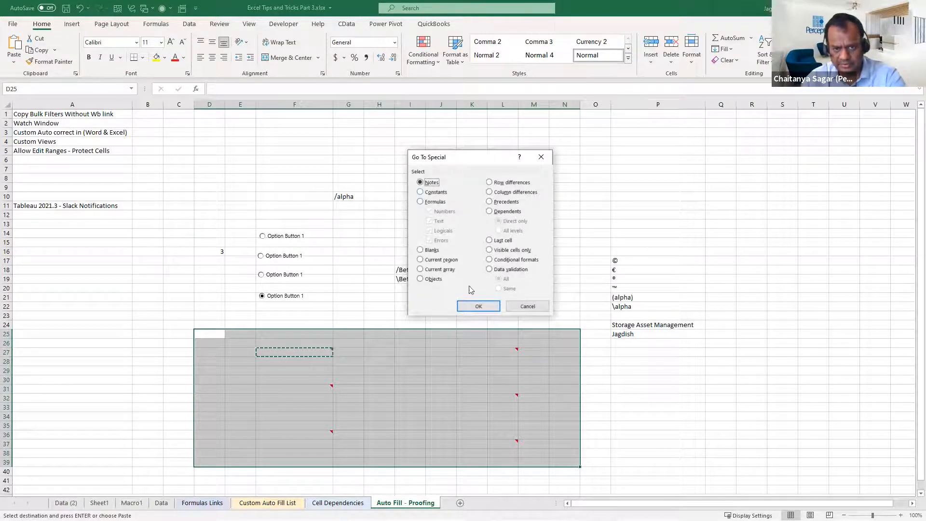
{"action": "left_click", "coordinate": [486, 307]}
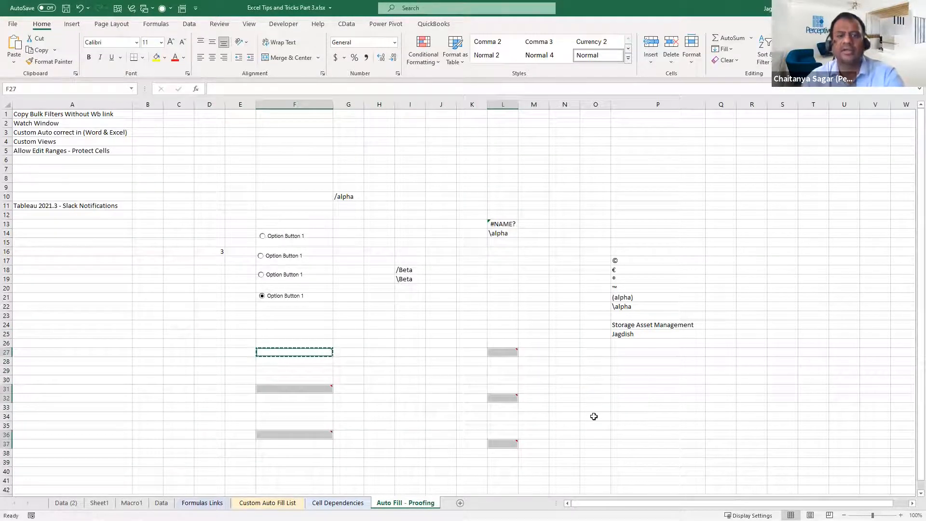
{"action": "key", "text": "Tab"}
{"action": "key", "text": "Tab"}
{"action": "key", "text": "Tab"}
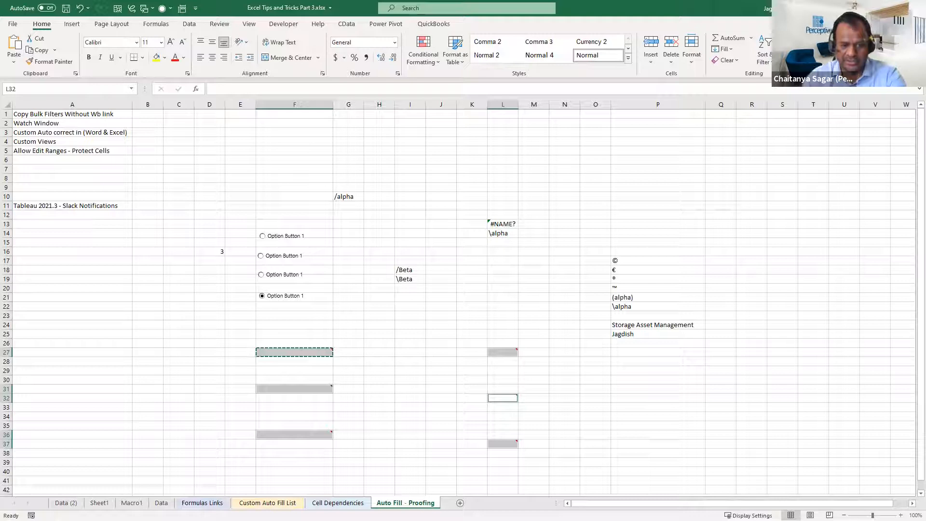
Delete the notes from all the selected cells at once and check the commands offered for cell F27
{"action": "key", "text": "shift+F10"}
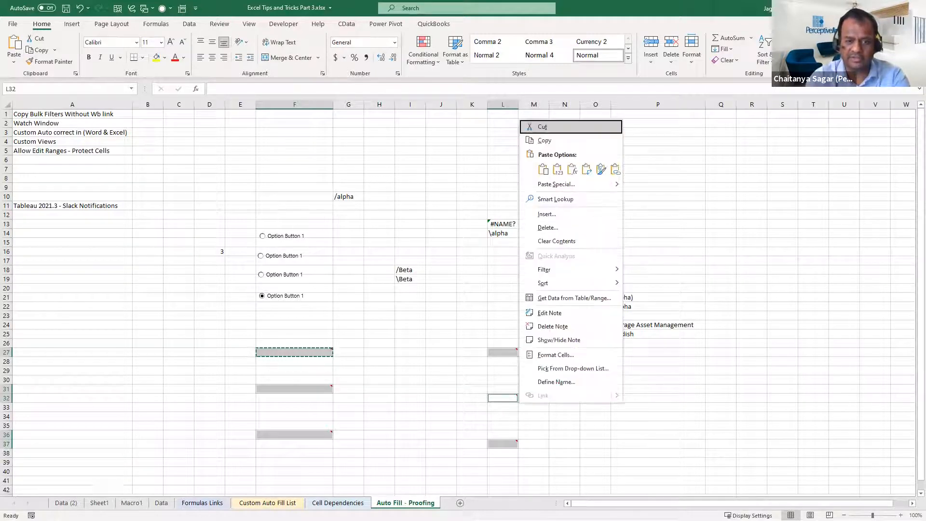
{"action": "left_click", "coordinate": [566, 324]}
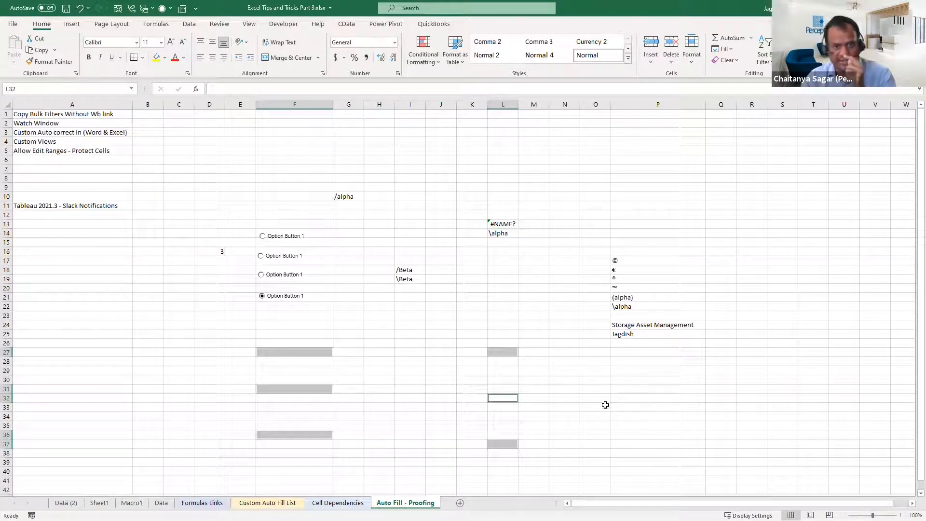
{"action": "right_click", "coordinate": [322, 352]}
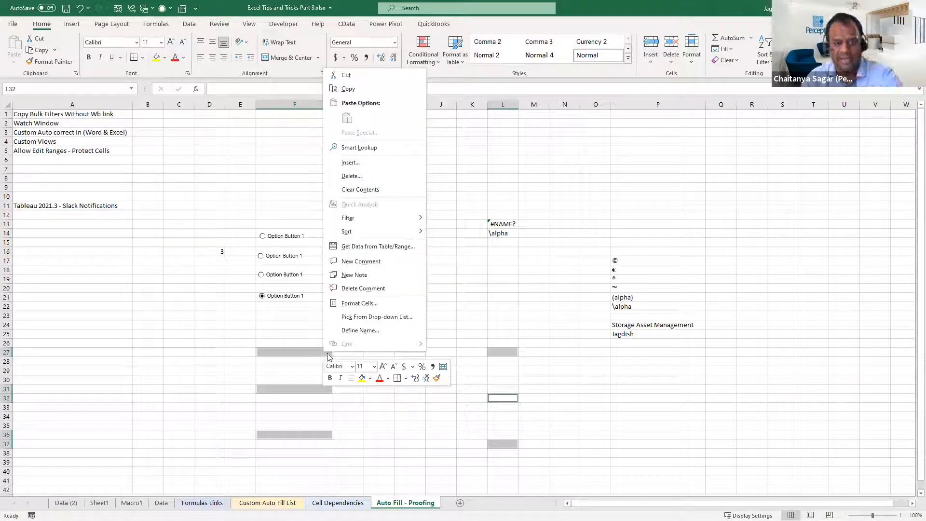
Check the cell commands offered for the multi-cell selection again and select cell I24 instead
{"action": "key", "text": "Escape"}
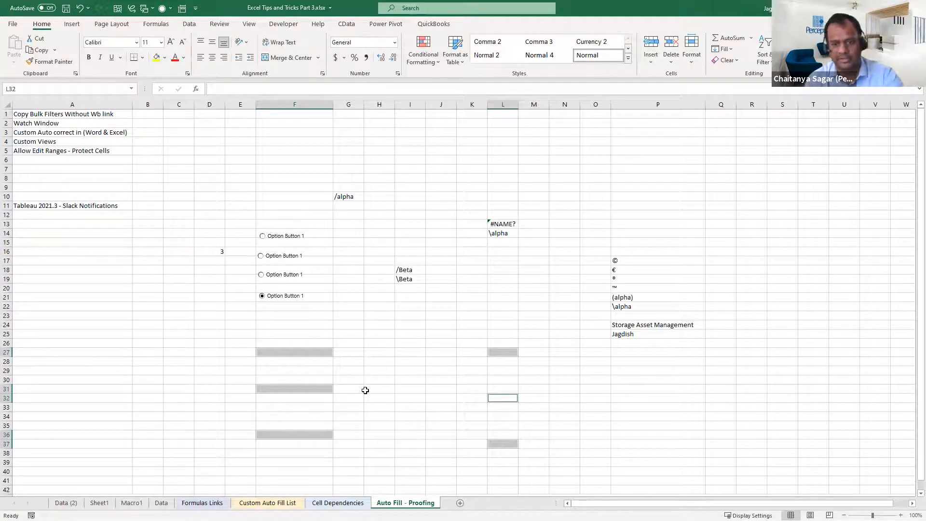
{"action": "key", "text": "shift+F10"}
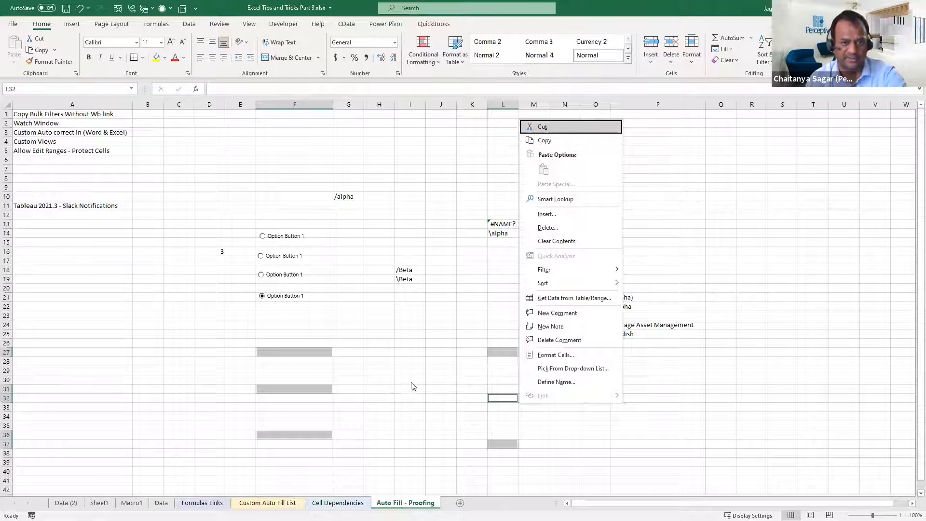
{"action": "left_click", "coordinate": [410, 326]}
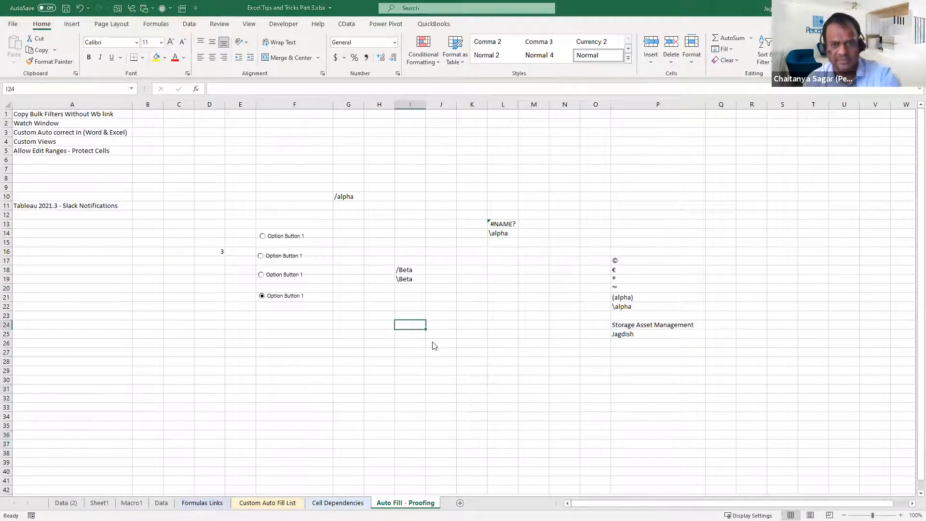
Review the Last cell and Visible cells only options in Go To Special without applying either
{"action": "key", "text": "ctrl+g"}
{"action": "left_click", "coordinate": [432, 288]}
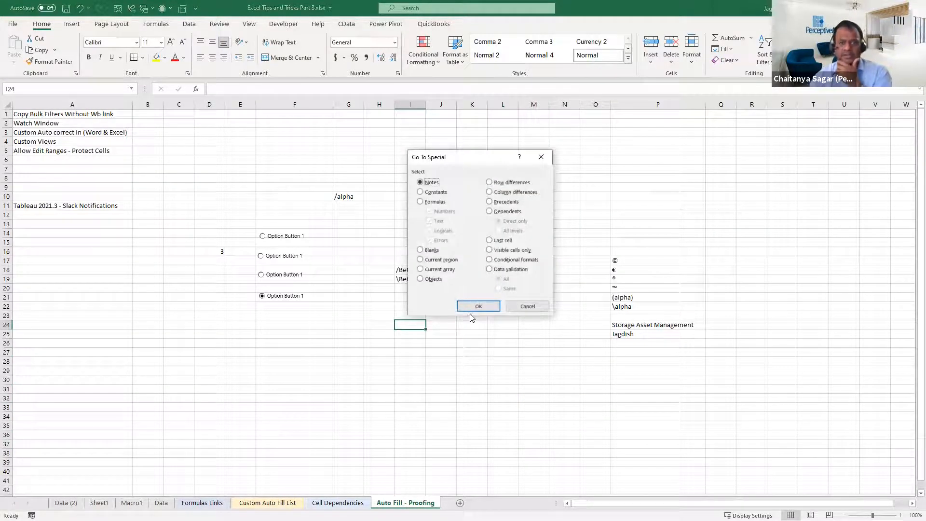
{"action": "left_click", "coordinate": [511, 241]}
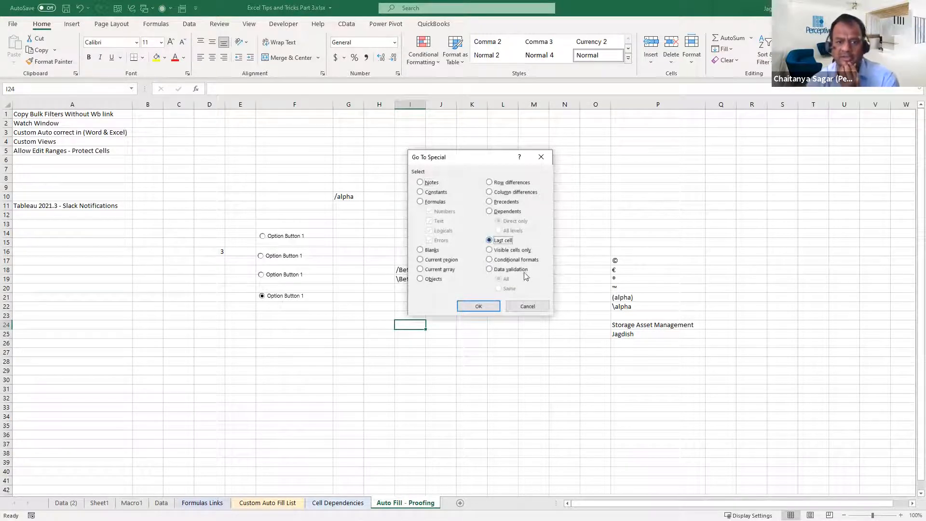
{"action": "left_click", "coordinate": [526, 251]}
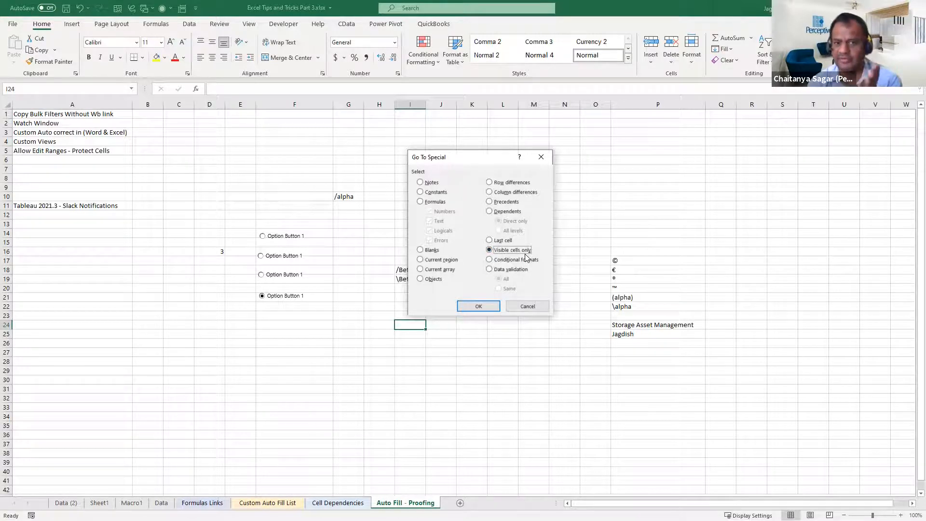
{"action": "left_click", "coordinate": [543, 310]}
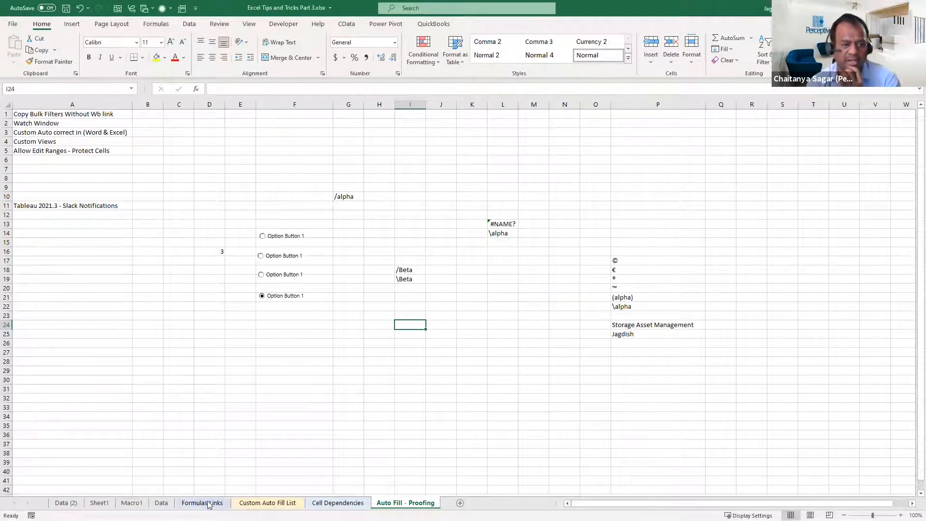
On the Data sheet, filter the Status column to exclude Contract and Half-Time, leaving Full Time and Hourly checked
{"action": "left_click", "coordinate": [99, 503]}
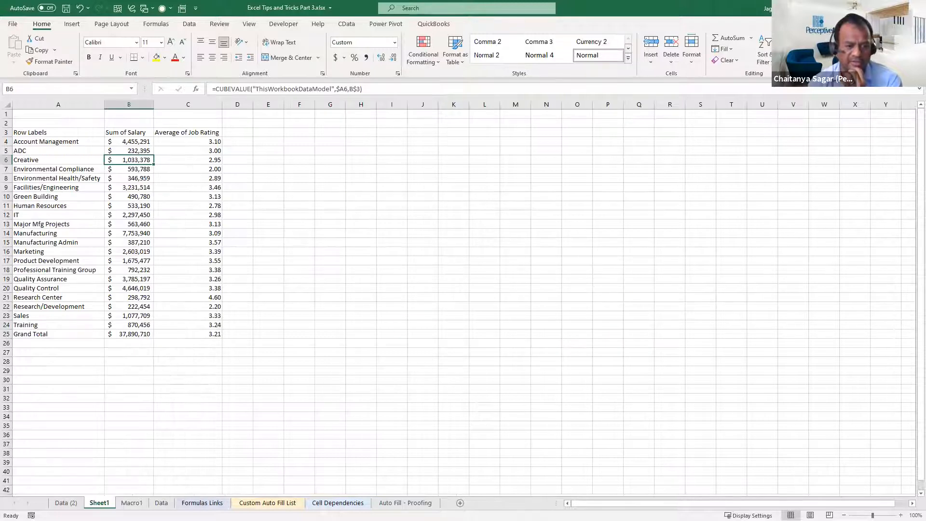
{"action": "left_click", "coordinate": [161, 502]}
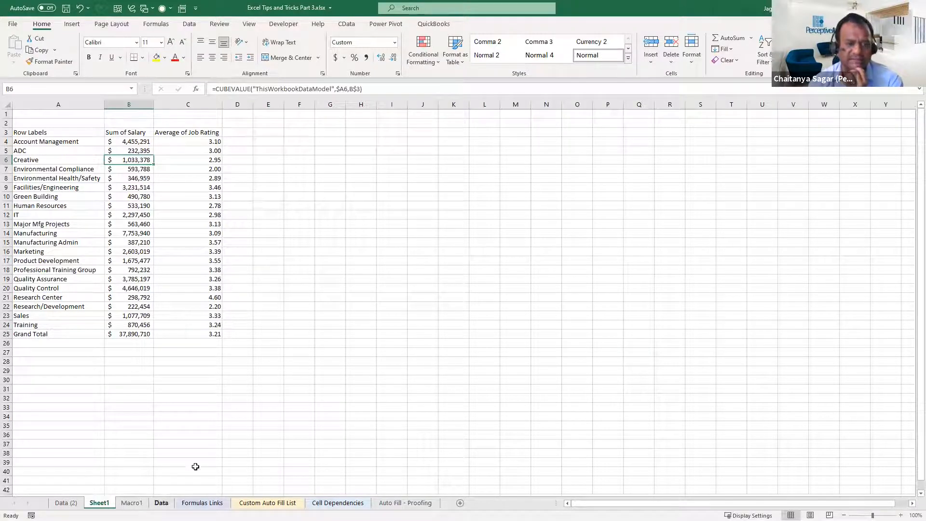
{"action": "scroll", "coordinate": [319, 262], "scroll_direction": "up", "scroll_amount": 15}
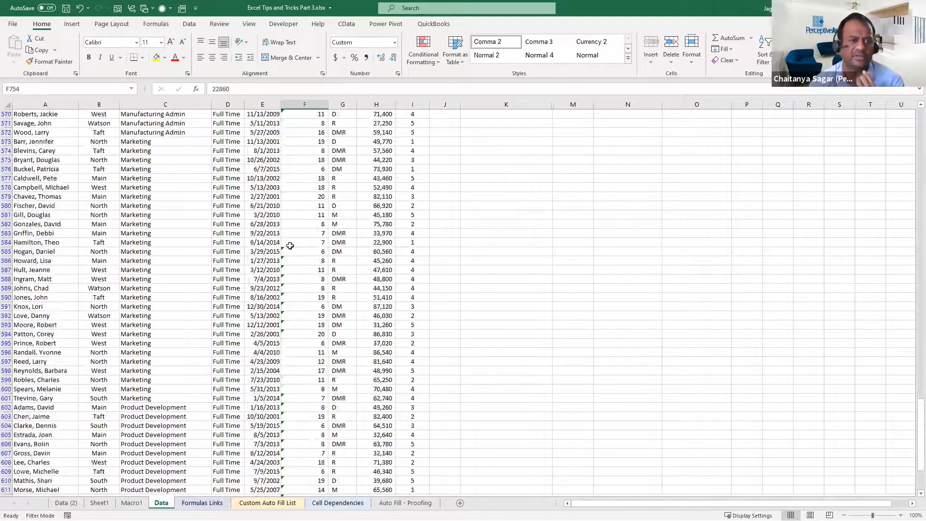
{"action": "scroll", "coordinate": [309, 270], "scroll_direction": "up", "scroll_amount": 20}
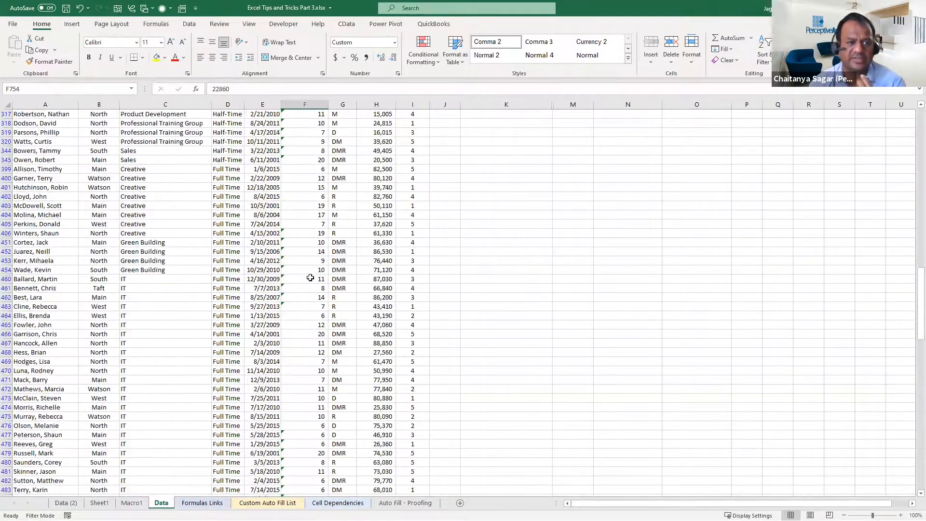
{"action": "scroll", "coordinate": [310, 280], "scroll_direction": "up", "scroll_amount": 20}
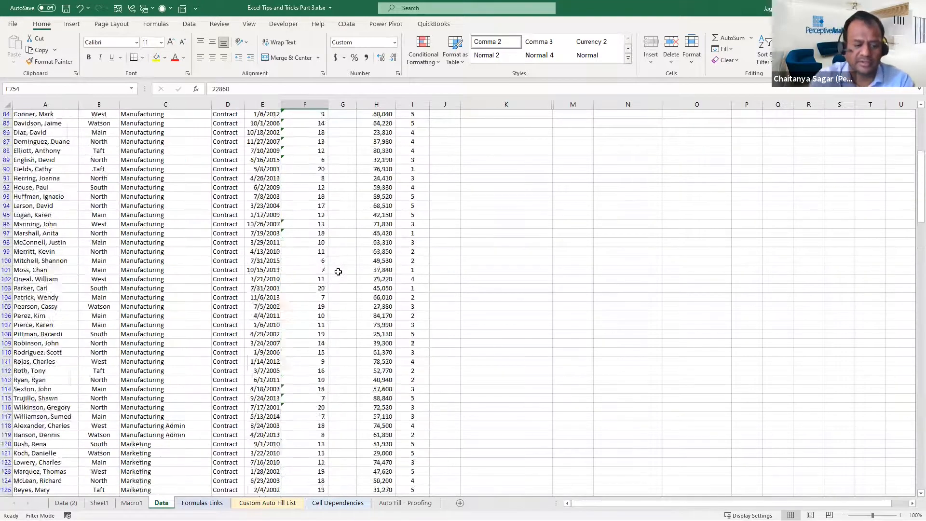
{"action": "key", "text": "ctrl+Home"}
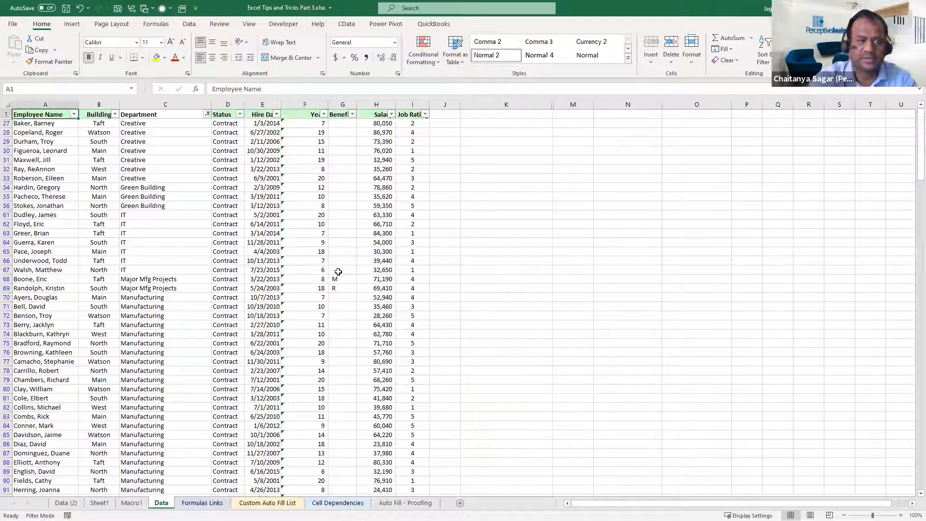
{"action": "left_click", "coordinate": [320, 243]}
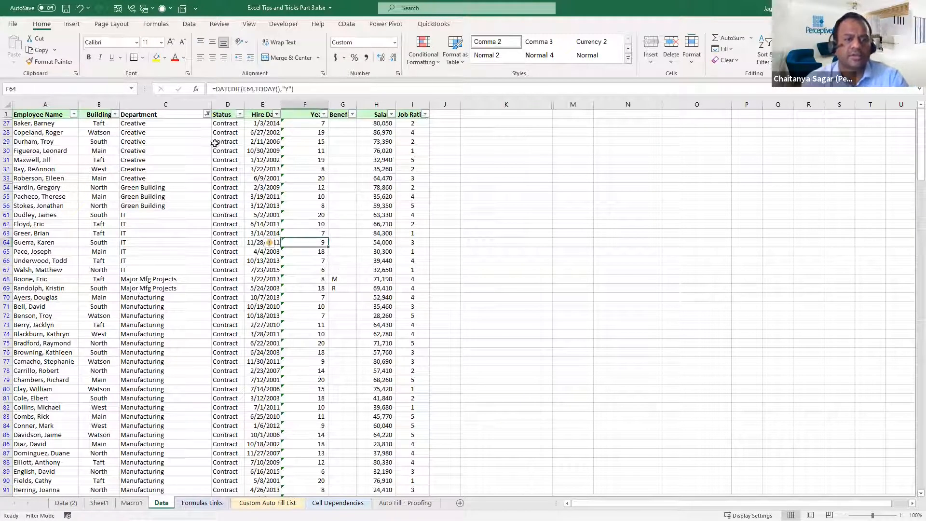
{"action": "left_click", "coordinate": [240, 115]}
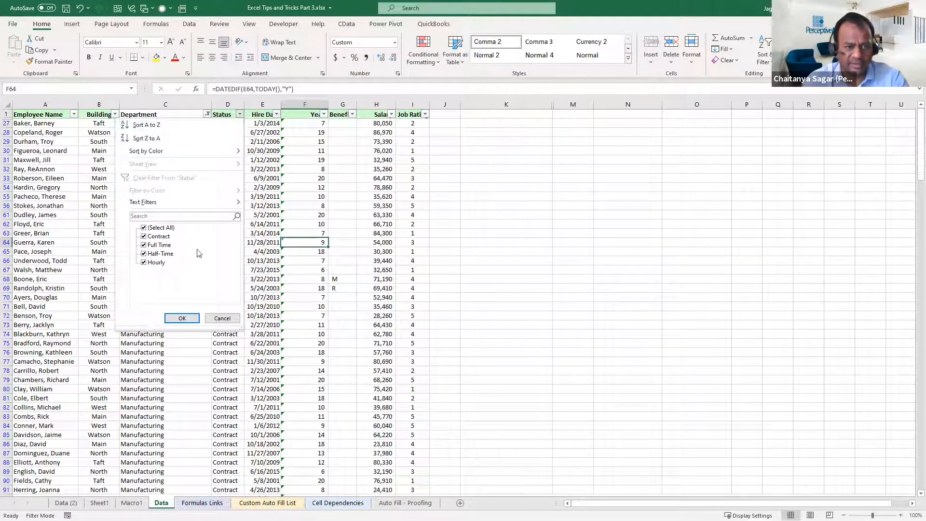
{"action": "left_click", "coordinate": [159, 254]}
{"action": "left_click", "coordinate": [158, 236]}
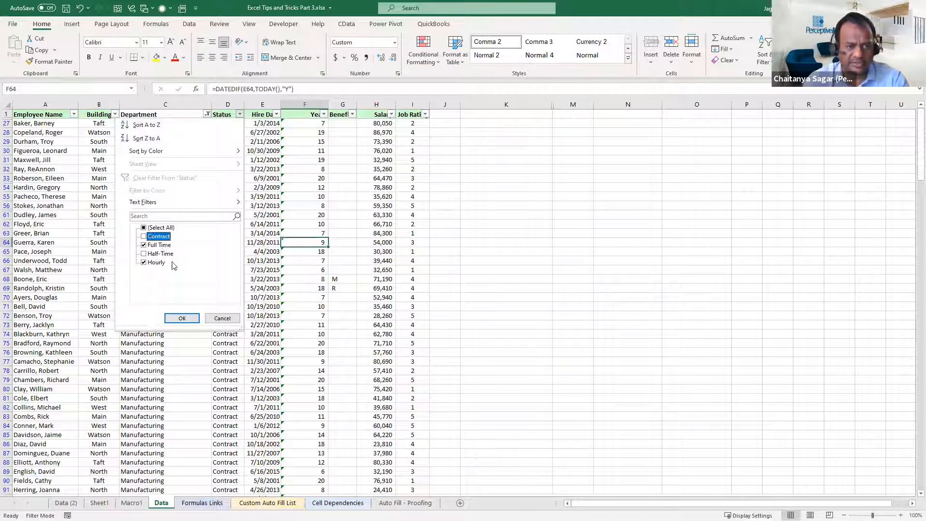
{"action": "left_click", "coordinate": [188, 318]}
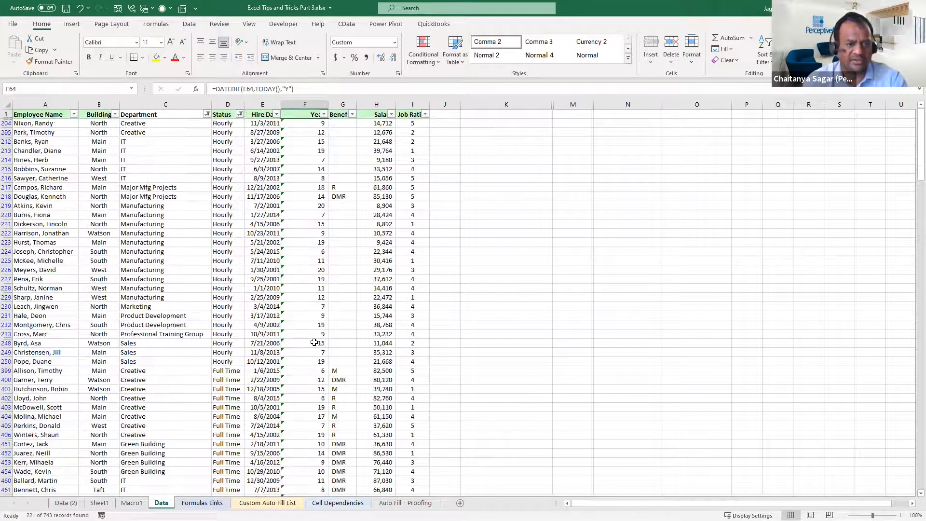
Copy the filtered employee data from A1 to I401 and paste it at A1 in a new workbook
{"action": "left_click", "coordinate": [408, 289]}
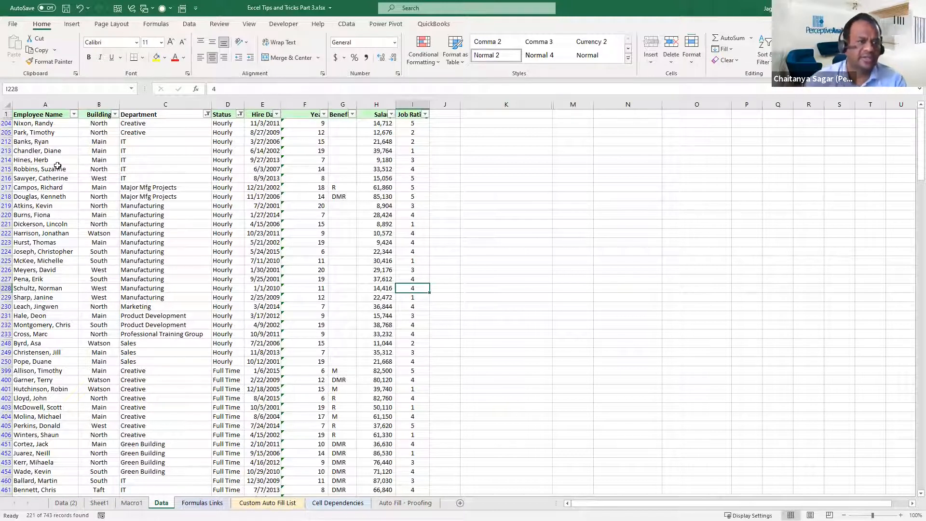
{"action": "left_click_drag", "start_coordinate": [39, 116], "coordinate": [416, 385]}
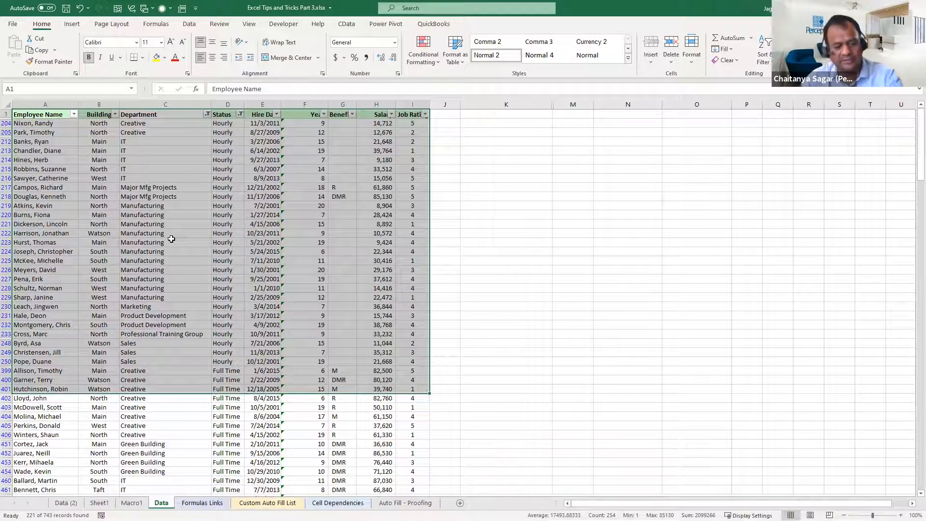
{"action": "key", "text": "ctrl+c"}
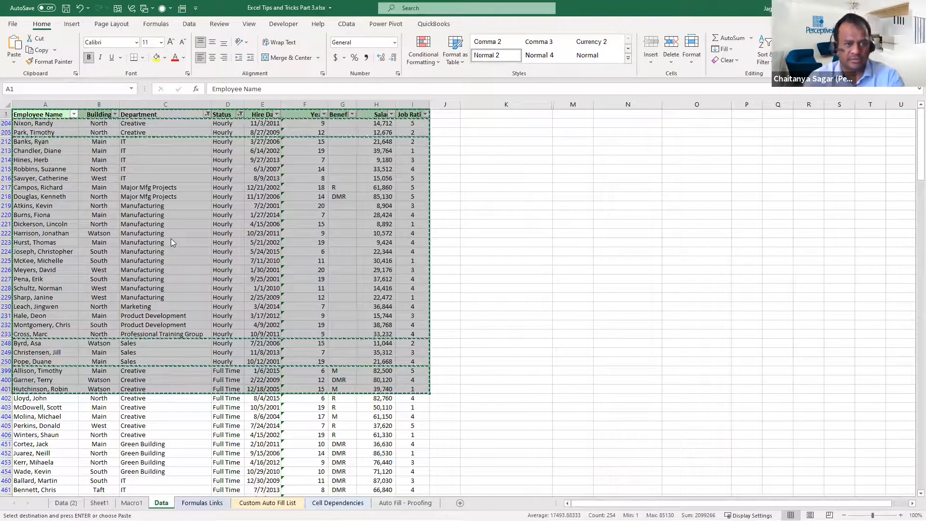
{"action": "key", "text": "ctrl+v"}
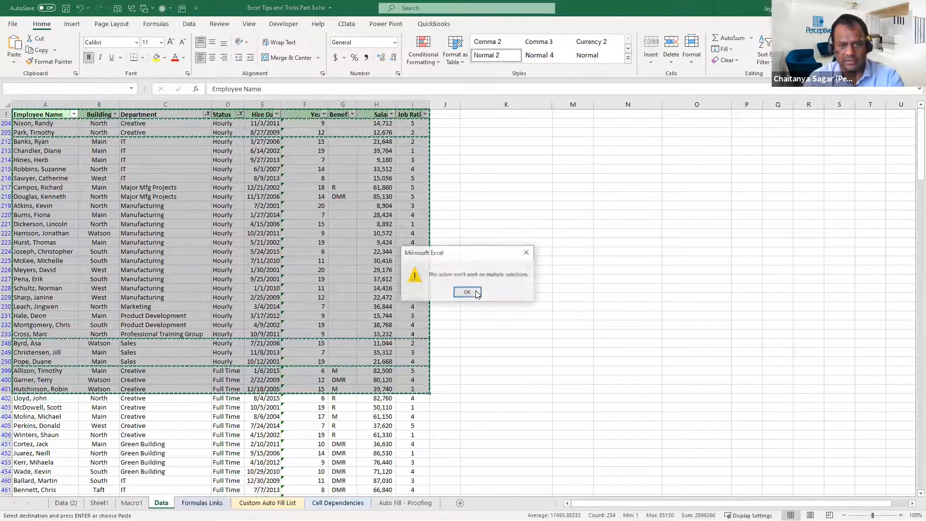
{"action": "left_click", "coordinate": [476, 290]}
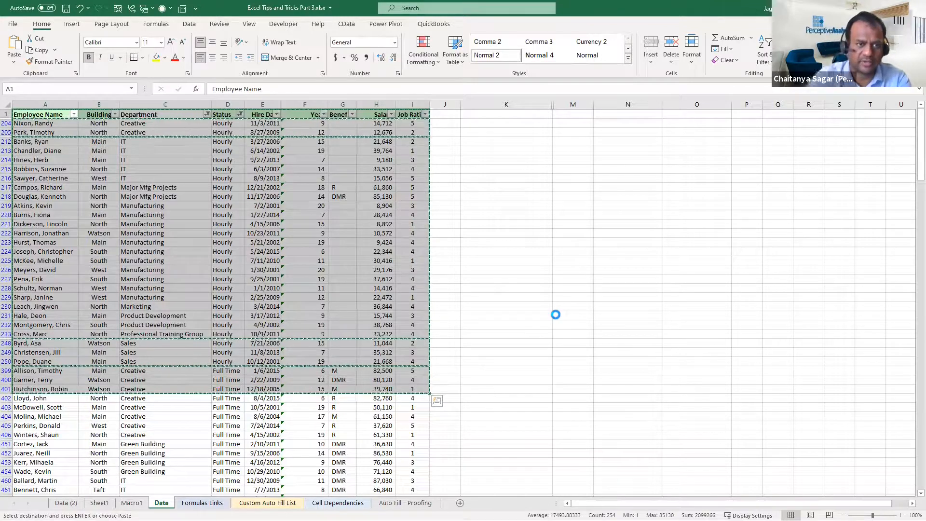
{"action": "key", "text": "ctrl+n"}
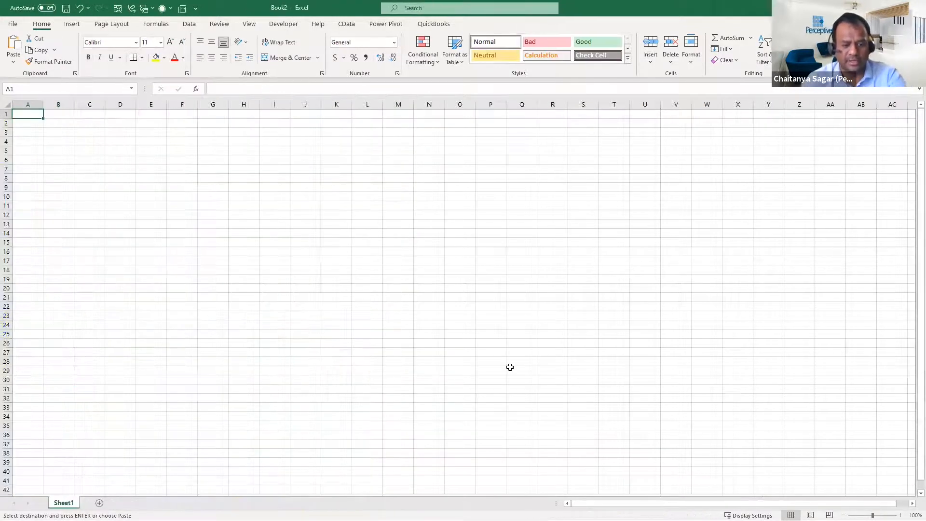
{"action": "key", "text": "ctrl+v"}
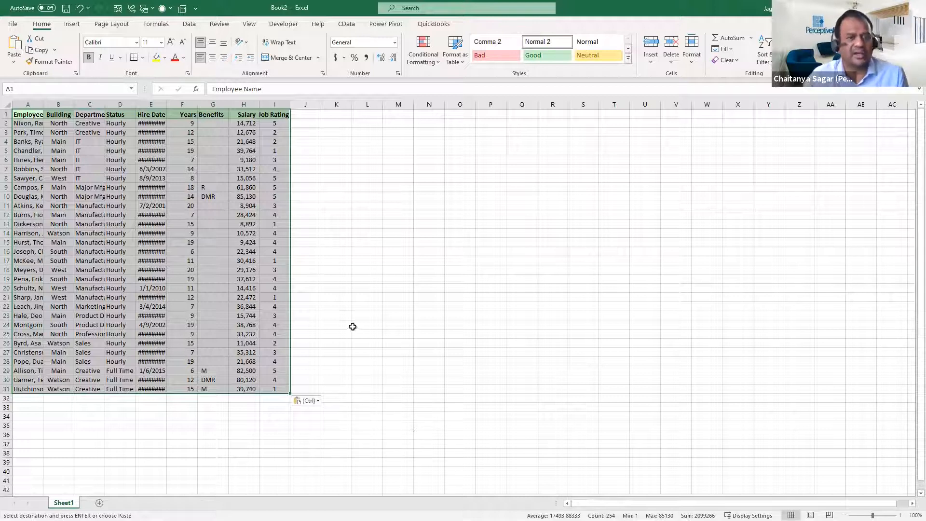
{"action": "left_click", "coordinate": [394, 278]}
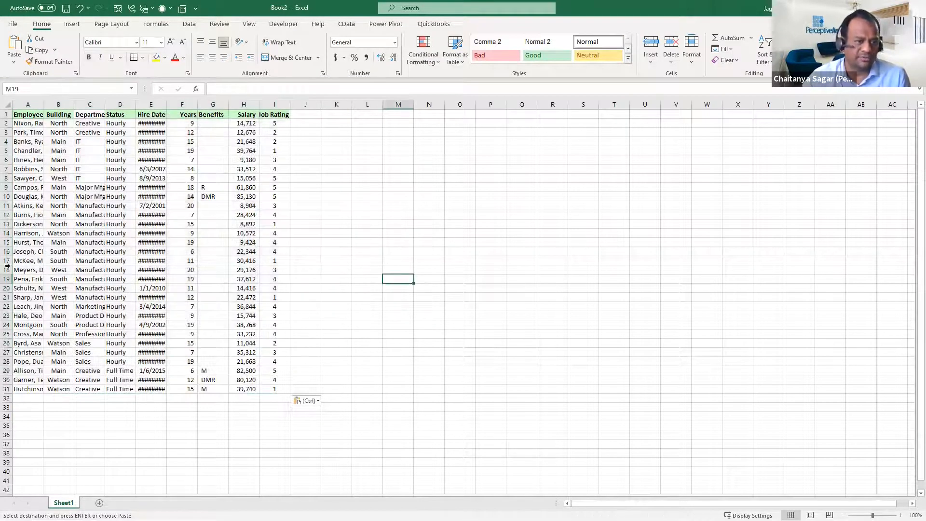
Hide rows 15 to 19 and rows 7 to 10 of the pasted employee data
{"action": "left_click_drag", "start_coordinate": [7, 242], "coordinate": [7, 279]}
{"action": "right_click", "coordinate": [21, 249]}
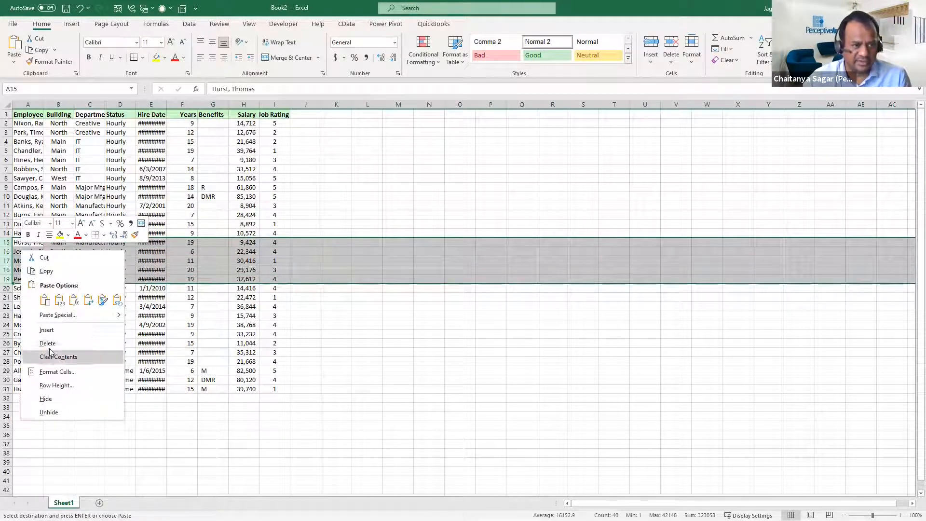
{"action": "left_click", "coordinate": [46, 398]}
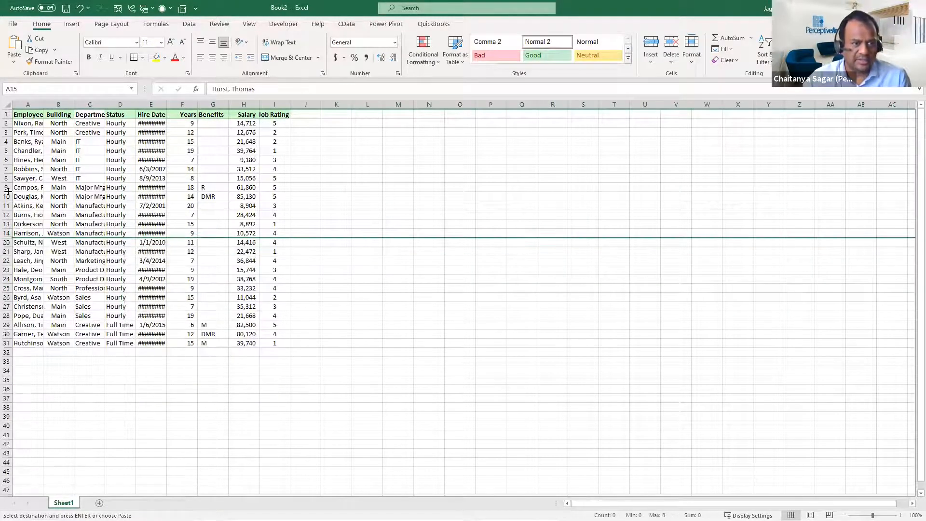
{"action": "left_click_drag", "start_coordinate": [7, 171], "coordinate": [7, 196]}
{"action": "right_click", "coordinate": [21, 179]}
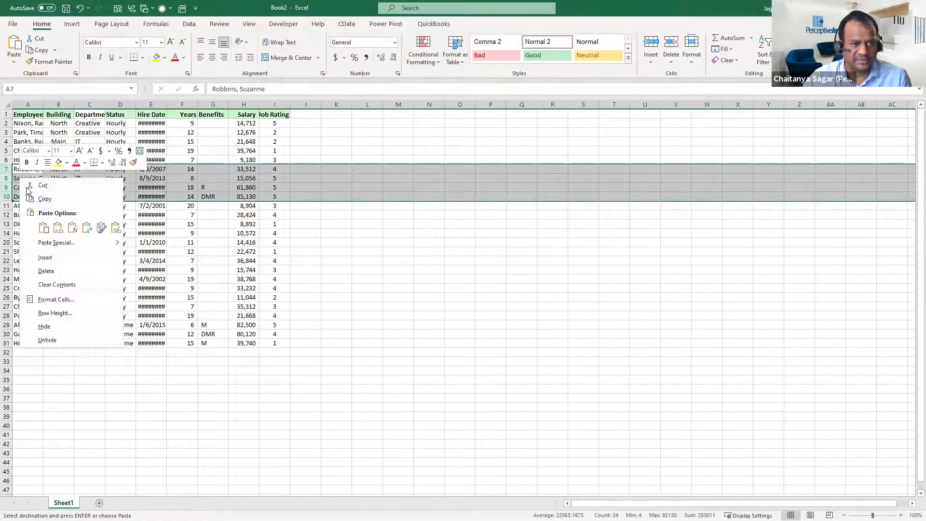
{"action": "left_click", "coordinate": [45, 327]}
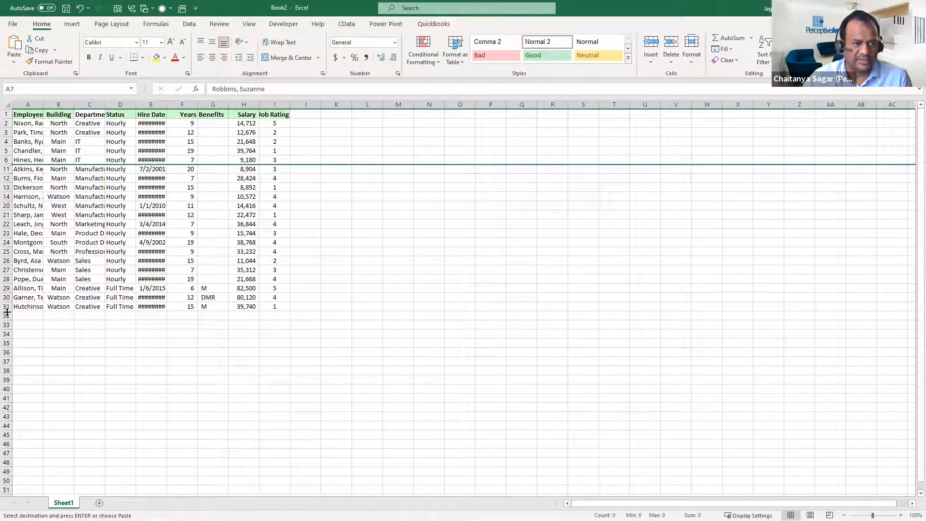
Hide rows 28 to 30 near the end of the pasted employee data
{"action": "left_click_drag", "start_coordinate": [4, 285], "coordinate": [4, 296]}
{"action": "key", "text": "ctrl+z"}
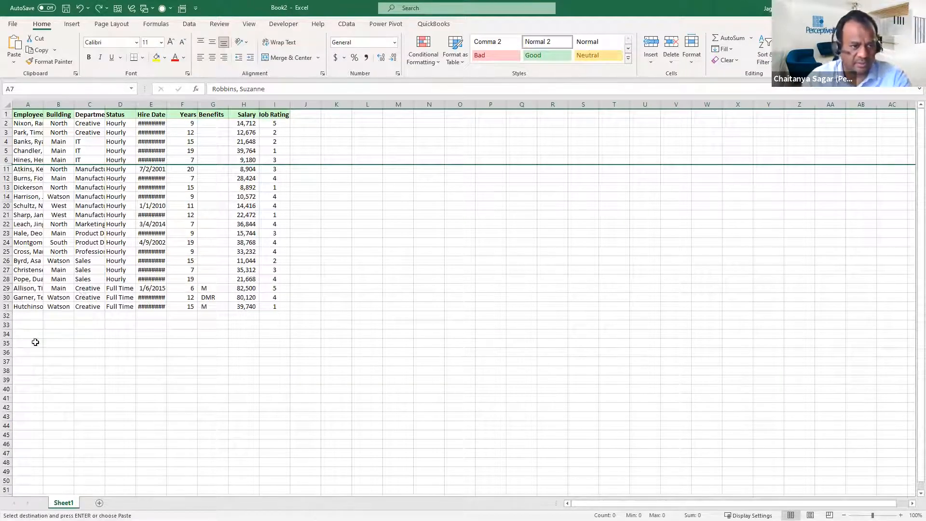
{"action": "left_click_drag", "start_coordinate": [6, 279], "coordinate": [4, 297]}
{"action": "right_click", "coordinate": [19, 287]}
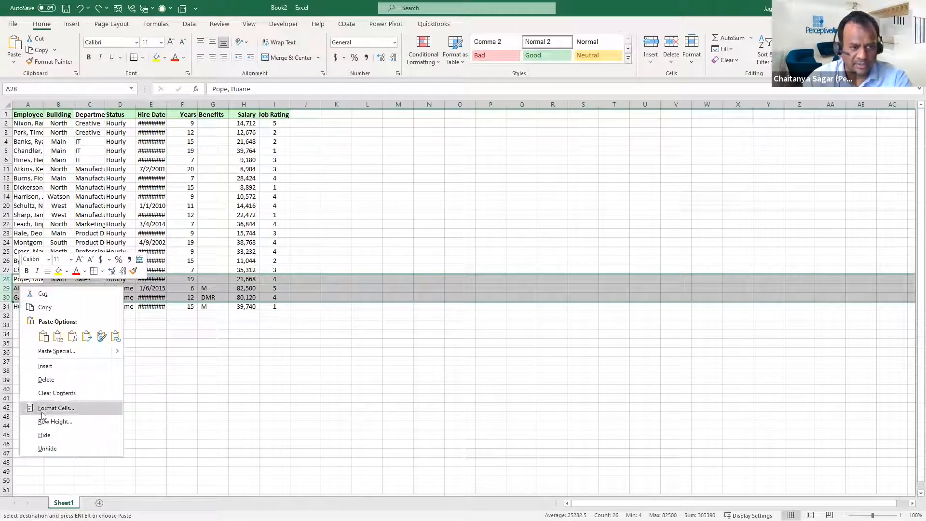
{"action": "left_click", "coordinate": [44, 435]}
{"action": "left_click", "coordinate": [305, 196]}
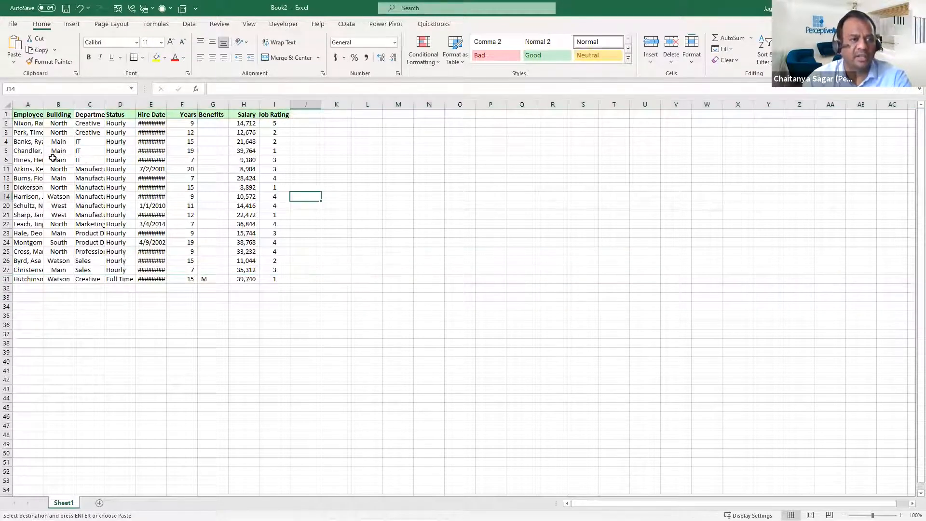
Copy the employee data with hidden rows, A1 to I31, and paste it at A1 of a new sheet
{"action": "left_click_drag", "start_coordinate": [28, 115], "coordinate": [271, 289]}
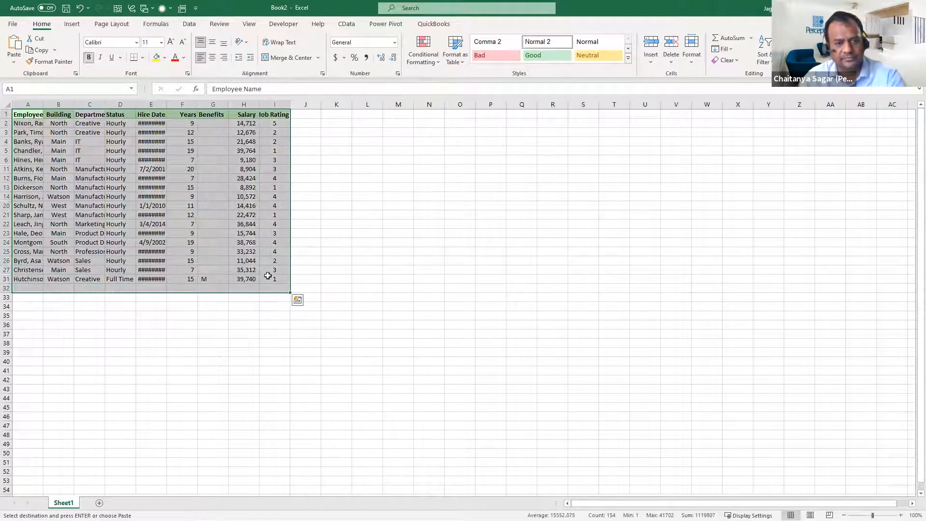
{"action": "left_click", "coordinate": [268, 278], "text": "shift"}
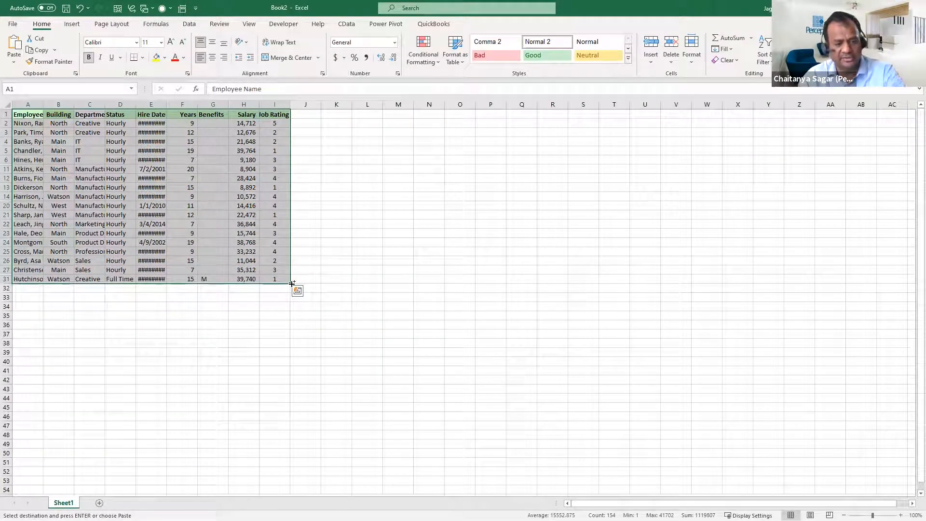
{"action": "key", "text": "ctrl+c"}
{"action": "left_click", "coordinate": [99, 503]}
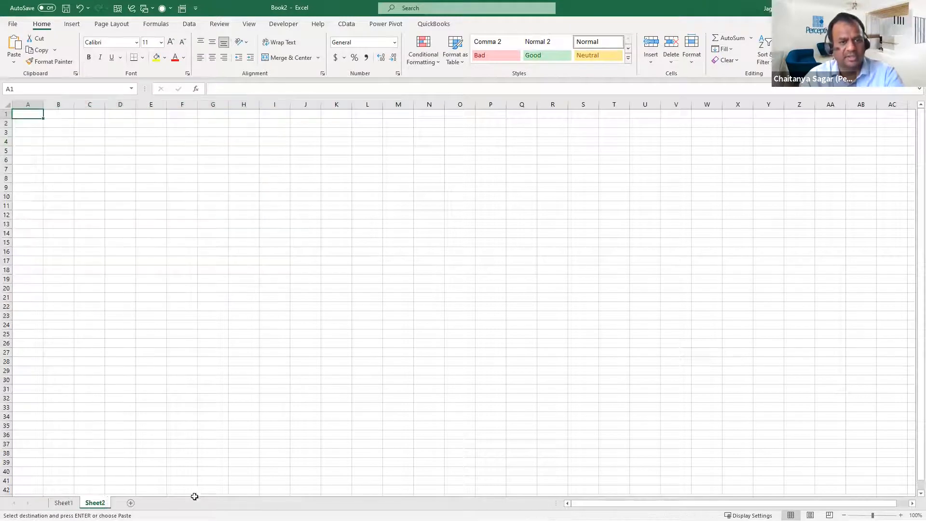
{"action": "key", "text": "ctrl+v"}
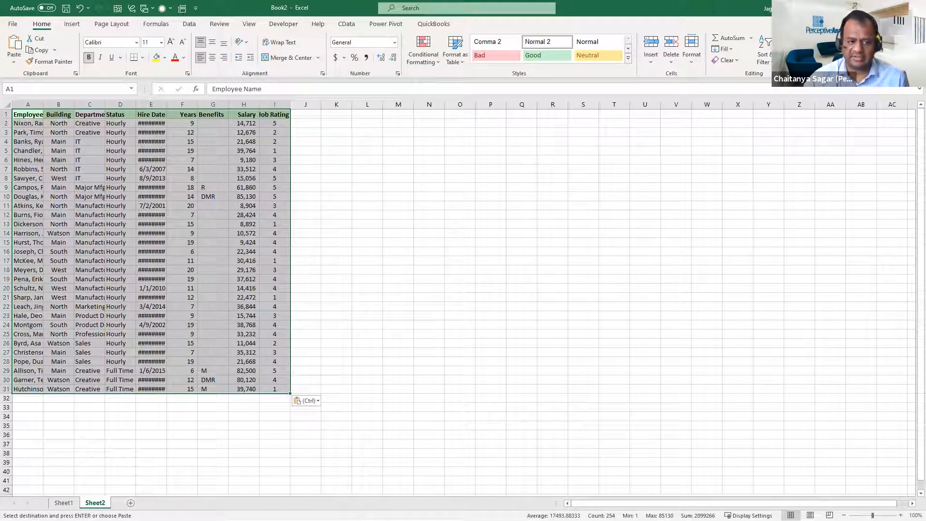
On Sheet1, use Go To Special to select only the visible cells of the employee data and copy them
{"action": "left_click", "coordinate": [74, 503]}
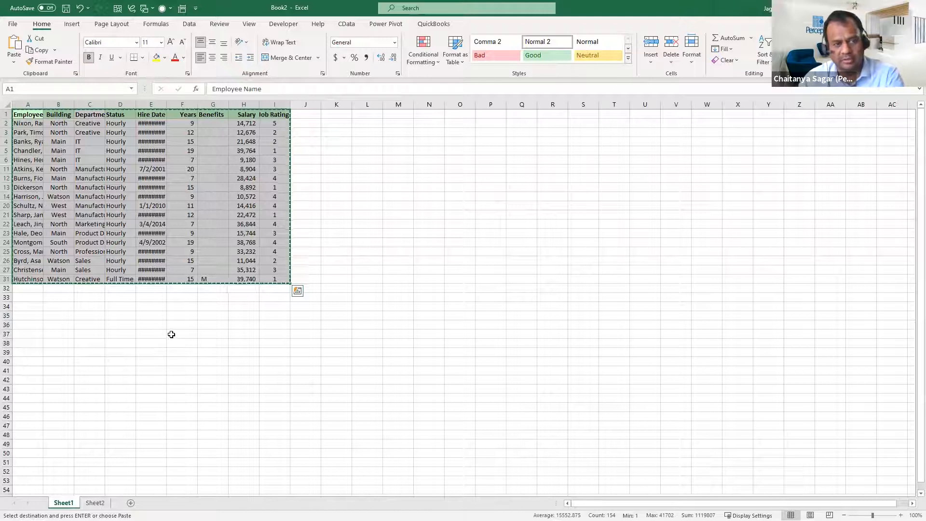
{"action": "key", "text": "ctrl+g"}
{"action": "key", "text": "alt+s"}
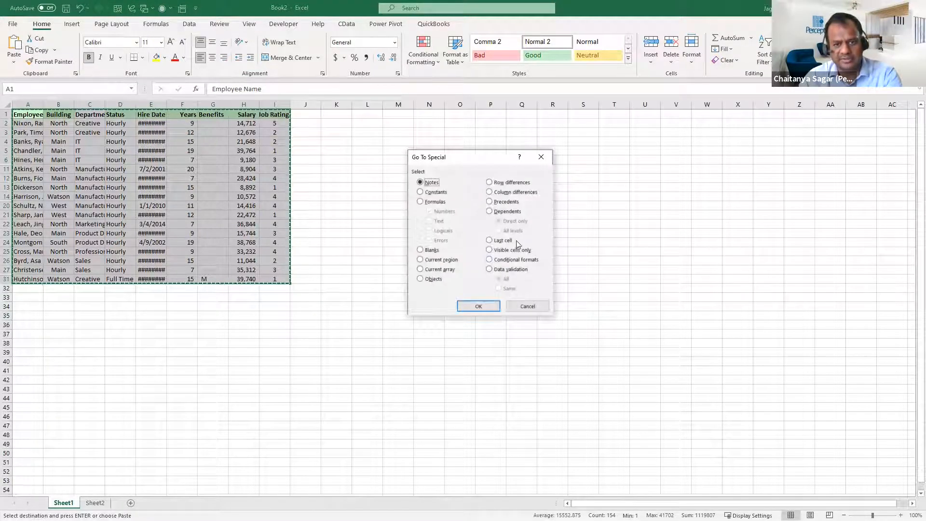
{"action": "left_click", "coordinate": [524, 252]}
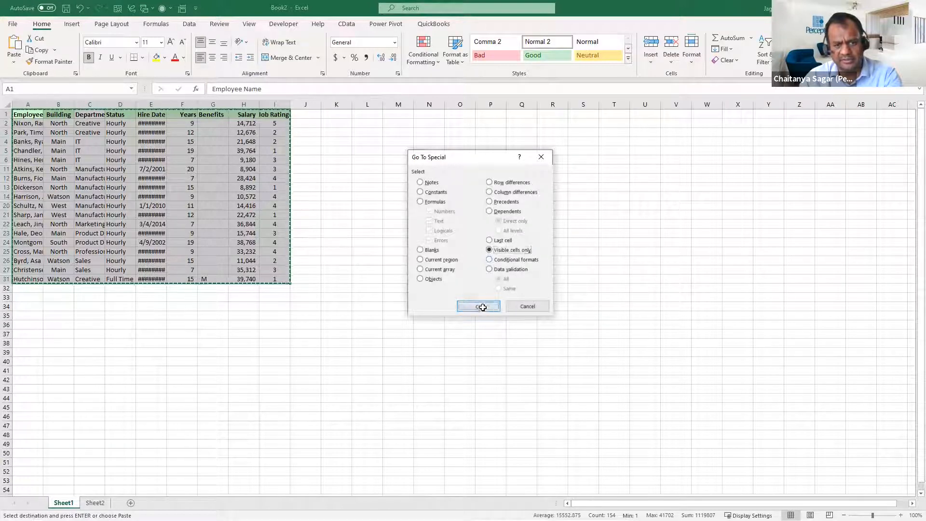
{"action": "left_click", "coordinate": [480, 306]}
{"action": "key", "text": "ctrl+c"}
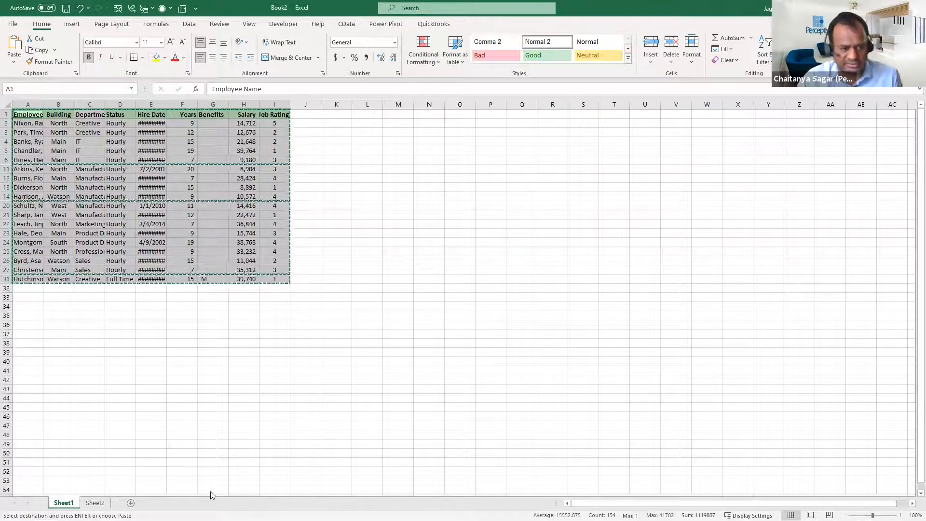
Paste the copied visible cells at M1 on Sheet2, beside the full employee data
{"action": "key", "text": "ctrl+Page_Down"}
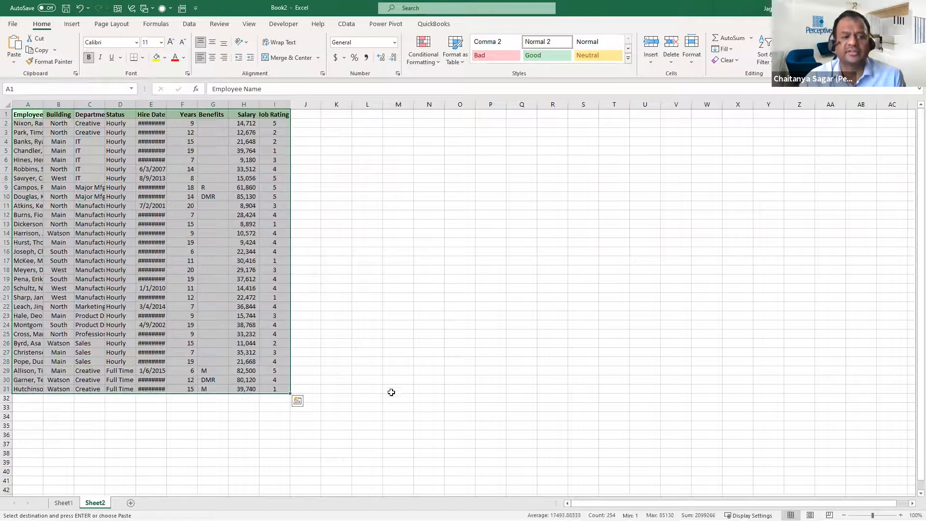
{"action": "left_click", "coordinate": [393, 118]}
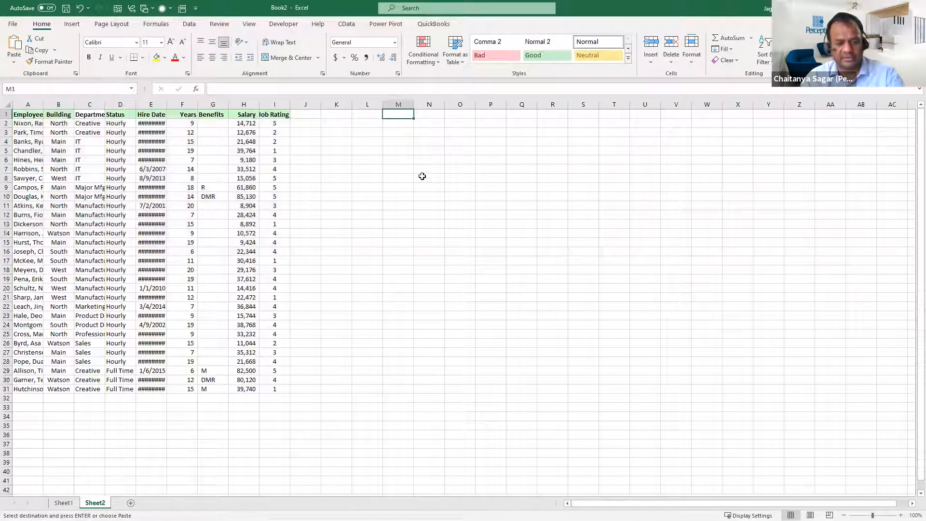
{"action": "key", "text": "ctrl+v"}
{"action": "left_click", "coordinate": [491, 234]}
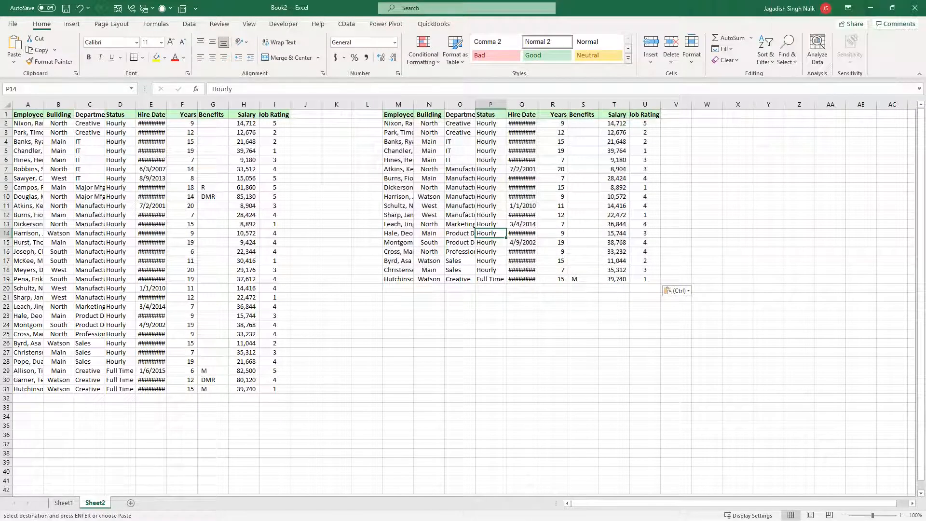
In Excel Tips and Tricks Part 3.xlsx, examine the Data sheet's Go To Special options for conditional formats, row and column differences, and data validation
{"action": "key", "text": "alt+Tab"}
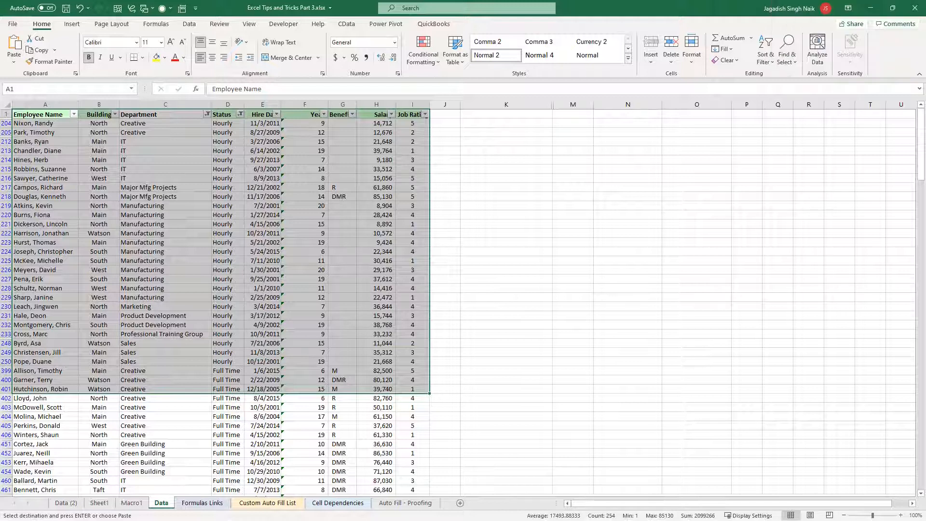
{"action": "left_click", "coordinate": [99, 502]}
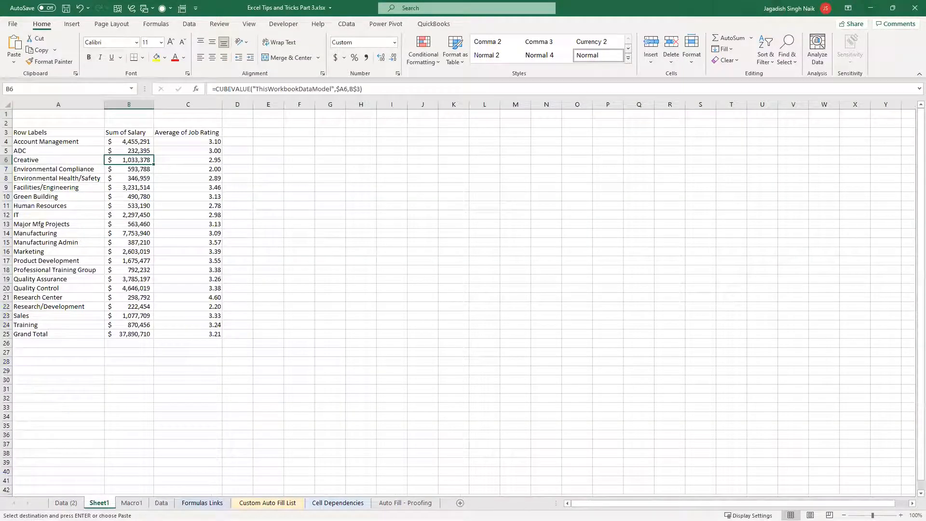
{"action": "left_click", "coordinate": [154, 502]}
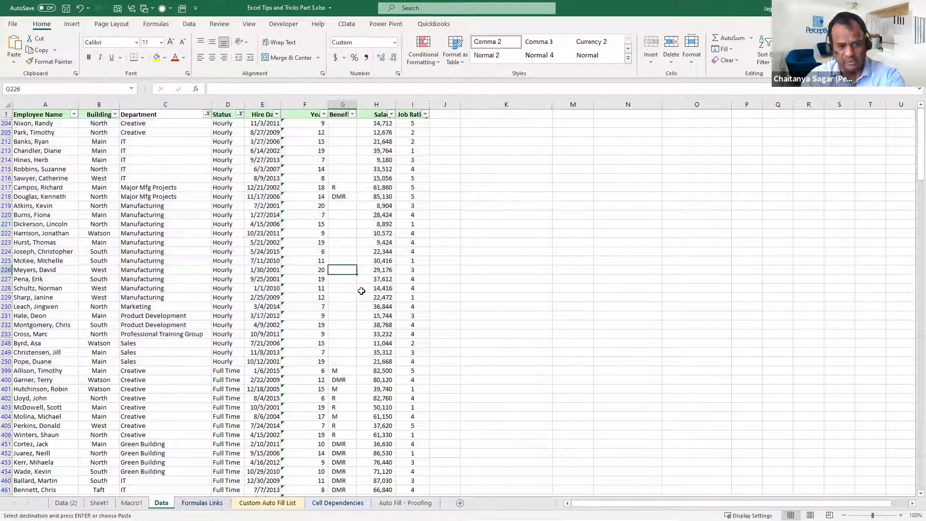
{"action": "key", "text": "ctrl+g"}
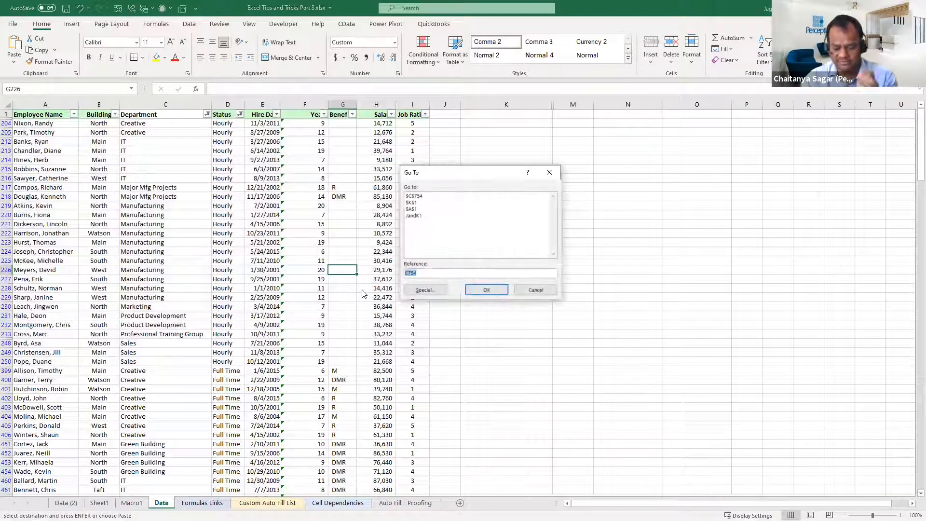
{"action": "left_click", "coordinate": [433, 290]}
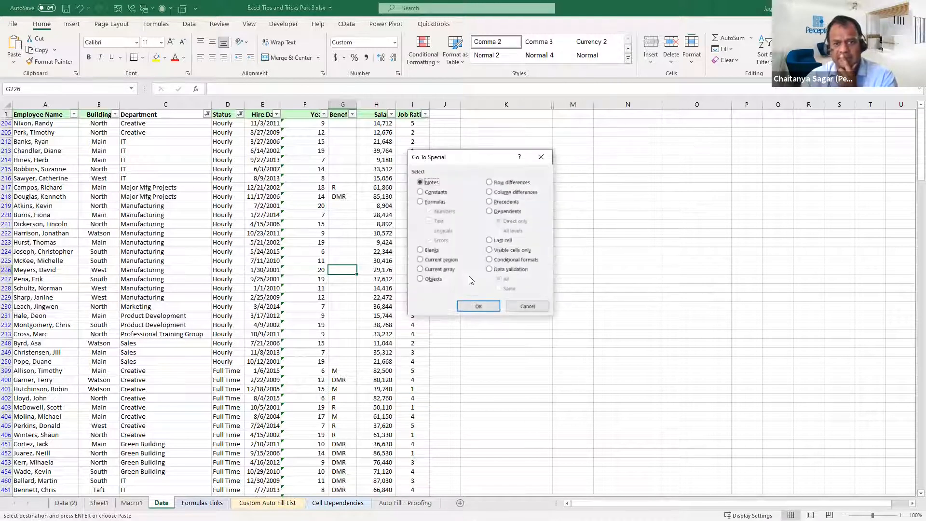
{"action": "left_click", "coordinate": [537, 260]}
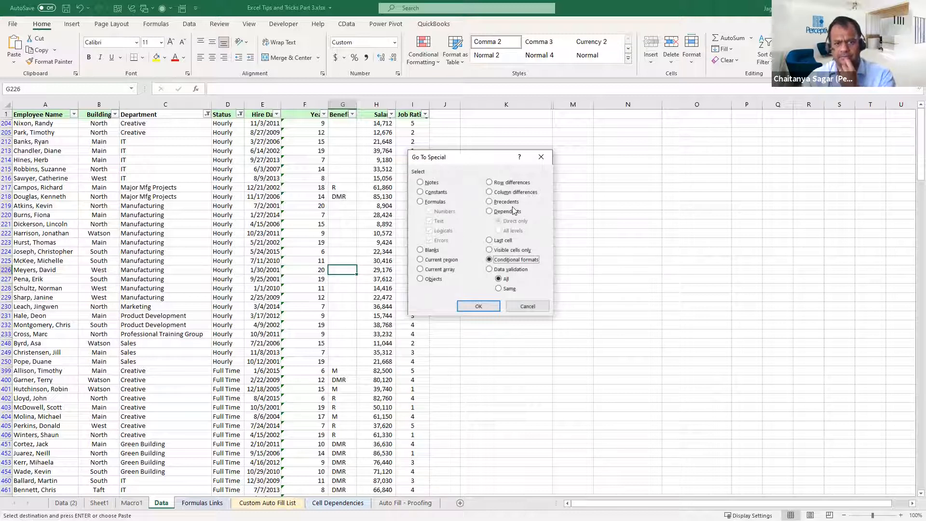
{"action": "left_click", "coordinate": [520, 183]}
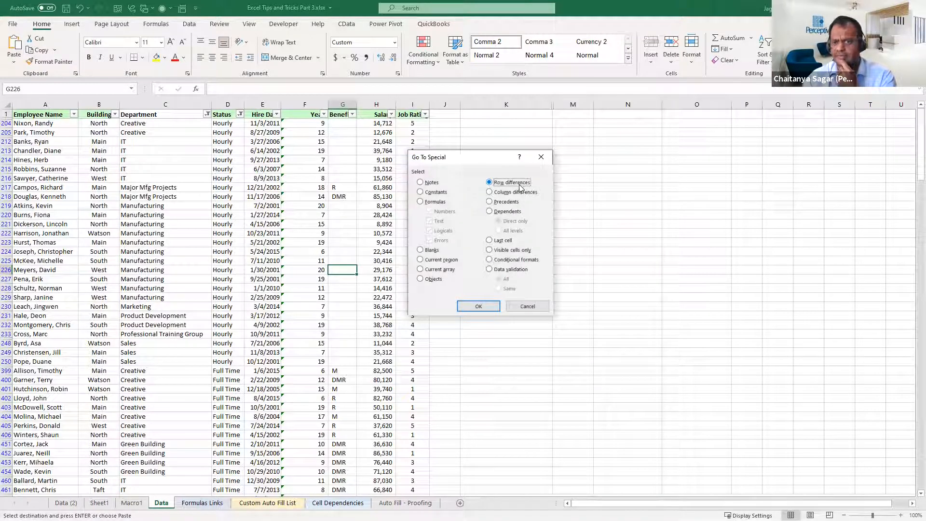
{"action": "left_click", "coordinate": [521, 193]}
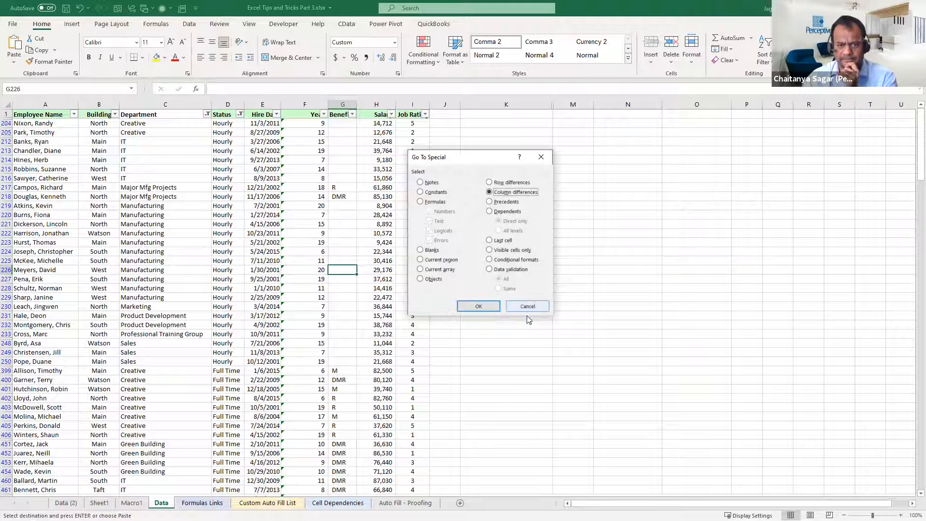
{"action": "left_click", "coordinate": [526, 269]}
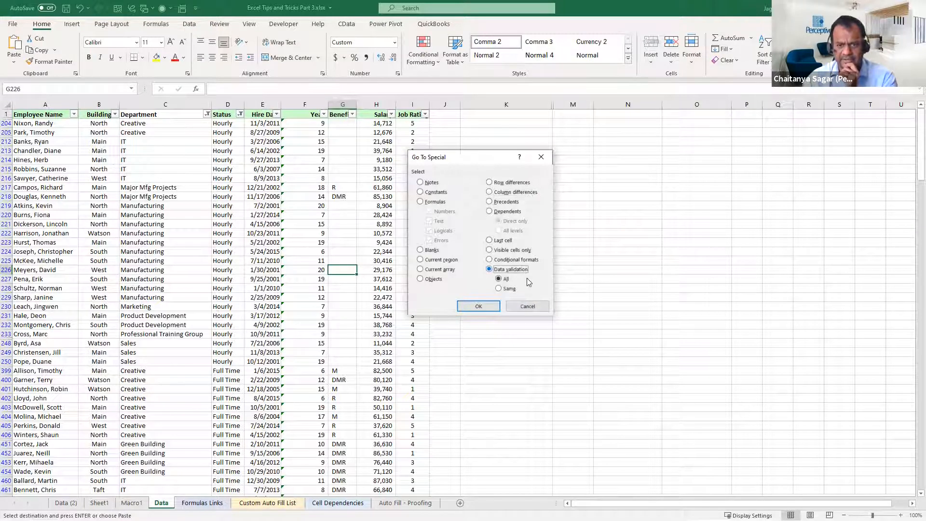
{"action": "left_click", "coordinate": [500, 289]}
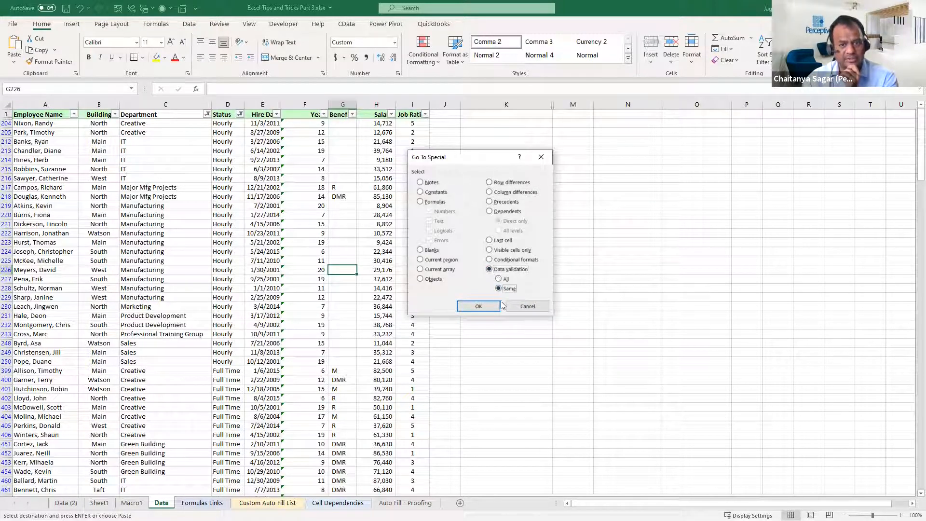
{"action": "left_click", "coordinate": [504, 281]}
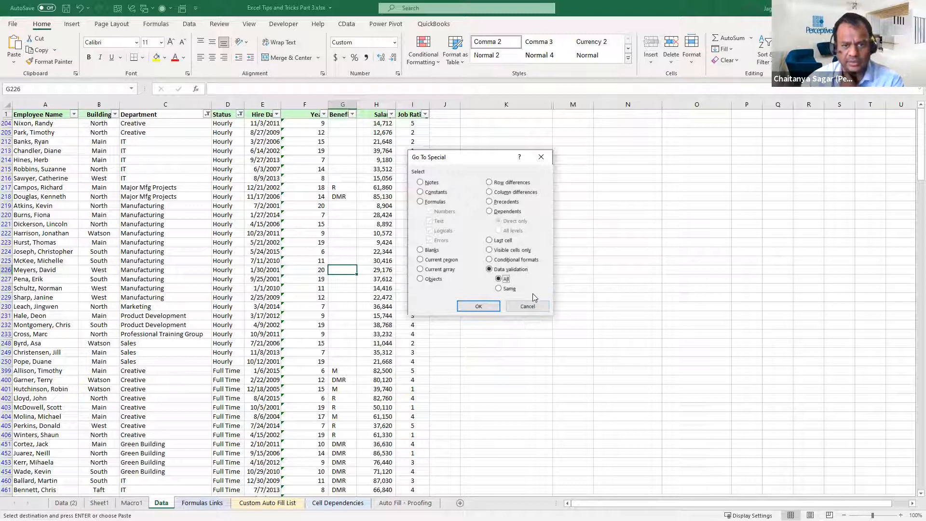
{"action": "left_click", "coordinate": [541, 307]}
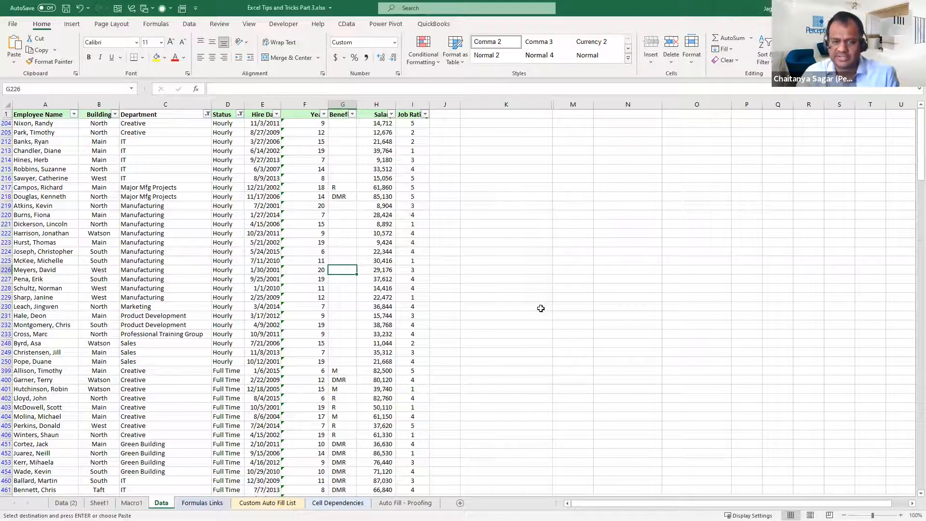
Look through the contents of the Data, Formulas Links and Data (2) sheets
{"action": "left_click", "coordinate": [382, 290]}
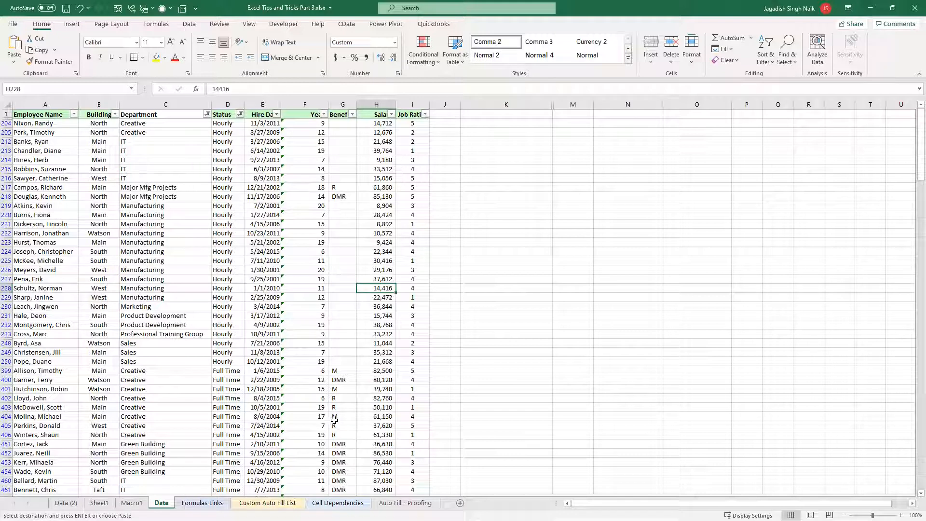
{"action": "left_click", "coordinate": [335, 398]}
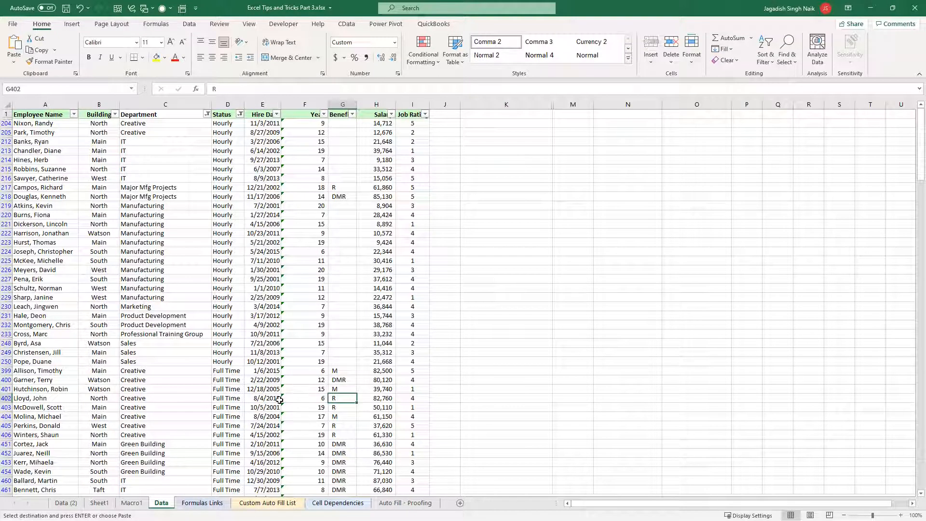
{"action": "left_click", "coordinate": [202, 502]}
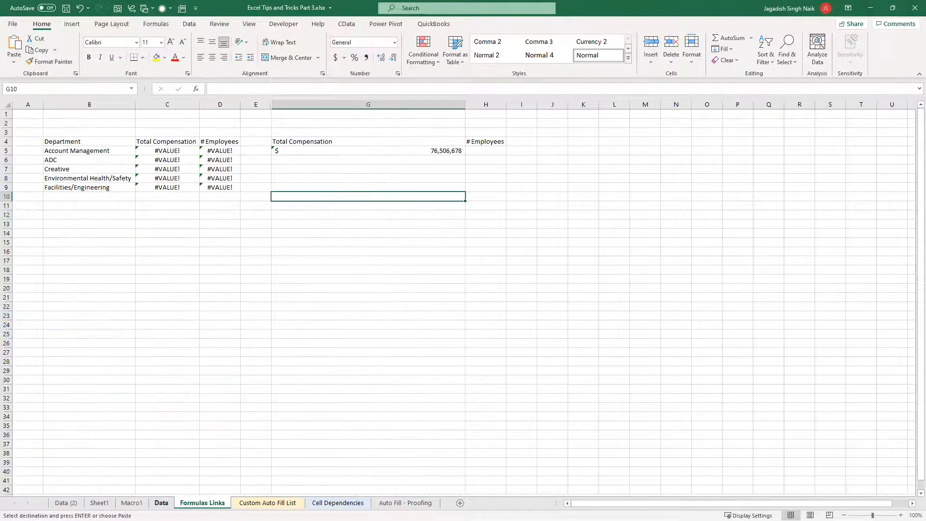
{"action": "left_click", "coordinate": [161, 502]}
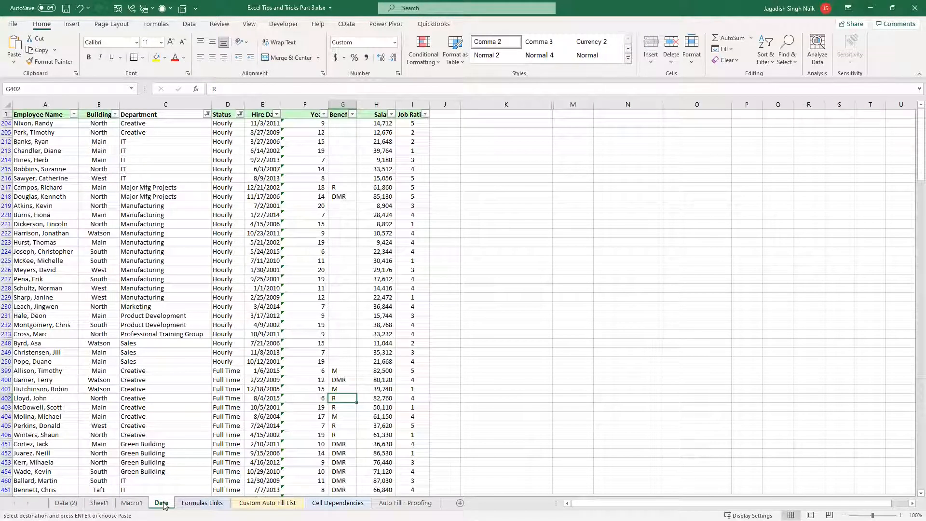
{"action": "left_click", "coordinate": [144, 417]}
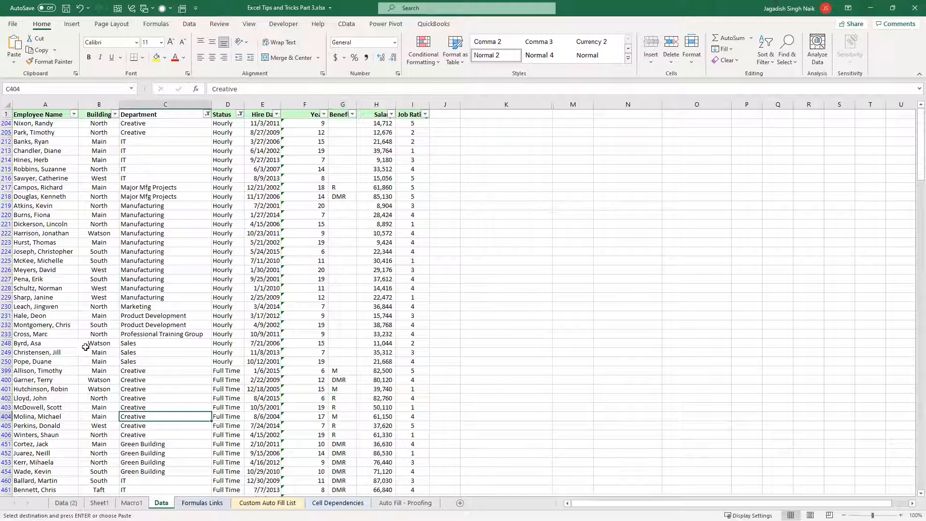
{"action": "left_click", "coordinate": [47, 318]}
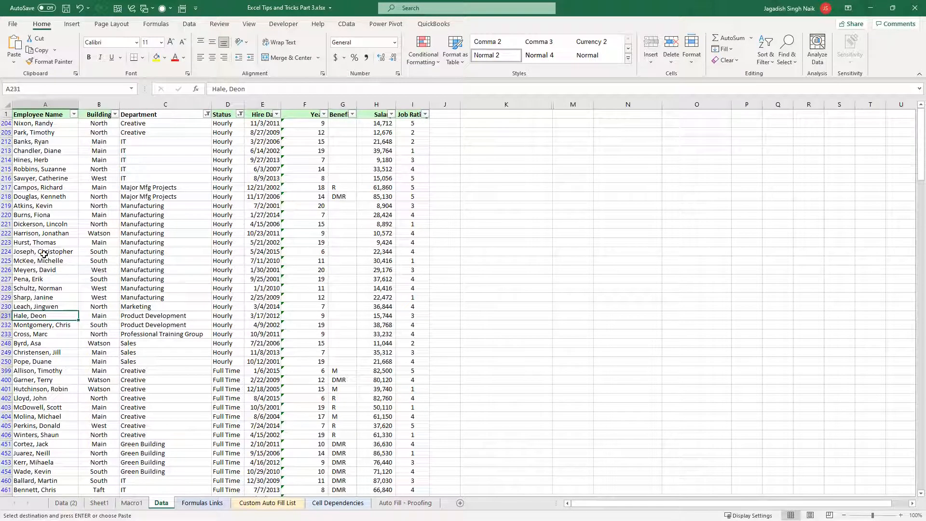
{"action": "left_click", "coordinate": [57, 243]}
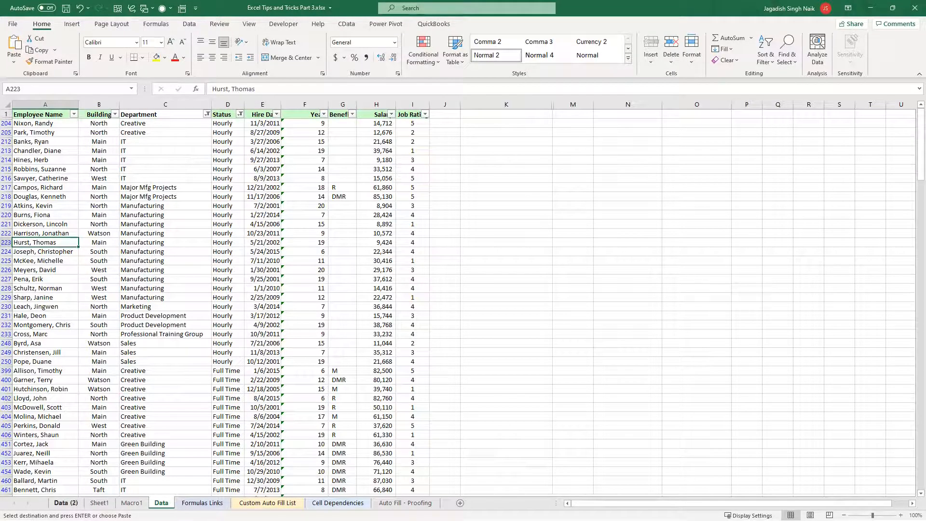
{"action": "left_click", "coordinate": [64, 502]}
{"action": "left_click", "coordinate": [79, 191]}
{"action": "scroll", "coordinate": [81, 227], "scroll_direction": "up", "scroll_amount": 20}
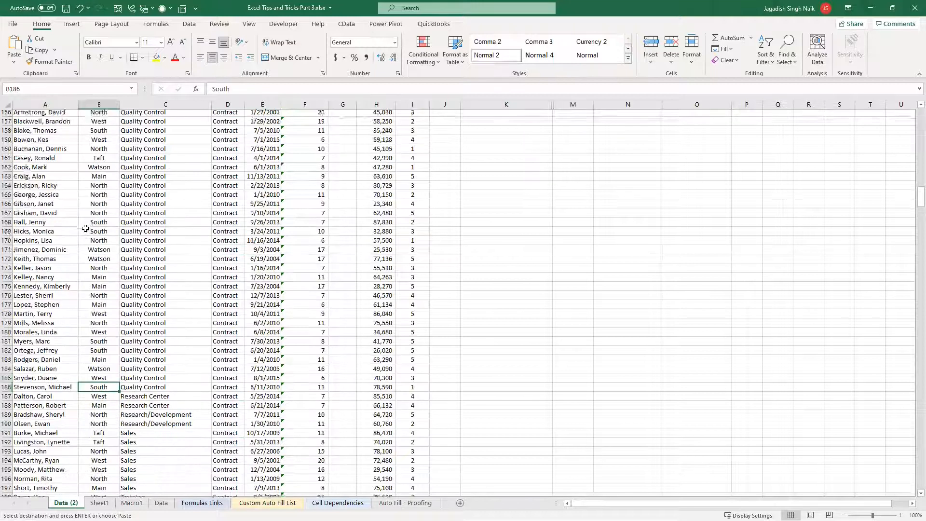
{"action": "left_click", "coordinate": [169, 503]}
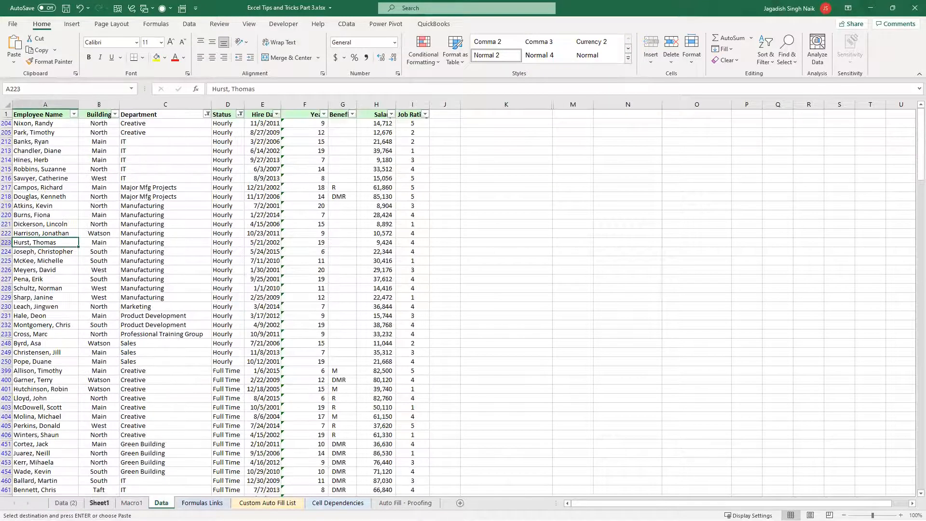
On Sheet1, select the department summary table A3:C25 and view its Quick Analysis options
{"action": "left_click", "coordinate": [99, 503]}
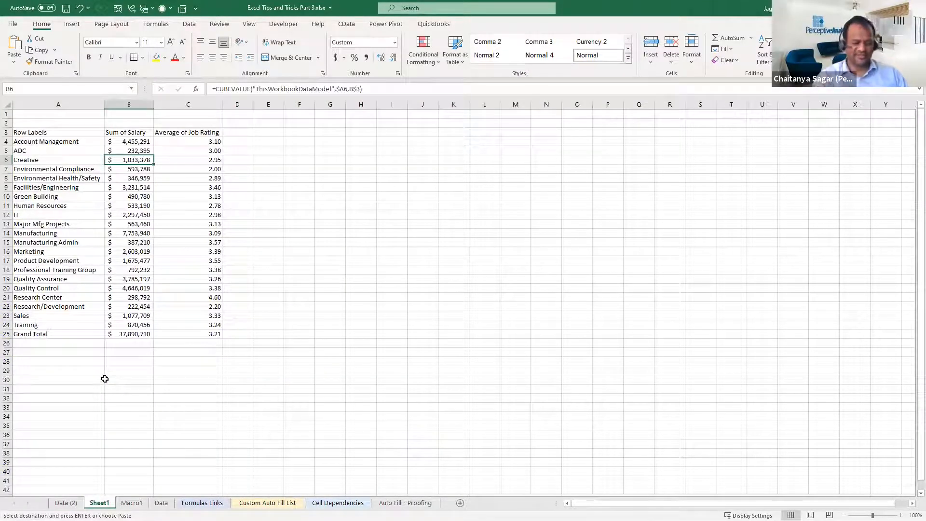
{"action": "left_click", "coordinate": [6, 113]}
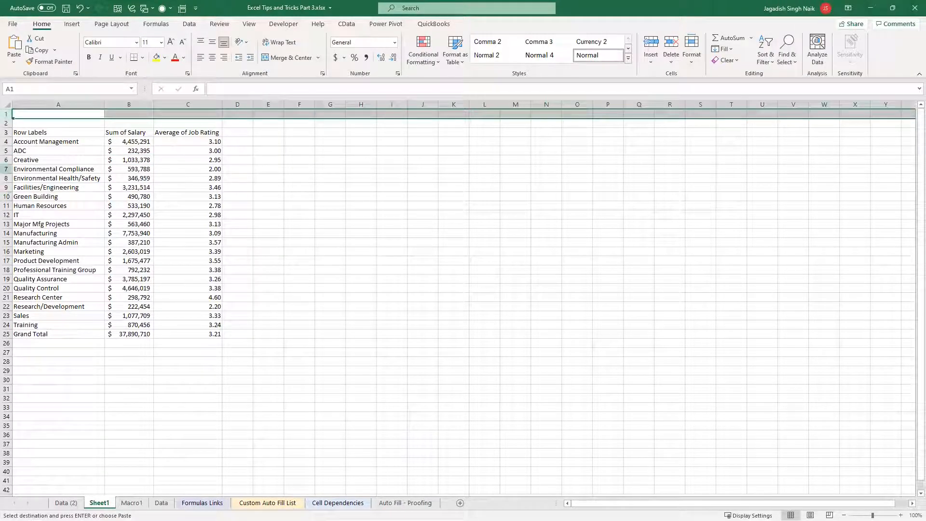
{"action": "left_click_drag", "start_coordinate": [16, 132], "coordinate": [210, 331]}
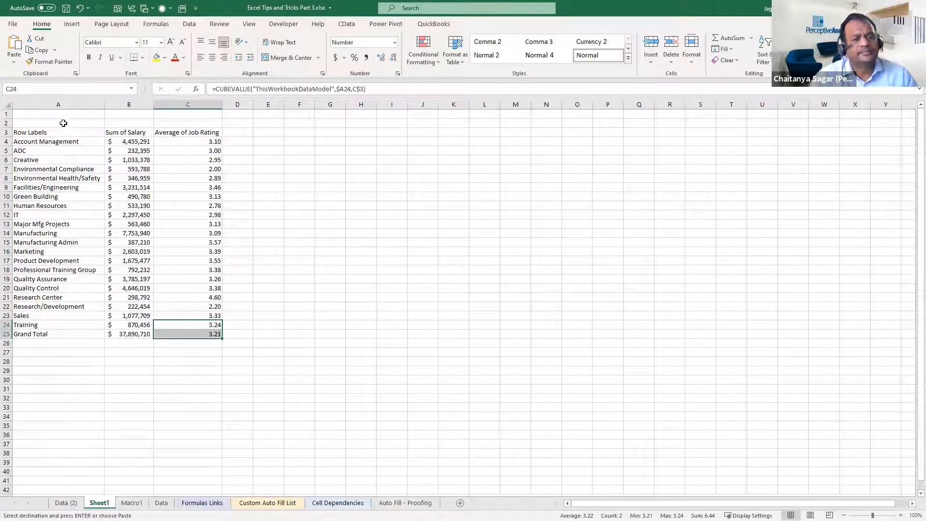
{"action": "left_click_drag", "start_coordinate": [67, 131], "coordinate": [186, 331]}
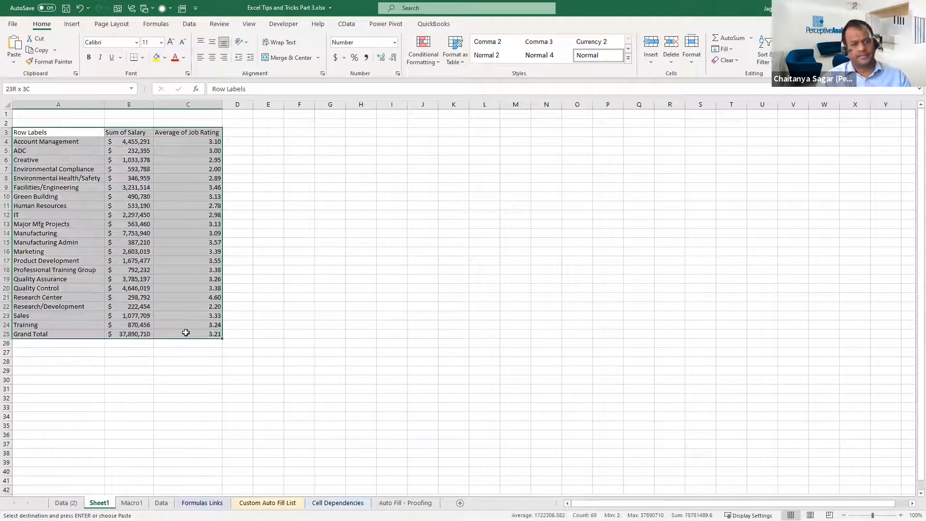
{"action": "key", "text": "ctrl+q"}
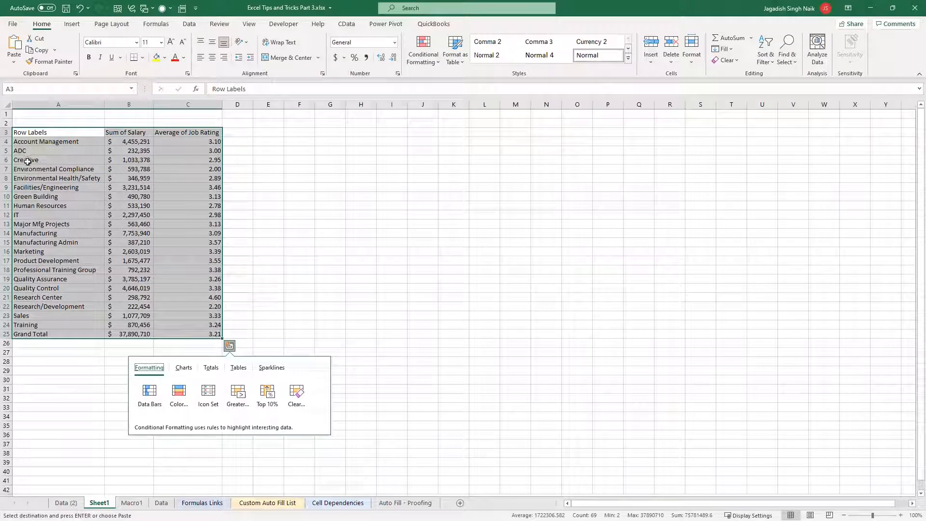
{"action": "left_click", "coordinate": [367, 224]}
Add a new worksheet after Sheet1 and hide its rows 4 to 18
{"action": "left_click", "coordinate": [460, 502]}
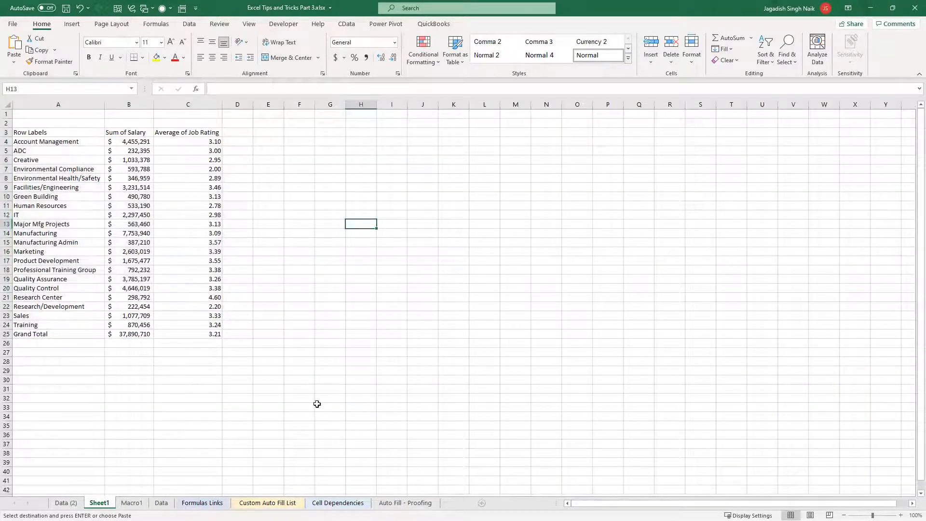
{"action": "left_click", "coordinate": [7, 141]}
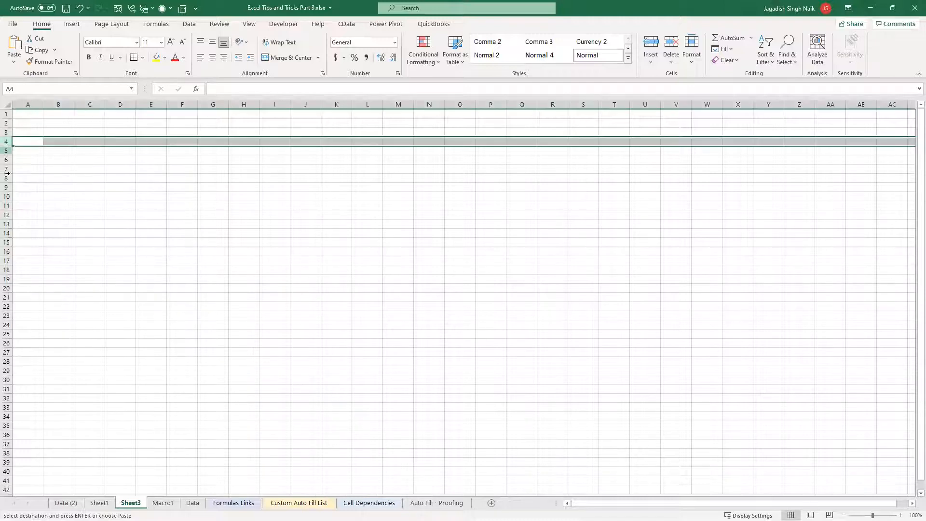
{"action": "left_click", "coordinate": [8, 271], "text": "shift"}
{"action": "right_click", "coordinate": [7, 271]}
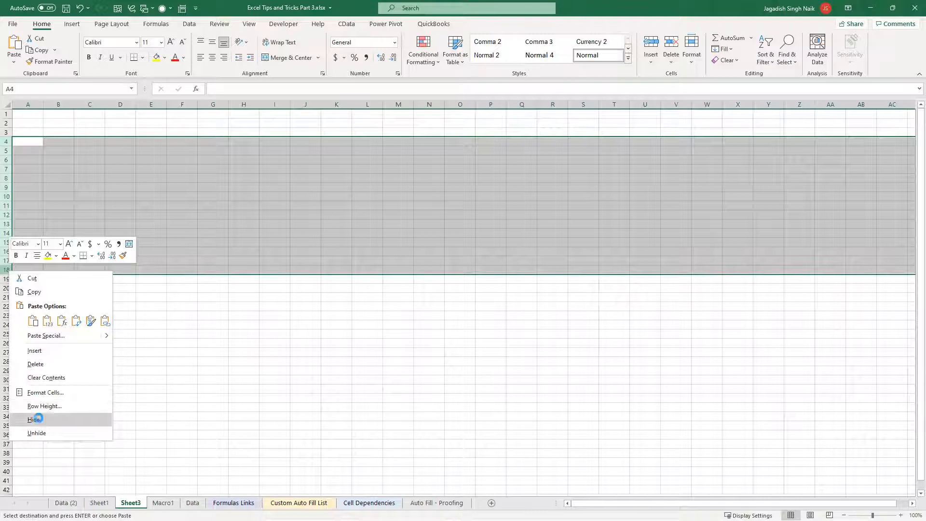
{"action": "left_click", "coordinate": [36, 420]}
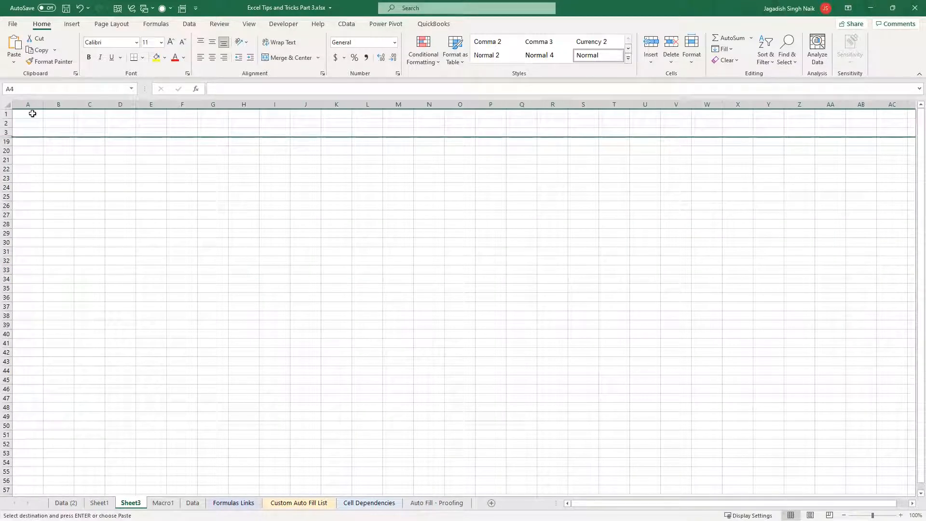
Paste the copied filtered employee data at A1 of Sheet3, across the hidden rows
{"action": "left_click_drag", "start_coordinate": [32, 114], "coordinate": [282, 289]}
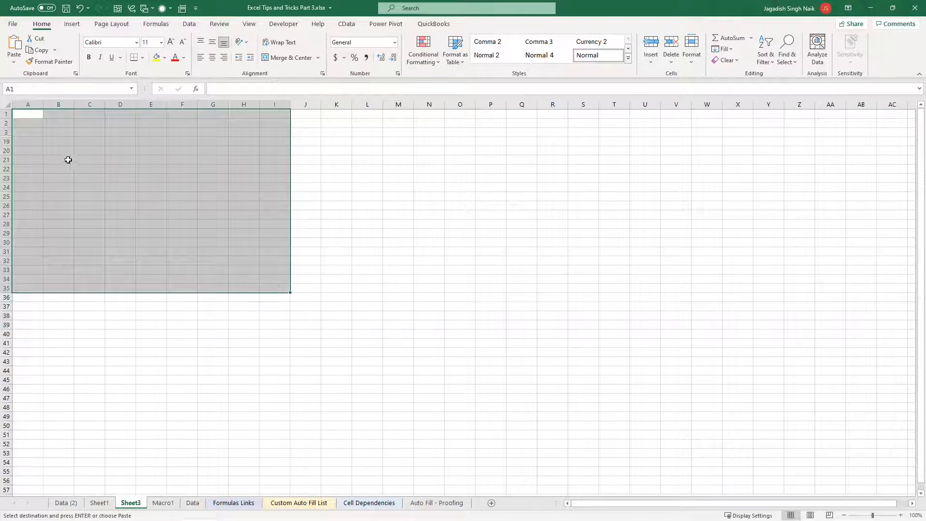
{"action": "left_click", "coordinate": [32, 115]}
{"action": "key", "text": "ctrl+v"}
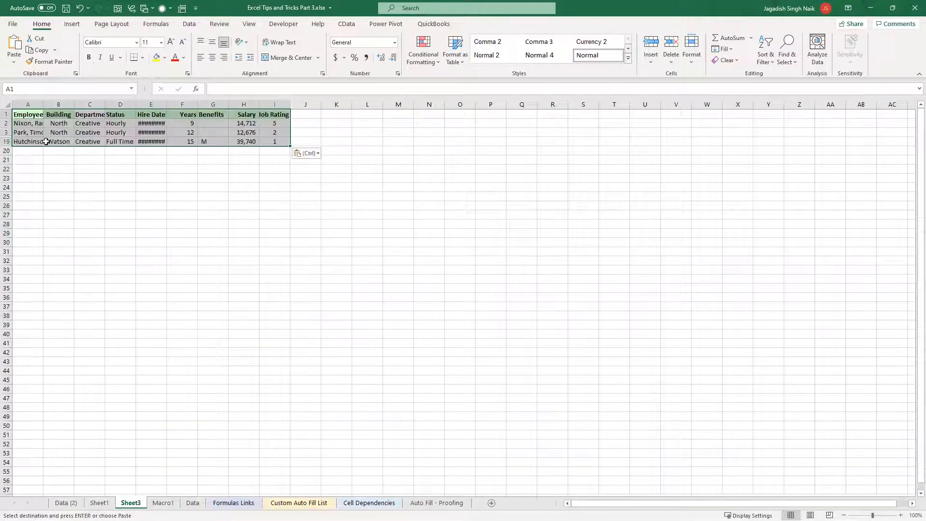
{"action": "left_click", "coordinate": [36, 185]}
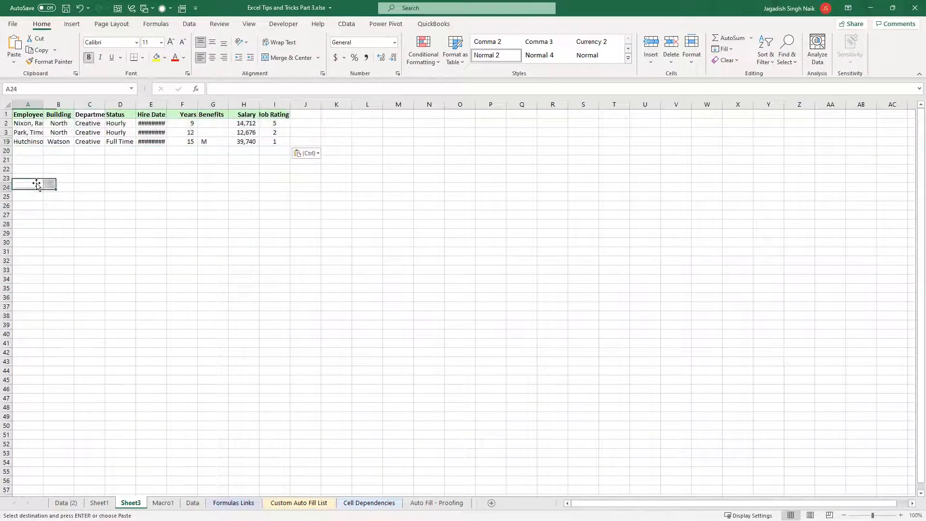
Check the pasted rows on either side of Sheet3's hidden rows and widen the Hire Date column to fit the dates
{"action": "left_click", "coordinate": [6, 123]}
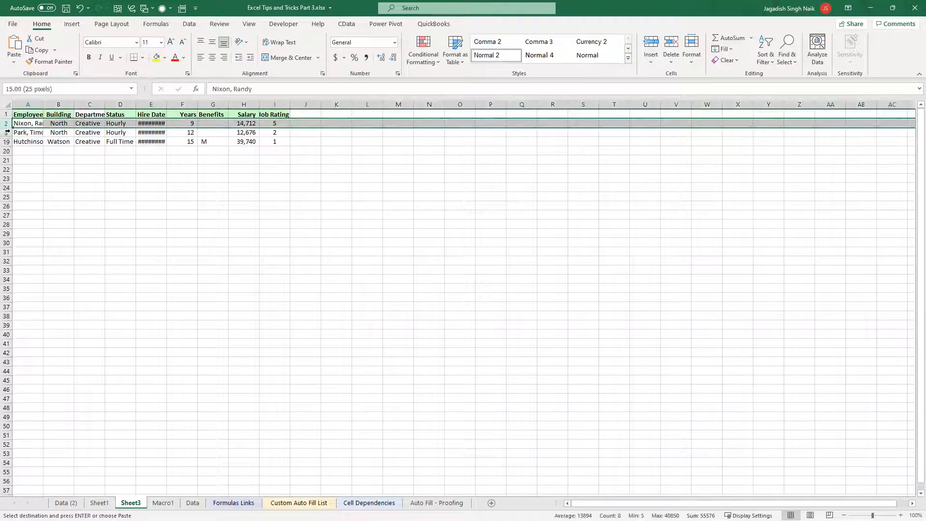
{"action": "left_click", "coordinate": [7, 142], "text": "shift"}
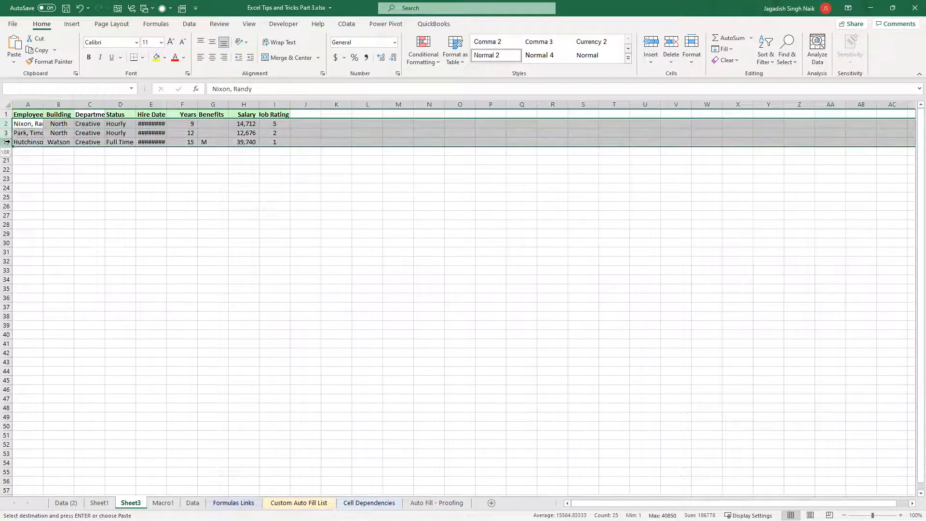
{"action": "left_click", "coordinate": [7, 133]}
{"action": "left_click", "coordinate": [89, 152]}
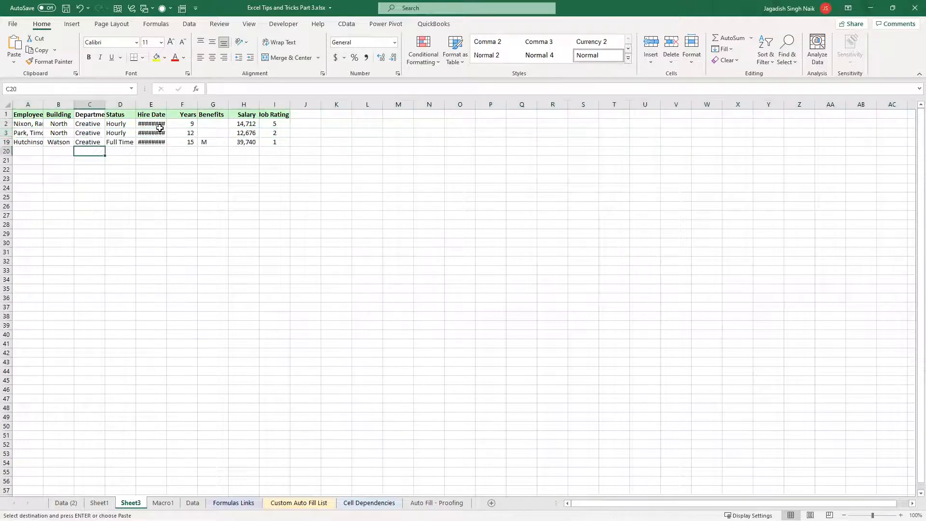
{"action": "left_click_drag", "start_coordinate": [167, 101], "coordinate": [191, 124]}
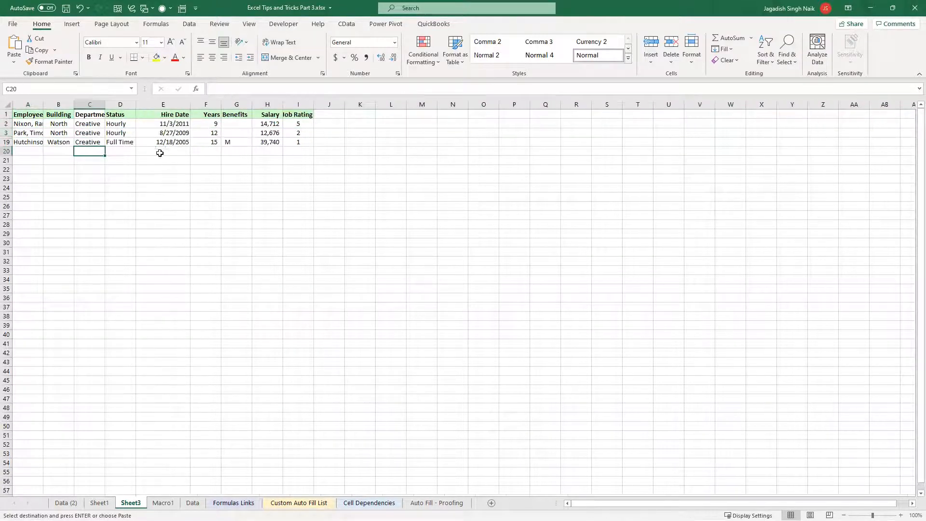
{"action": "left_click", "coordinate": [158, 169]}
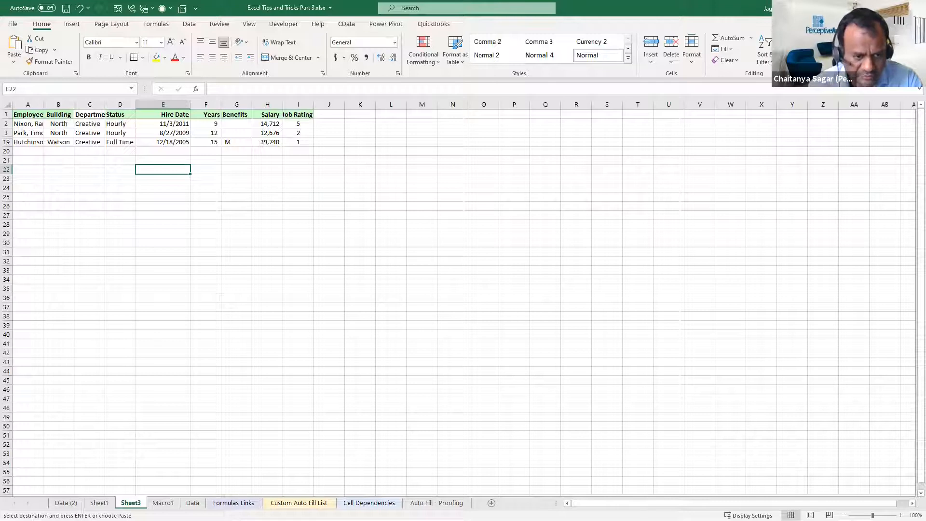
On Sheet1, copy the department summary table A3:C25
{"action": "key", "text": "ctrl+Page_Up"}
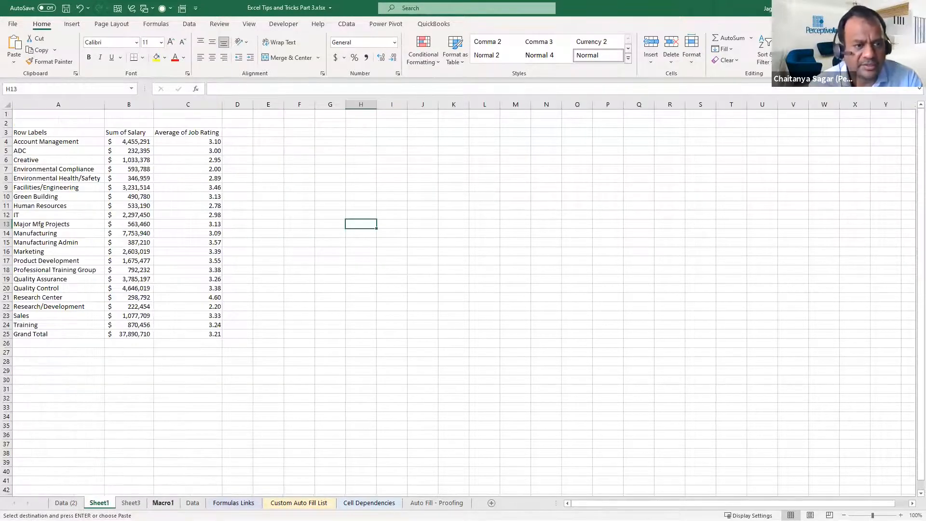
{"action": "mouse_move", "coordinate": [35, 131]}
{"action": "left_mouse_down"}
{"action": "mouse_move", "coordinate": [184, 283]}
{"action": "mouse_move", "coordinate": [207, 334]}
{"action": "left_mouse_up"}
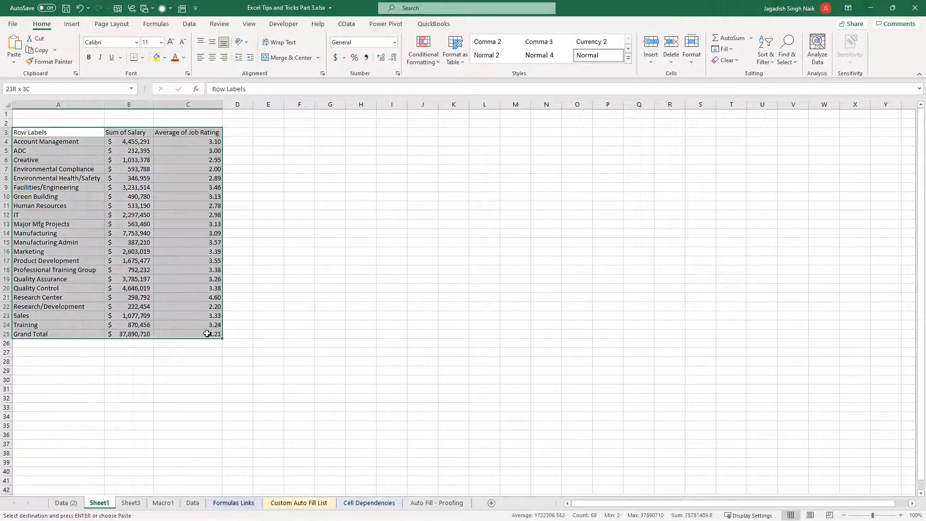
{"action": "left_click", "coordinate": [361, 324]}
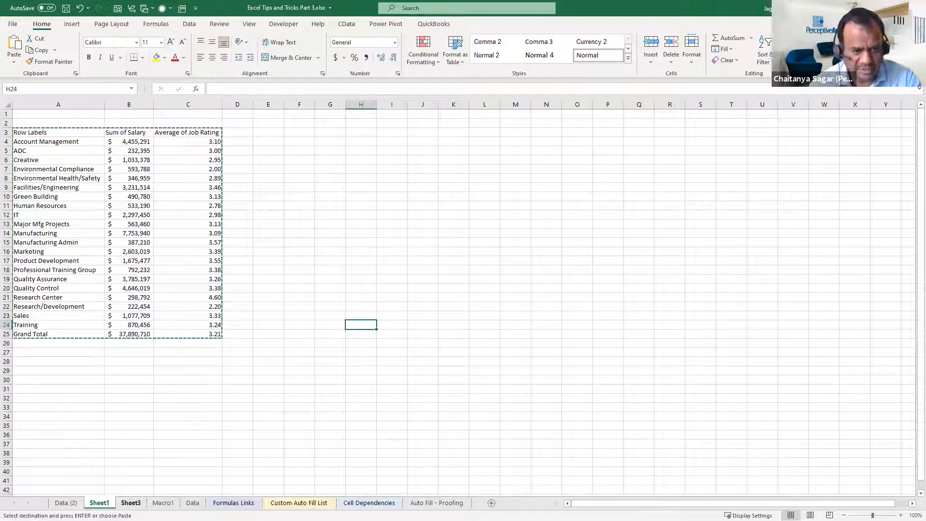
On Sheet3, select A1:J38 as the destination for the copied table
{"action": "left_click", "coordinate": [131, 503]}
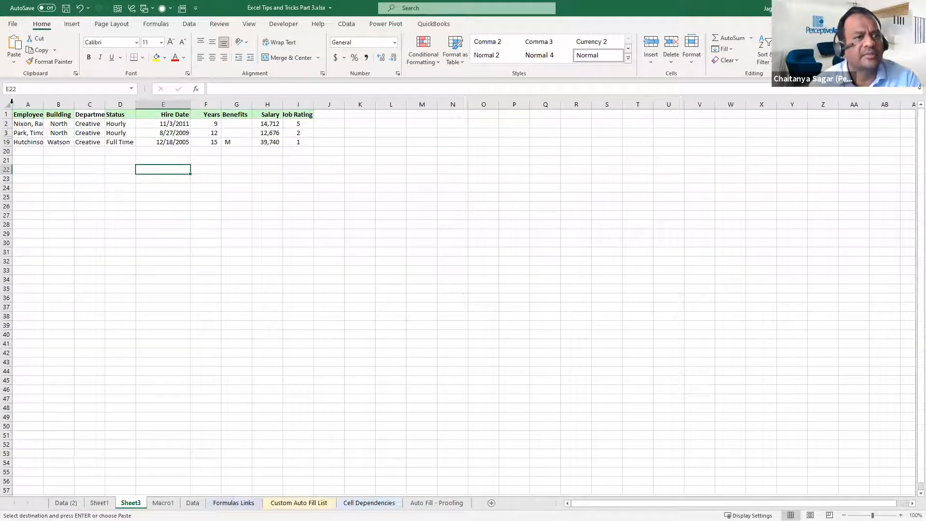
{"action": "left_click", "coordinate": [21, 115]}
{"action": "left_click_drag", "start_coordinate": [21, 114], "coordinate": [321, 313]}
On Sheet1, reselect the copied table A3:C25 to check how many rows and columns it spans
{"action": "left_click", "coordinate": [104, 502]}
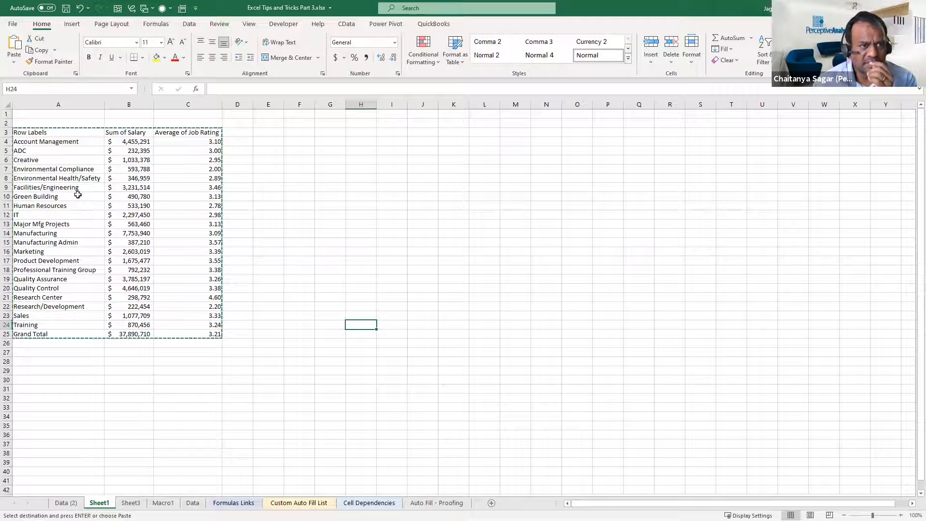
{"action": "left_click_drag", "start_coordinate": [23, 132], "coordinate": [191, 344]}
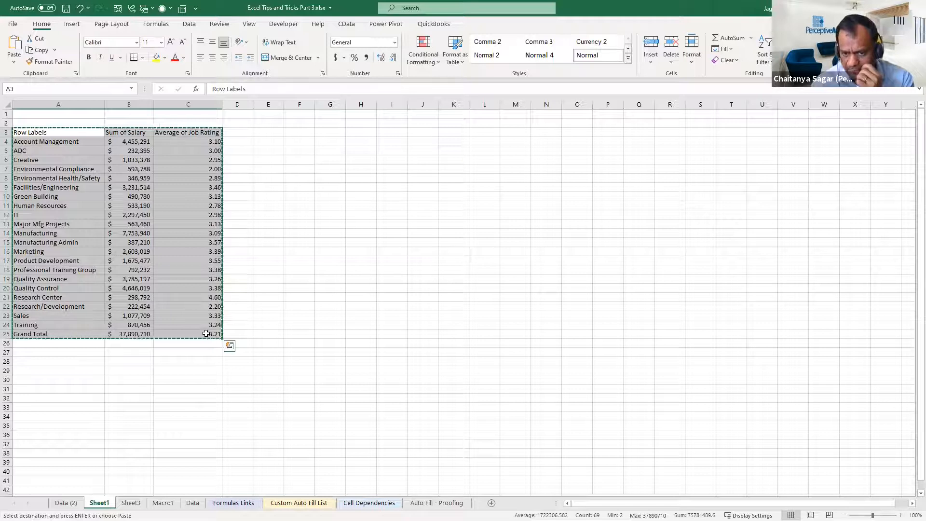
{"action": "left_click_drag", "start_coordinate": [62, 130], "coordinate": [21, 331]}
{"action": "key", "text": "ctrl+v"}
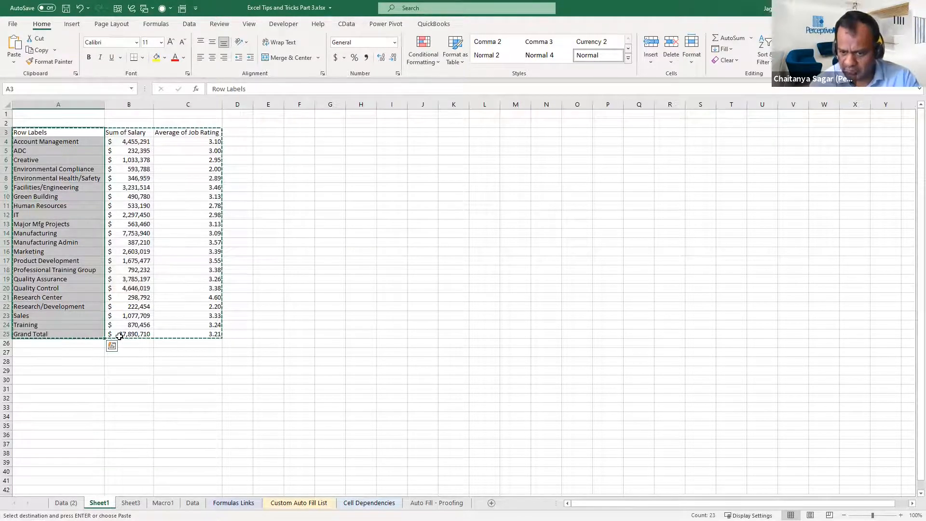
{"action": "left_click", "coordinate": [200, 333], "text": "shift"}
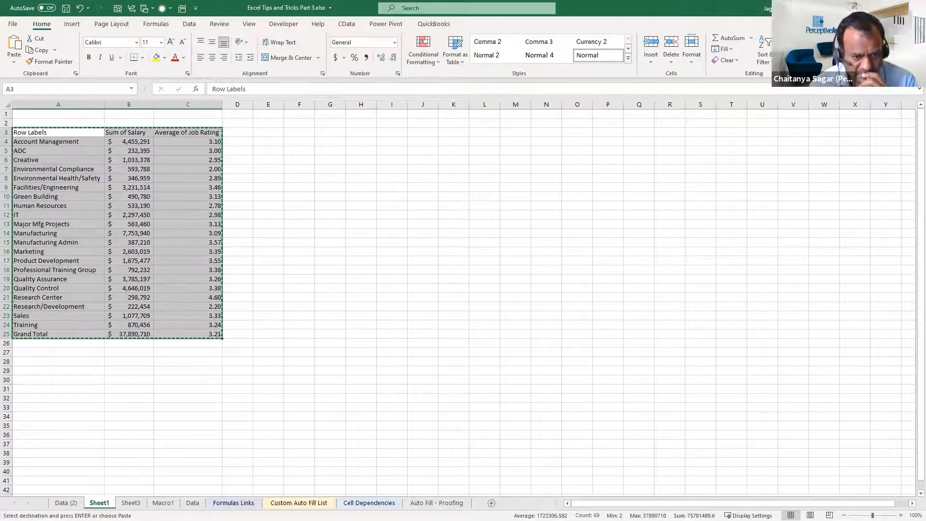
On Sheet3, select A1:C38 and use Go To Special to limit the selection to visible cells only
{"action": "left_click", "coordinate": [130, 502]}
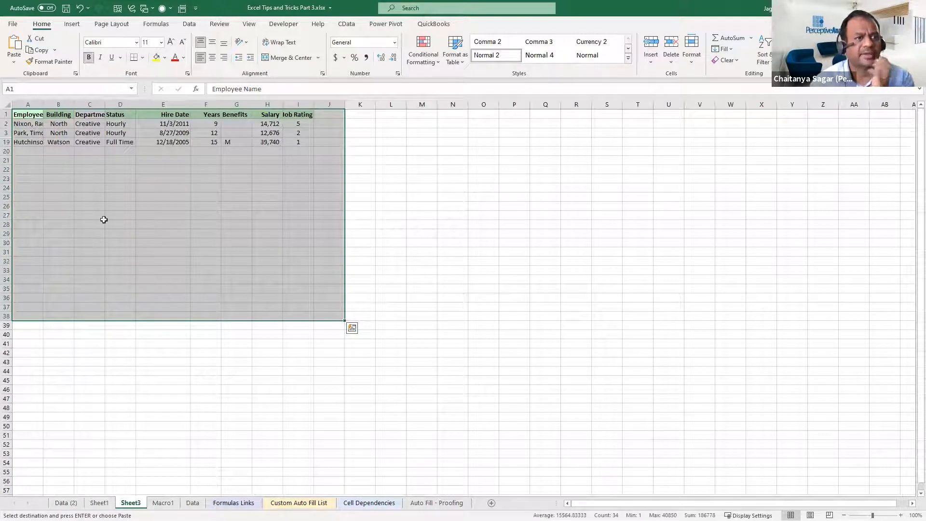
{"action": "left_click", "coordinate": [64, 169]}
{"action": "left_click_drag", "start_coordinate": [29, 116], "coordinate": [30, 283]}
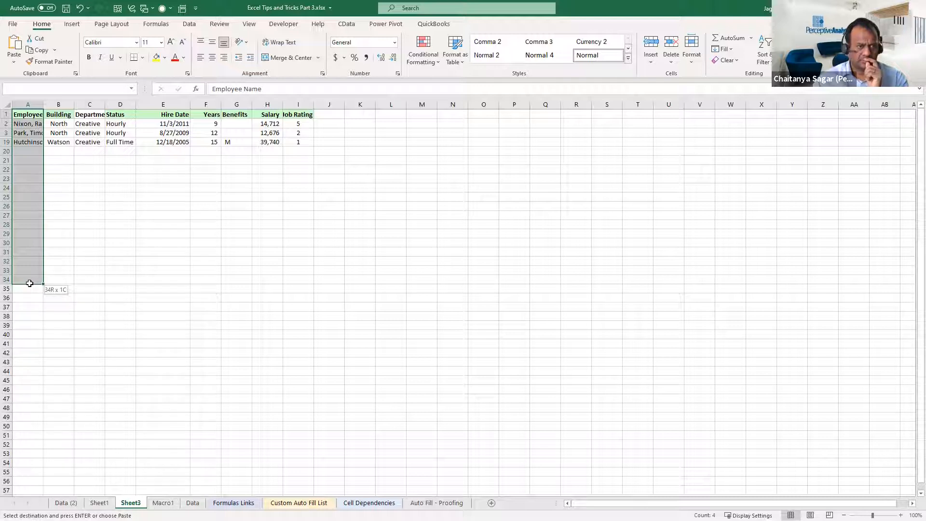
{"action": "left_click_drag", "start_coordinate": [25, 291], "coordinate": [20, 325]}
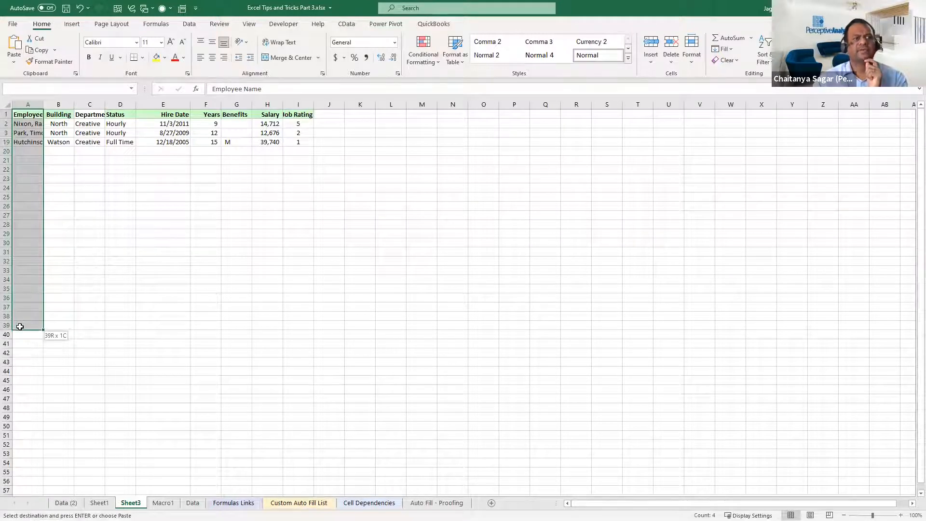
{"action": "mouse_move", "coordinate": [30, 324]}
{"action": "left_mouse_down"}
{"action": "mouse_move", "coordinate": [74, 322]}
{"action": "mouse_move", "coordinate": [76, 314]}
{"action": "mouse_move", "coordinate": [37, 325]}
{"action": "mouse_move", "coordinate": [35, 315]}
{"action": "left_mouse_up"}
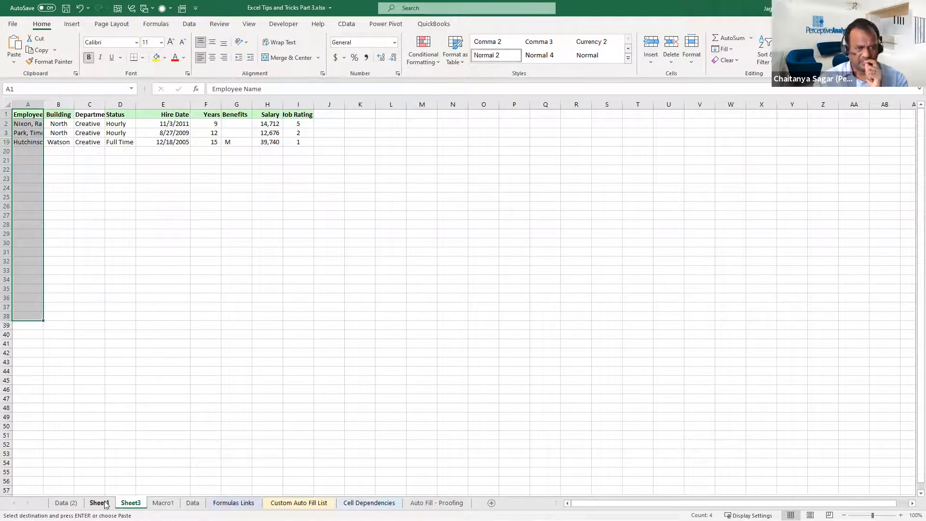
{"action": "left_click", "coordinate": [99, 502]}
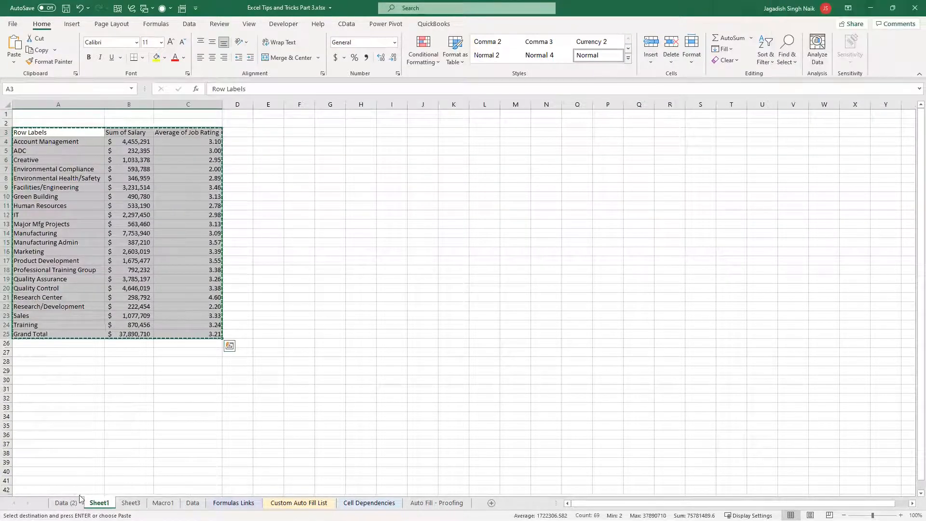
{"action": "left_click", "coordinate": [131, 502]}
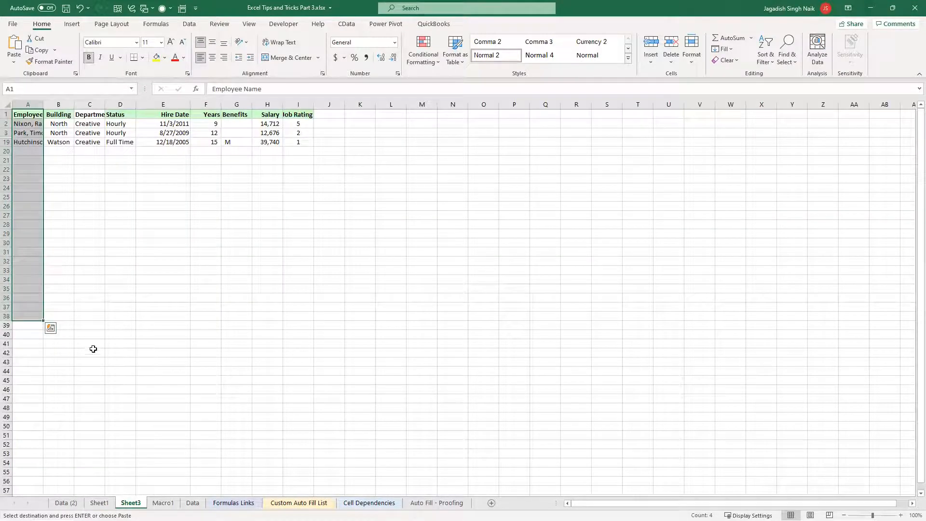
{"action": "left_click", "coordinate": [93, 316], "text": "shift"}
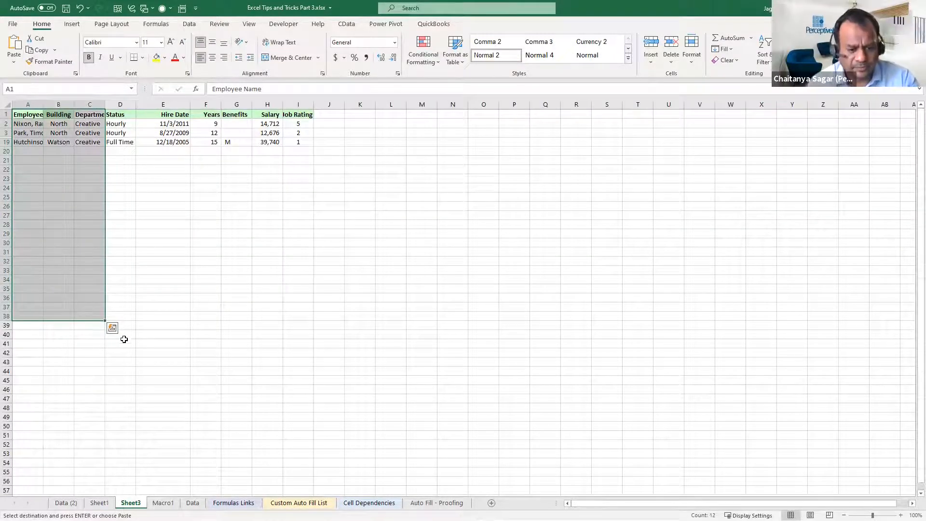
{"action": "key", "text": "ctrl+g"}
{"action": "key", "text": "alt+s"}
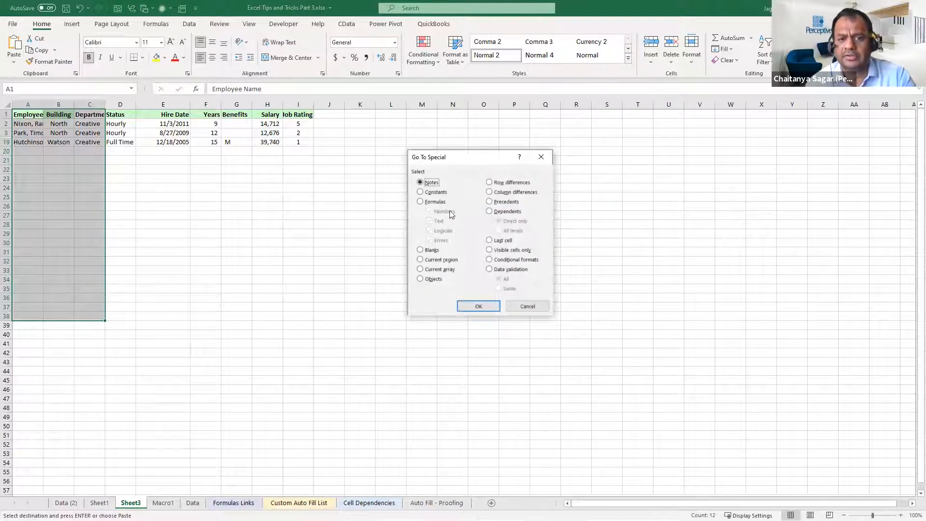
{"action": "left_click", "coordinate": [505, 250]}
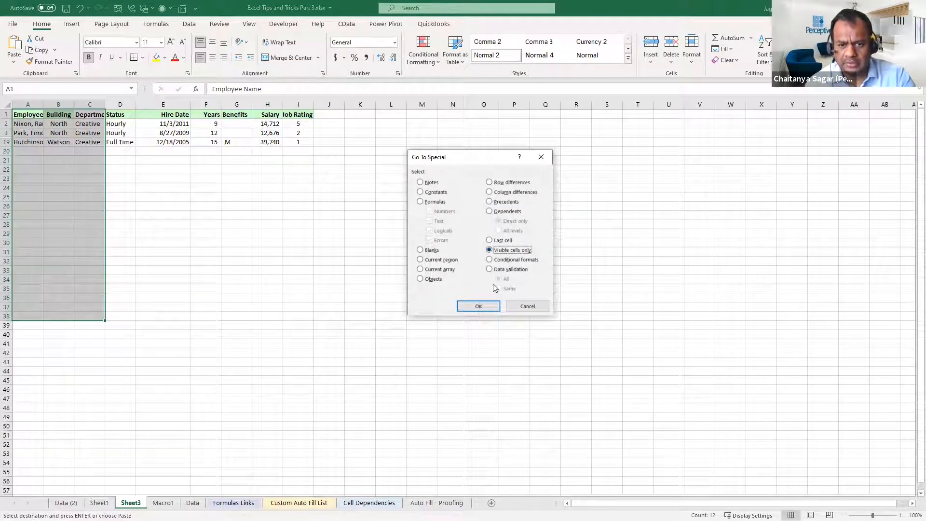
{"action": "left_click", "coordinate": [478, 306]}
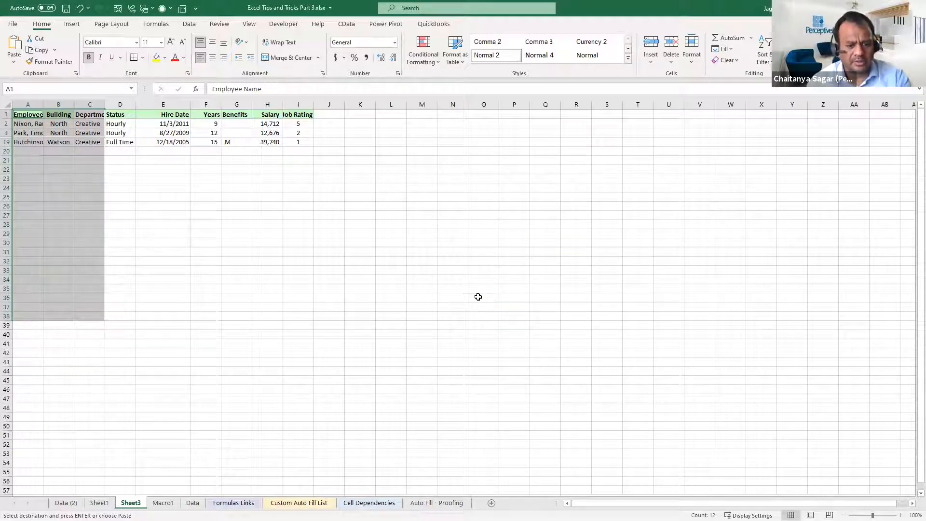
Try to paste the copied summary table into the visible cells of A1:C38 on Sheet3
{"action": "key", "text": "ctrl+v"}
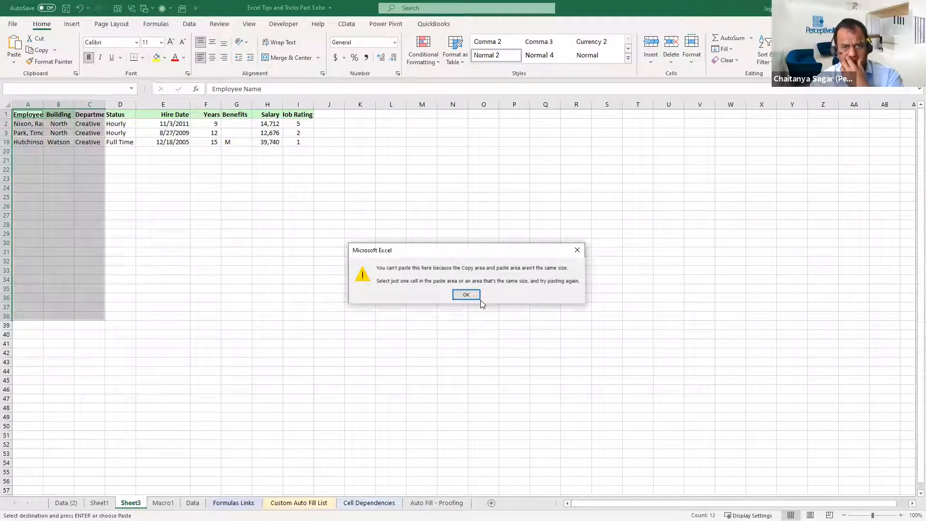
{"action": "left_click", "coordinate": [467, 295]}
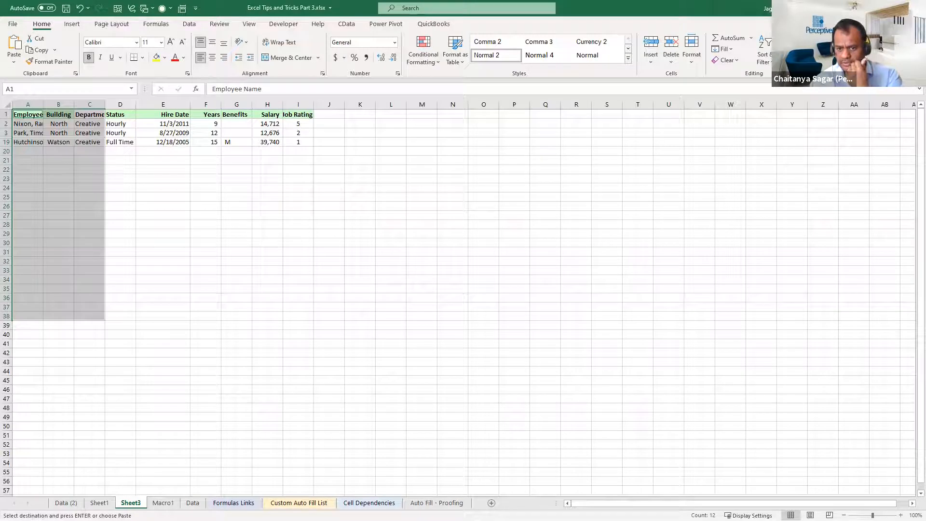
{"action": "key", "text": "ctrl+v"}
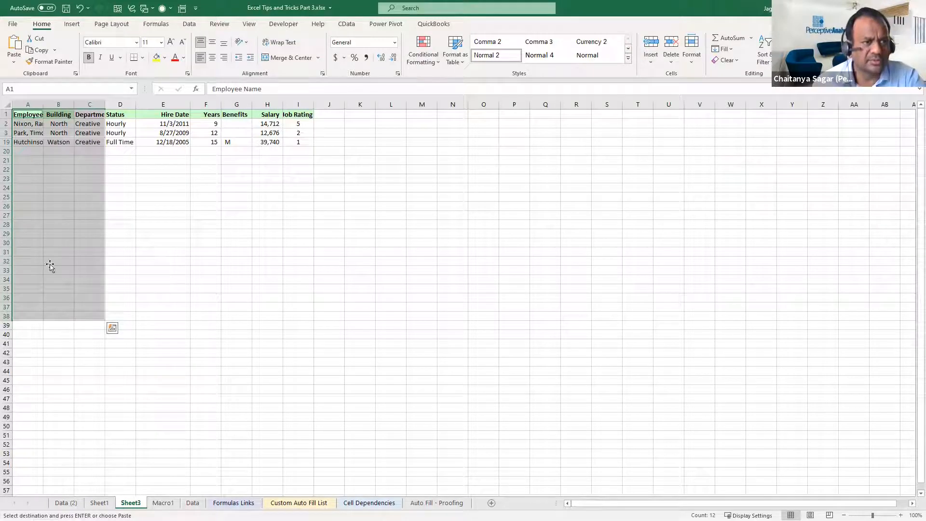
Fill the employee name in A19 down column A through row 41
{"action": "left_click", "coordinate": [50, 262]}
{"action": "left_click", "coordinate": [33, 152]}
{"action": "left_click", "coordinate": [36, 143]}
{"action": "left_click_drag", "start_coordinate": [44, 150], "coordinate": [21, 111]}
{"action": "left_click", "coordinate": [87, 301]}
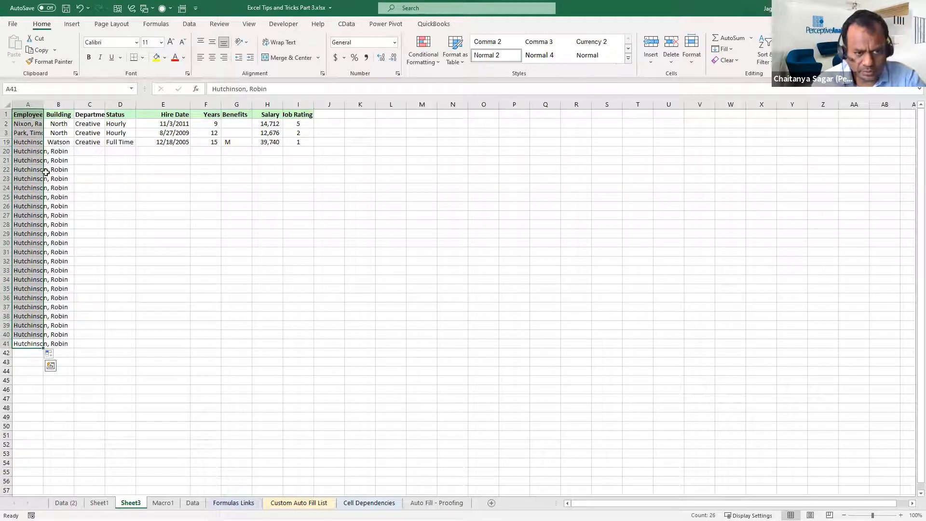
{"action": "left_click", "coordinate": [20, 149]}
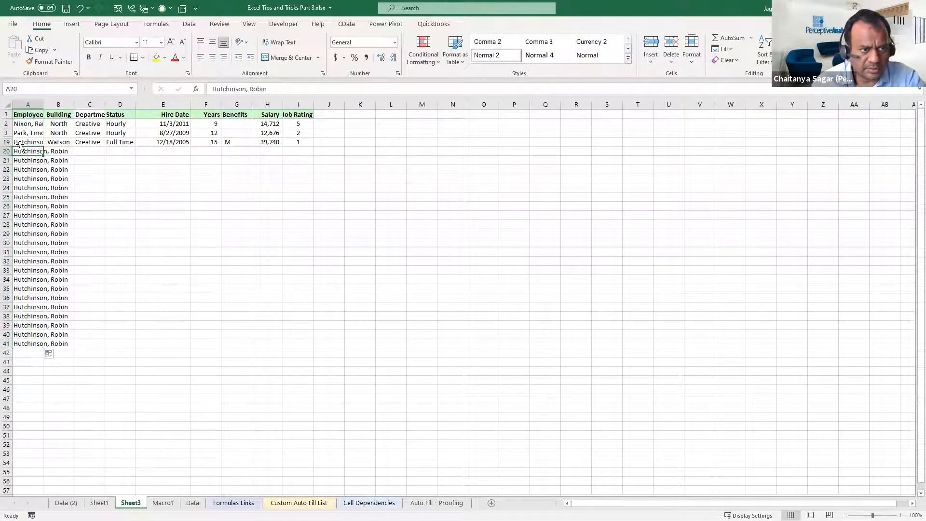
On Sheet1, clear the Training and Grand Total rows in A24:C25
{"action": "left_click", "coordinate": [100, 502]}
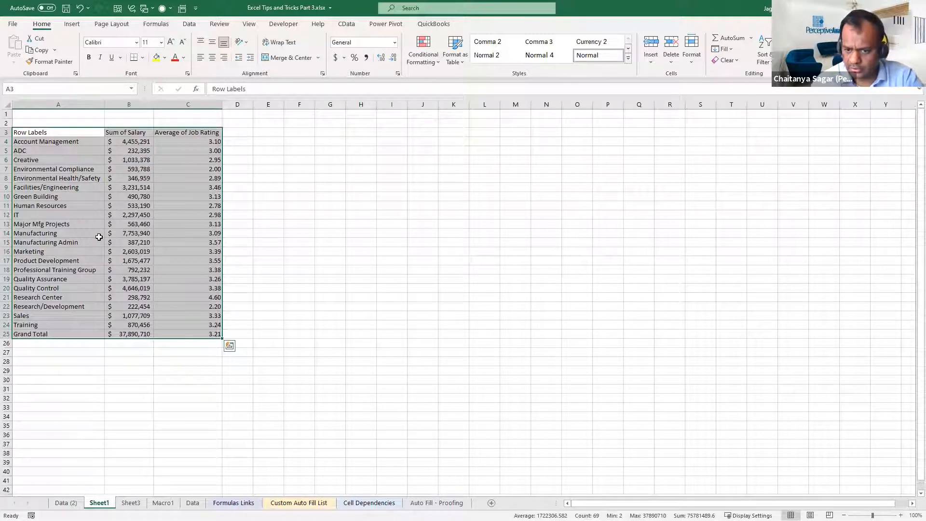
{"action": "left_click_drag", "start_coordinate": [31, 325], "coordinate": [212, 330]}
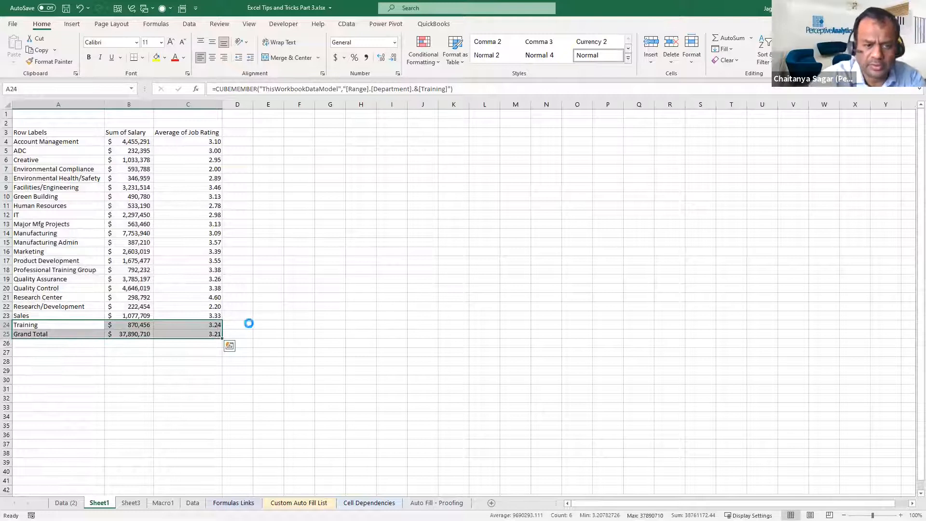
{"action": "key", "text": "Delete"}
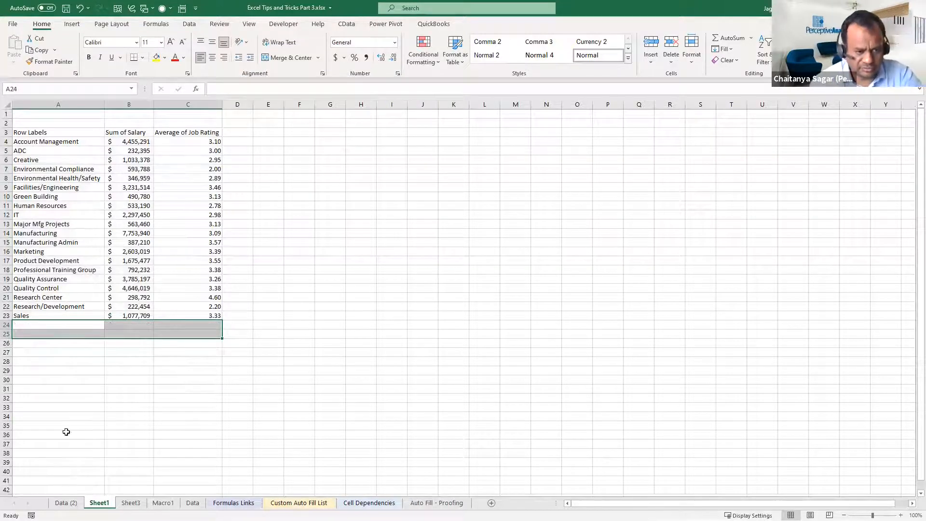
On Sheet3, select column A from A1 to row 41 to check how many visible rows it spans
{"action": "left_click", "coordinate": [131, 503]}
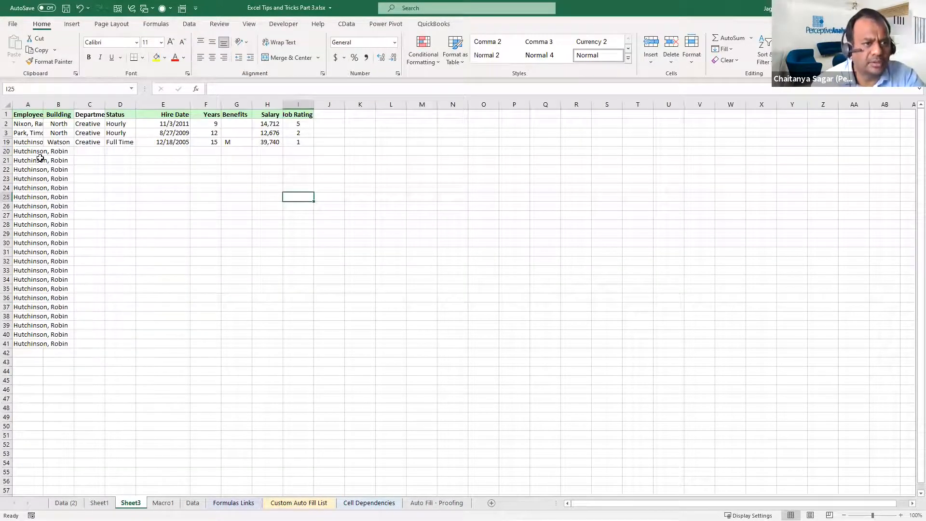
{"action": "left_click_drag", "start_coordinate": [21, 113], "coordinate": [33, 341]}
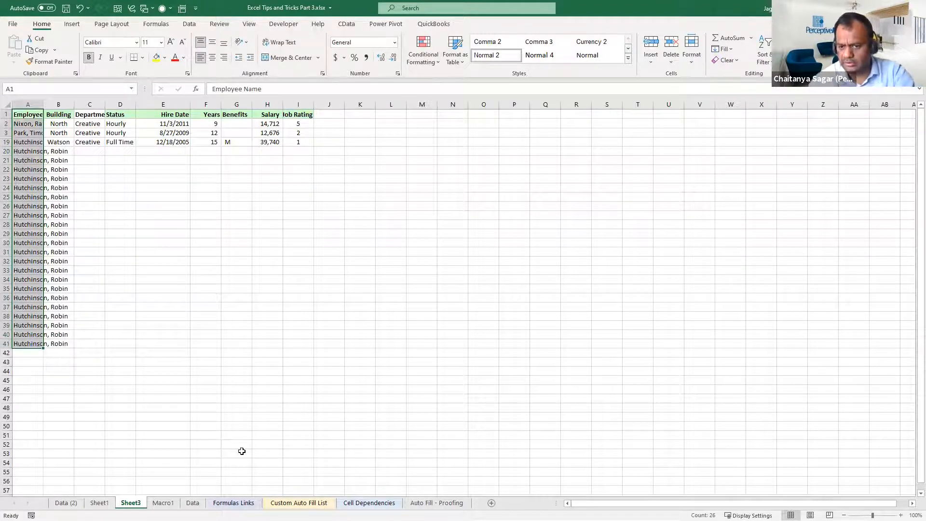
{"action": "left_click", "coordinate": [61, 334]}
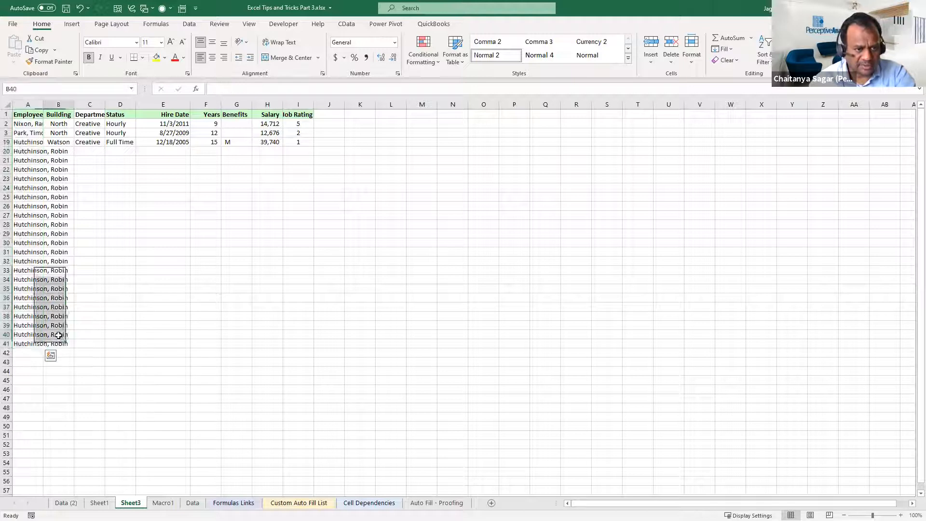
Clear the surplus filled names in A36:B41 and check the number of remaining rows up to A1
{"action": "left_click", "coordinate": [33, 346]}
{"action": "key", "text": "shift+Up"}
{"action": "key", "text": "shift+Up"}
{"action": "key", "text": "shift+Up"}
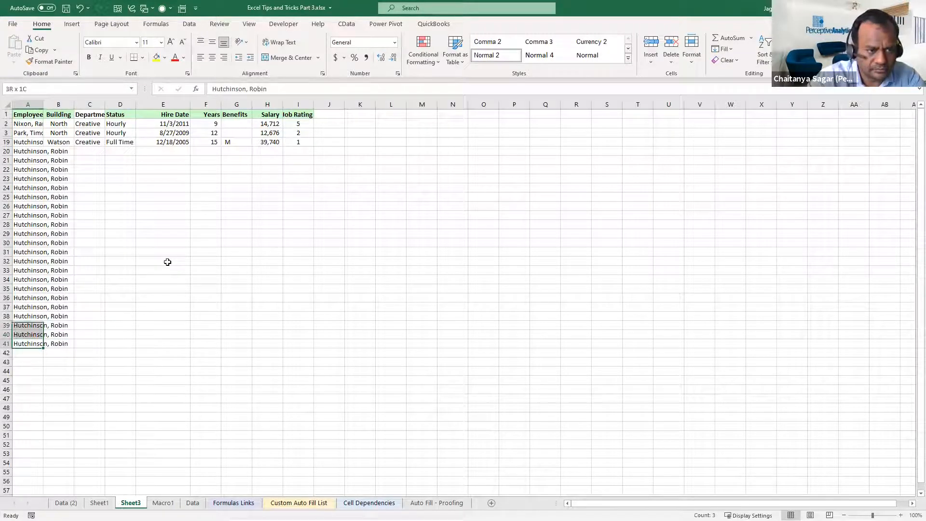
{"action": "key", "text": "shift+Up"}
{"action": "key", "text": "shift+Up"}
{"action": "key", "text": "shift+Right"}
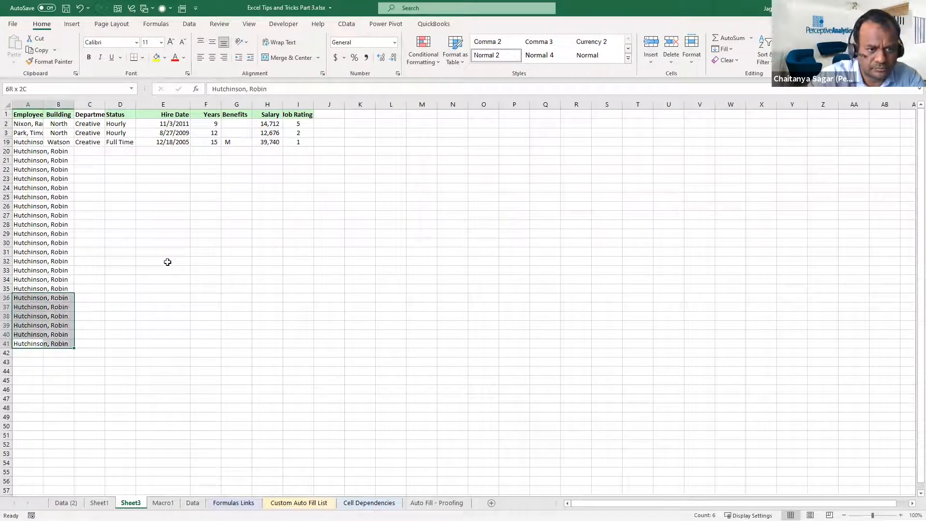
{"action": "key", "text": "Delete"}
{"action": "left_click", "coordinate": [166, 254]}
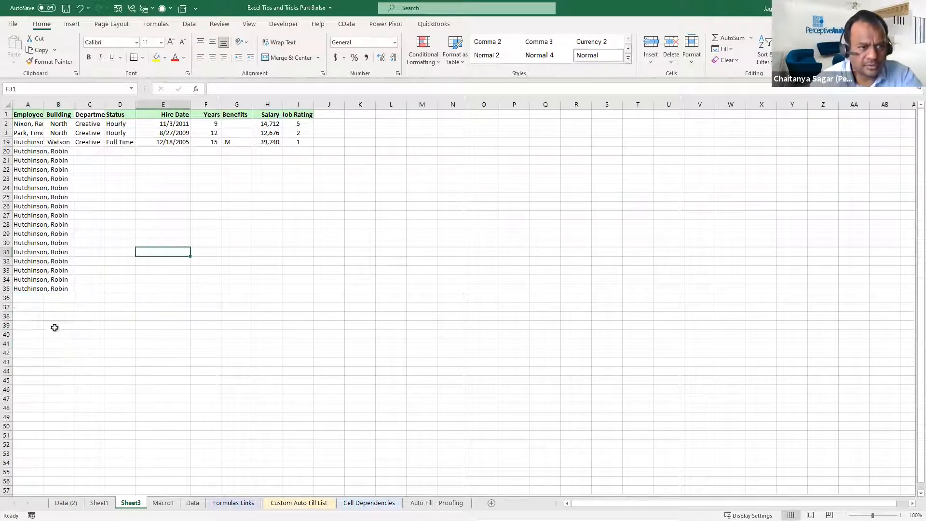
{"action": "left_click_drag", "start_coordinate": [27, 290], "coordinate": [54, 117]}
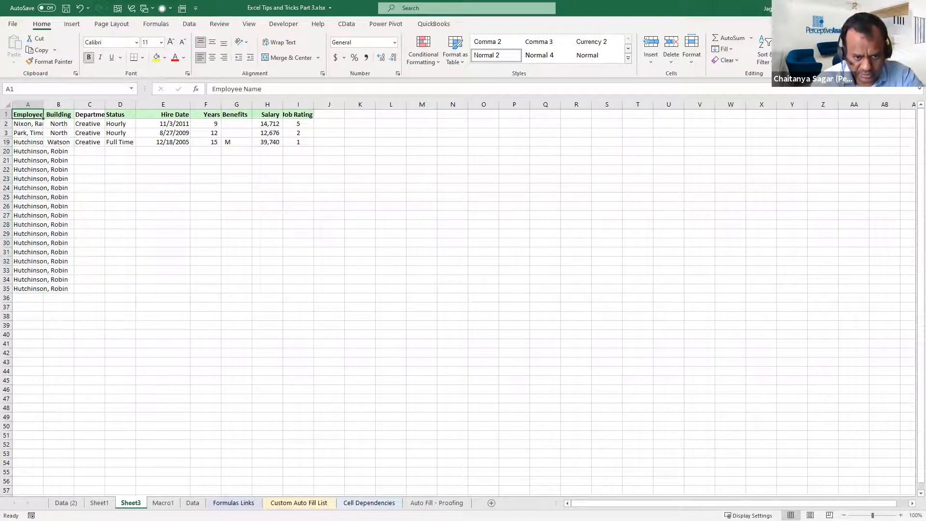
On Sheet1, copy the shortened summary table A3:C23
{"action": "left_click", "coordinate": [100, 504]}
{"action": "left_click_drag", "start_coordinate": [48, 133], "coordinate": [211, 316]}
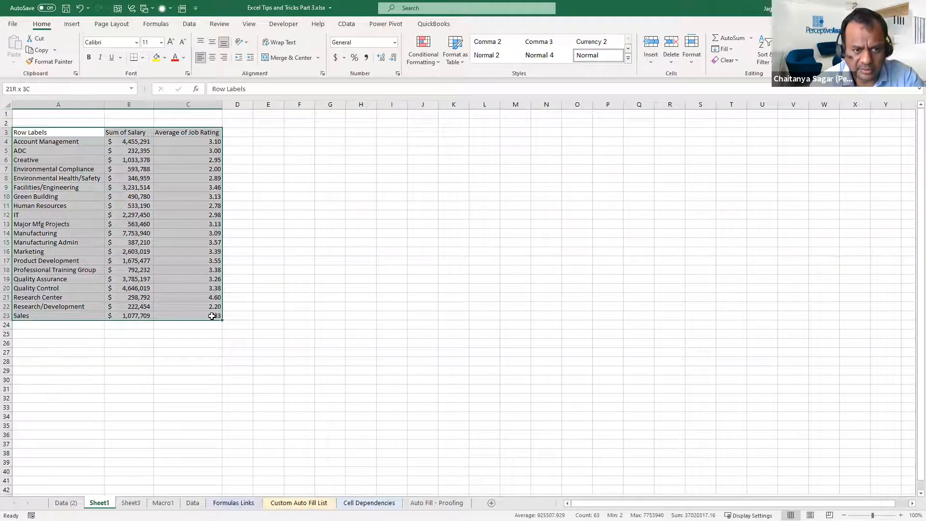
{"action": "key", "text": "ctrl+c"}
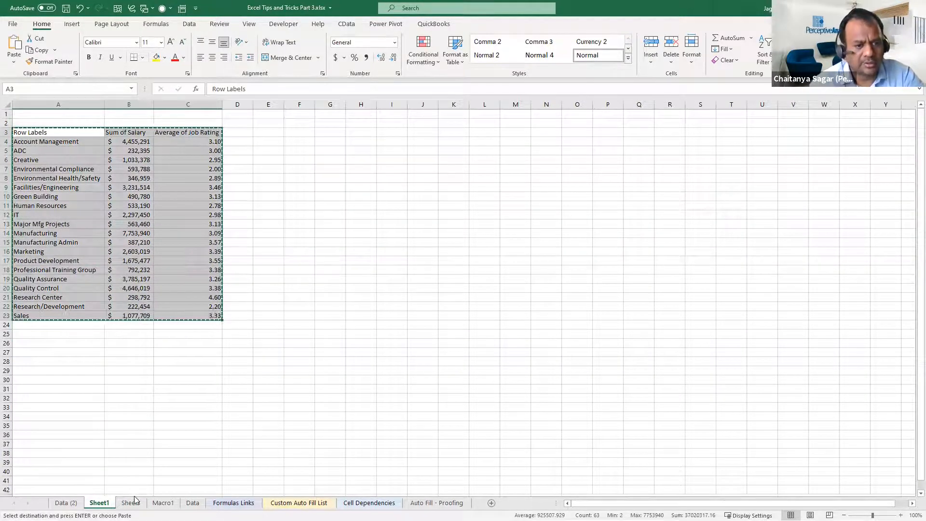
On Sheet3, limit the selection A1:C35 to visible cells only with Go To Special and try to paste the copied table there
{"action": "left_click", "coordinate": [131, 502]}
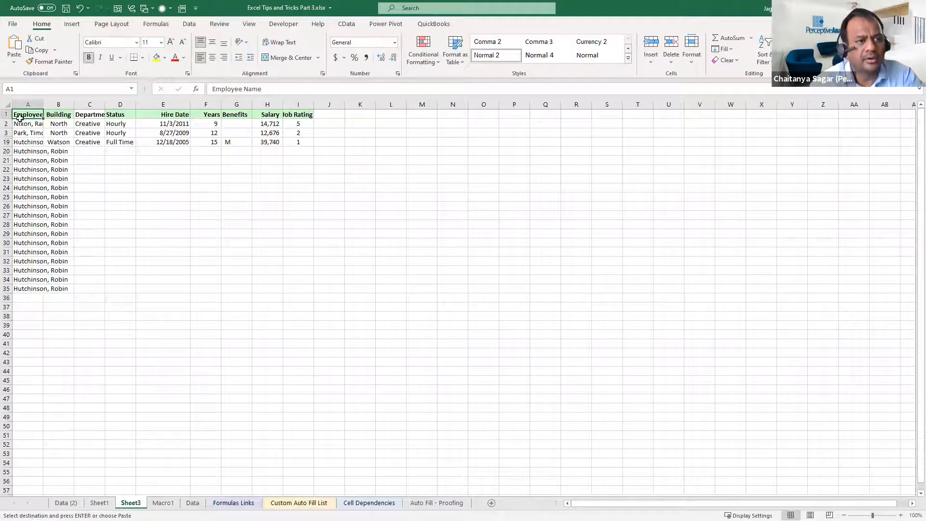
{"action": "left_click_drag", "start_coordinate": [20, 115], "coordinate": [103, 290]}
{"action": "key", "text": "F5"}
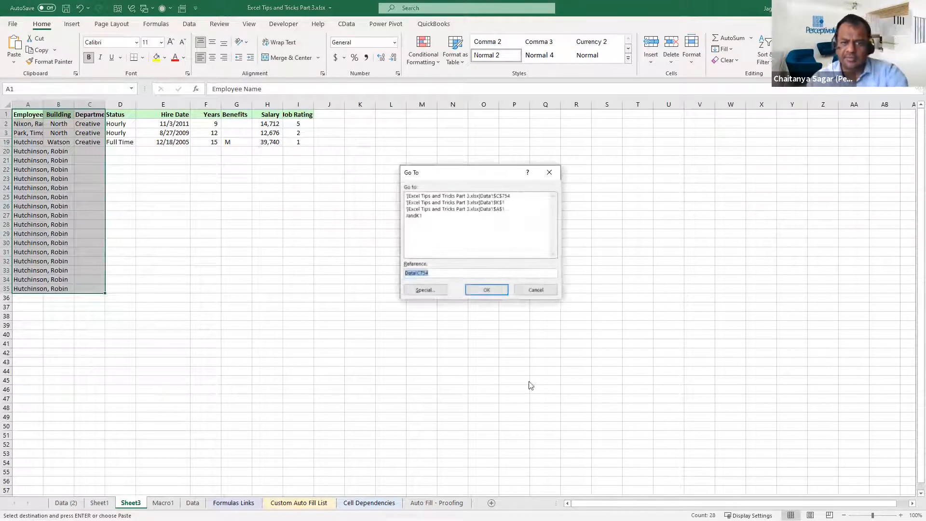
{"action": "left_click", "coordinate": [436, 289]}
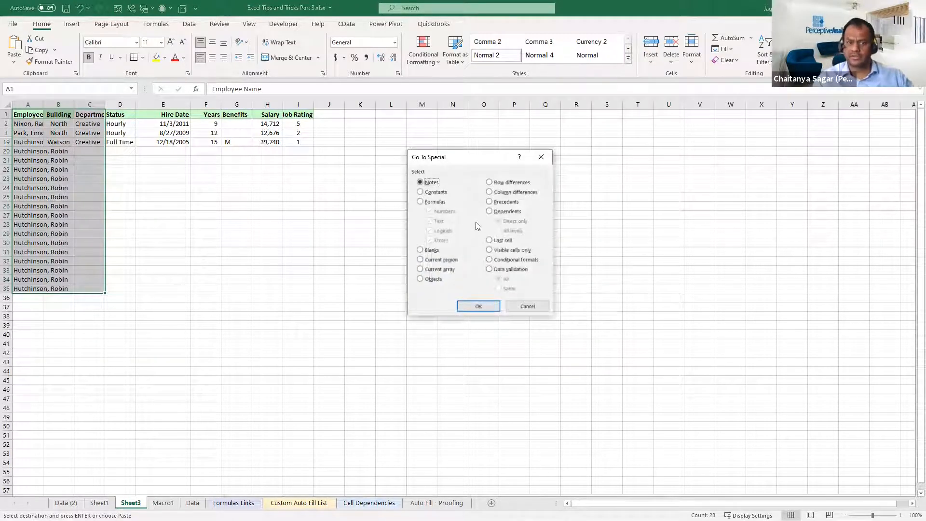
{"action": "left_click", "coordinate": [499, 250]}
{"action": "key", "text": "Return"}
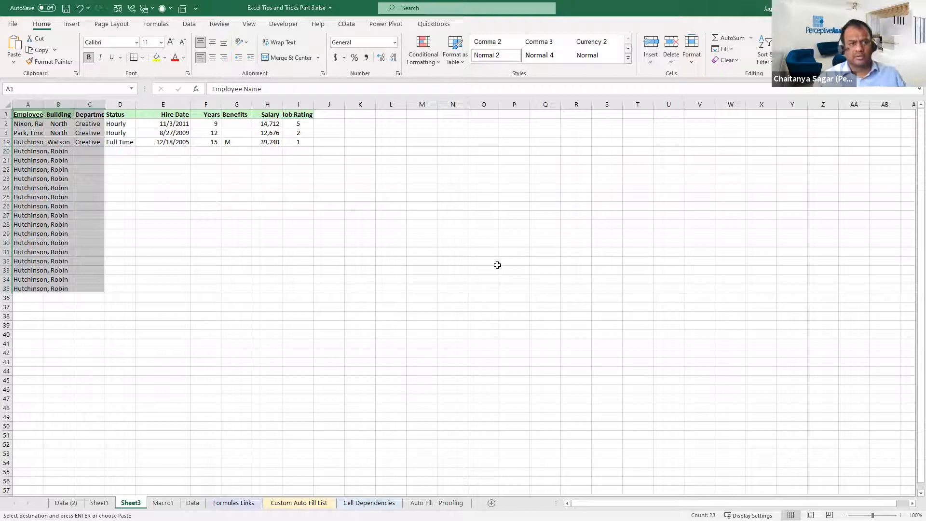
{"action": "key", "text": "ctrl+v"}
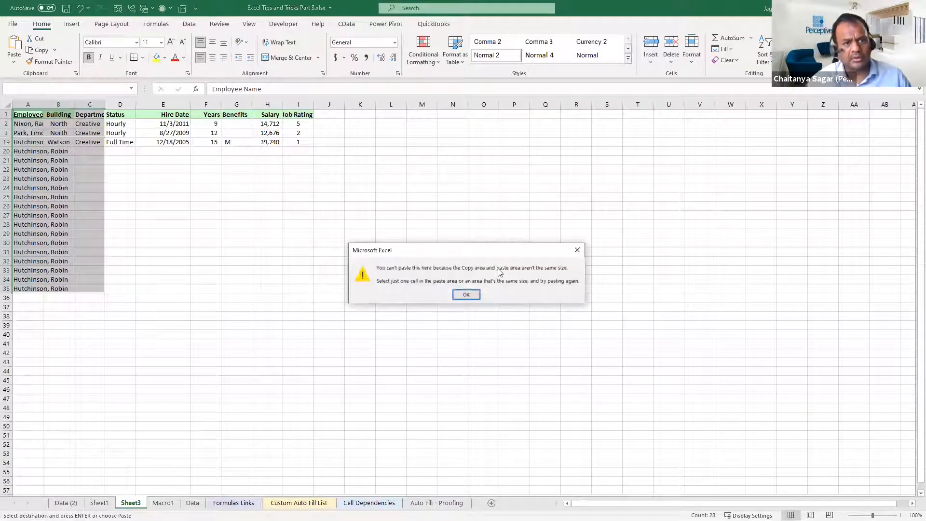
{"action": "left_click", "coordinate": [474, 296]}
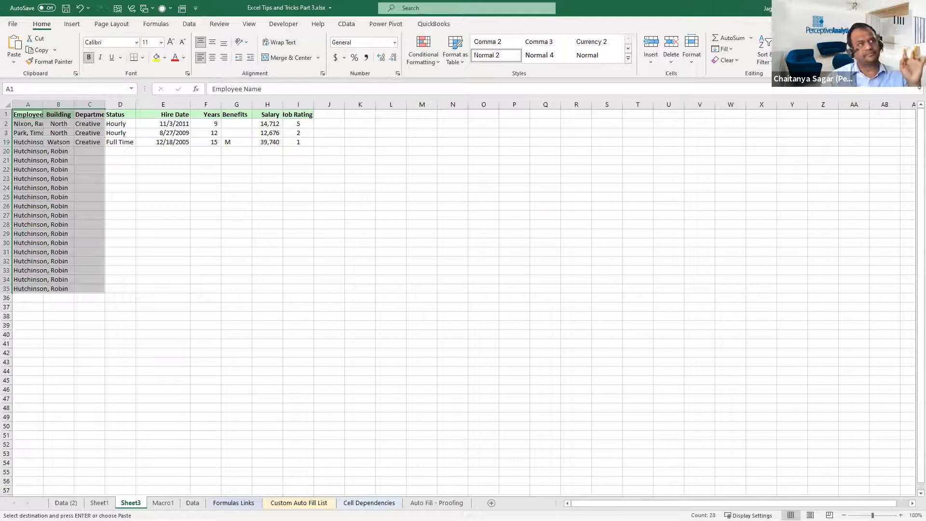
{"action": "left_click", "coordinate": [164, 278]}
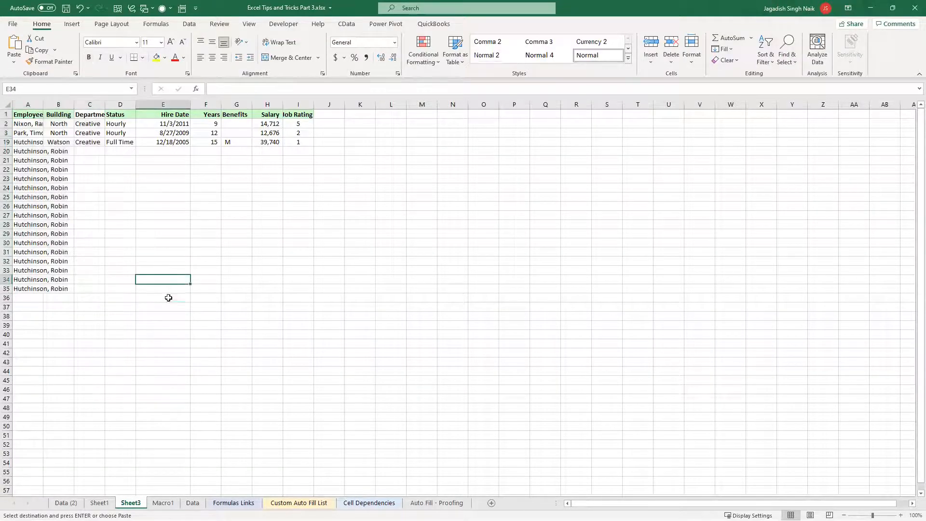
Enter a formula in Sheet3 cell A1 that links to the Row Labels header, =Sheet1!A3
{"action": "left_click", "coordinate": [28, 115]}
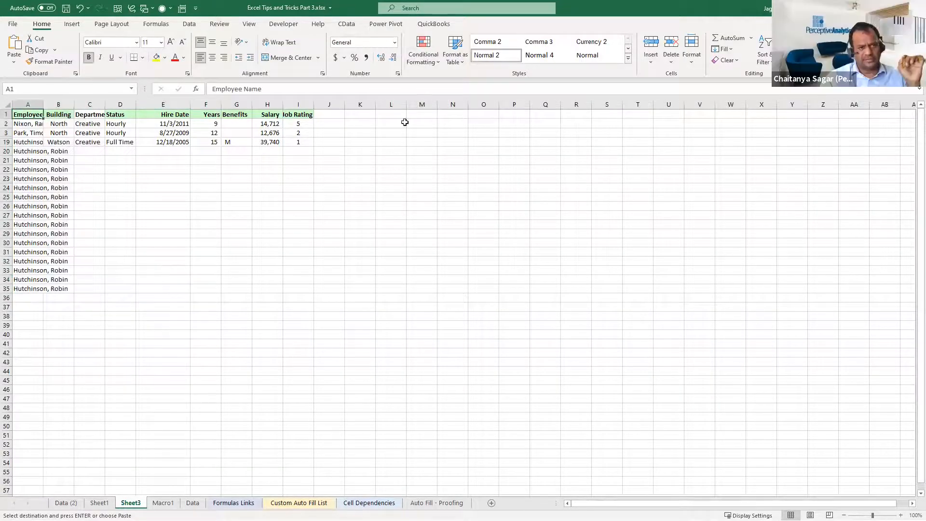
{"action": "type", "text": "="}
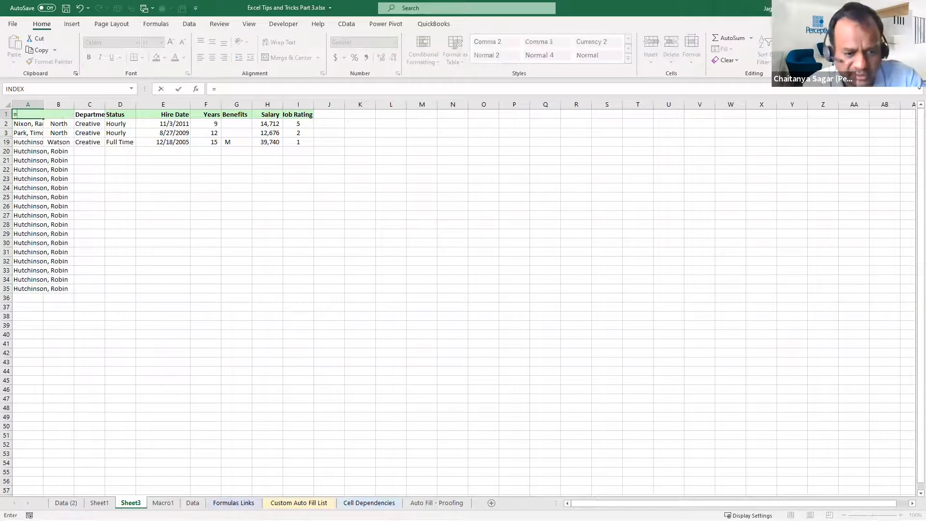
{"action": "key", "text": "ctrl+Page_Up"}
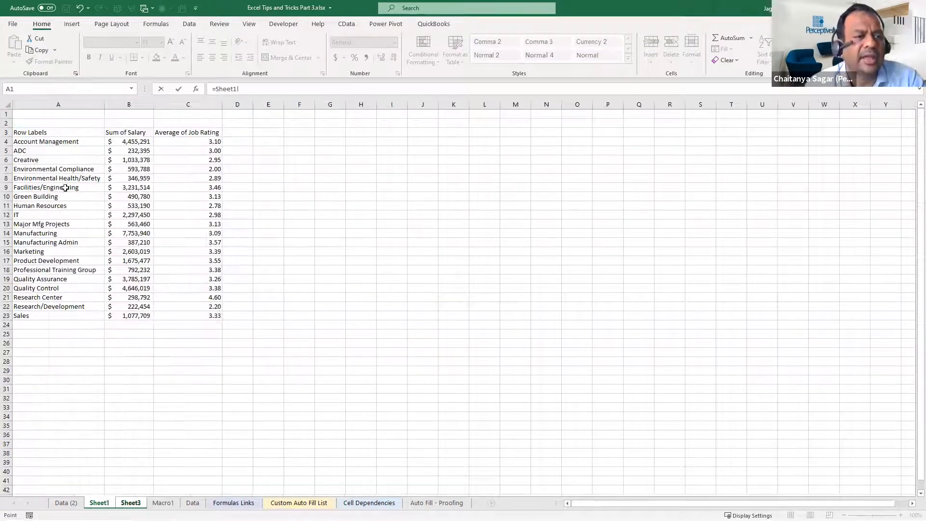
{"action": "left_click", "coordinate": [41, 134]}
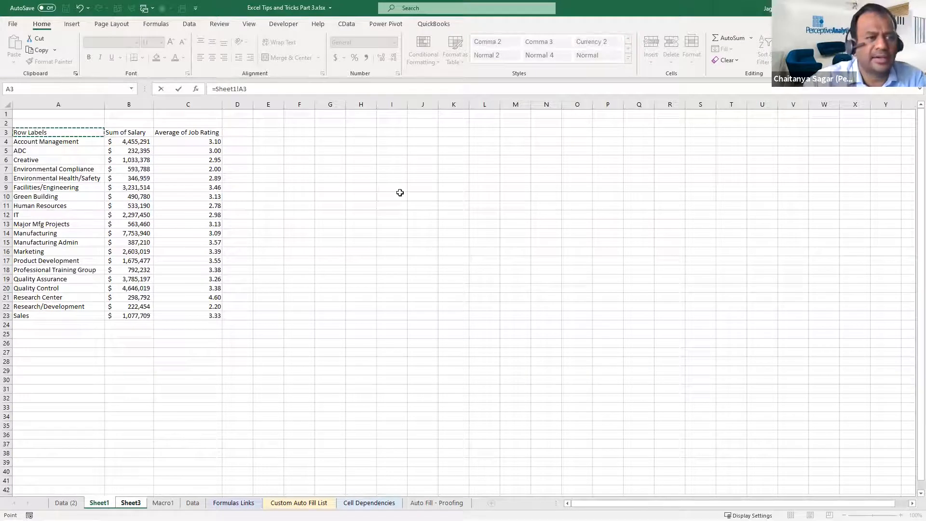
{"action": "key", "text": "Return"}
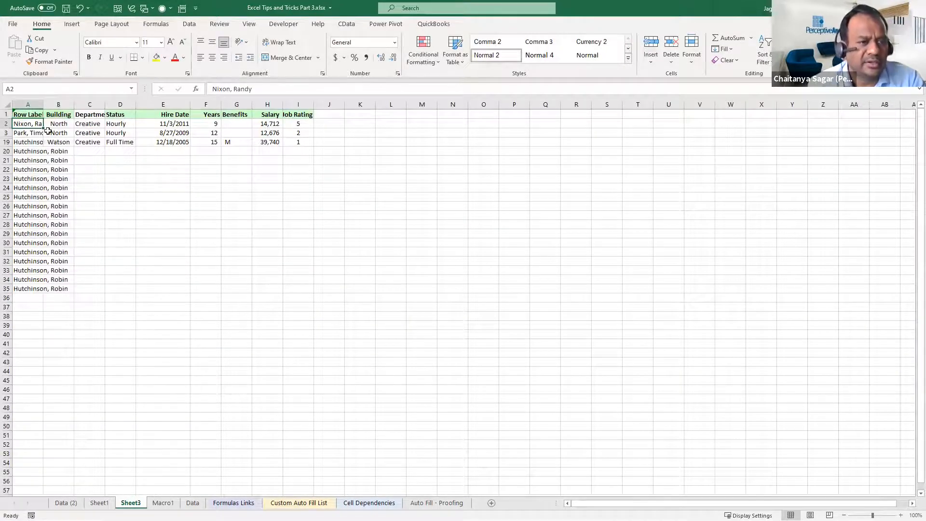
Copy the link formula in A1 and paste it across the range A1:C3
{"action": "left_click", "coordinate": [35, 116]}
{"action": "key", "text": "ctrl+c"}
{"action": "key", "text": "shift+Down"}
{"action": "key", "text": "shift+Down"}
{"action": "key", "text": "ctrl+v"}
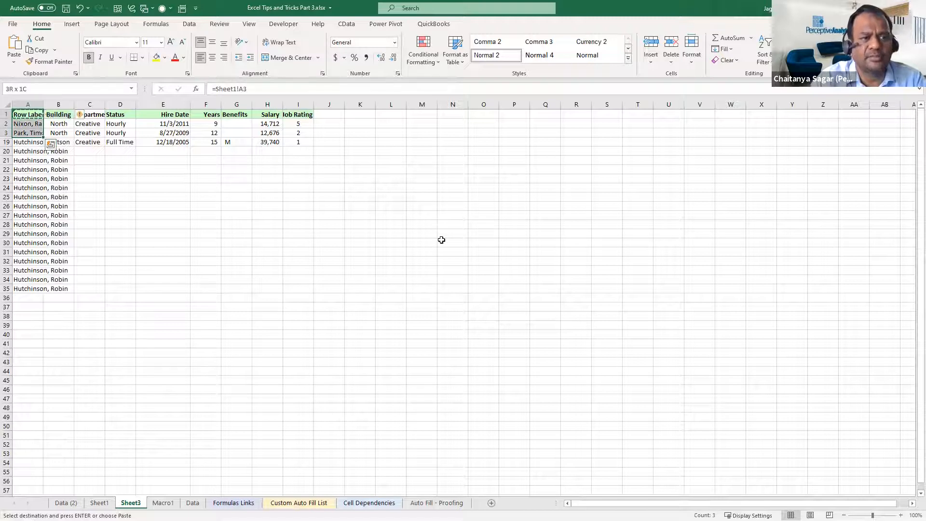
{"action": "key", "text": "shift+Right"}
{"action": "key", "text": "shift+Right"}
{"action": "key", "text": "ctrl+v"}
{"action": "key", "text": "ctrl+v"}
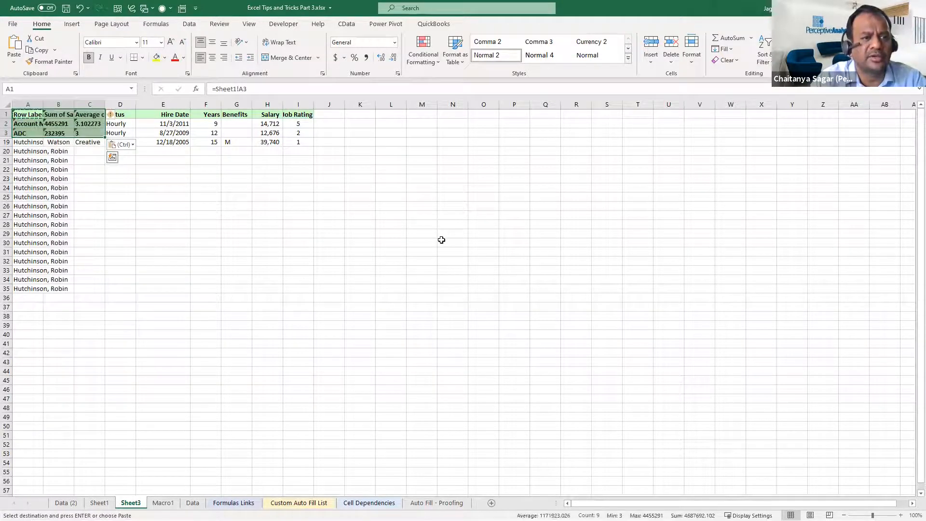
{"action": "key", "text": "Escape"}
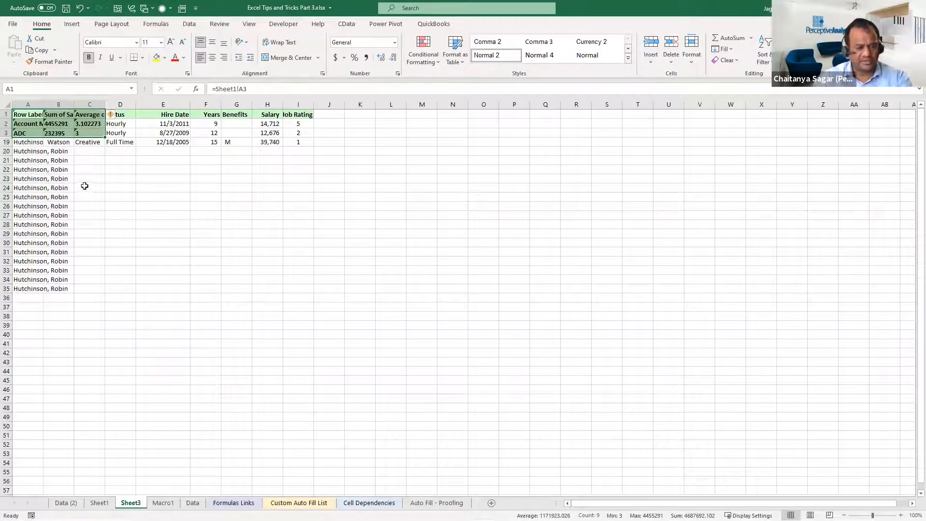
Undo the last paste and paste the copied A1 link into A1:C3 as formulas only
{"action": "key", "text": "ctrl+z"}
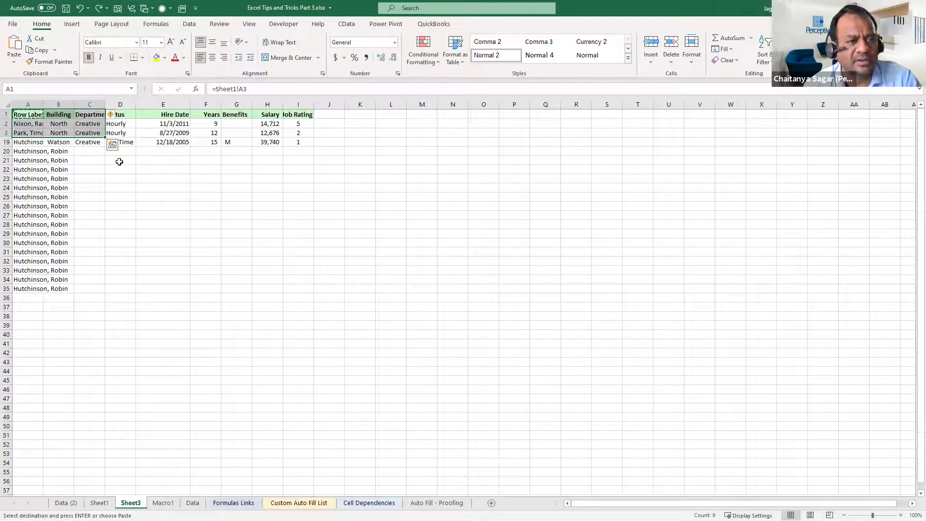
{"action": "left_click", "coordinate": [113, 145]}
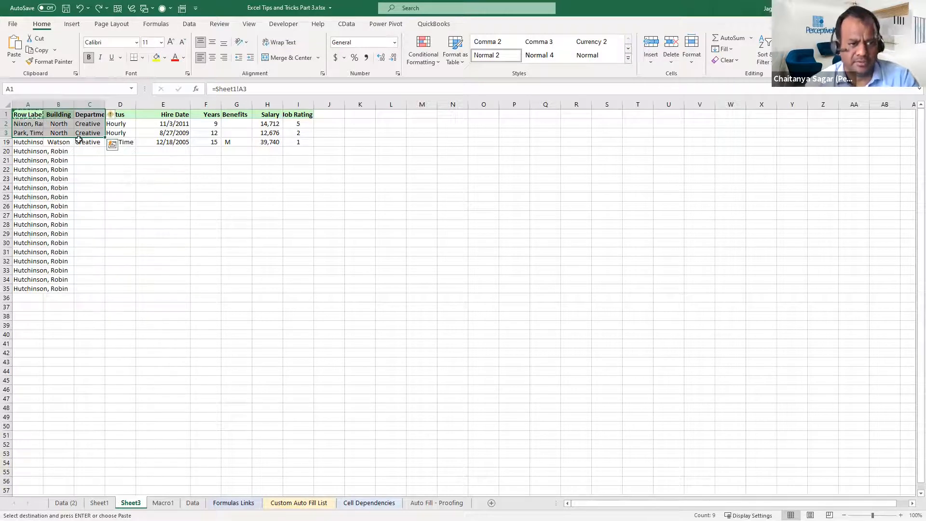
{"action": "key", "text": "alt+e"}
{"action": "key", "text": "s"}
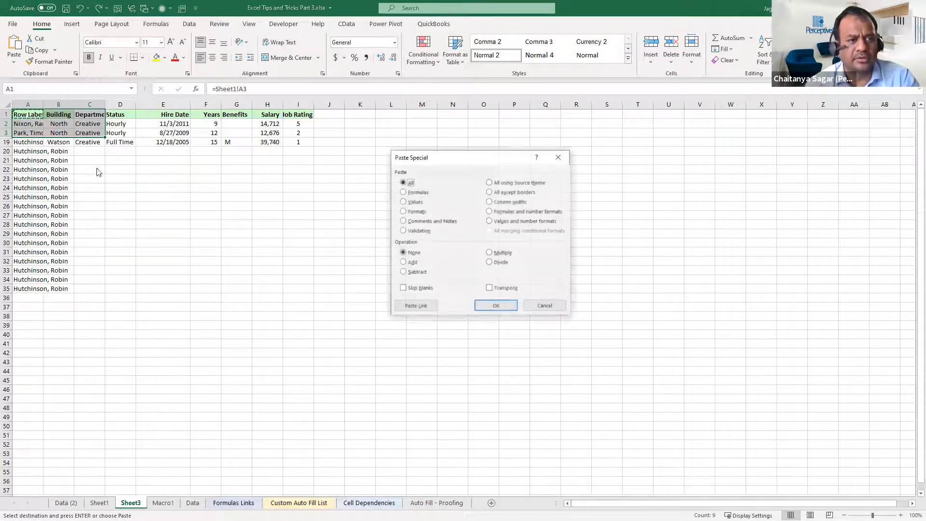
{"action": "left_click", "coordinate": [420, 192]}
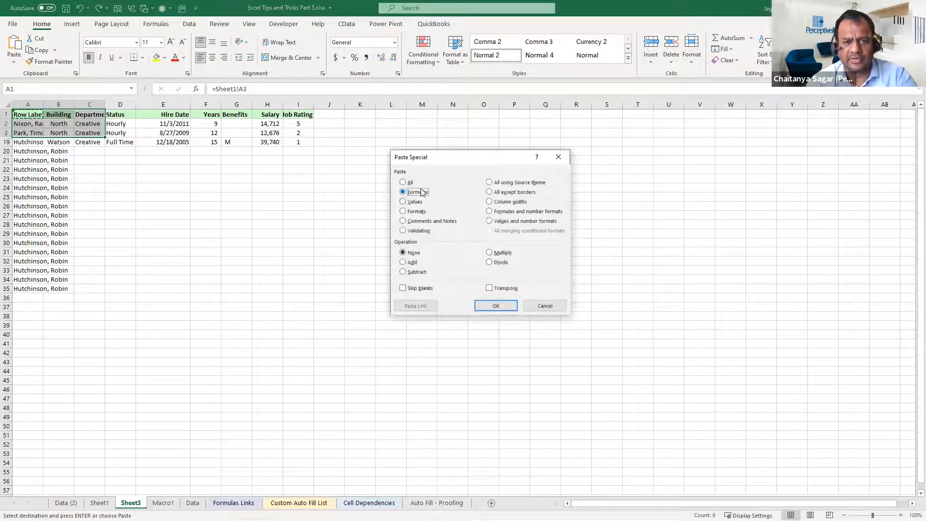
{"action": "left_click", "coordinate": [496, 306]}
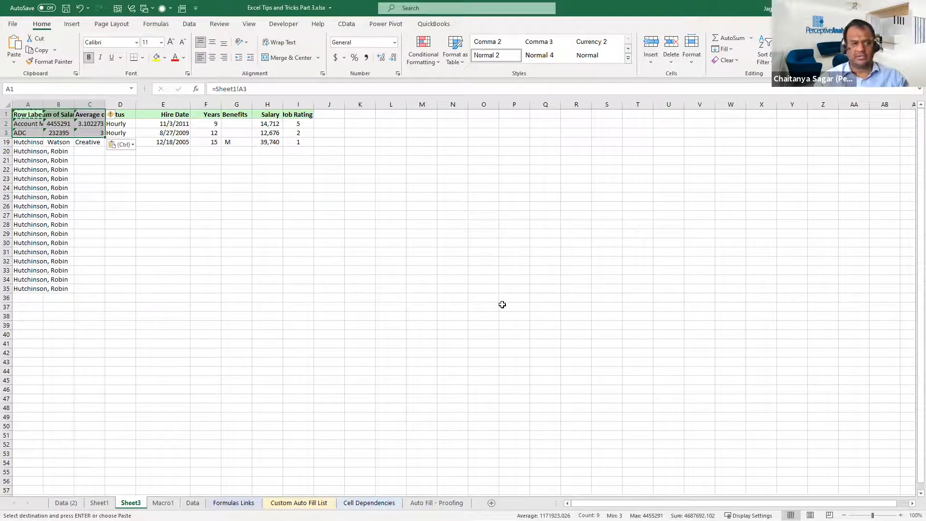
{"action": "left_click", "coordinate": [251, 338]}
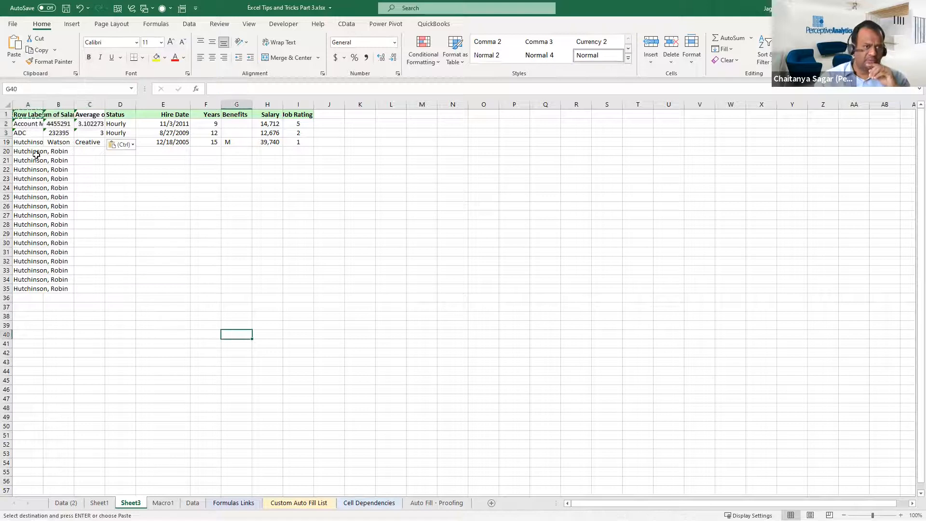
Enter a formula in Sheet3 cell A19 that links to the Creative row label, =Sheet1!A6
{"action": "left_click", "coordinate": [27, 132]}
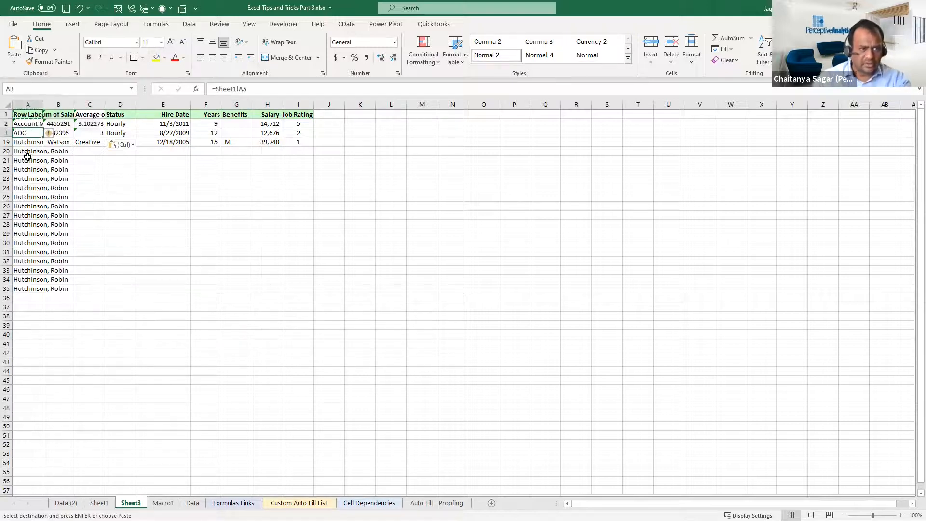
{"action": "left_click", "coordinate": [30, 143]}
{"action": "type", "text": "="}
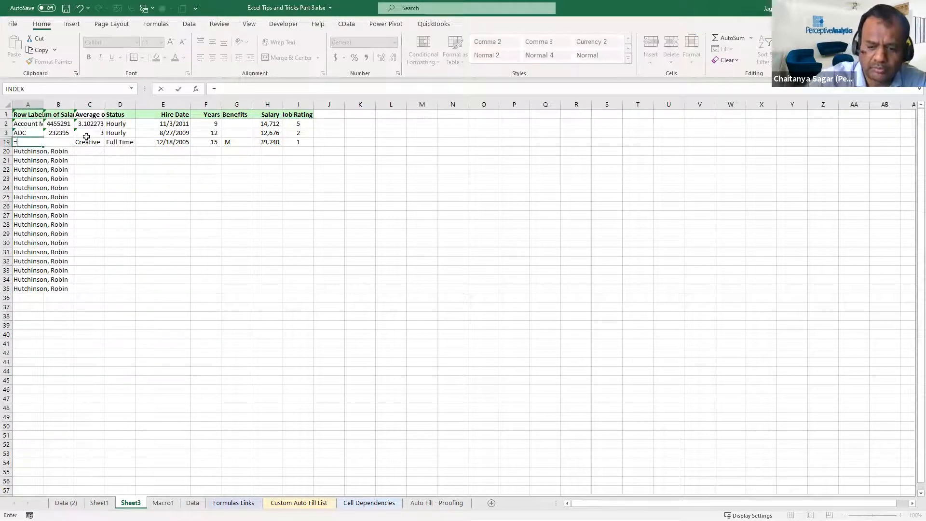
{"action": "left_click", "coordinate": [99, 503]}
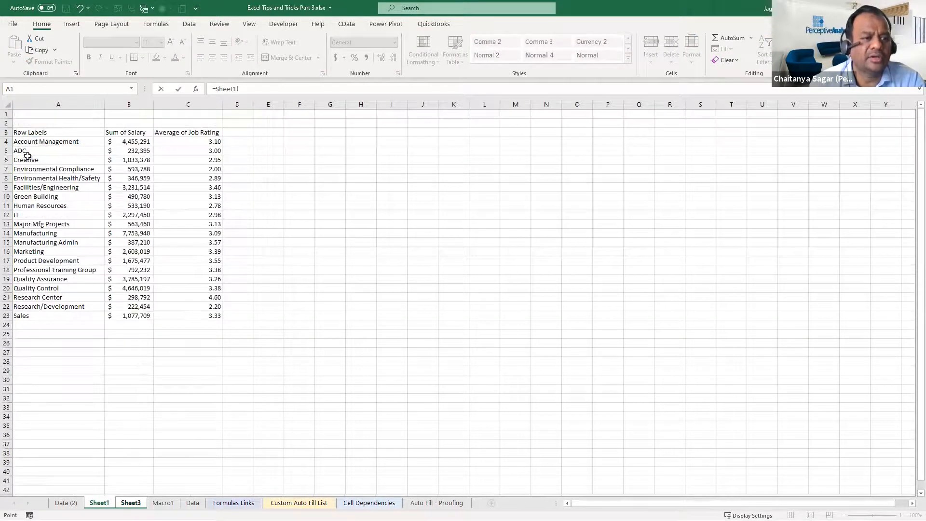
{"action": "left_click", "coordinate": [26, 160]}
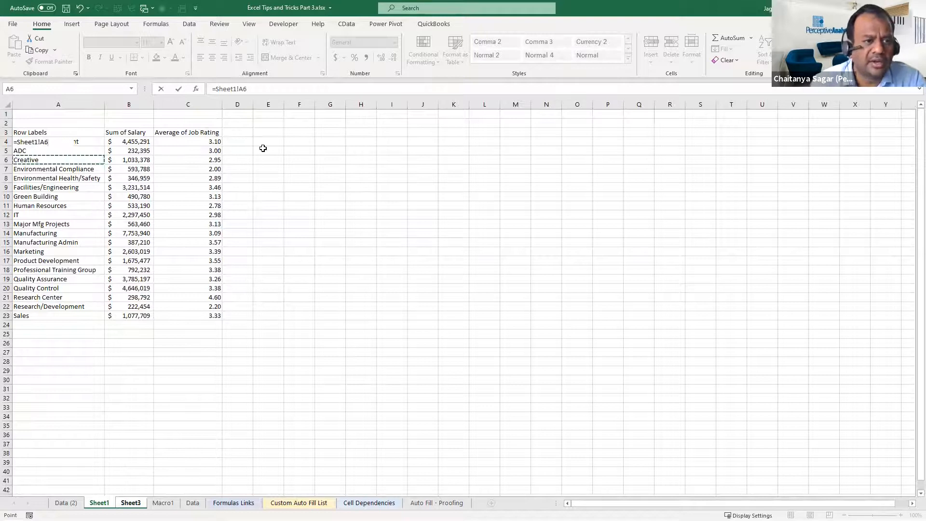
{"action": "key", "text": "Return"}
Copy the link formula in A19 and paste it as formulas only across the range A19:C35
{"action": "key", "text": "Up"}
{"action": "key", "text": "ctrl+c"}
{"action": "key", "text": "ctrl+shift+Down"}
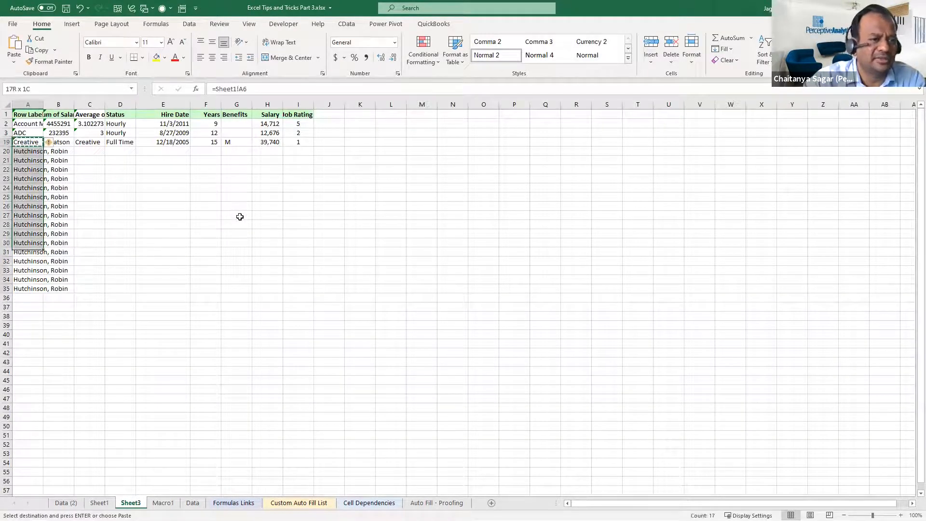
{"action": "key", "text": "shift+Right"}
{"action": "key", "text": "shift+Right"}
{"action": "key", "text": "ctrl+v"}
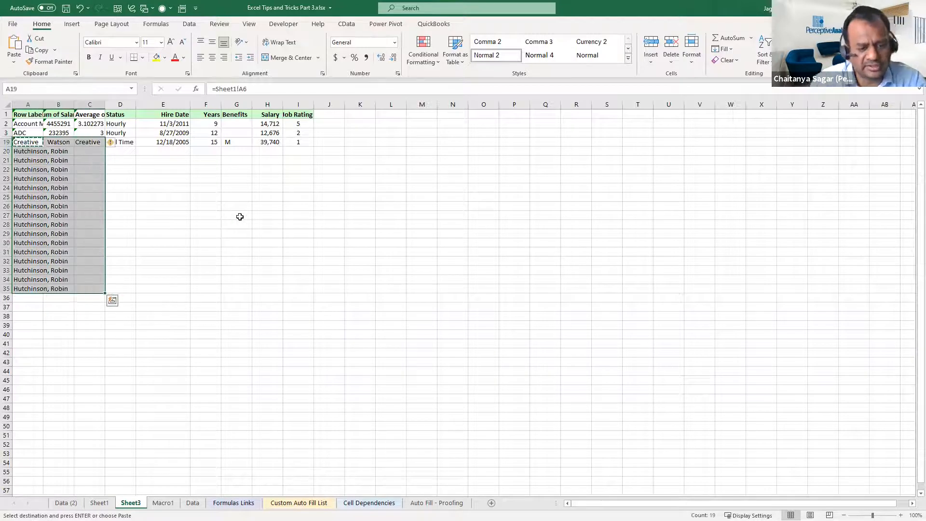
{"action": "key", "text": "ctrl+alt+v"}
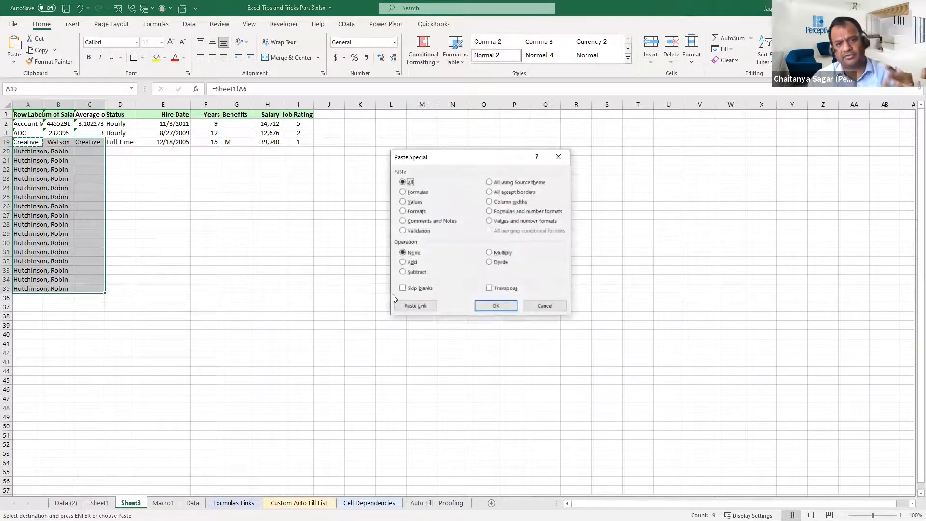
{"action": "double_click", "coordinate": [426, 194]}
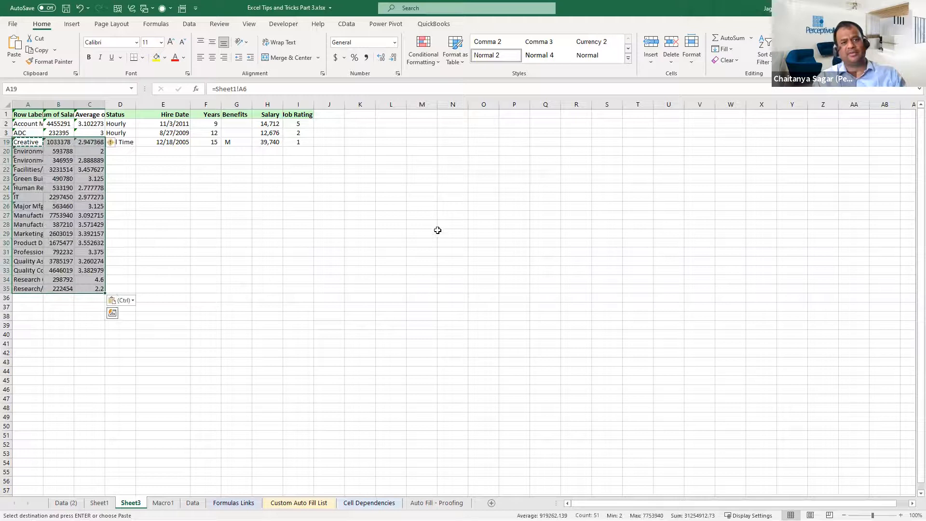
{"action": "left_click", "coordinate": [436, 243]}
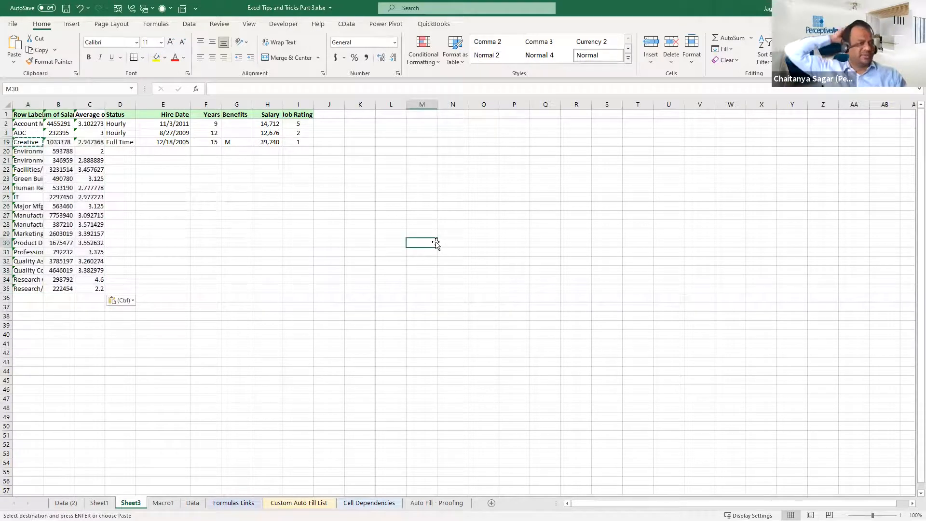